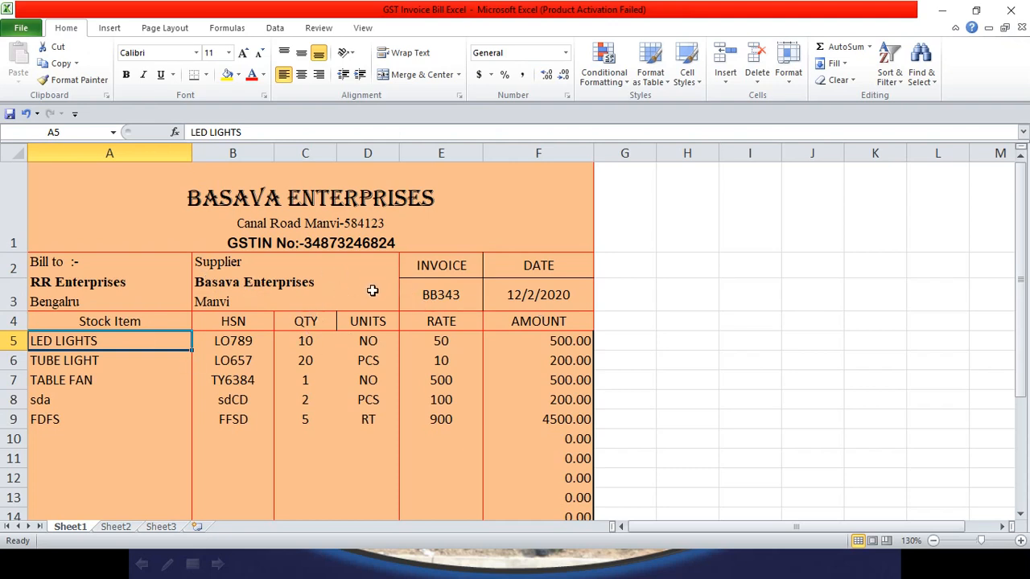
# Step: Scroll through the finished GST invoice on Sheet1 to review it
pyautogui.scroll(-3, 288, 373)
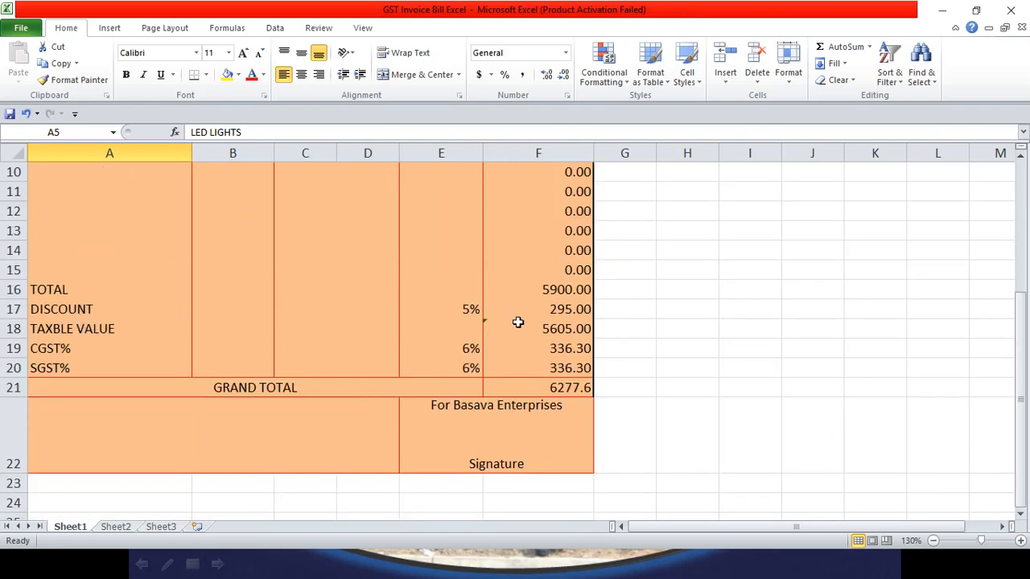
pyautogui.scroll(1, 441, 355)
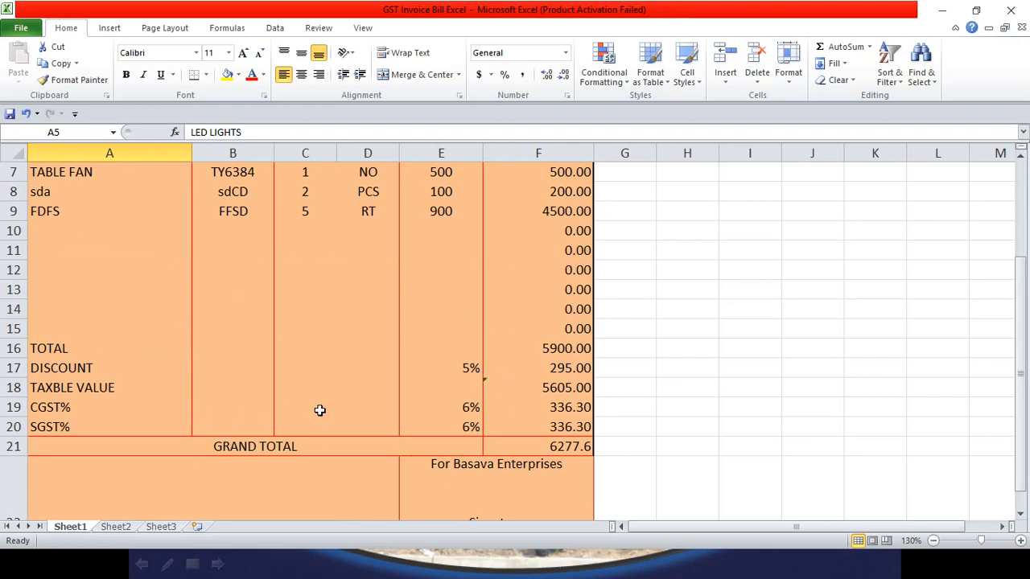
pyautogui.scroll(-1, 421, 453)
pyautogui.scroll(2, 421, 453)
pyautogui.scroll(1, 421, 454)
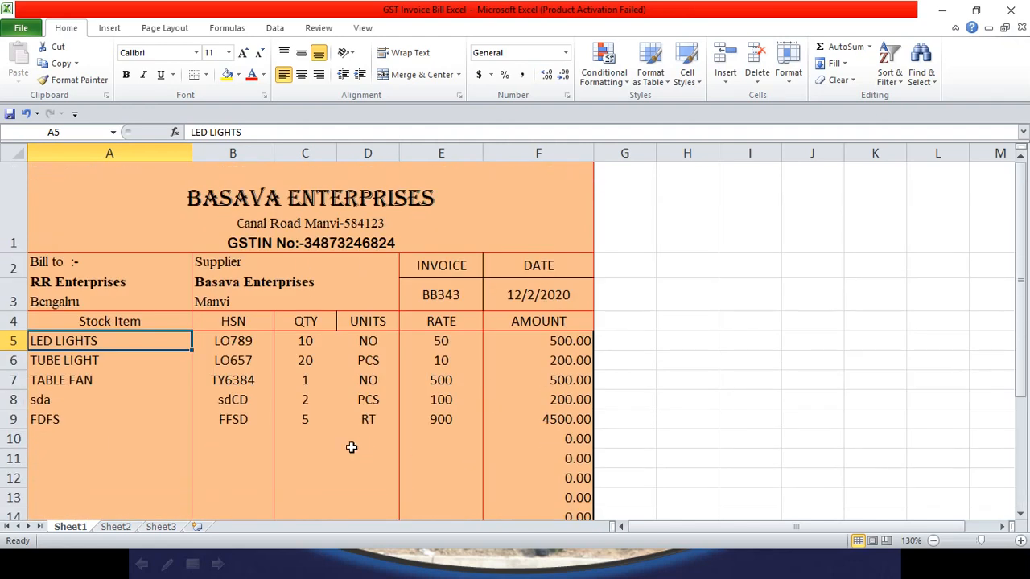
# Step: Compare the invoice columns on Sheet1 with the empty Sheet2, ending on Sheet2
pyautogui.click(116, 527)
pyautogui.click(77, 527)
pyautogui.click(117, 529)
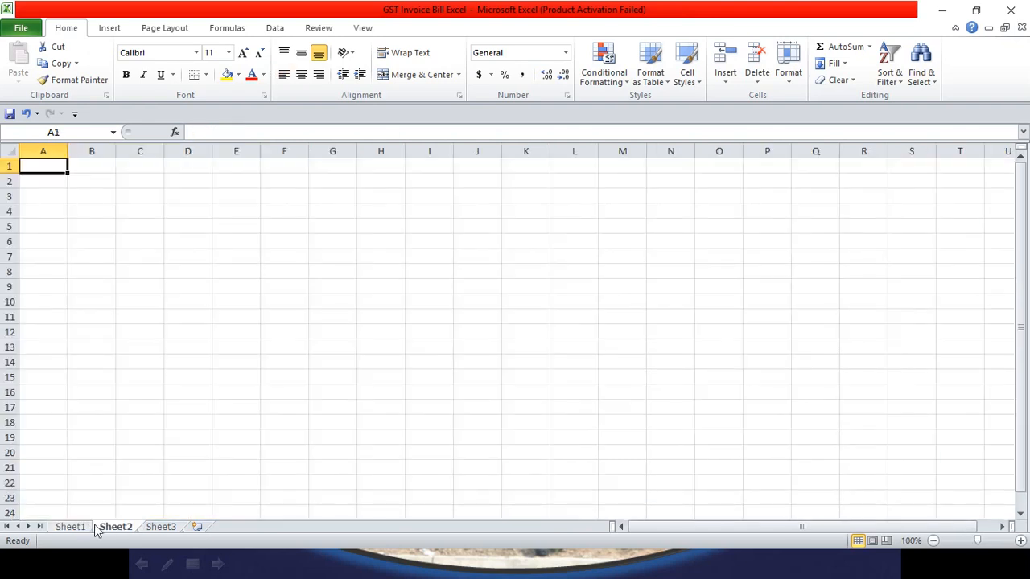
pyautogui.click(78, 528)
pyautogui.click(118, 528)
pyautogui.click(76, 243)
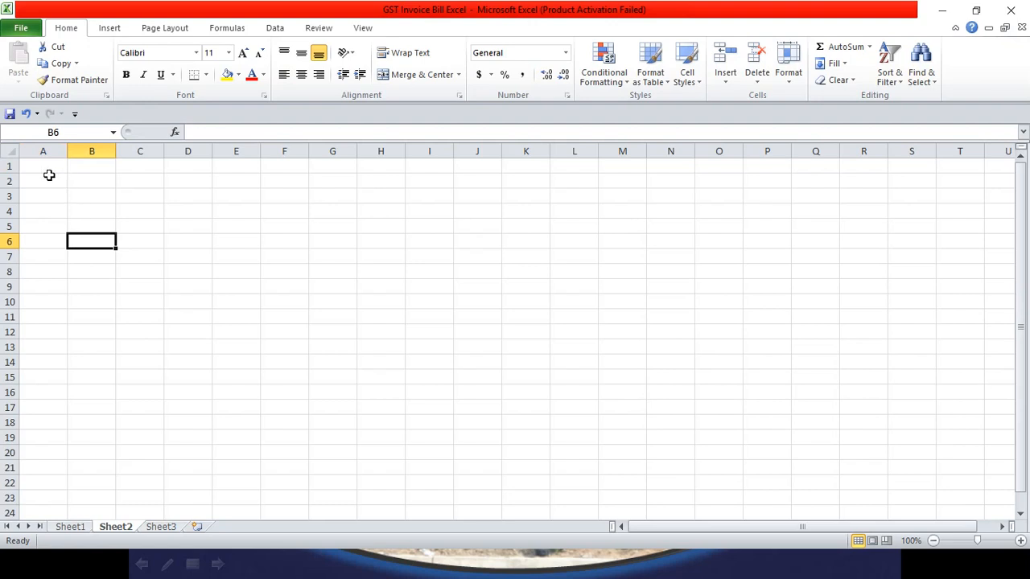
pyautogui.click(77, 528)
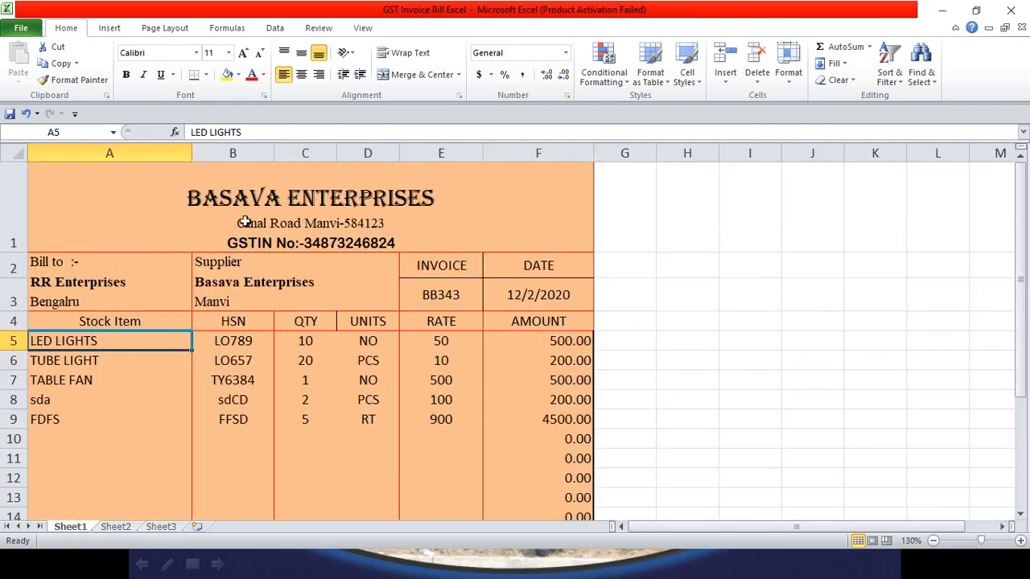
pyautogui.click(141, 153)
pyautogui.click(219, 153)
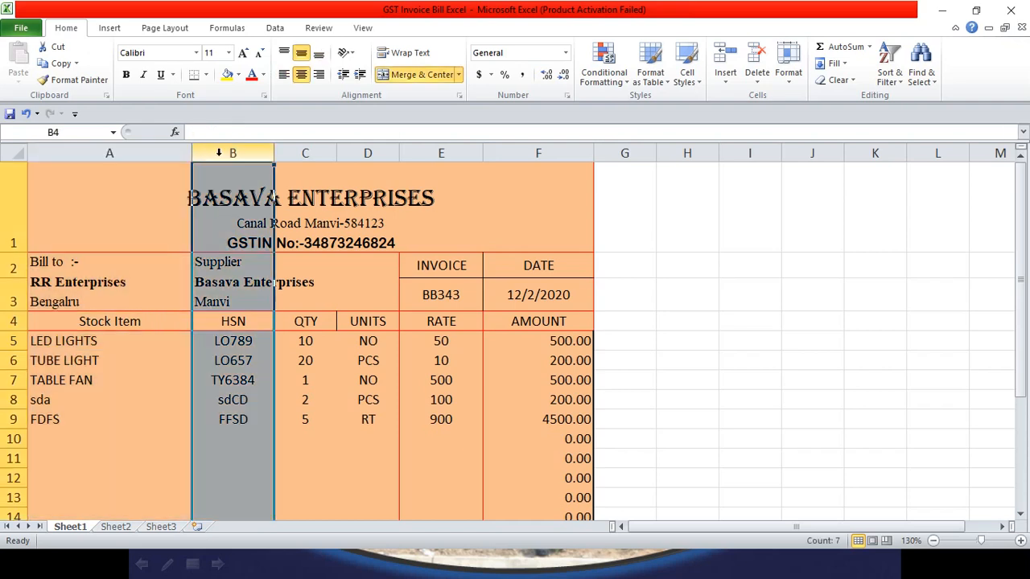
pyautogui.moveTo(164, 153); pyautogui.dragTo(499, 154)
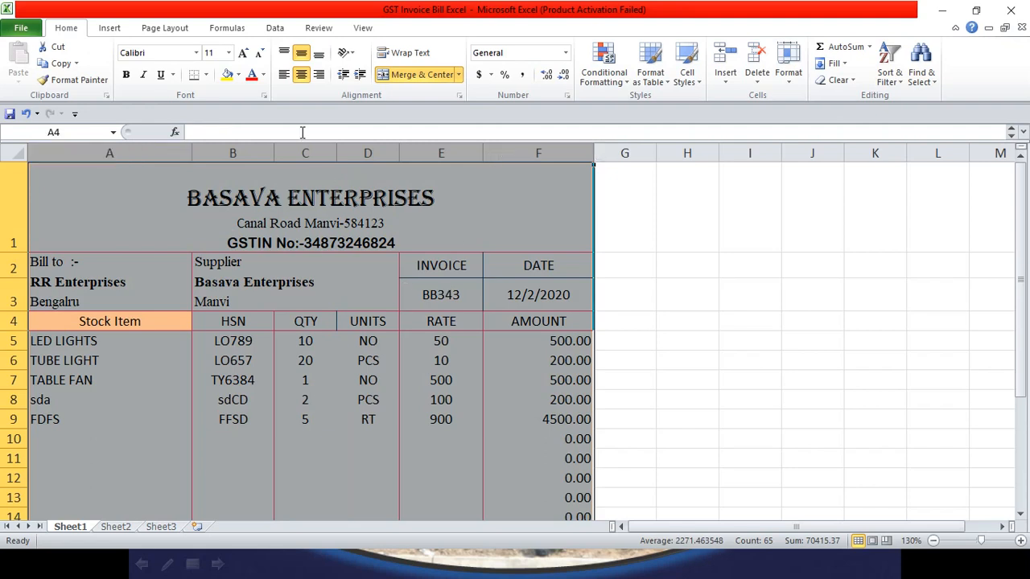
pyautogui.click(115, 527)
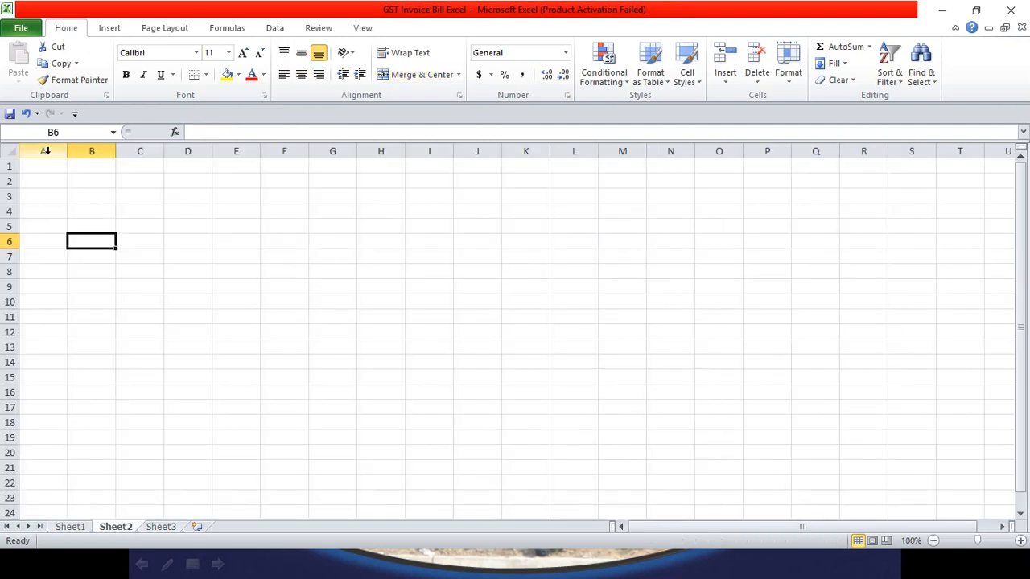
# Step: Apply All Borders to A1:F15, then select A1:F1 for the heading
pyautogui.moveTo(43, 162); pyautogui.dragTo(284, 372)
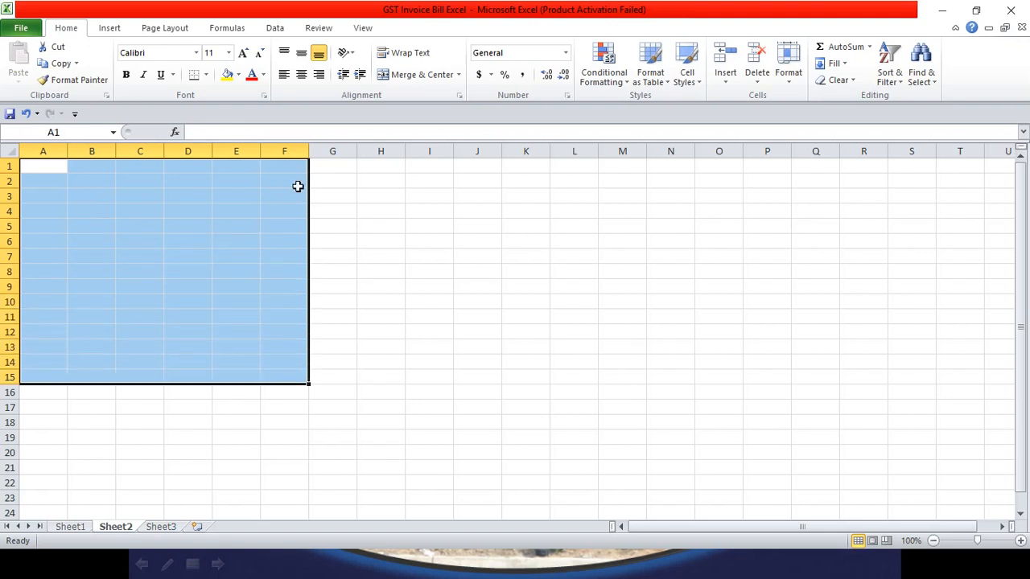
pyautogui.click(206, 74)
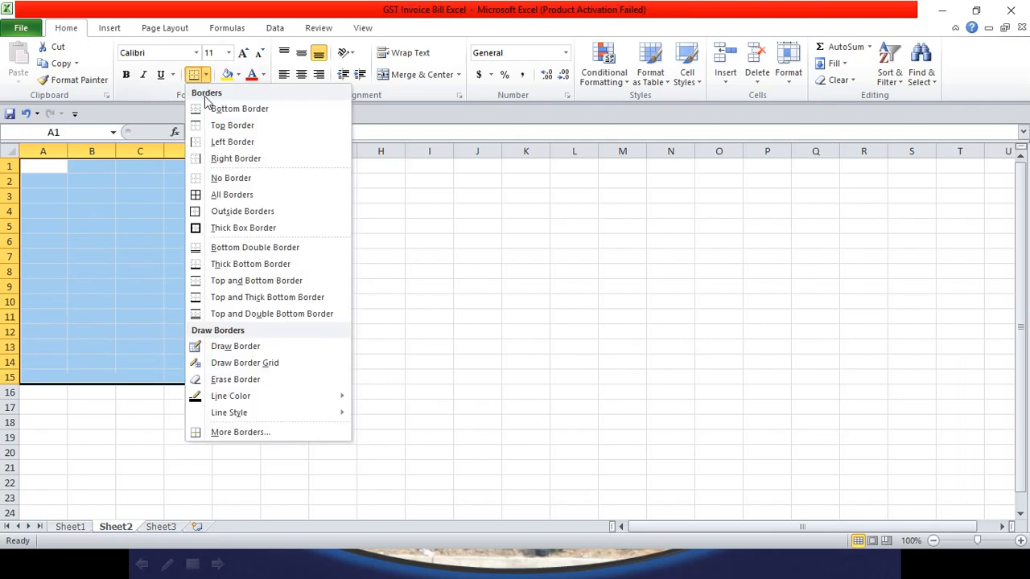
pyautogui.click(215, 196)
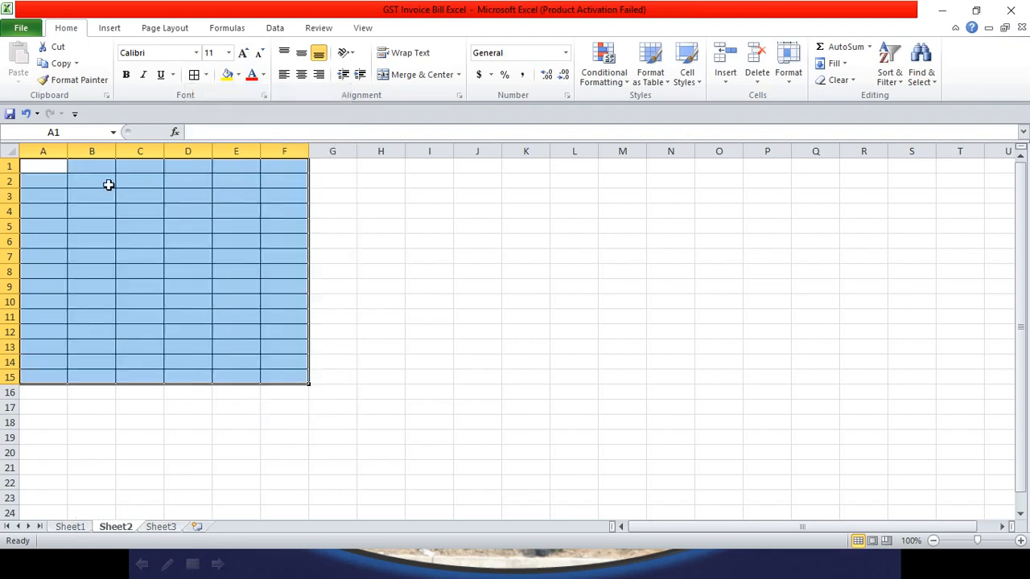
pyautogui.click(58, 167)
pyautogui.moveTo(57, 167); pyautogui.dragTo(280, 172)
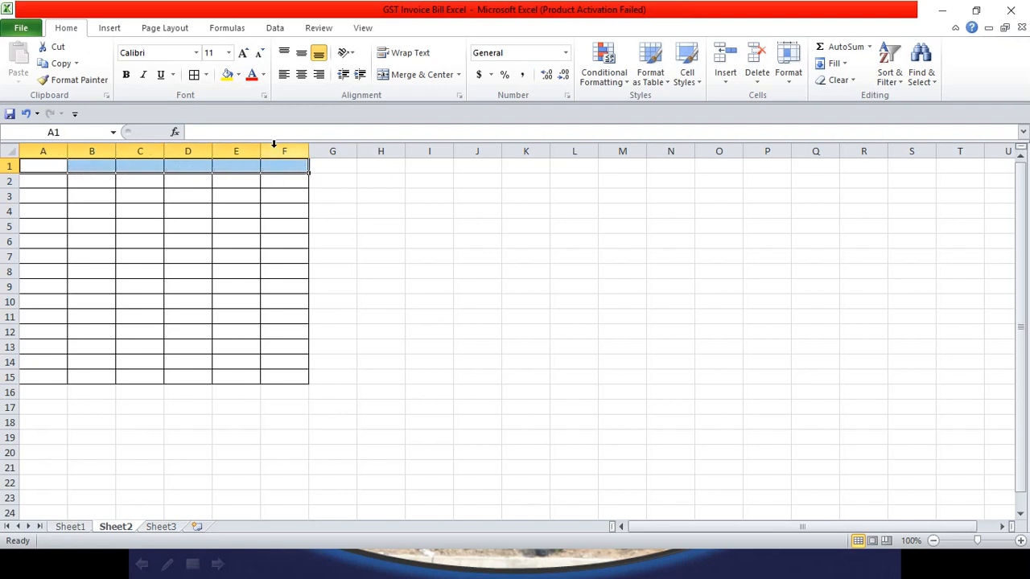
# Step: Merge A1:F1 and centre its contents vertically and horizontally
pyautogui.click(420, 76)
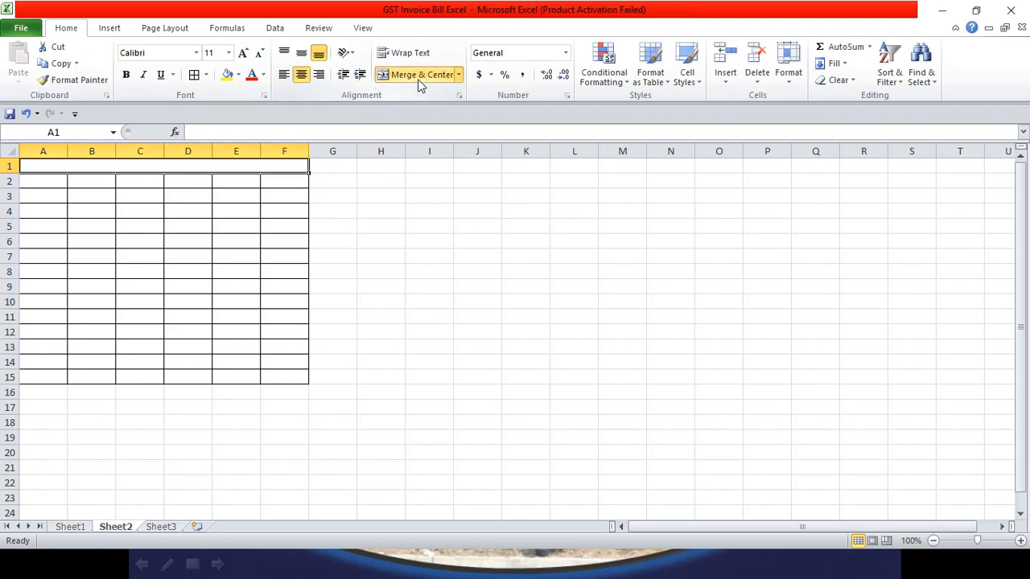
pyautogui.click(70, 527)
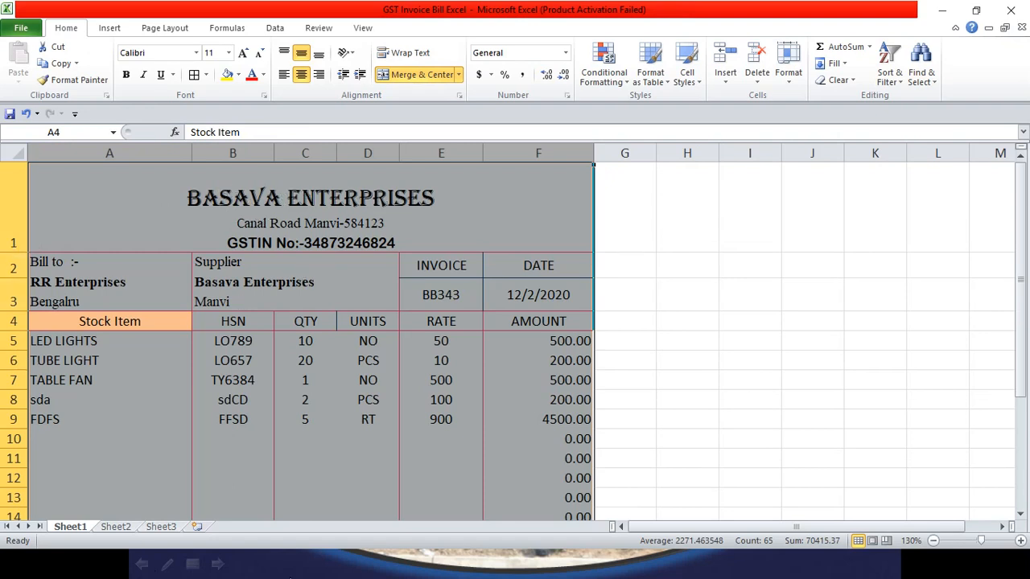
pyautogui.click(121, 529)
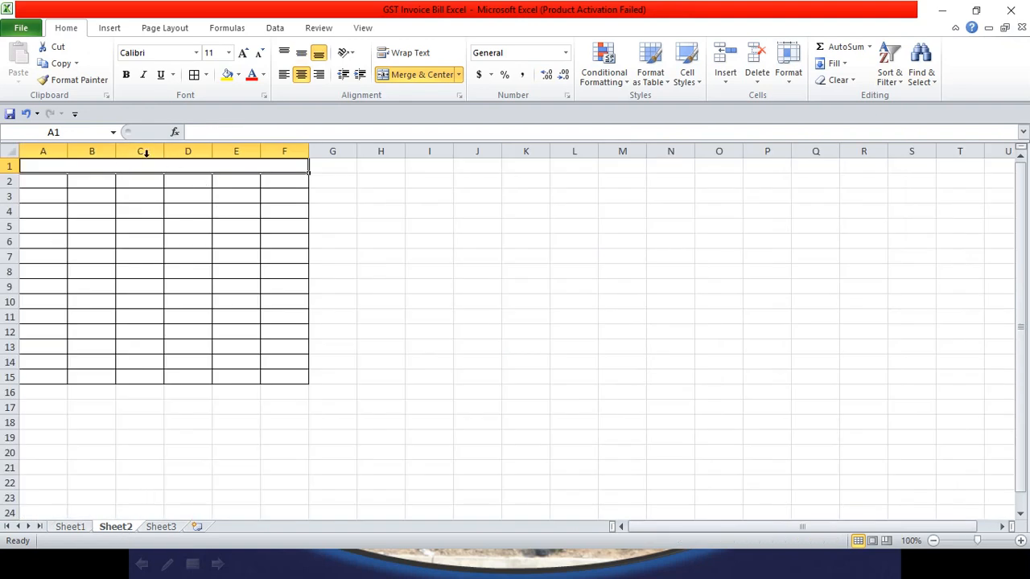
pyautogui.click(302, 55)
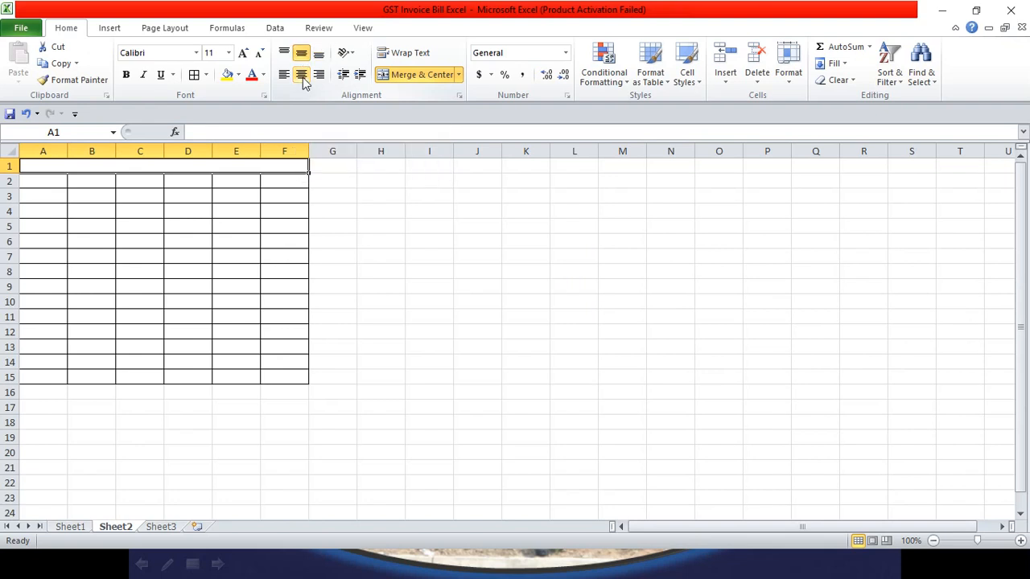
pyautogui.click(301, 74)
# Step: Type BASAVA ENTERPRISES in merged cell A1 and begin a new line within it
pyautogui.write('ba')
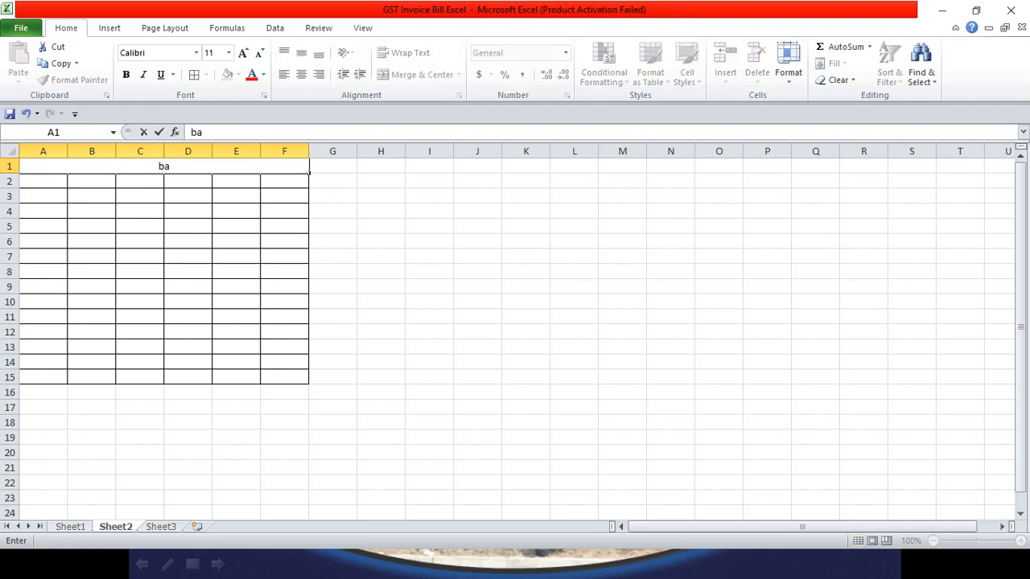
pyautogui.press('BackSpace')
pyautogui.press('BackSpace')
pyautogui.write('BASAVA ENTER')
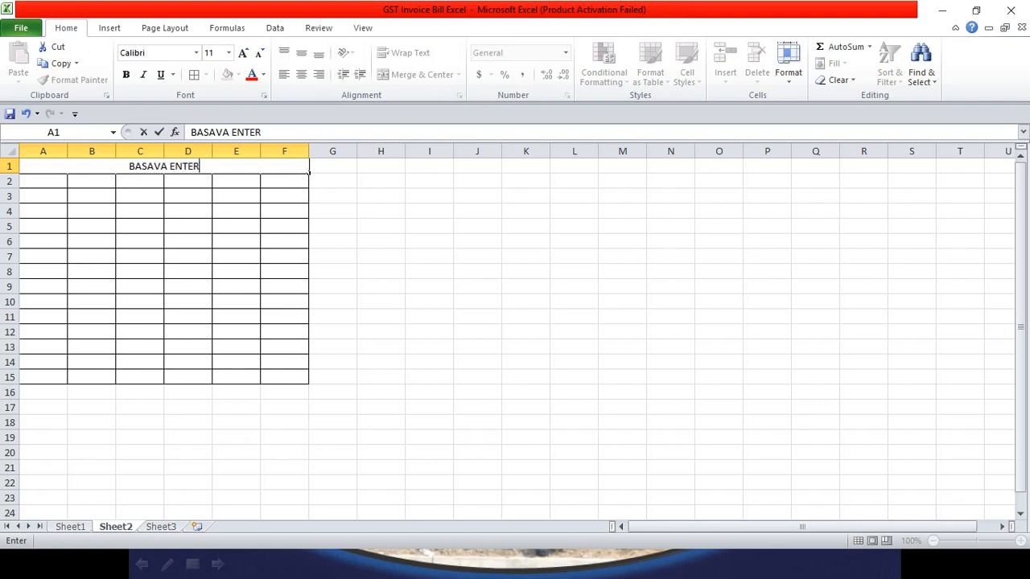
pyautogui.write('PRISES')
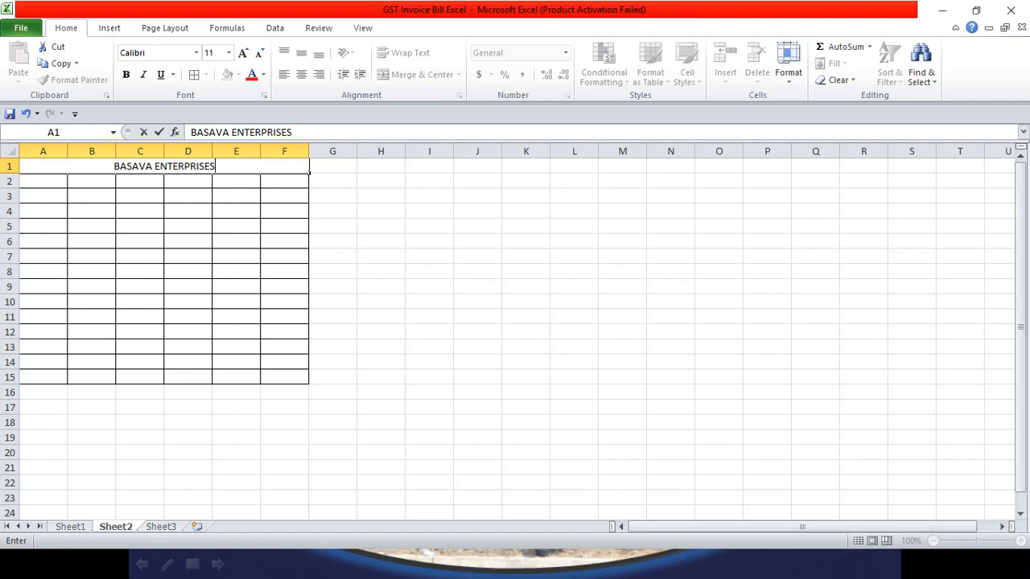
pyautogui.hotkey('alt', 'Return')
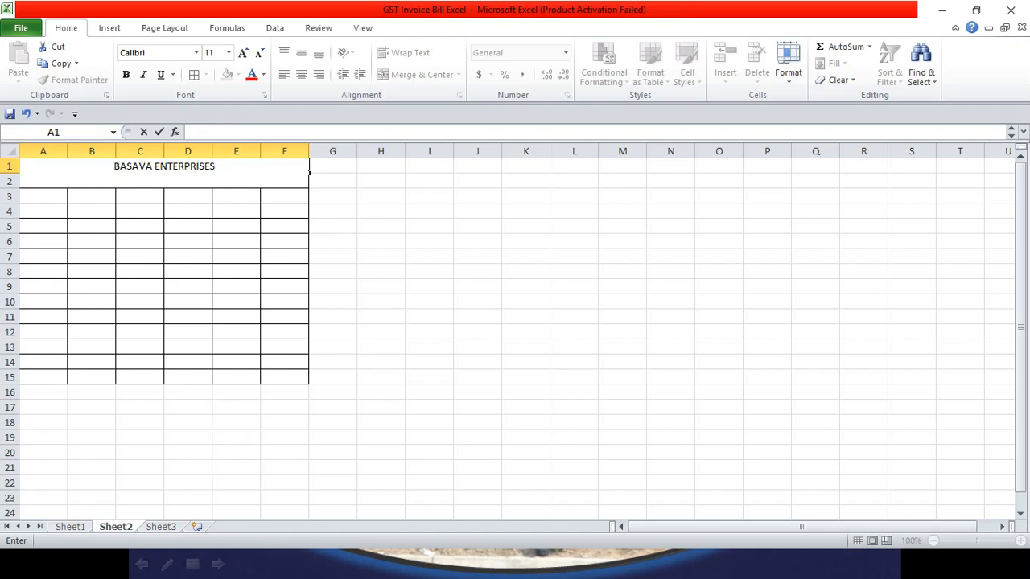
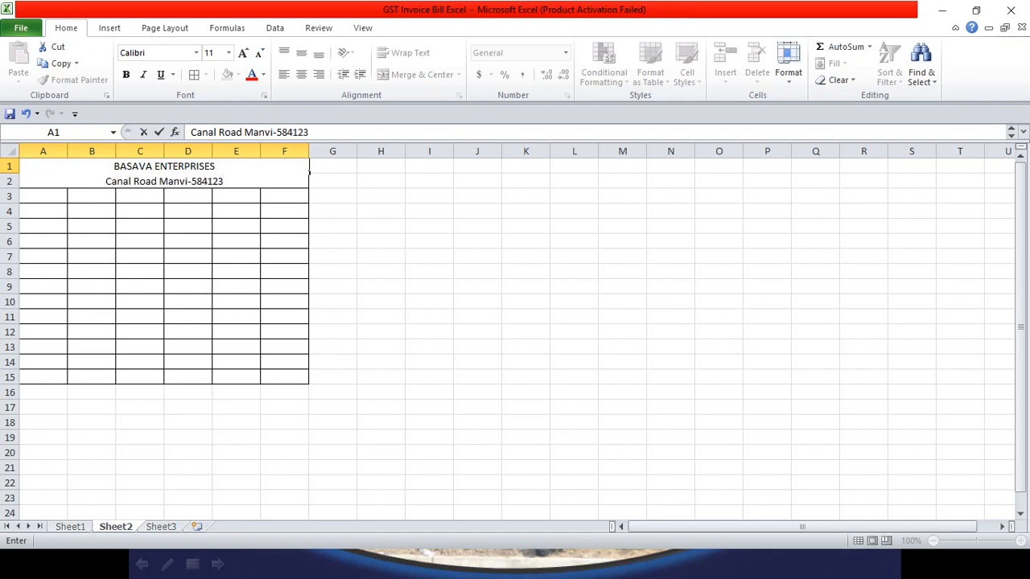
# Step: Enter the company address and the GSTIN number as the heading's second and third lines
pyautogui.hotkey('alt', 'Return')
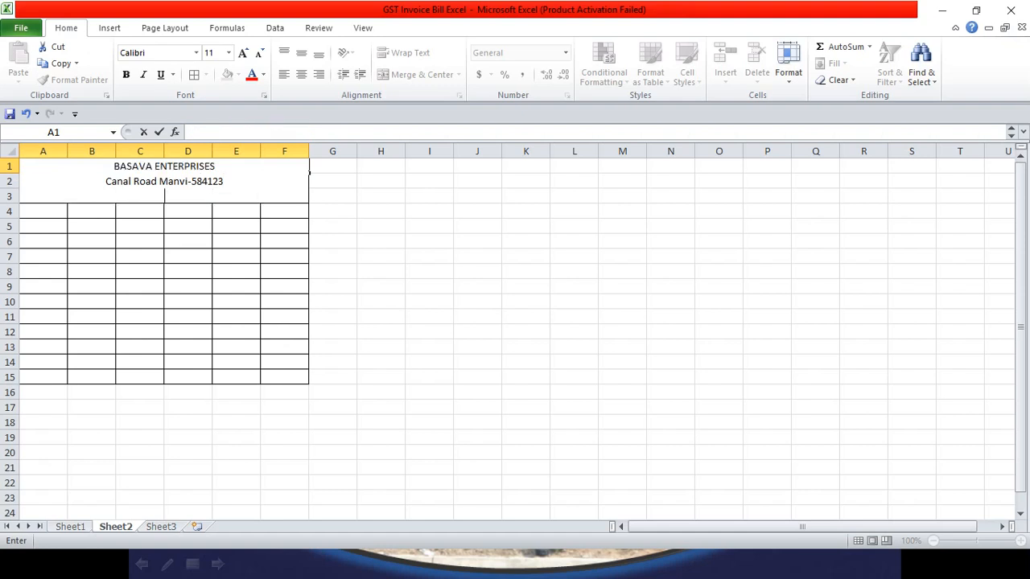
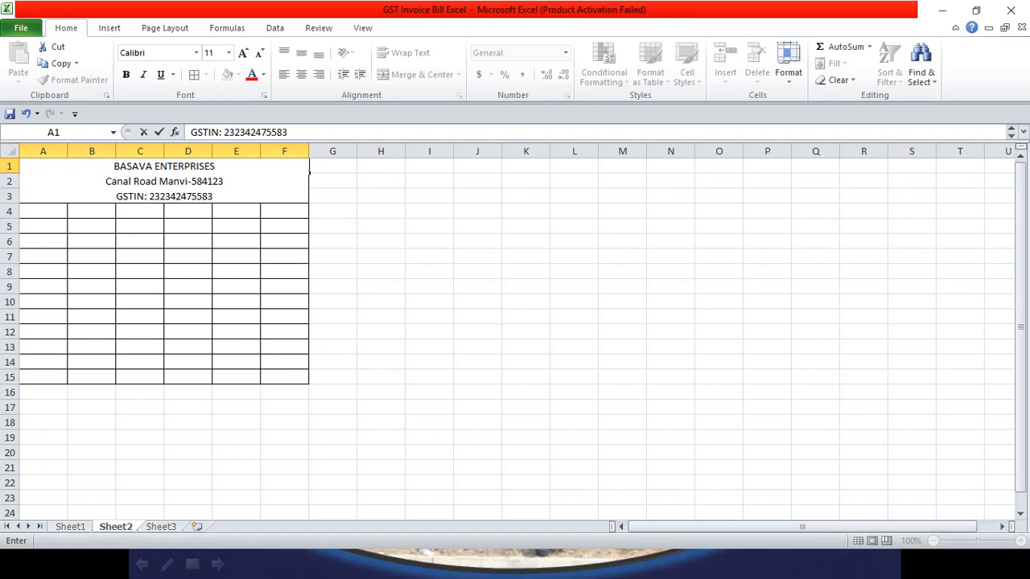
pyautogui.click(426, 256)
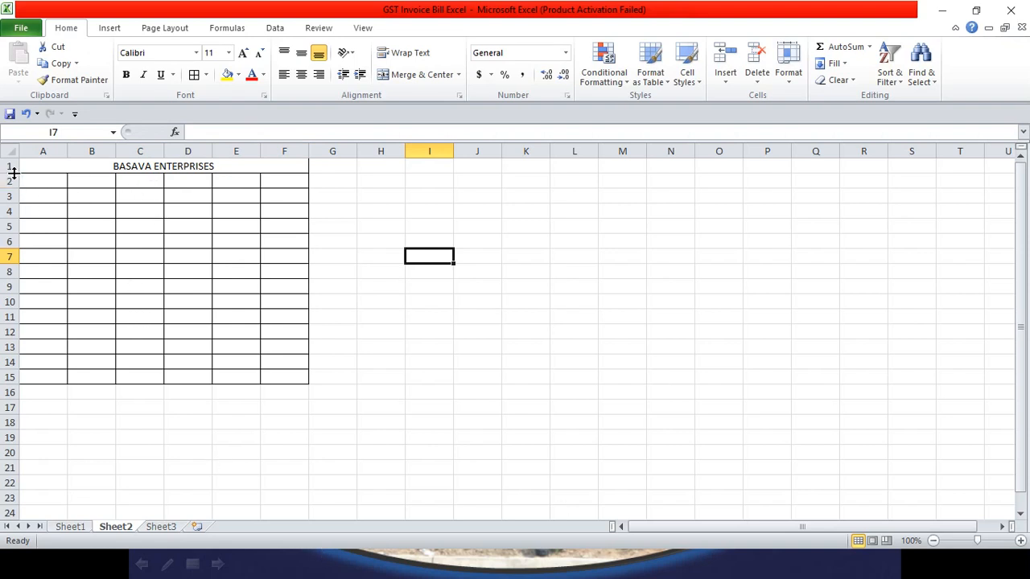
# Step: Make row 1 tall enough to show all three heading lines
pyautogui.moveTo(14, 173); pyautogui.dragTo(14, 217)
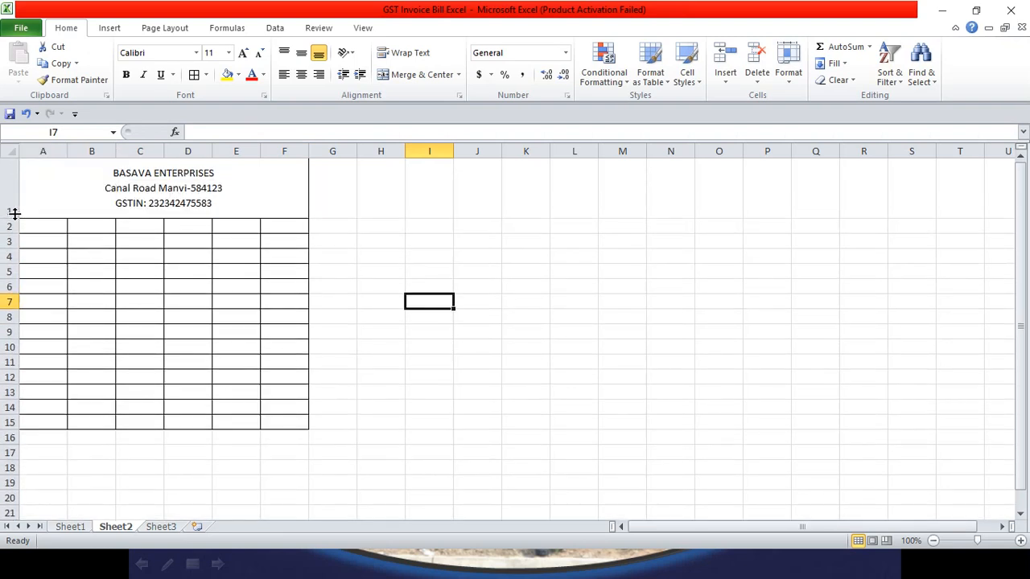
pyautogui.click(209, 185)
pyautogui.doubleClick(217, 176)
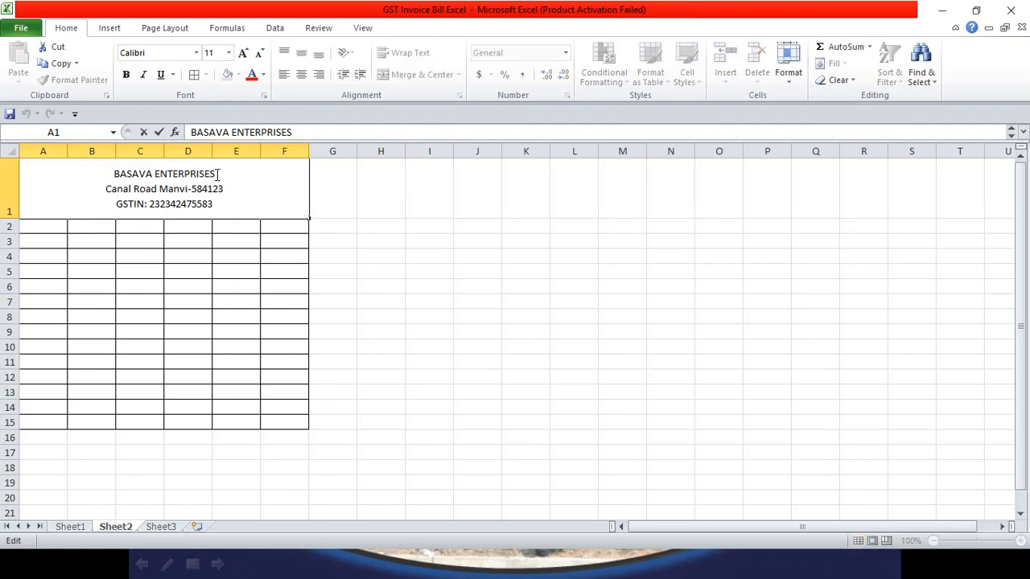
# Step: Set the BASAVA ENTERPRISES title to 18 pt Algerian
pyautogui.moveTo(217, 175); pyautogui.dragTo(109, 174)
pyautogui.click(242, 53)
pyautogui.click(242, 53)
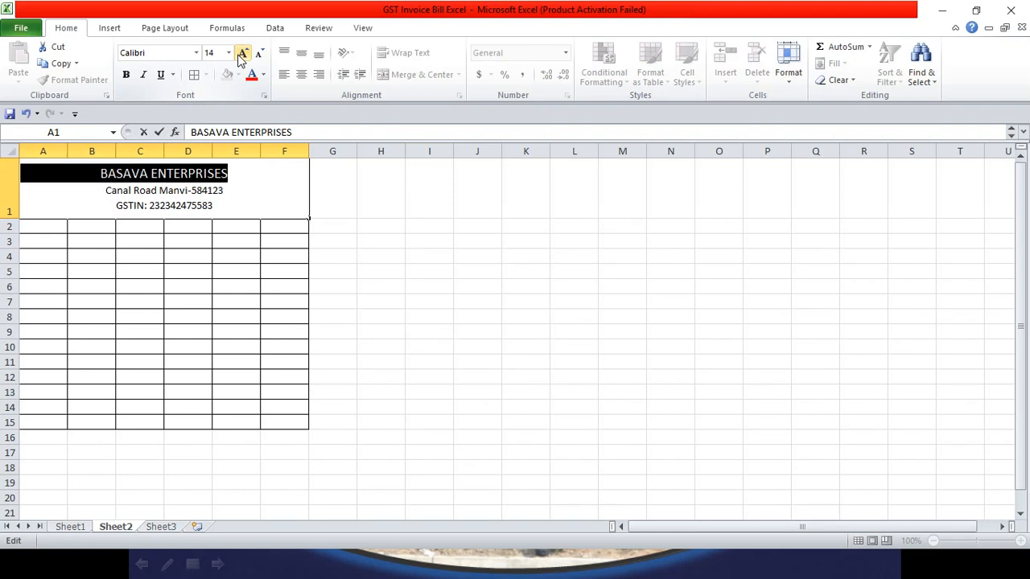
pyautogui.click(241, 53)
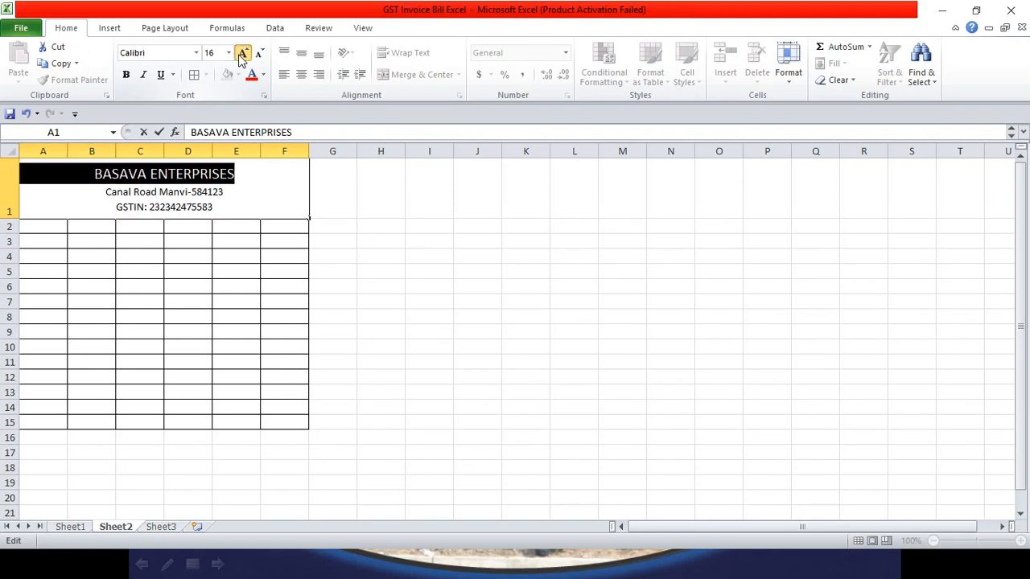
pyautogui.click(241, 54)
pyautogui.click(194, 55)
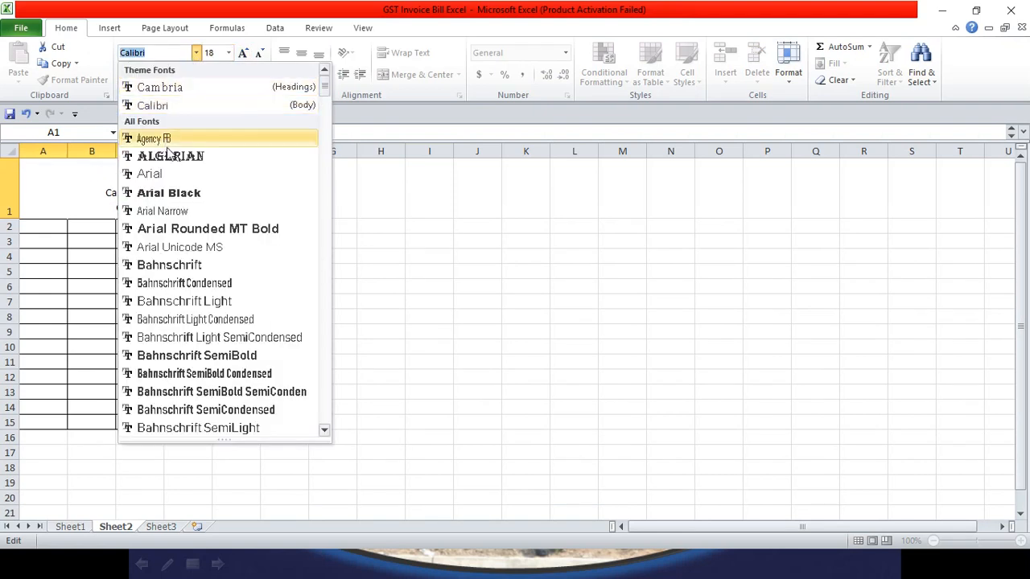
pyautogui.click(161, 153)
pyautogui.click(242, 193)
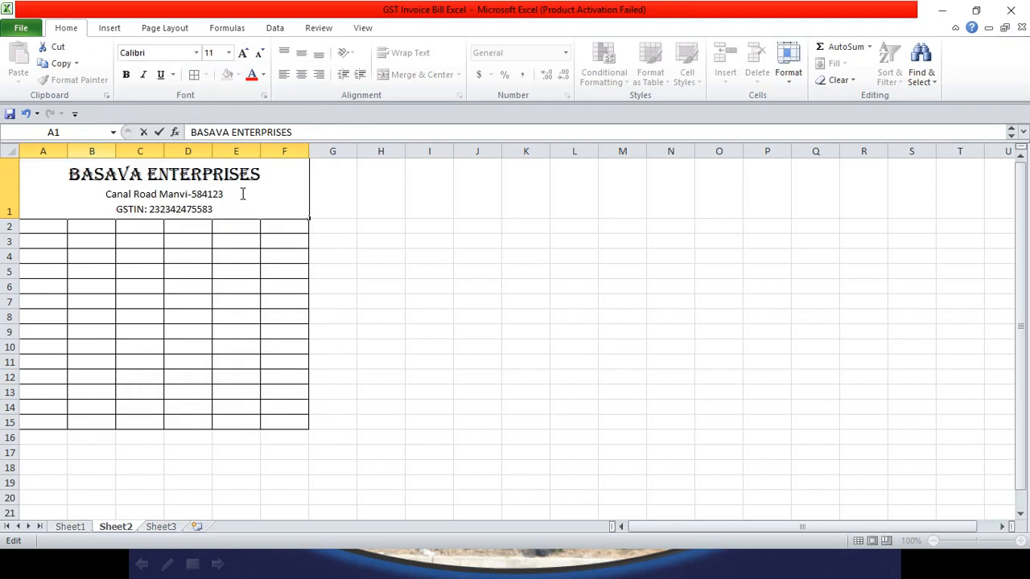
pyautogui.moveTo(242, 193); pyautogui.dragTo(220, 193)
pyautogui.click(105, 193)
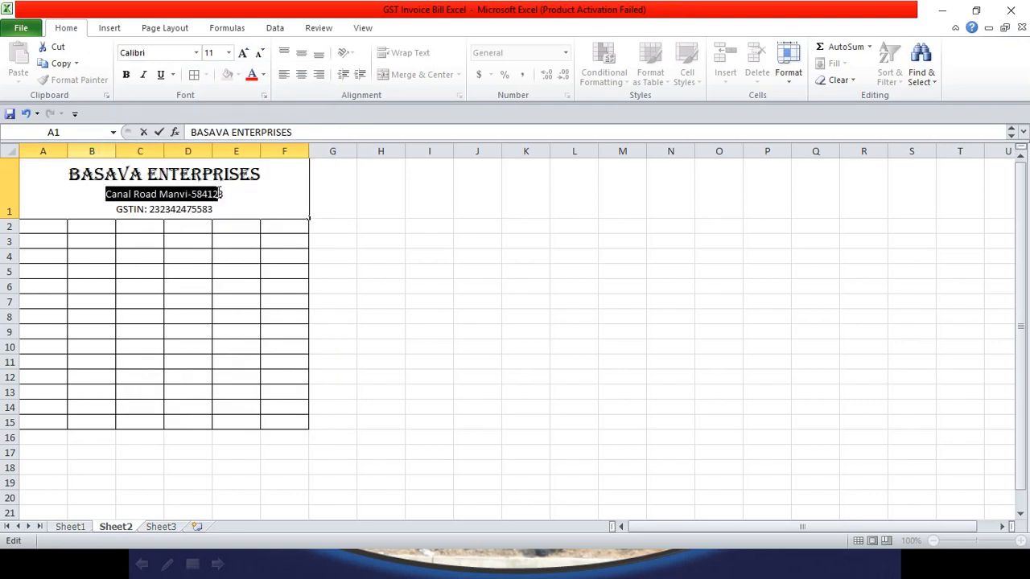
# Step: Set the address line in Times New Roman
pyautogui.click(157, 53)
pyautogui.write('Times New Roman')
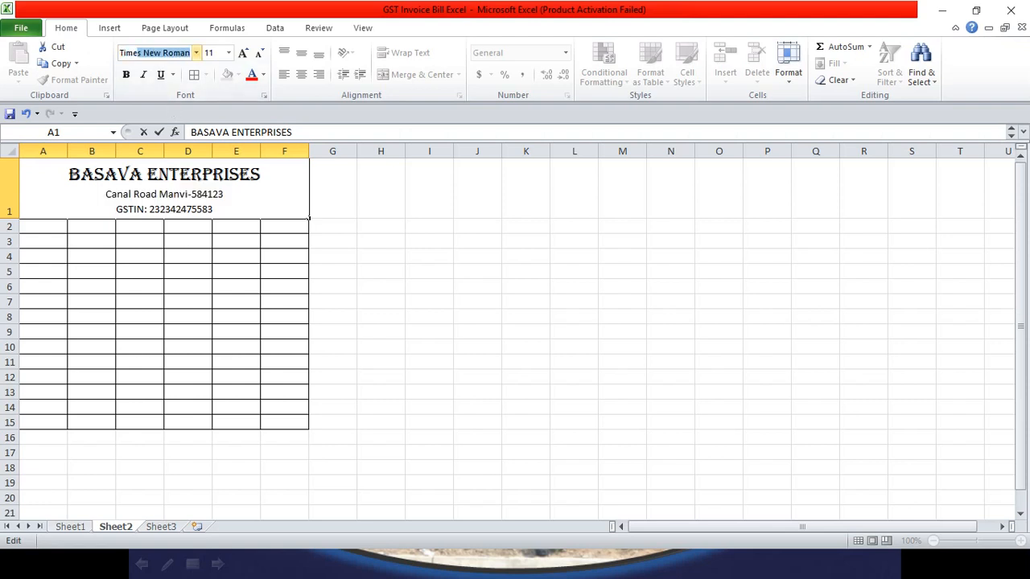
pyautogui.press('Return')
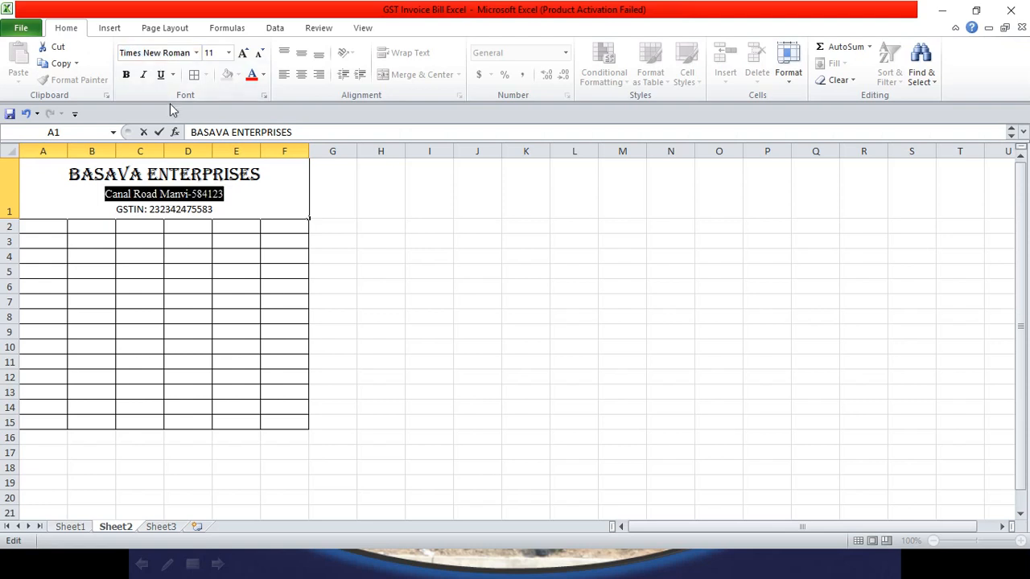
pyautogui.click(218, 218)
# Step: Set the GSTIN line in Bernard MT Condensed, not bold
pyautogui.doubleClick(213, 207)
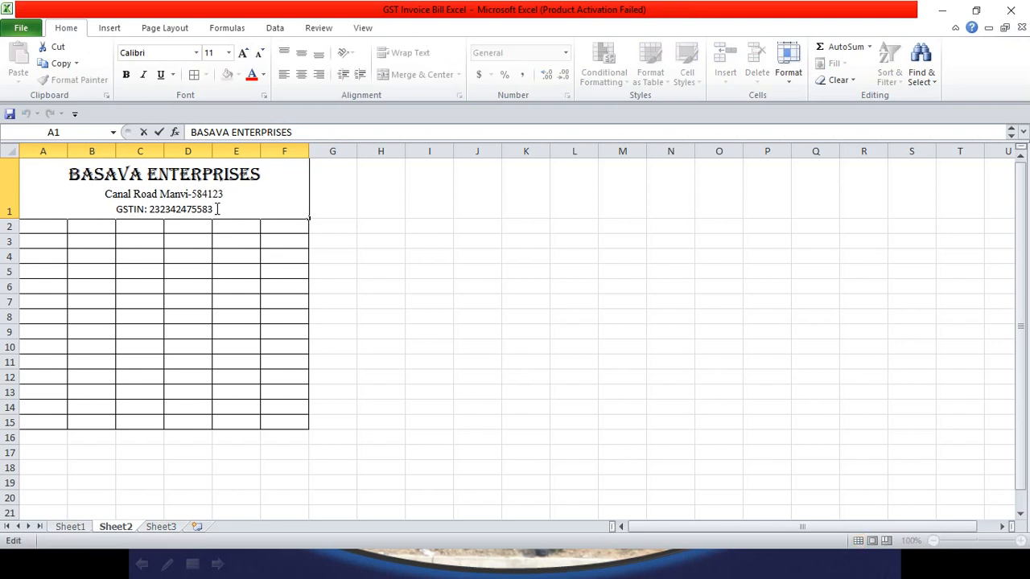
pyautogui.moveTo(213, 208); pyautogui.dragTo(111, 210)
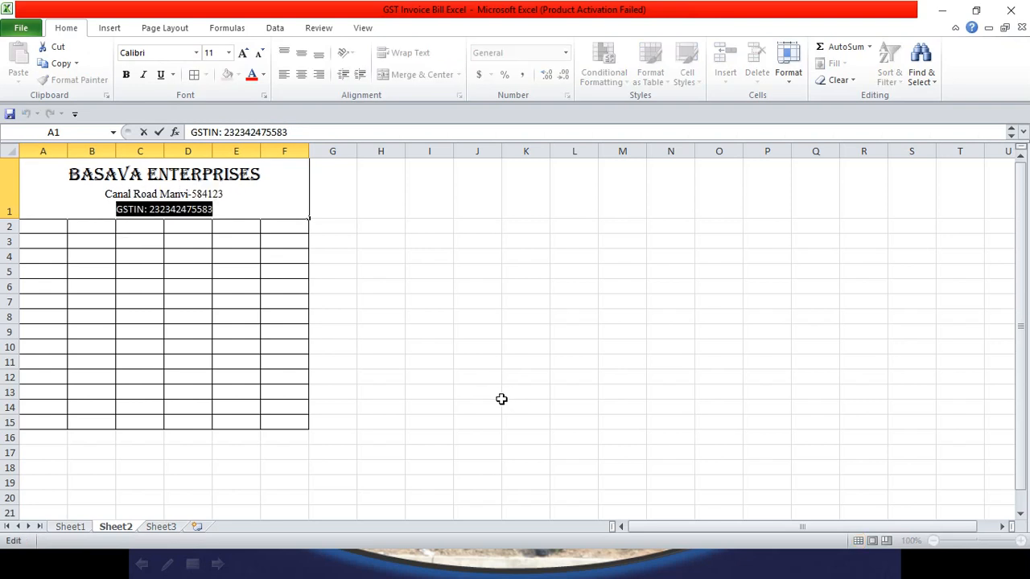
pyautogui.hotkey('ctrl', 'b')
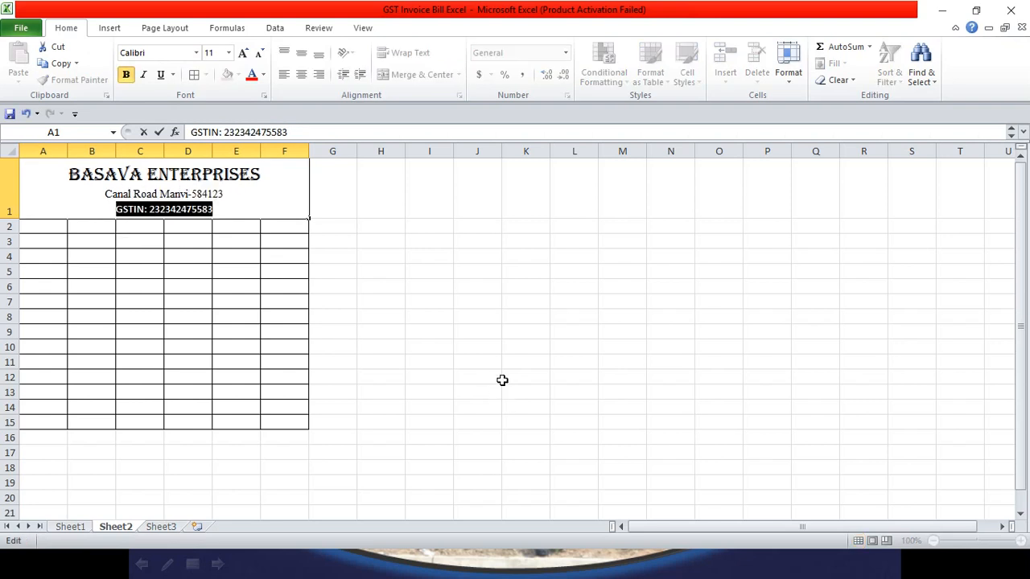
pyautogui.click(195, 53)
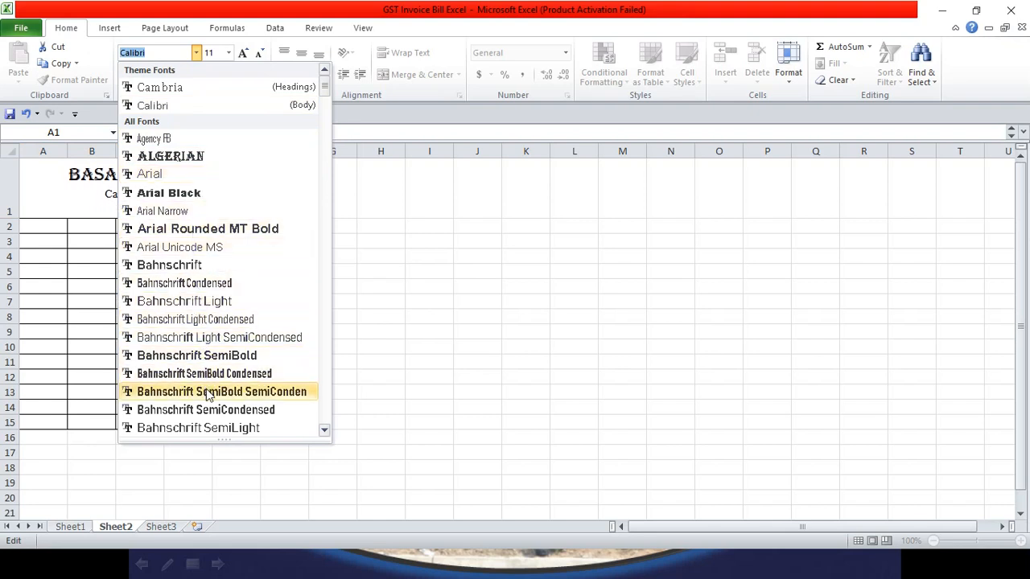
pyautogui.scroll(-3, 209, 395)
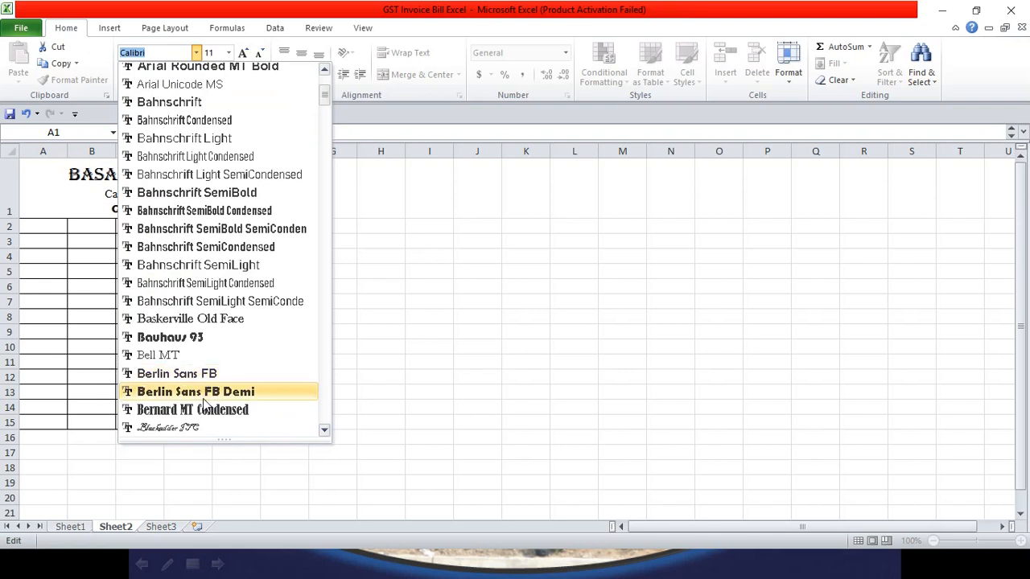
pyautogui.click(209, 411)
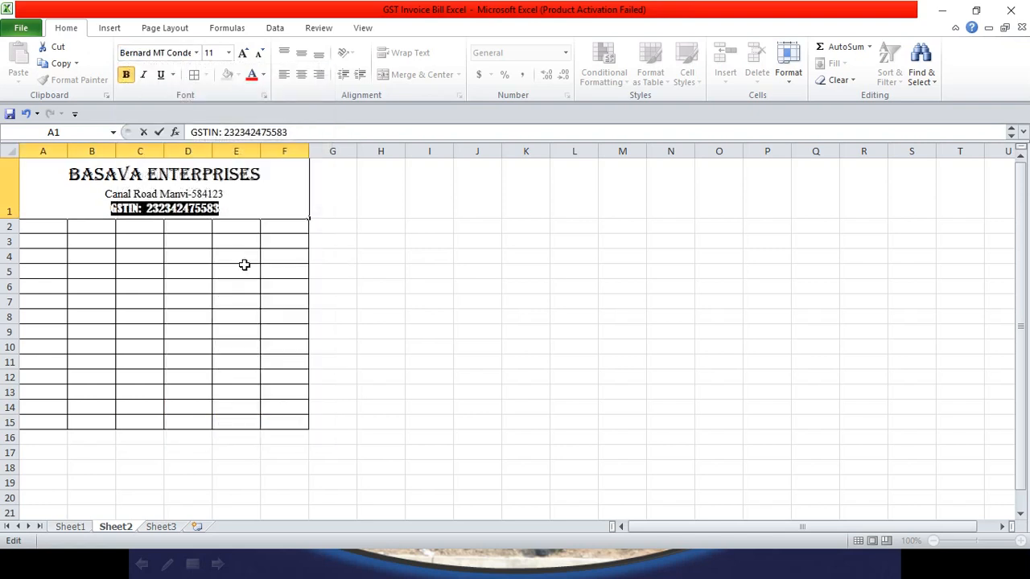
pyautogui.click(250, 207)
pyautogui.moveTo(230, 207); pyautogui.dragTo(109, 208)
pyautogui.hotkey('ctrl', 'b')
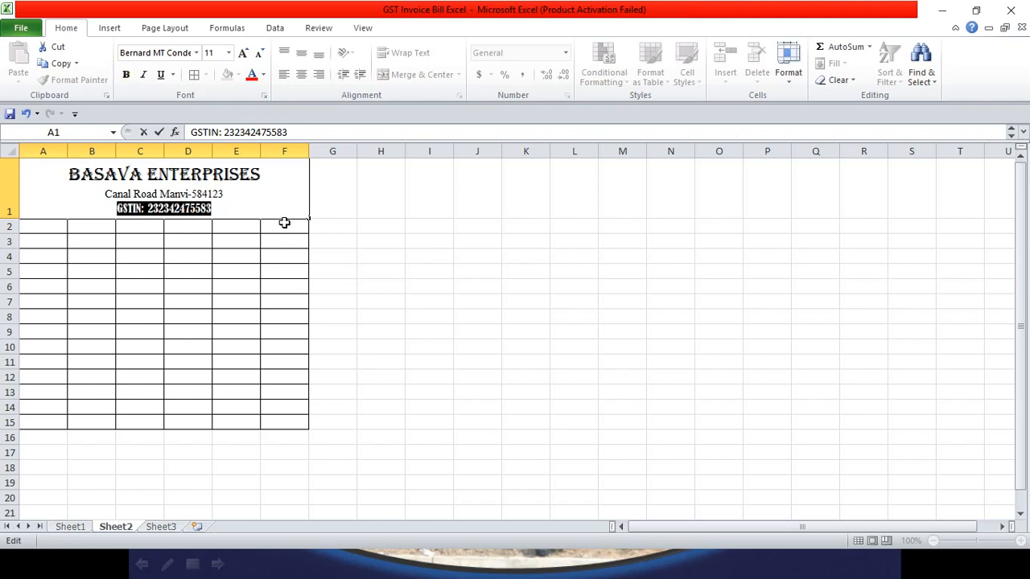
pyautogui.click(242, 205)
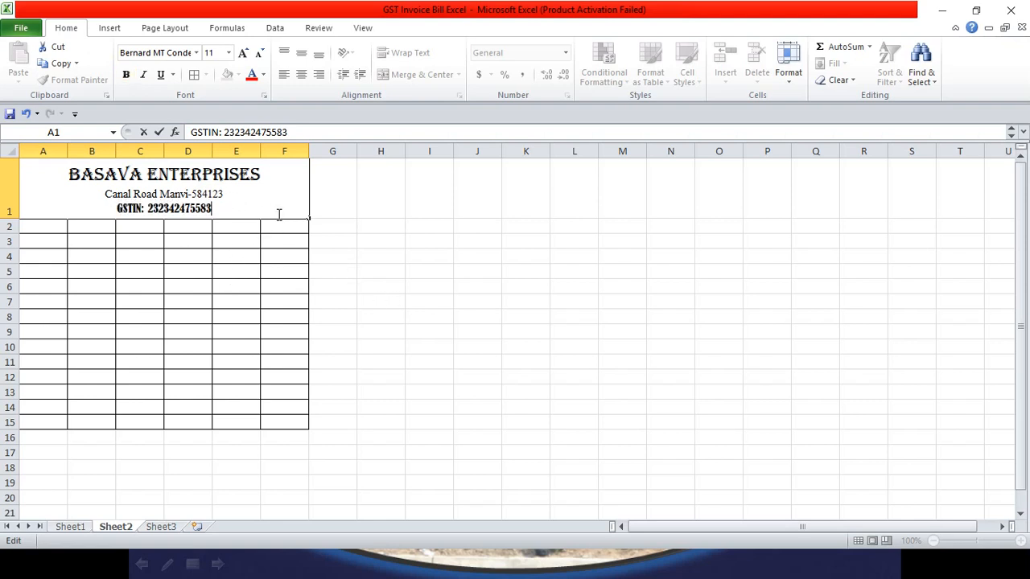
pyautogui.click(280, 202)
pyautogui.click(284, 314)
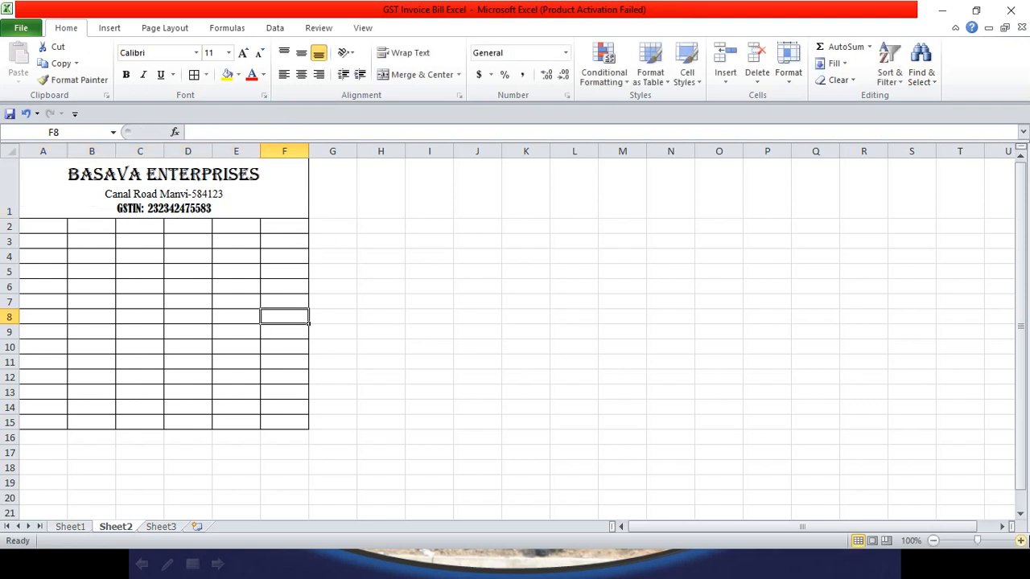
# Step: Zoom Sheet2 in to 160%
pyautogui.click(1021, 541)
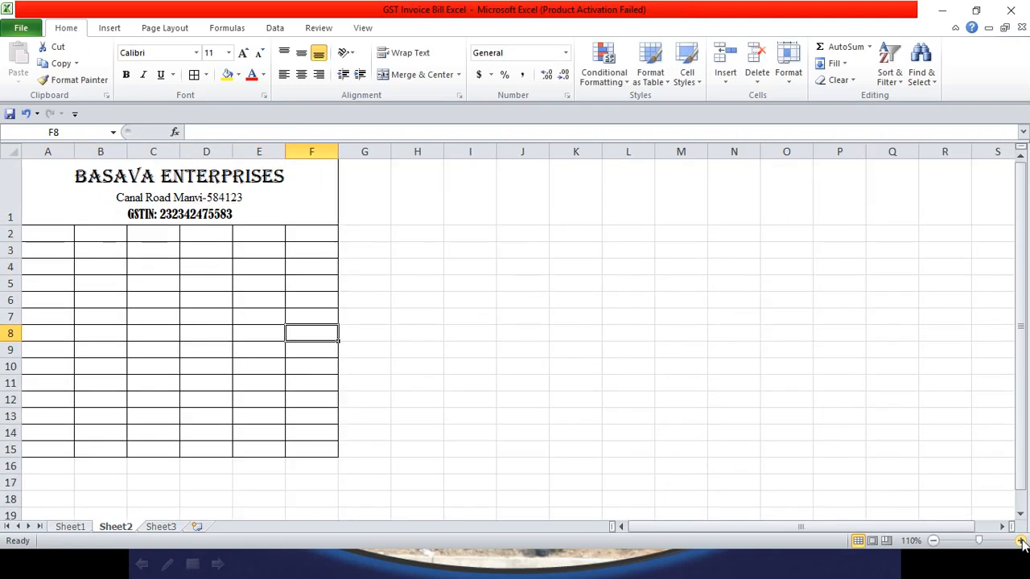
pyautogui.click(1021, 540)
pyautogui.click(1020, 541)
pyautogui.click(1020, 540)
pyautogui.scroll(-1, 853, 476)
pyautogui.scroll(1, 729, 441)
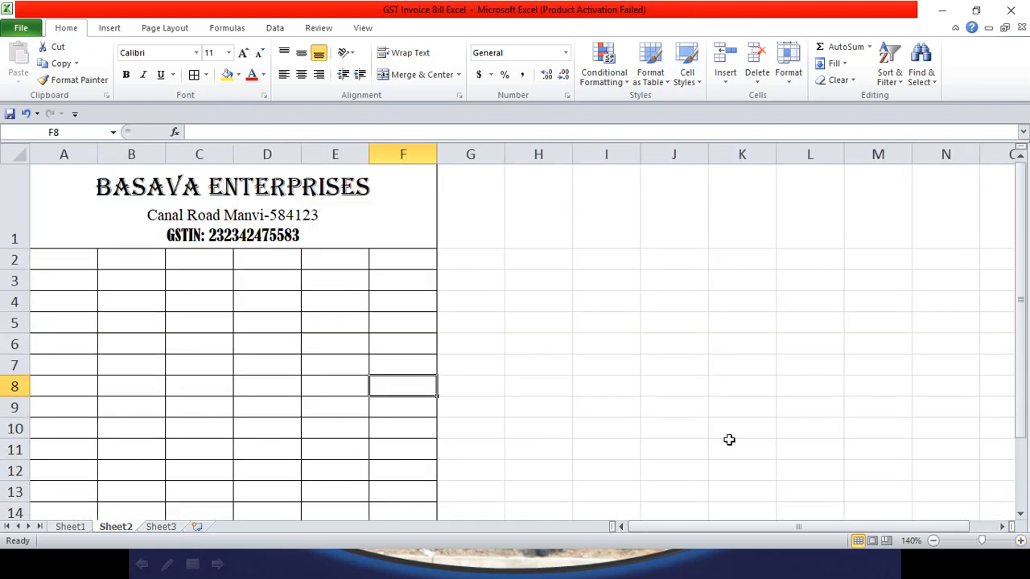
pyautogui.click(1020, 541)
pyautogui.click(1021, 540)
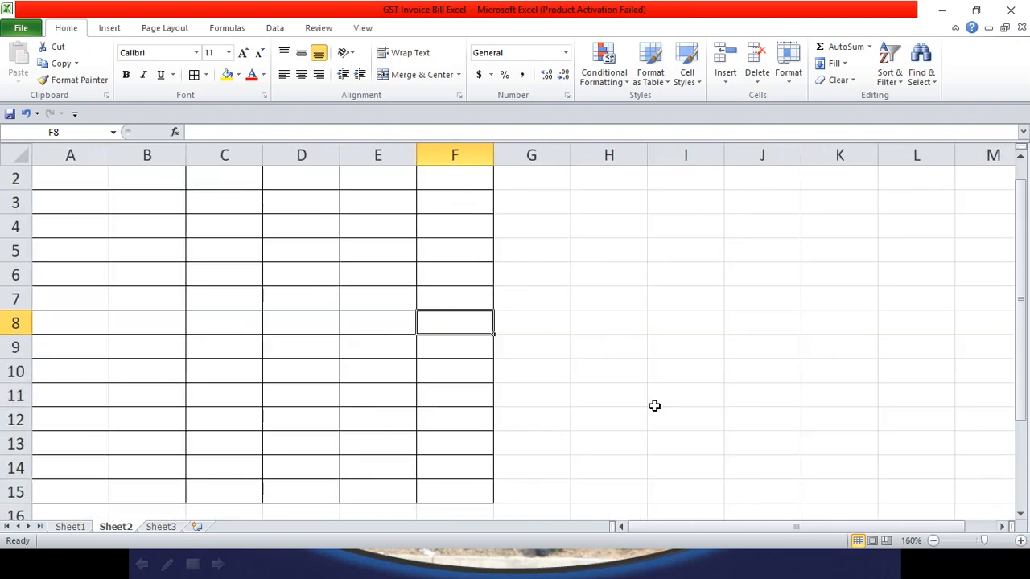
pyautogui.scroll(1, 377, 359)
pyautogui.click(78, 281)
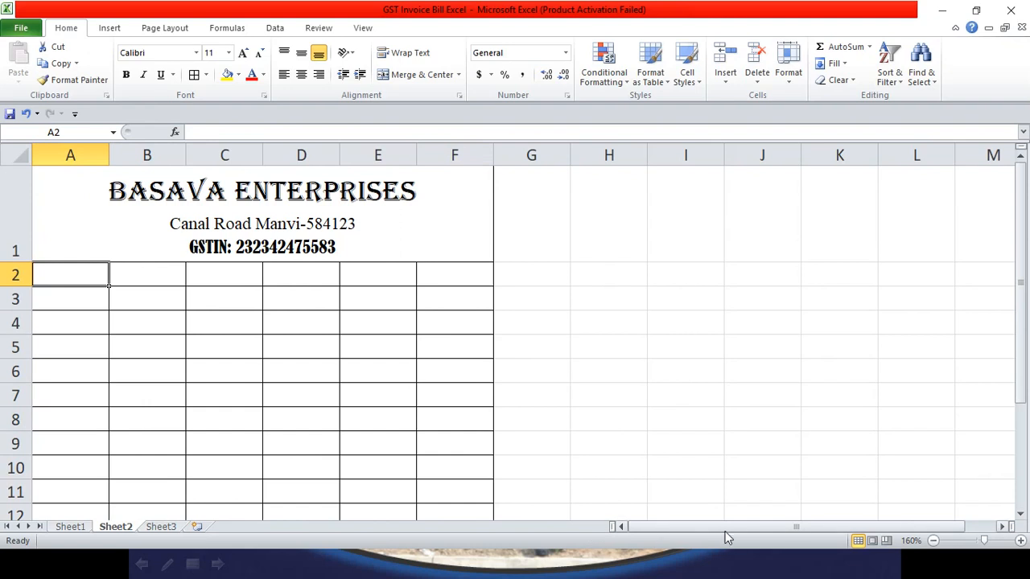
# Step: Compare the Sheet2 header with the finished invoice on Sheet1, ending on Sheet2
pyautogui.click(70, 527)
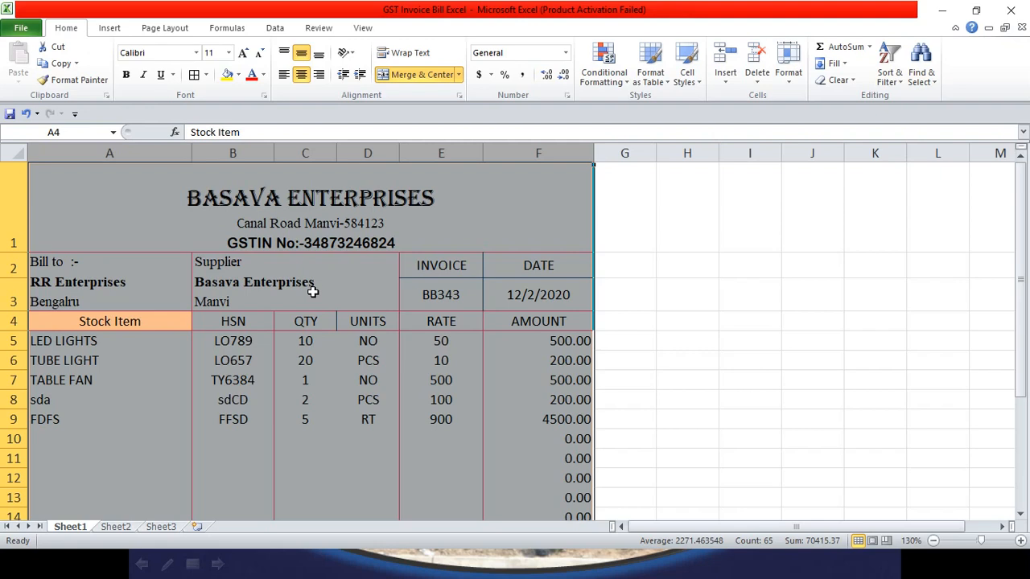
pyautogui.click(121, 527)
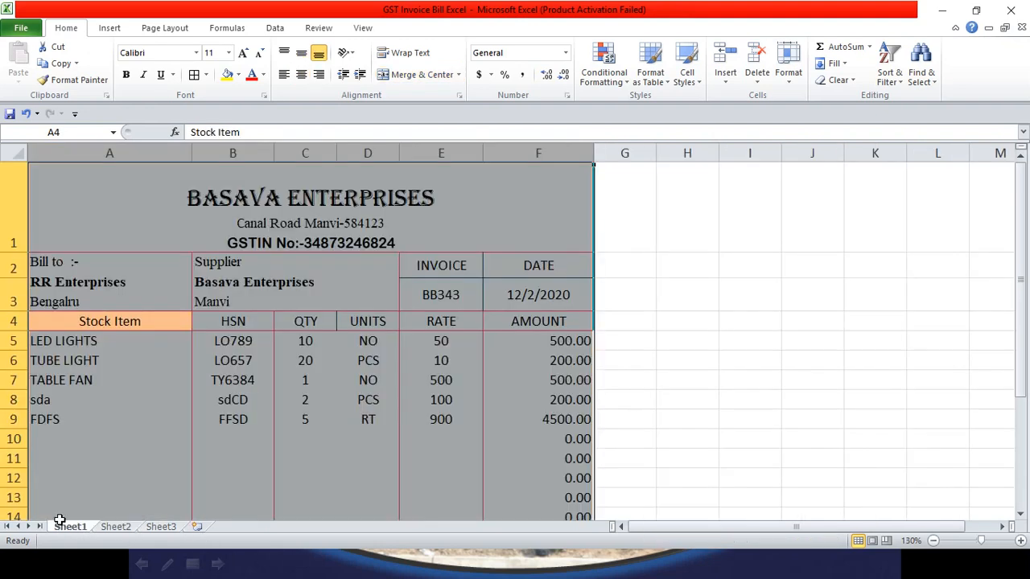
pyautogui.click(65, 528)
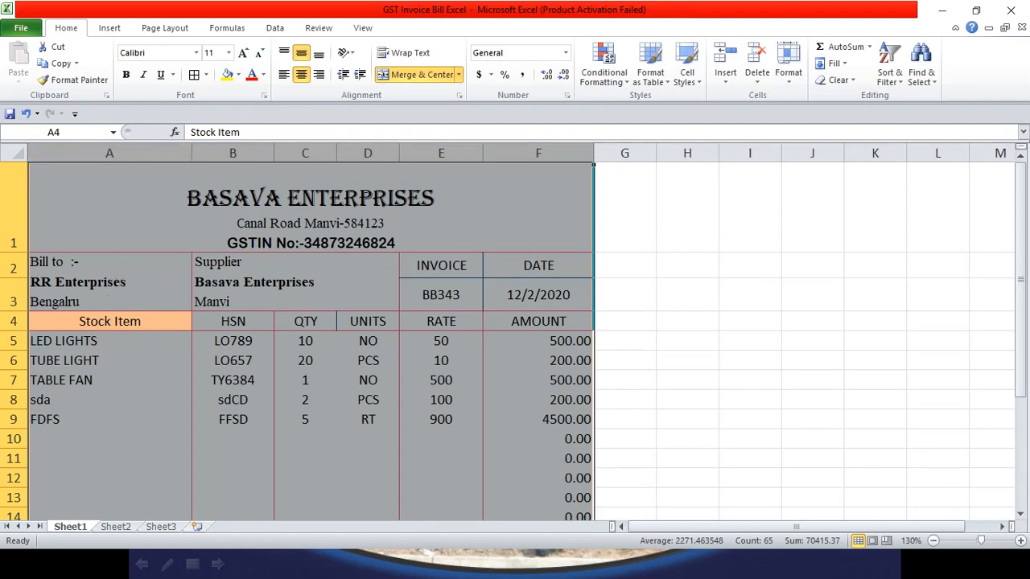
pyautogui.click(116, 528)
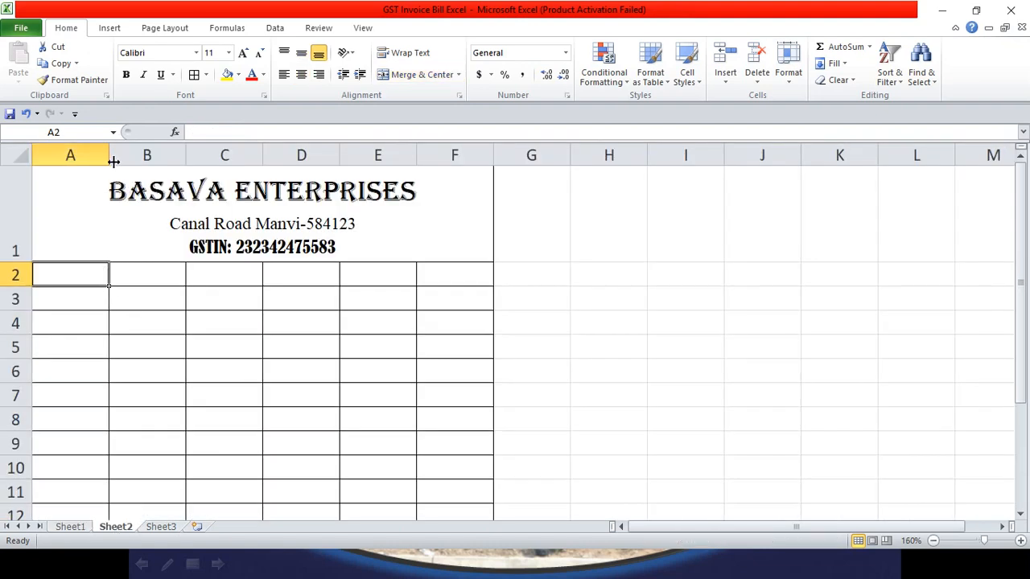
# Step: Widen column A and merge A2:A3 into one cell
pyautogui.moveTo(110, 155); pyautogui.dragTo(169, 155)
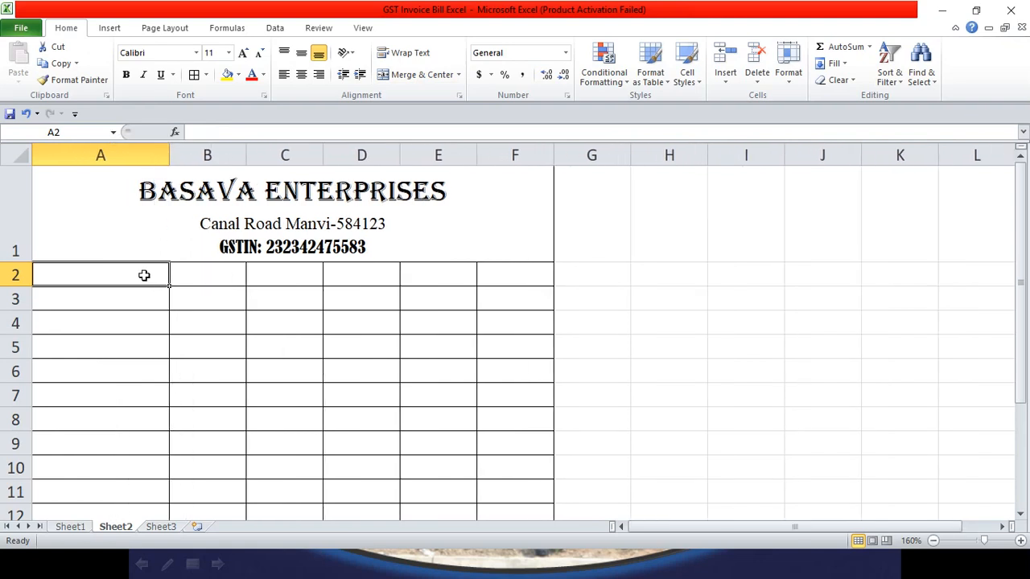
pyautogui.moveTo(136, 270); pyautogui.dragTo(136, 294)
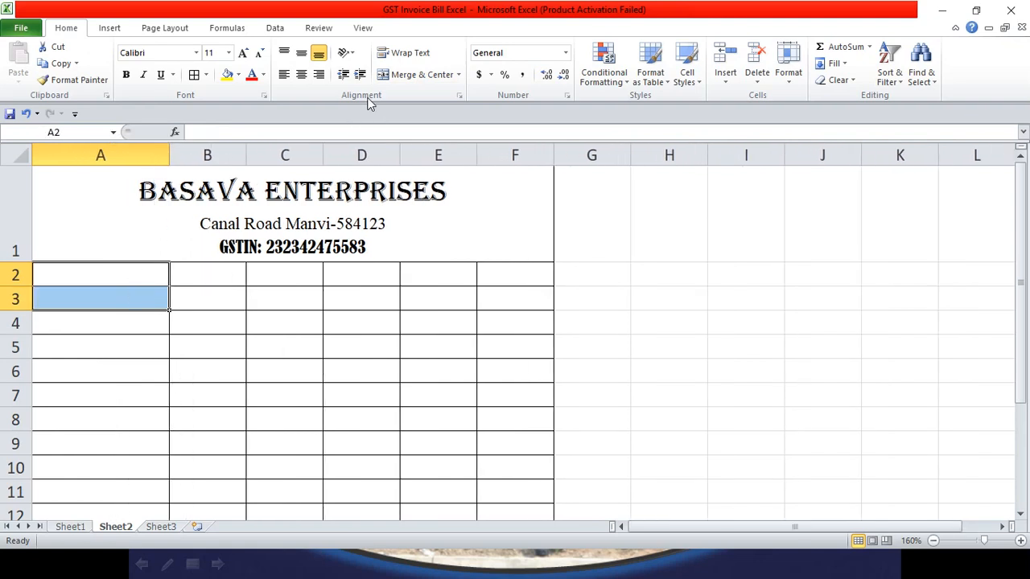
pyautogui.click(395, 79)
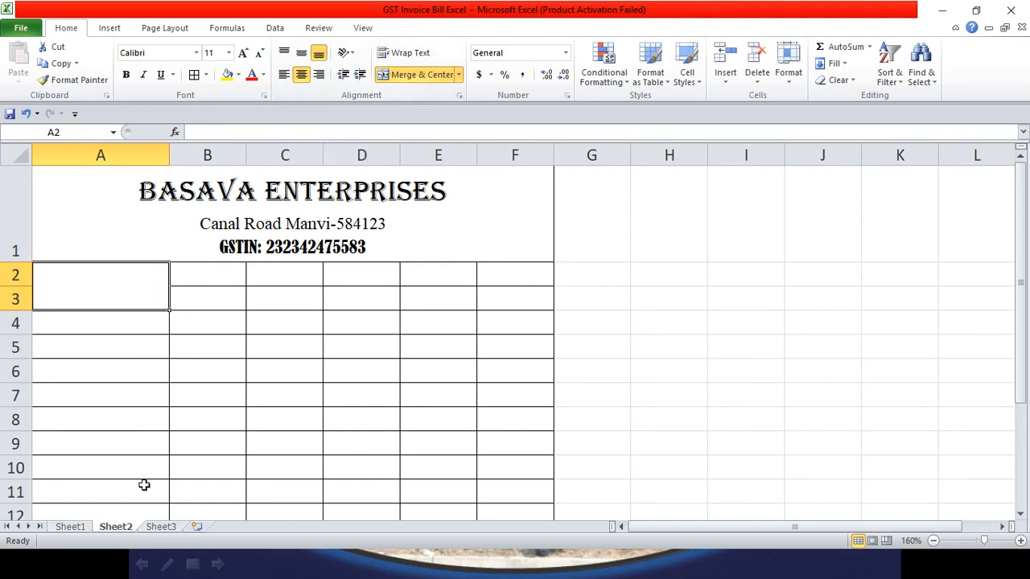
pyautogui.click(80, 527)
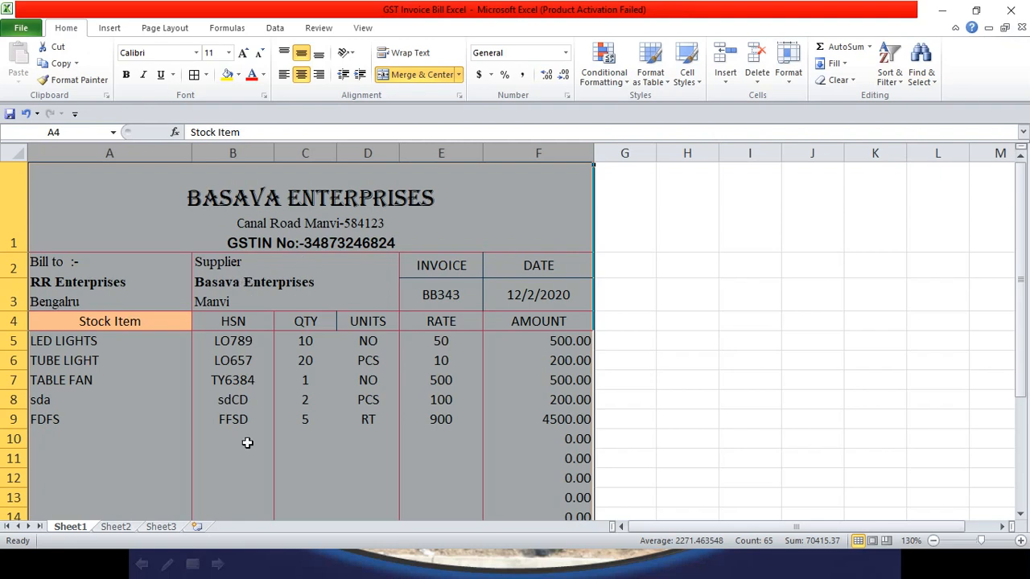
pyautogui.click(122, 528)
# Step: Merge B2:D3 into one cell, left-aligned and middle-aligned
pyautogui.click(226, 283)
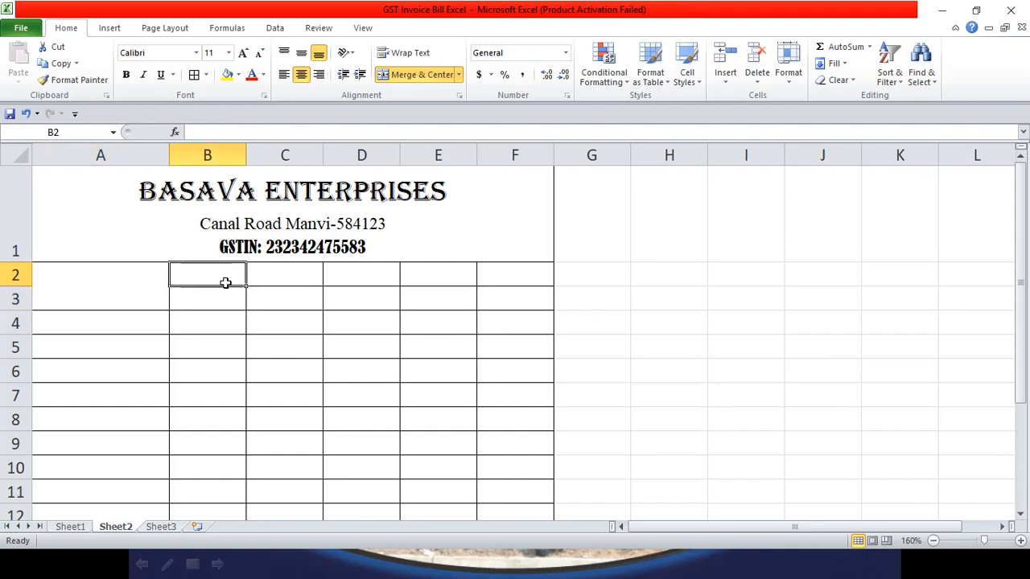
pyautogui.moveTo(226, 282); pyautogui.dragTo(352, 306)
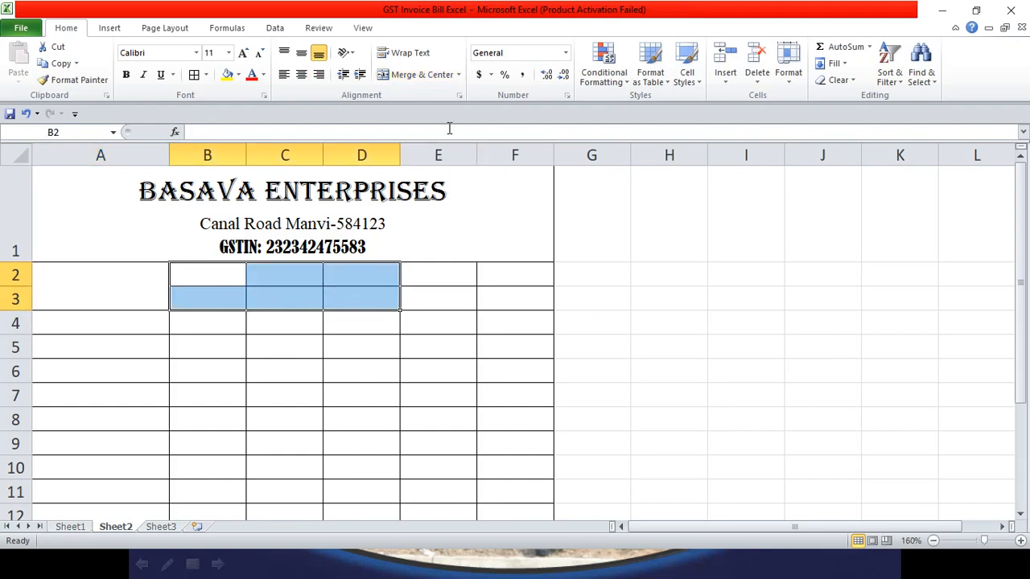
pyautogui.click(417, 75)
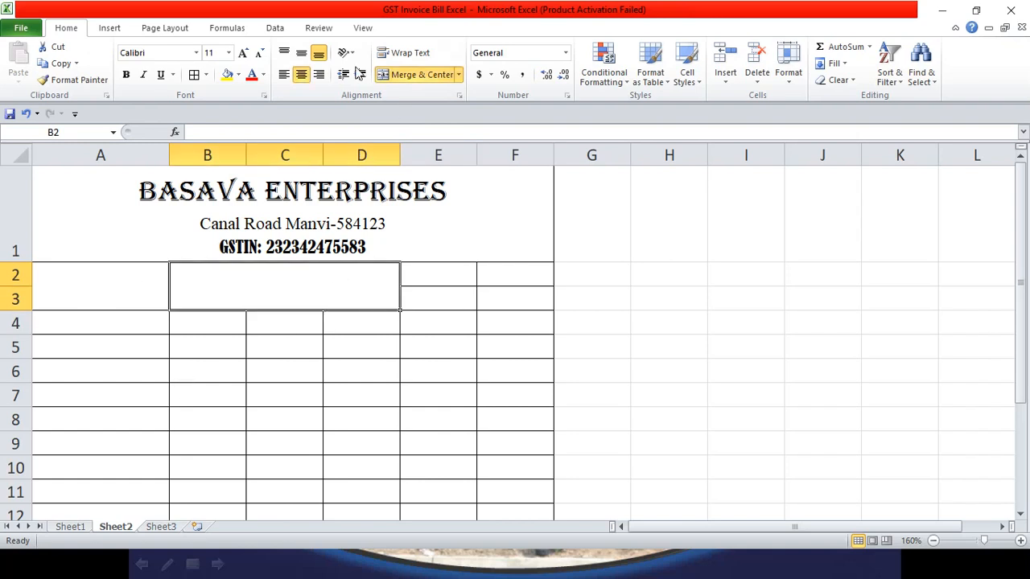
pyautogui.click(286, 78)
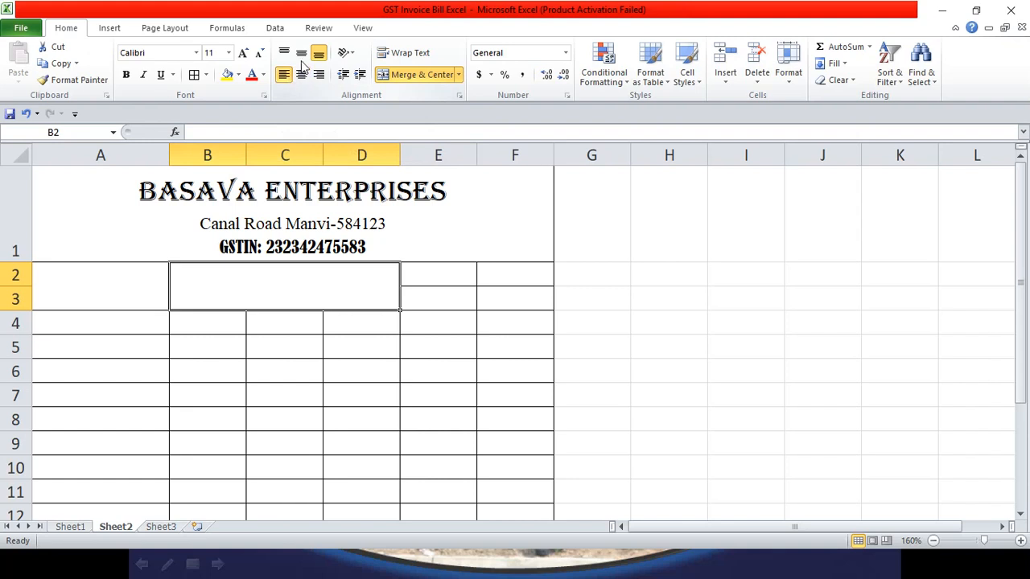
pyautogui.click(303, 57)
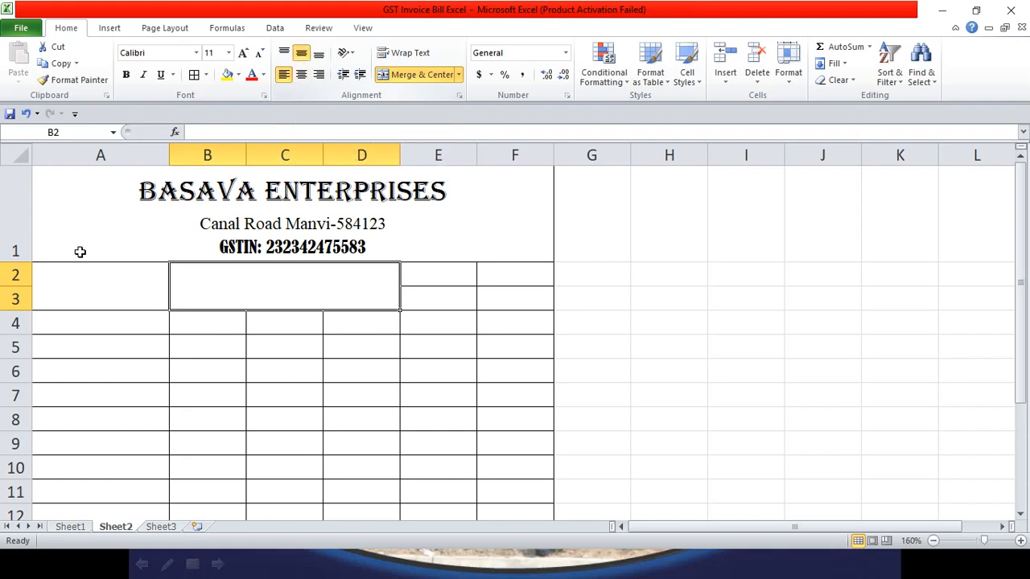
# Step: Enter BILL TO, RR Enterprises and Bengluru on three lines in merged cell A2
pyautogui.doubleClick(72, 283)
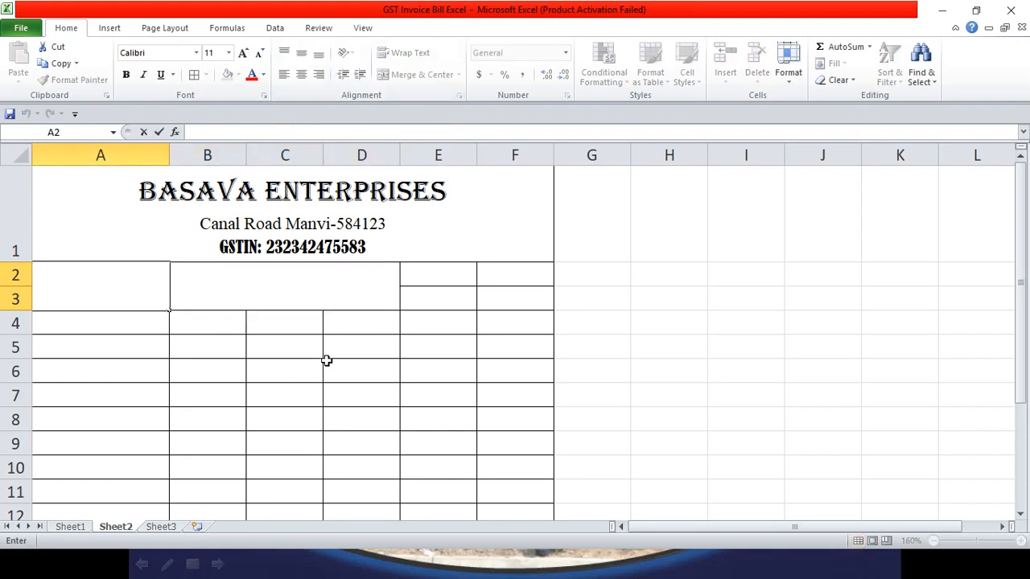
pyautogui.write('RR')
pyautogui.click(71, 528)
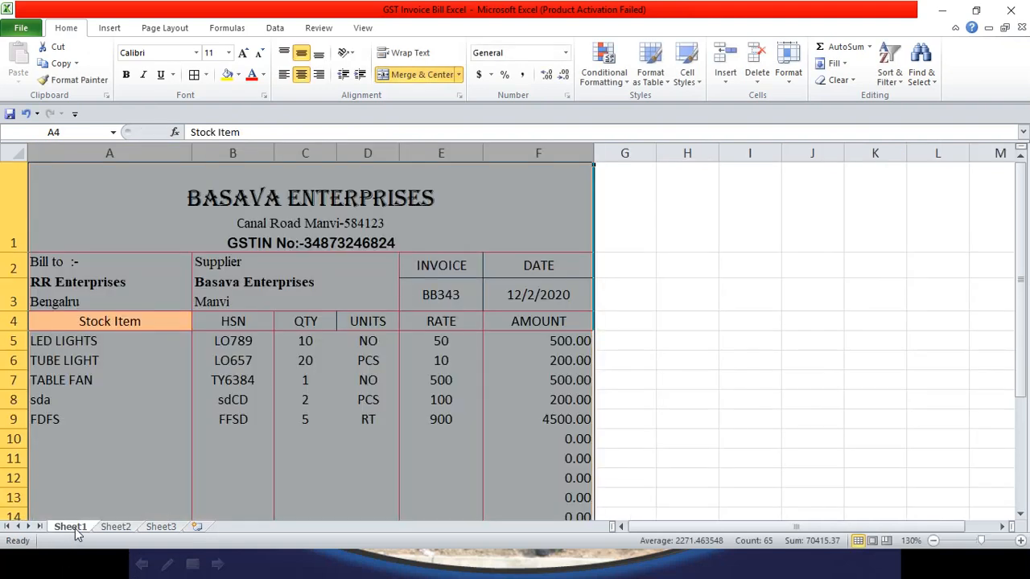
pyautogui.click(115, 527)
pyautogui.doubleClick(139, 304)
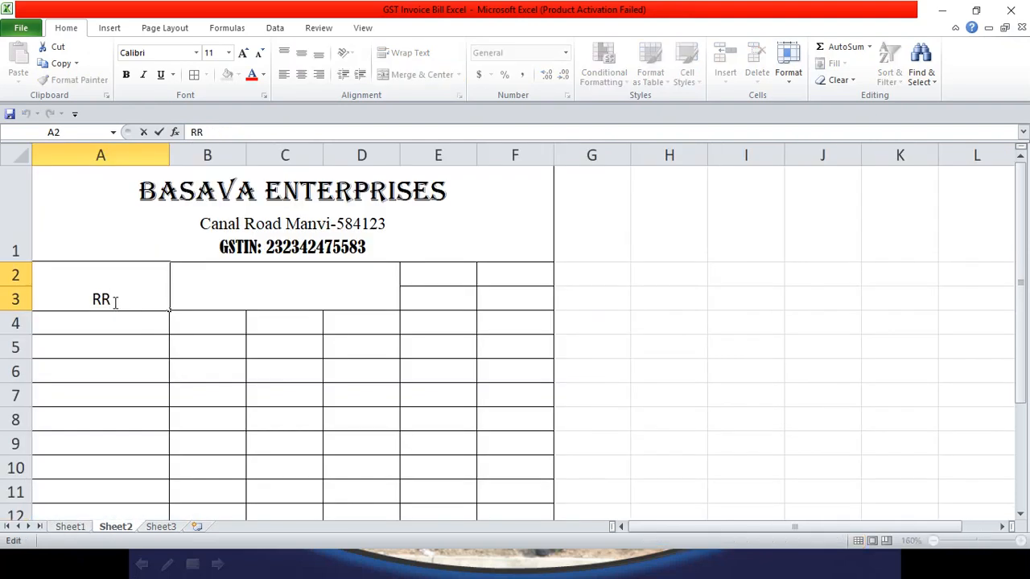
pyautogui.moveTo(110, 298); pyautogui.dragTo(34, 299)
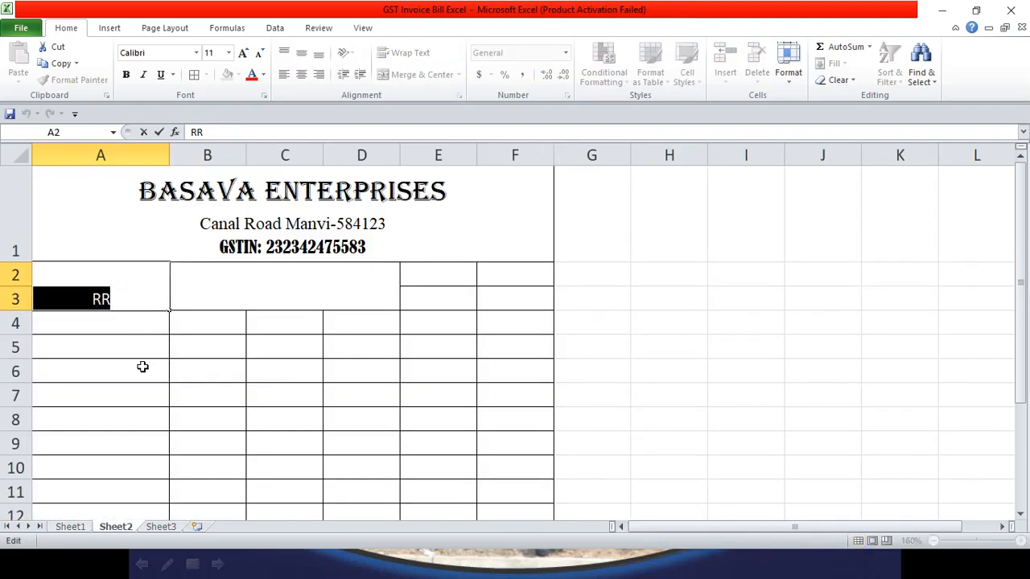
pyautogui.write('BILL')
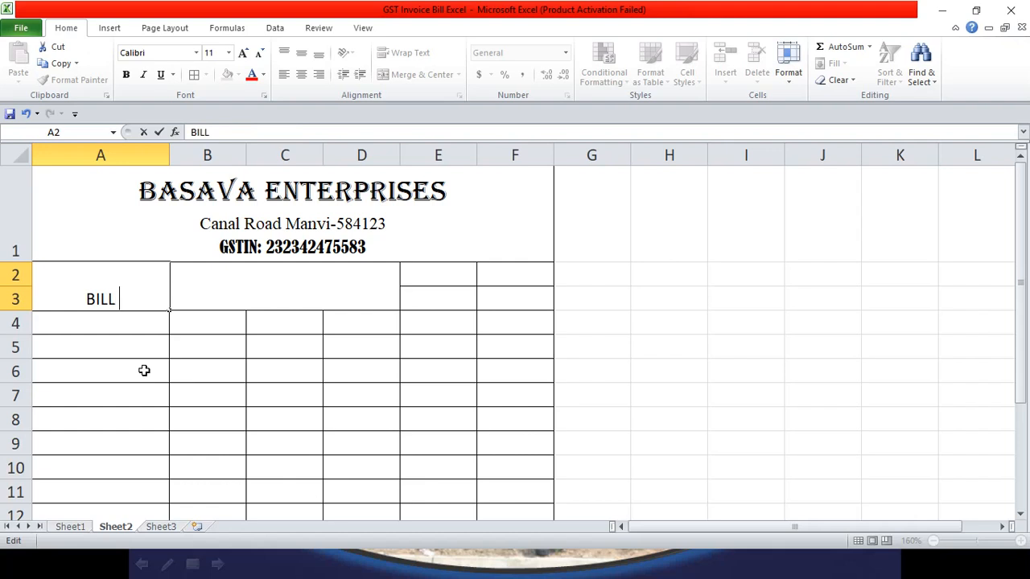
pyautogui.write(' TO')
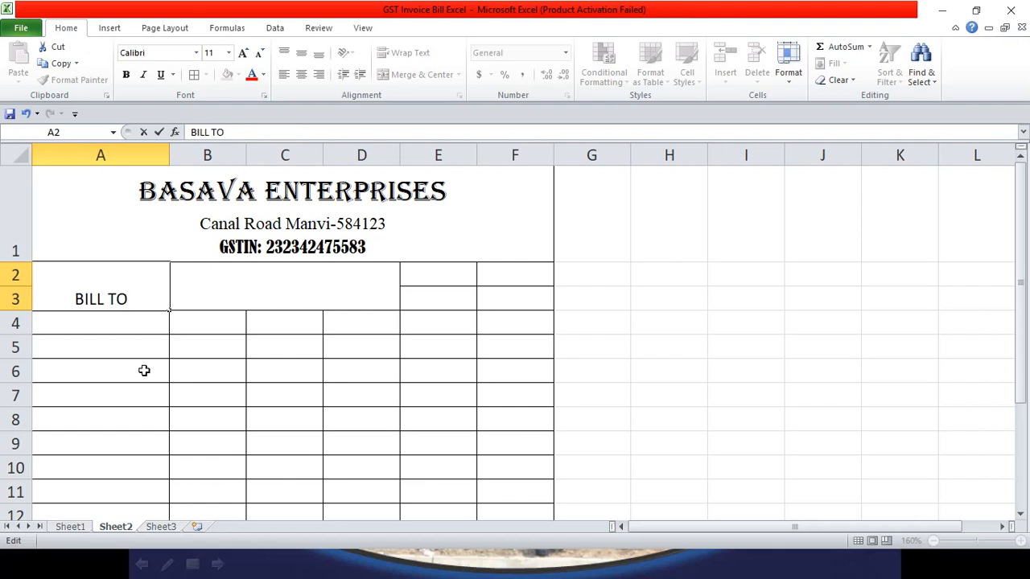
pyautogui.hotkey('alt', 'Return')
pyautogui.write('RR')
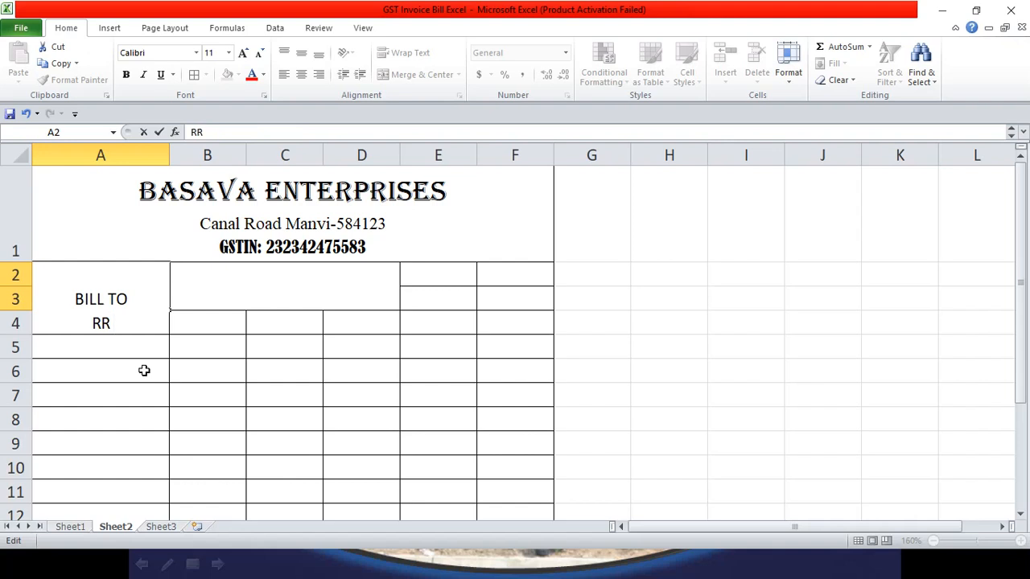
pyautogui.write(' Enterprises')
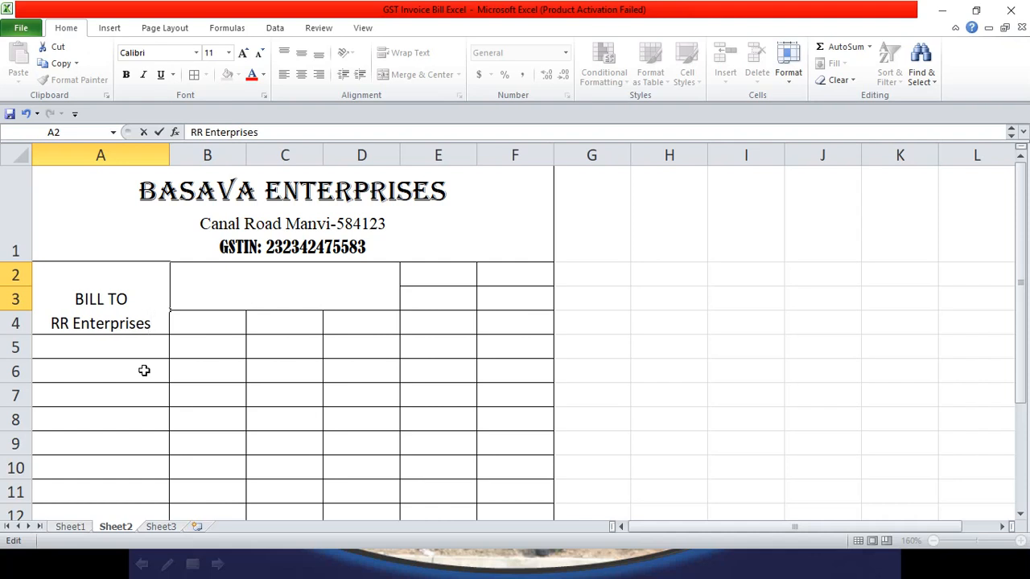
pyautogui.hotkey('alt', 'Return')
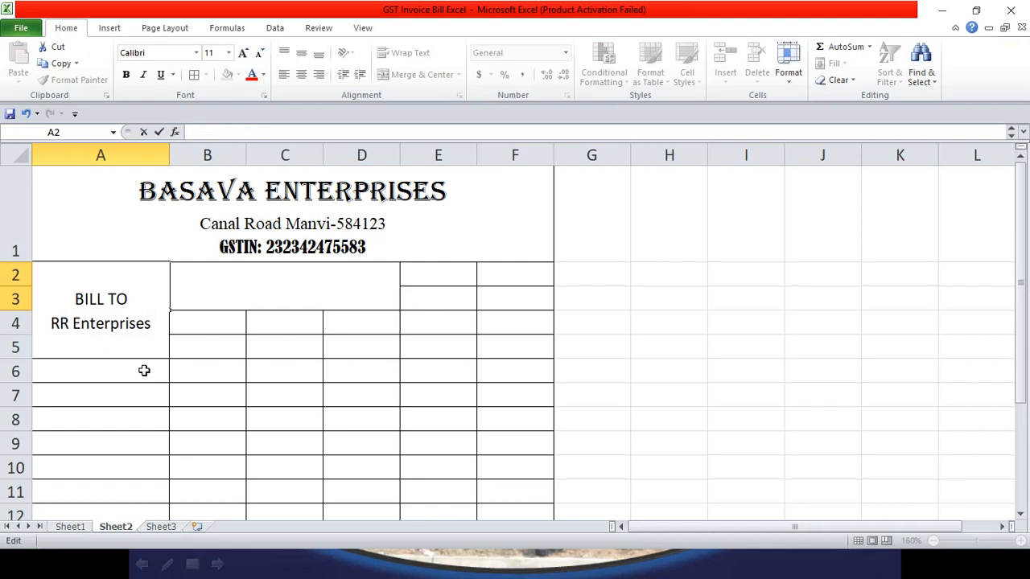
pyautogui.write('Benglru')
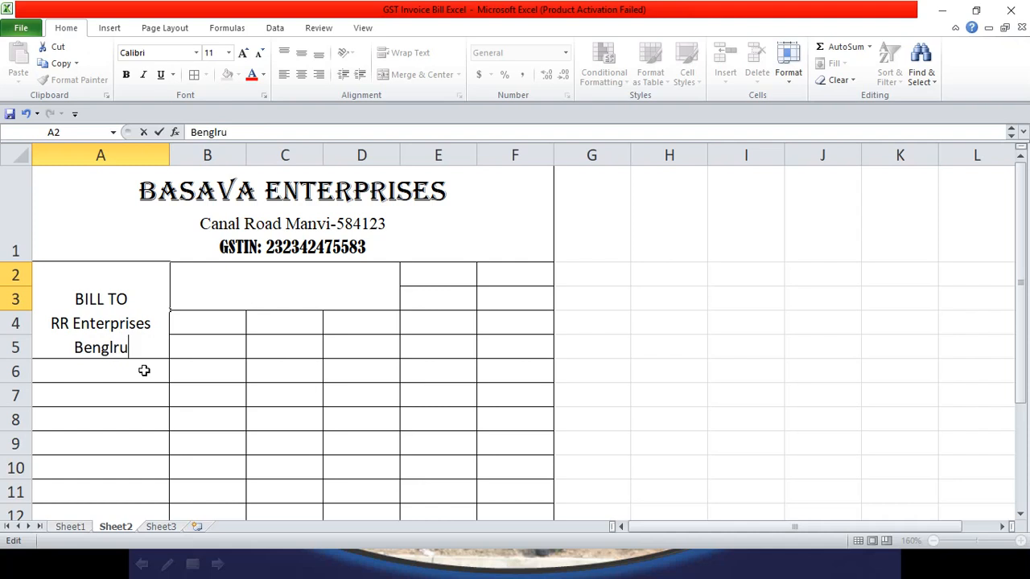
pyautogui.press('BackSpace')
pyautogui.press('BackSpace')
pyautogui.write('uru')
pyautogui.click(149, 372)
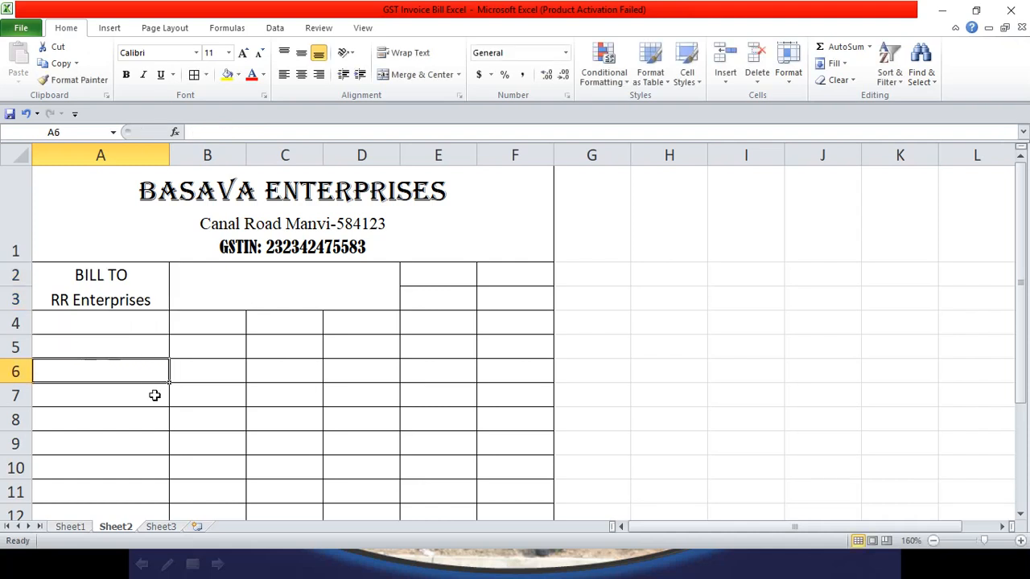
# Step: Shrink the BILL TO heading text to size 9
pyautogui.click(133, 298)
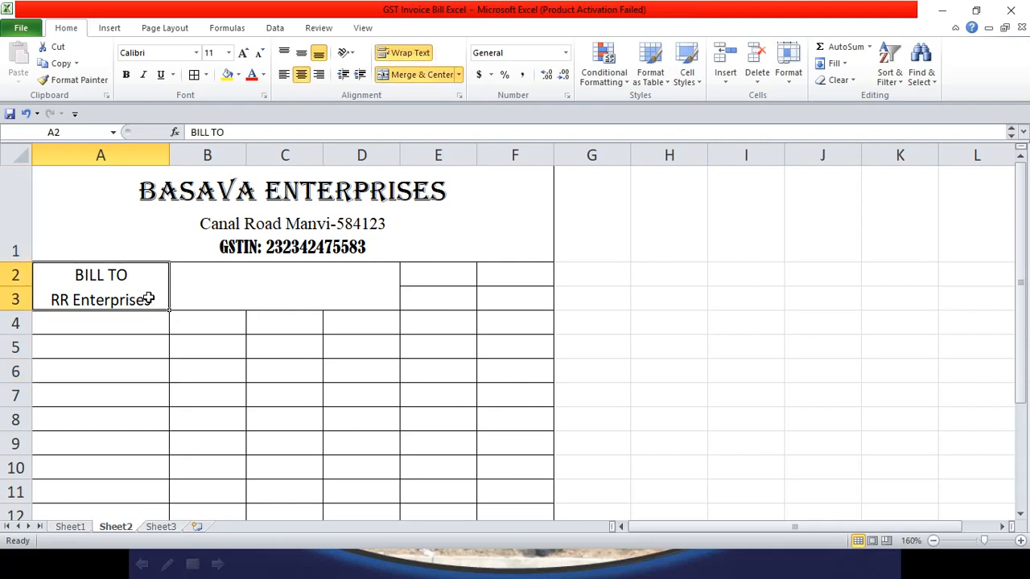
pyautogui.doubleClick(131, 273)
pyautogui.moveTo(129, 275); pyautogui.dragTo(77, 275)
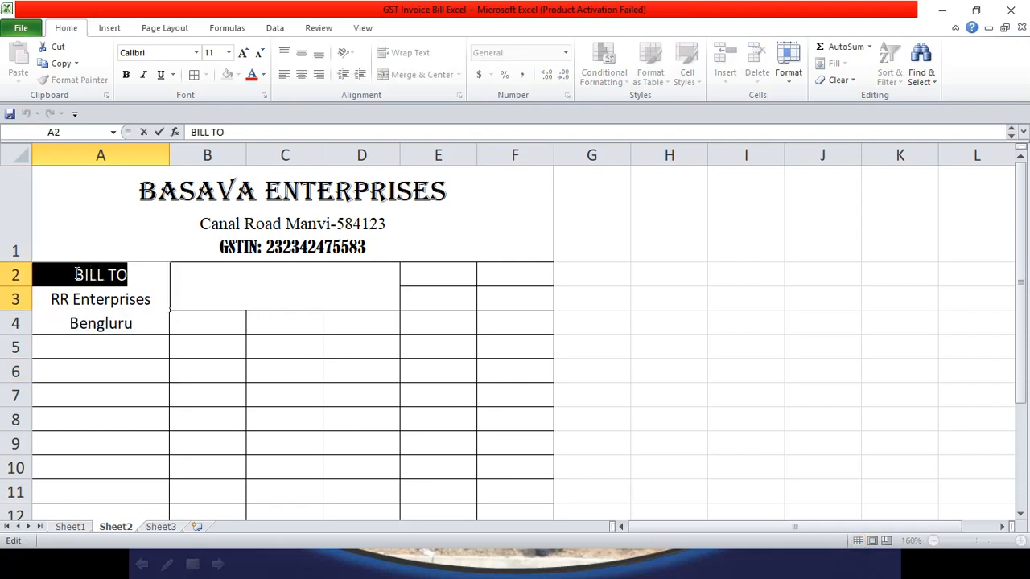
pyautogui.click(258, 53)
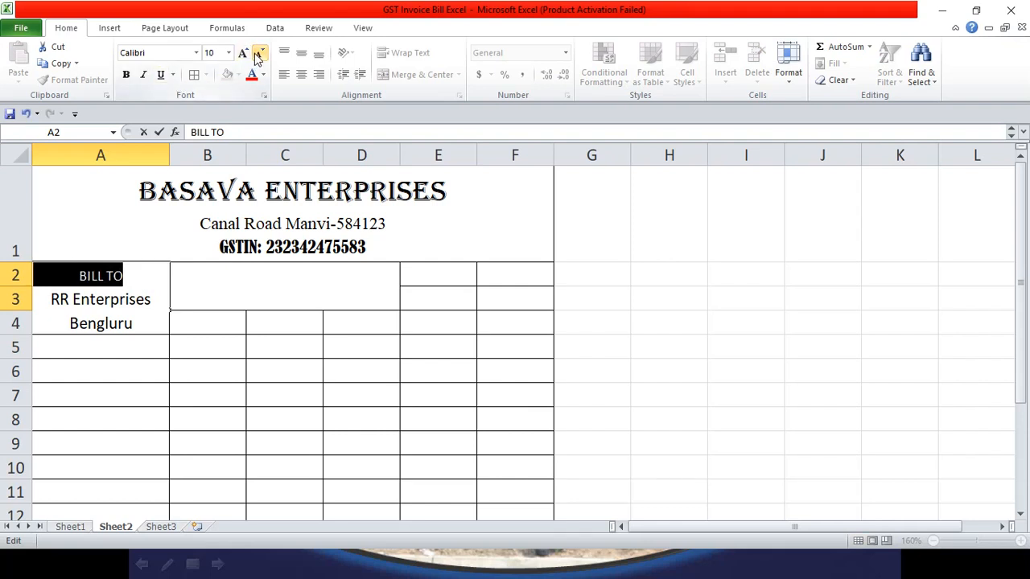
pyautogui.click(259, 53)
pyautogui.click(133, 274)
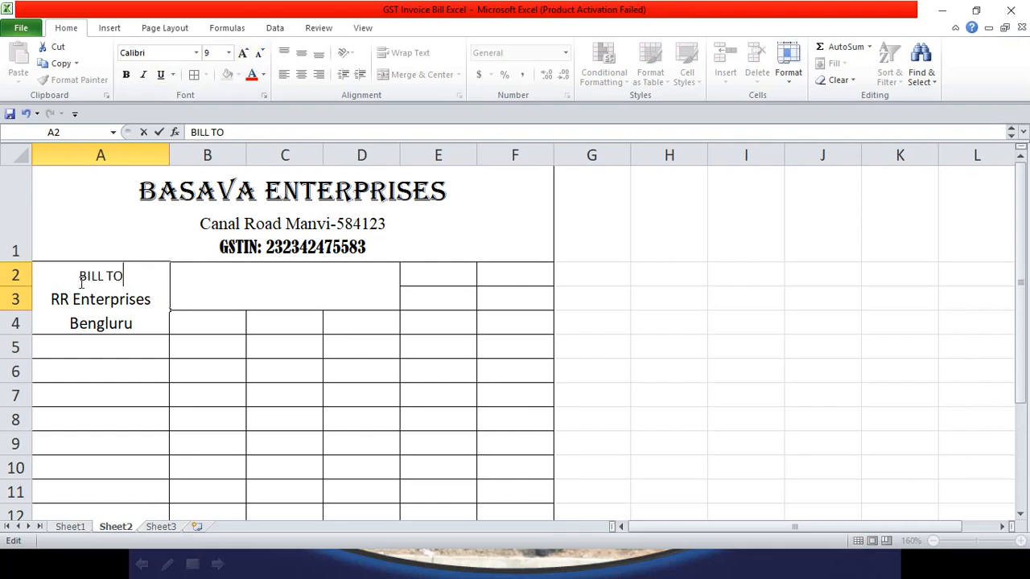
pyautogui.moveTo(81, 282); pyautogui.dragTo(139, 315)
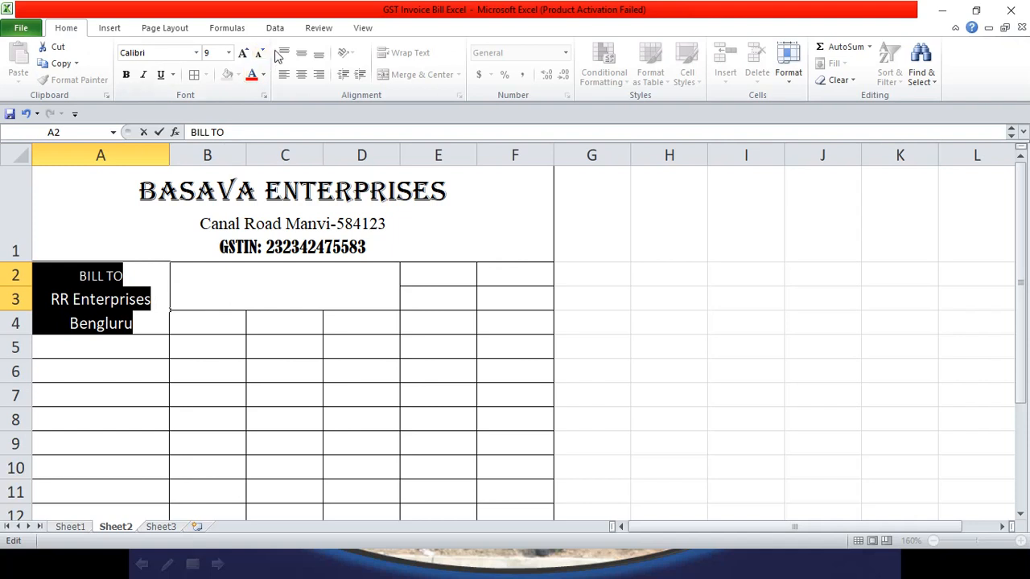
pyautogui.click(143, 326)
pyautogui.click(223, 339)
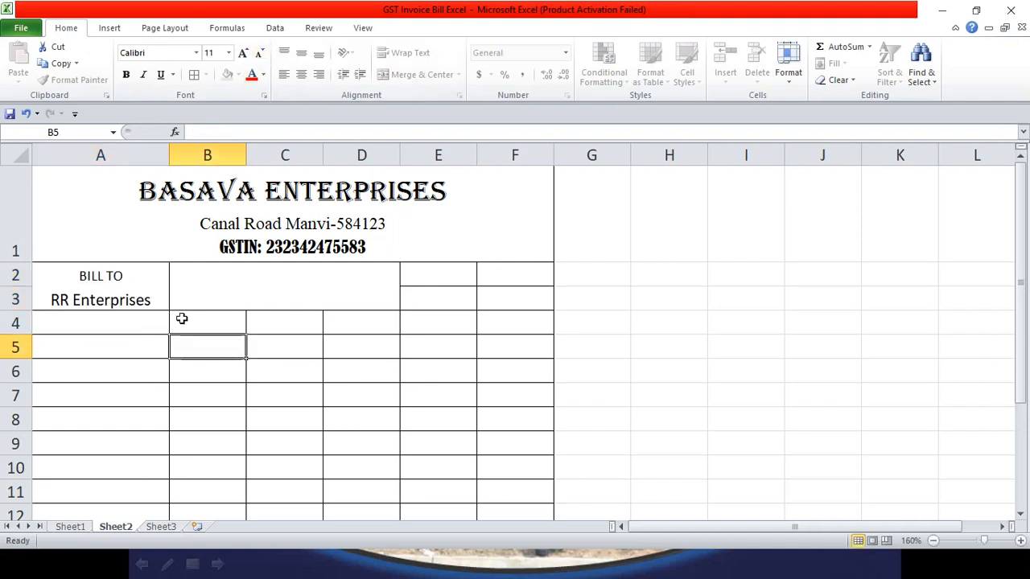
# Step: Top-align the Bill To cell and make row 3 taller so Bengluru shows
pyautogui.click(142, 301)
pyautogui.click(284, 53)
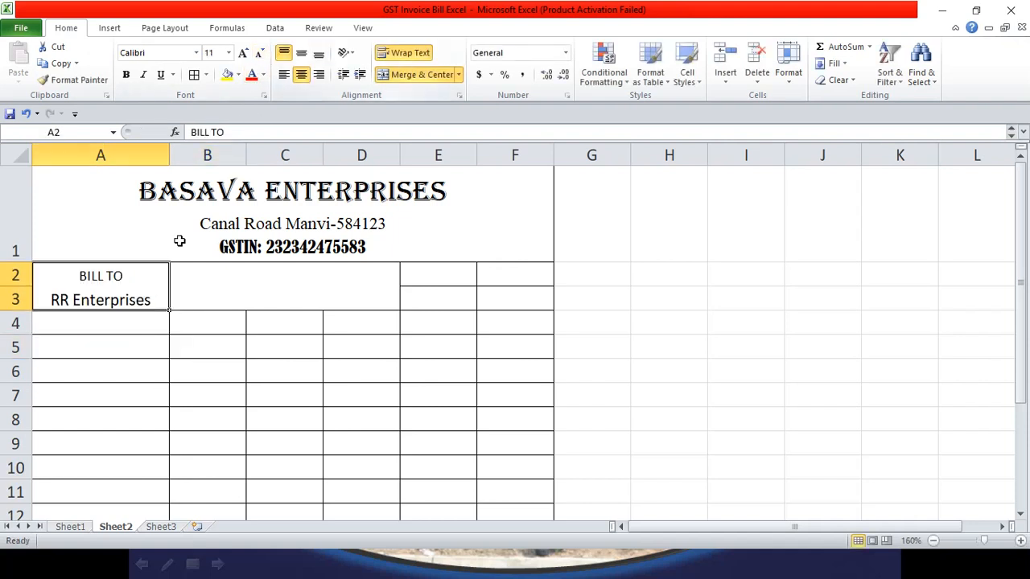
pyautogui.moveTo(19, 310); pyautogui.dragTo(20, 339)
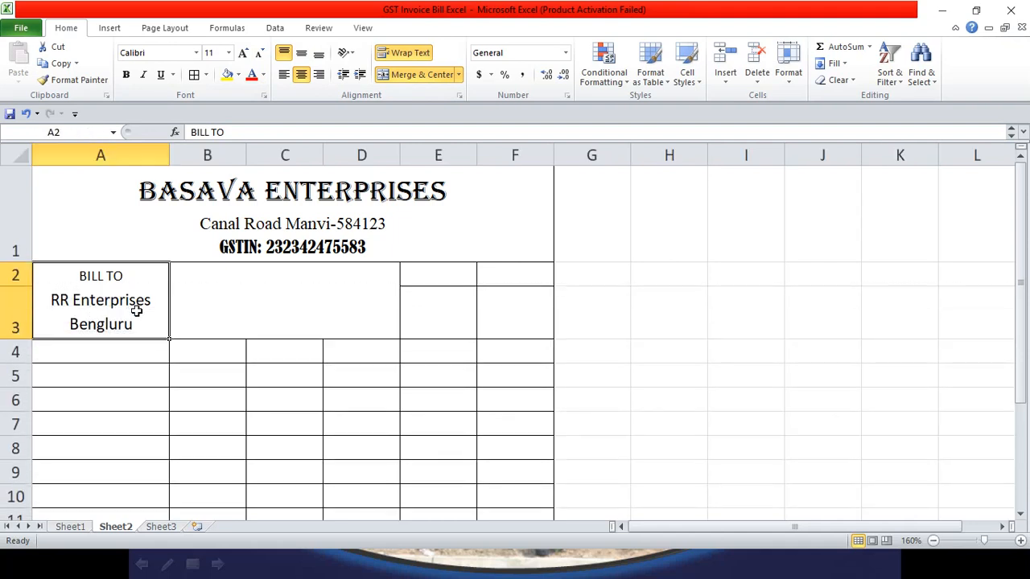
pyautogui.click(237, 330)
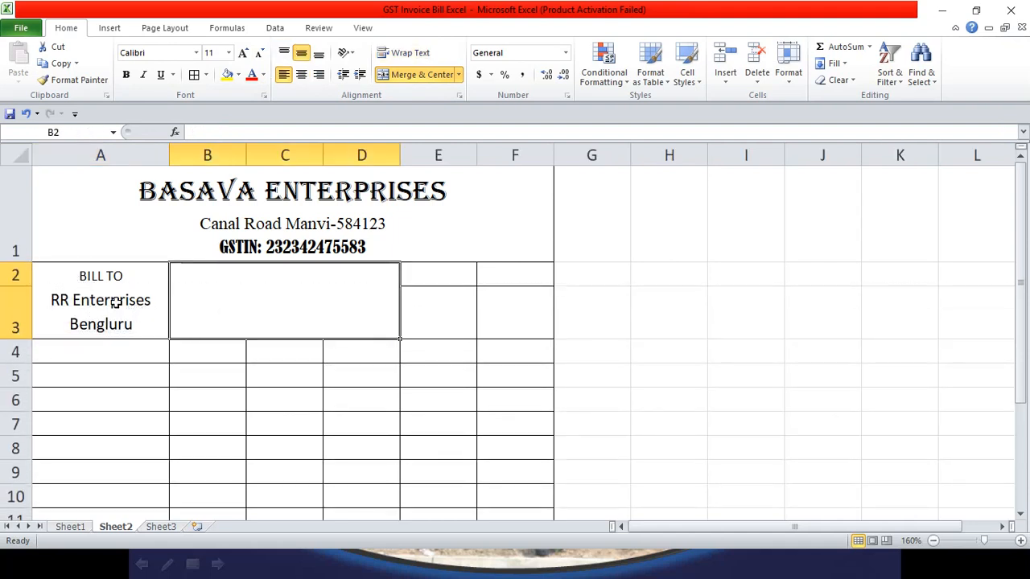
# Step: Left-align the Bill To cell, making it 'BILL TO :' and 'Bengluru-109', then view Sheet1
pyautogui.click(113, 304)
pyautogui.click(284, 74)
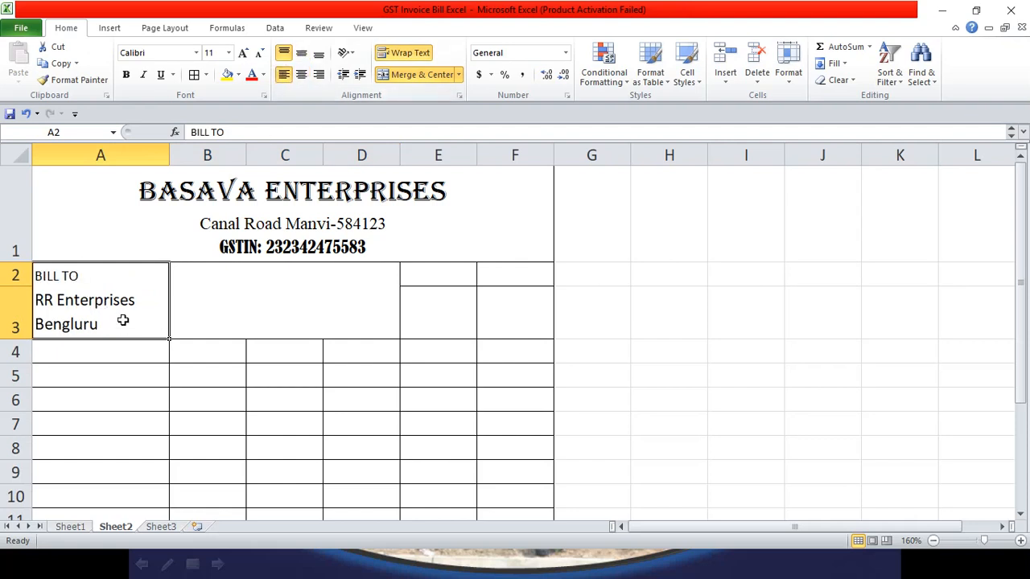
pyautogui.doubleClick(94, 283)
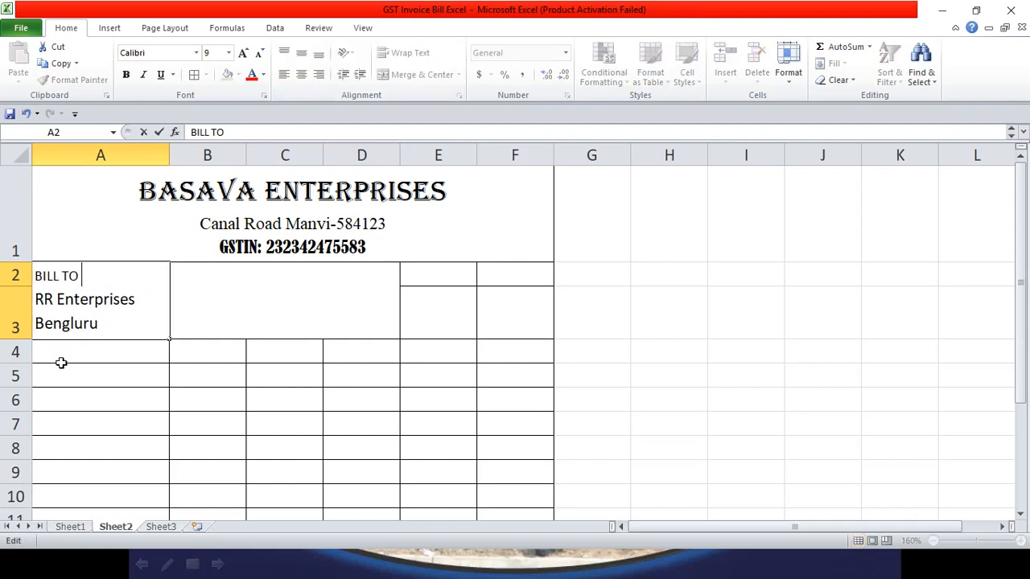
pyautogui.click(121, 322)
pyautogui.write('-')
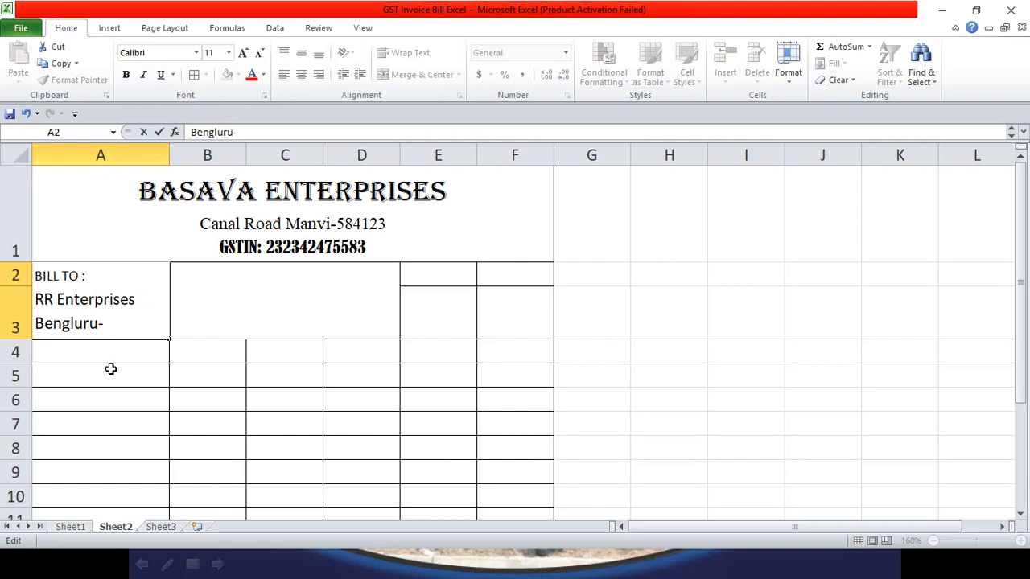
pyautogui.write('109')
pyautogui.click(223, 303)
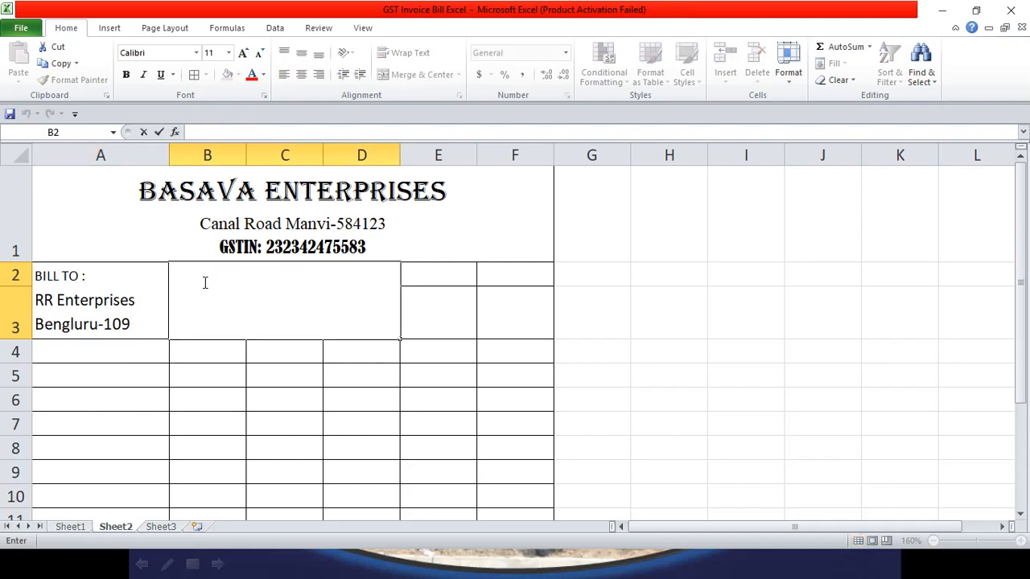
pyautogui.click(81, 524)
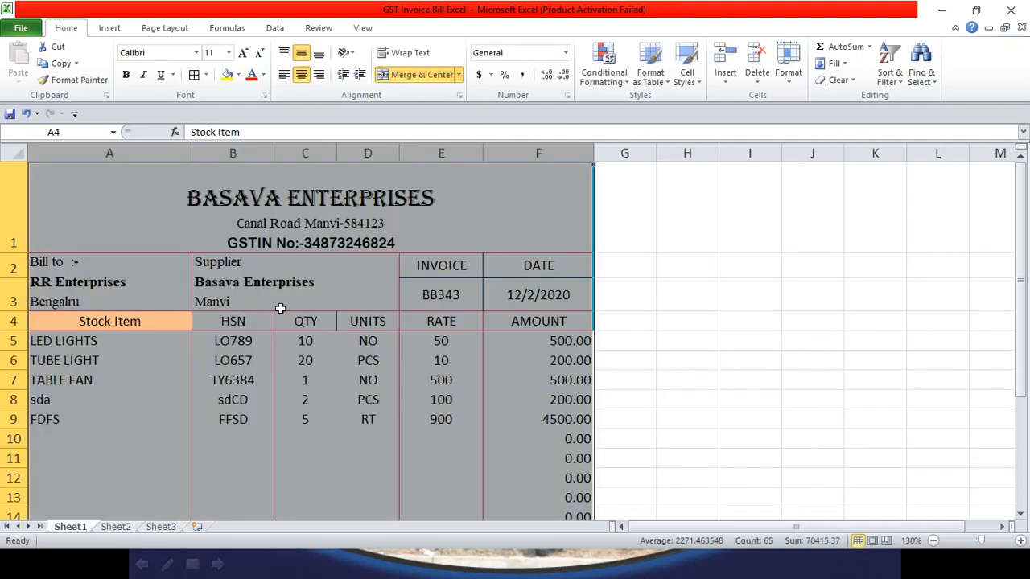
# Step: Enter Supplier, Basava Enterprises and Manvi-584123 as three lines in Sheet2's merged B2 cell
pyautogui.click(117, 526)
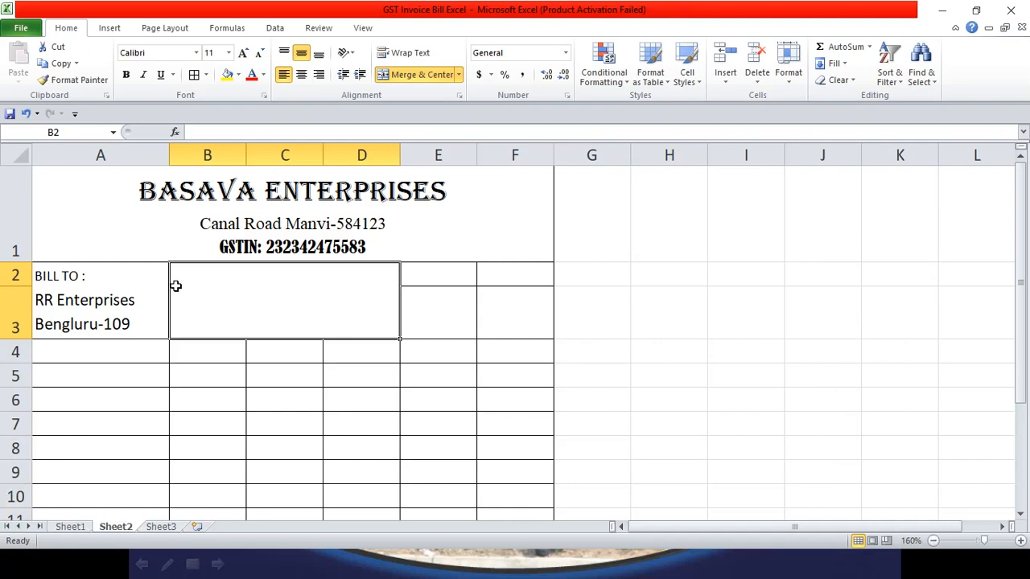
pyautogui.write('Su')
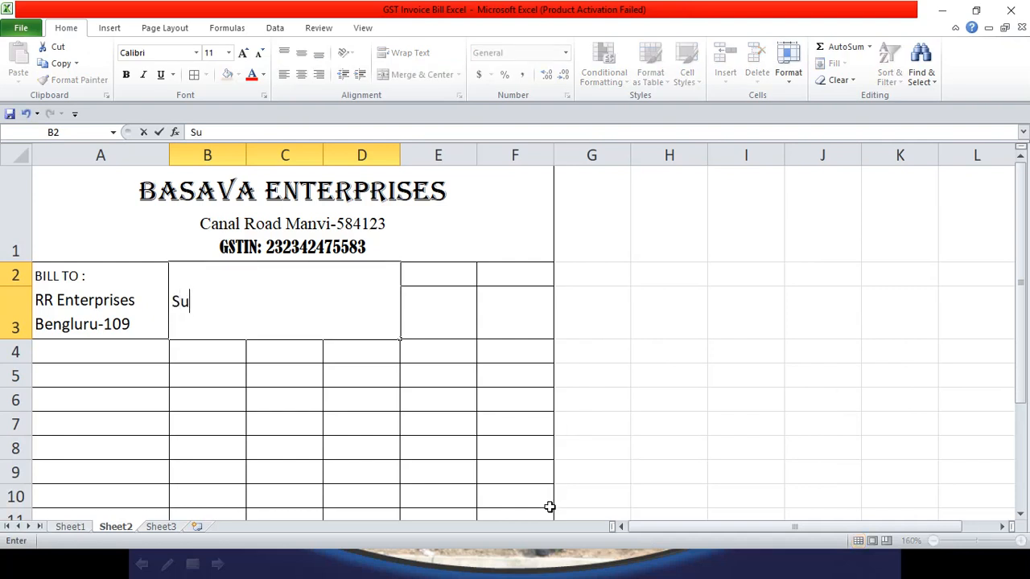
pyautogui.write('pplier')
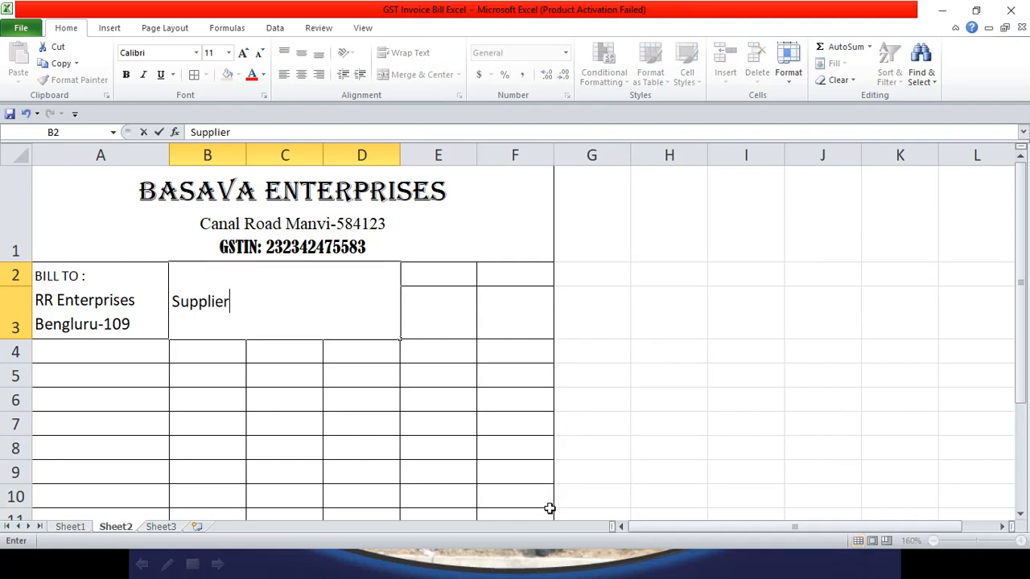
pyautogui.hotkey('alt', 'Return')
pyautogui.write('Basava ')
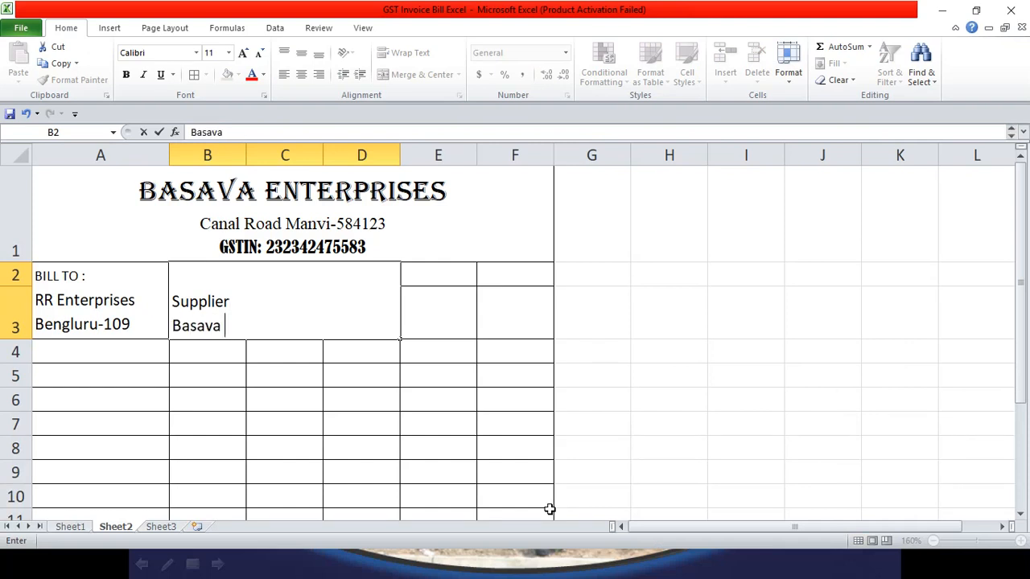
pyautogui.write('Enterprise')
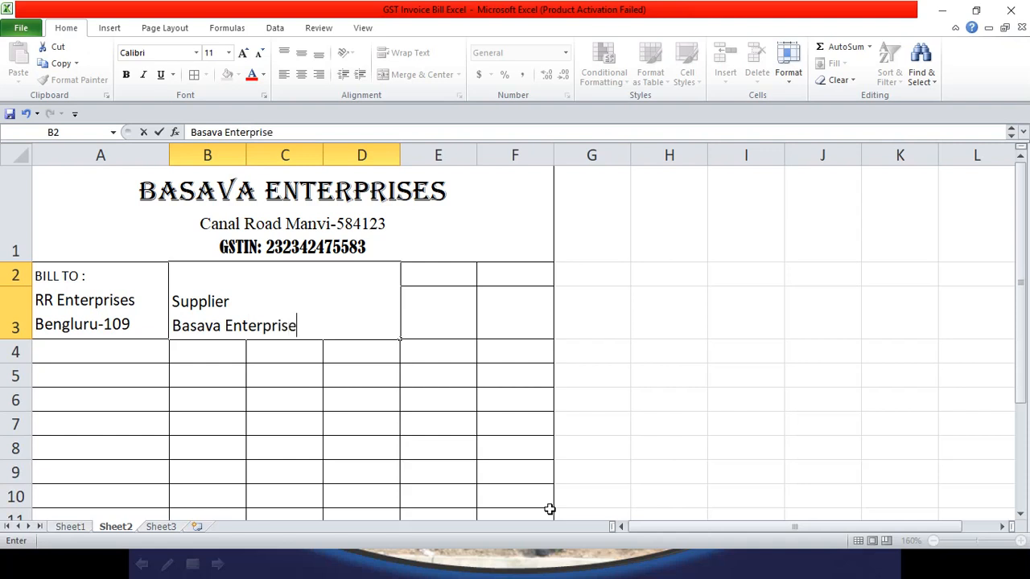
pyautogui.write('s')
pyautogui.hotkey('alt', 'Return')
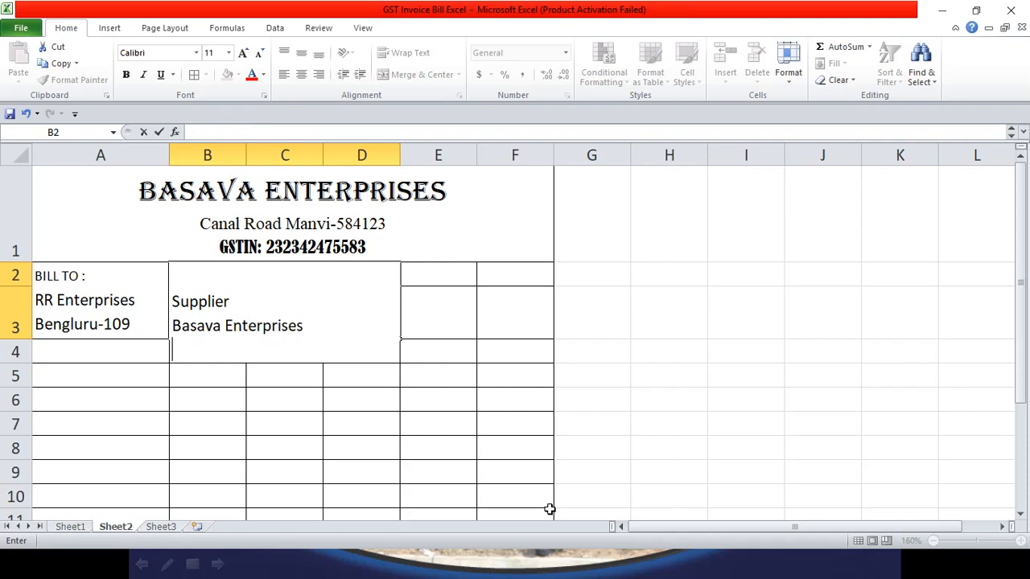
pyautogui.write('Manvi-')
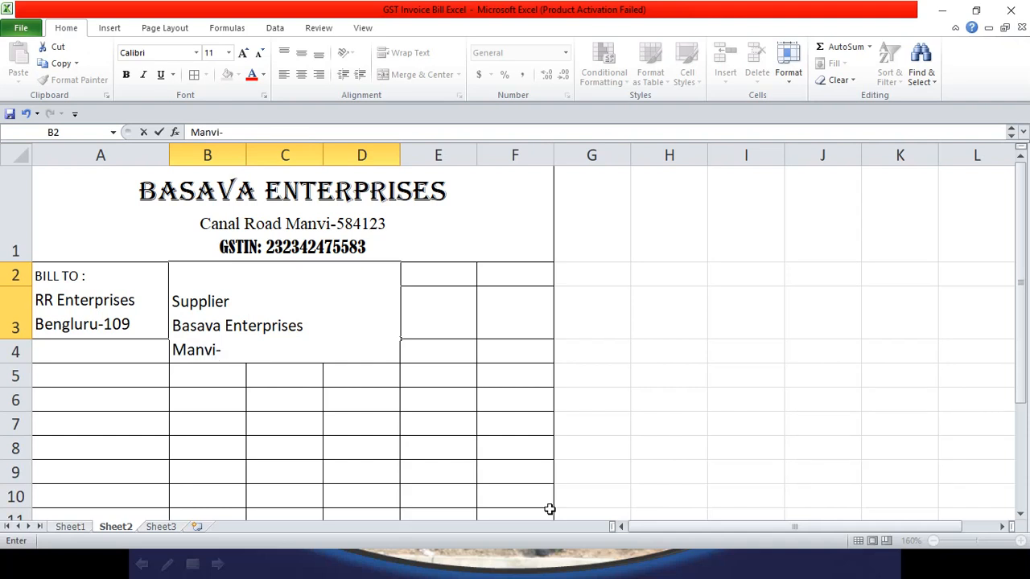
pyautogui.write('58412')
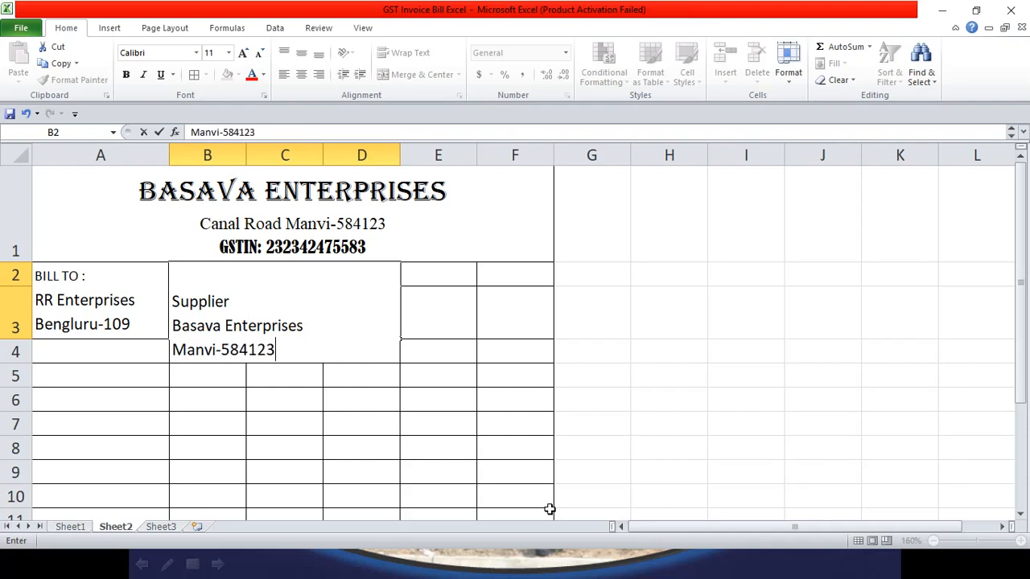
pyautogui.write('3')
pyautogui.click(432, 478)
# Step: Bold the words Supplier and Basava Enterprises in the supplier cell
pyautogui.click(311, 329)
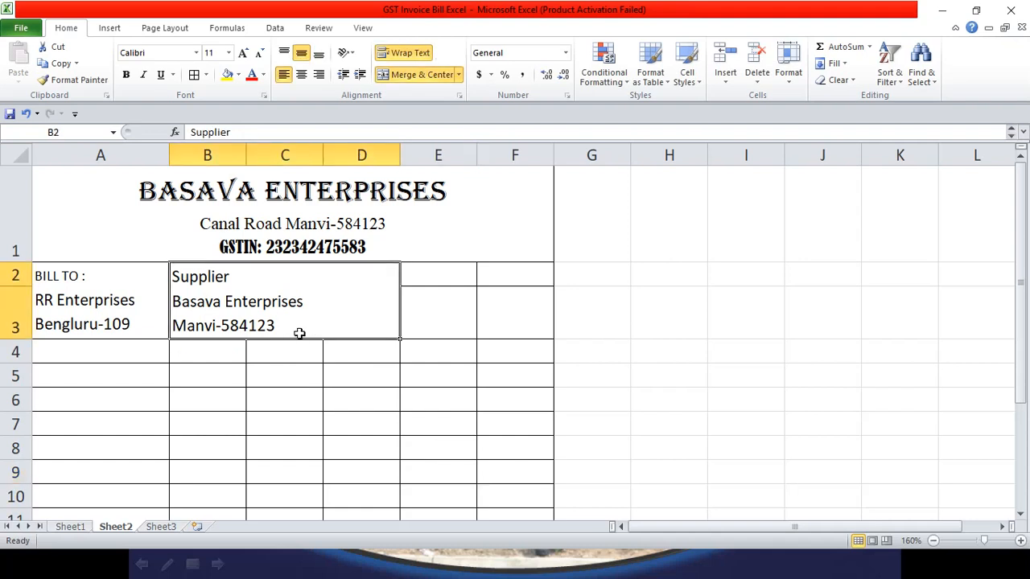
pyautogui.doubleClick(226, 288)
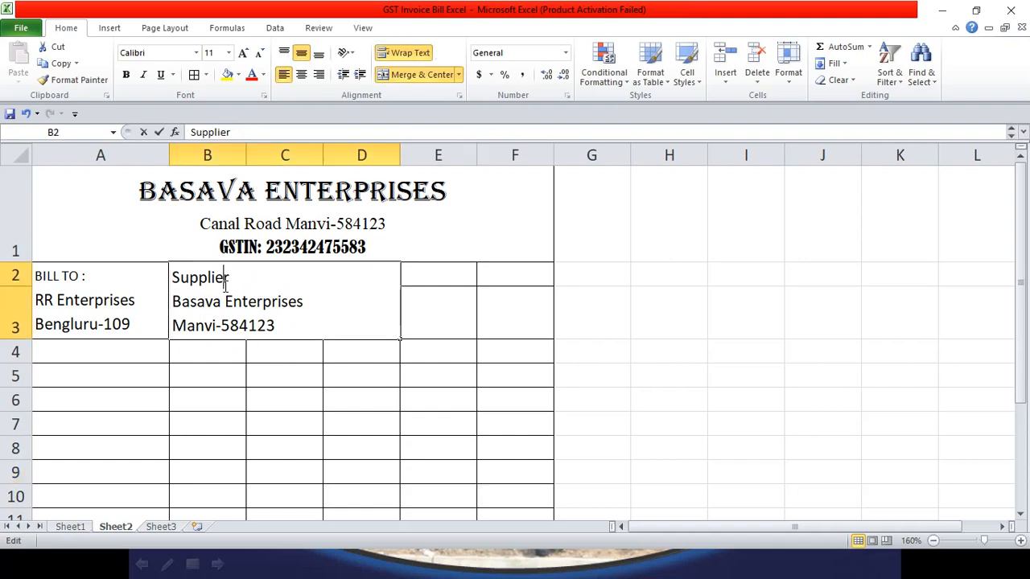
pyautogui.moveTo(229, 282); pyautogui.dragTo(165, 278)
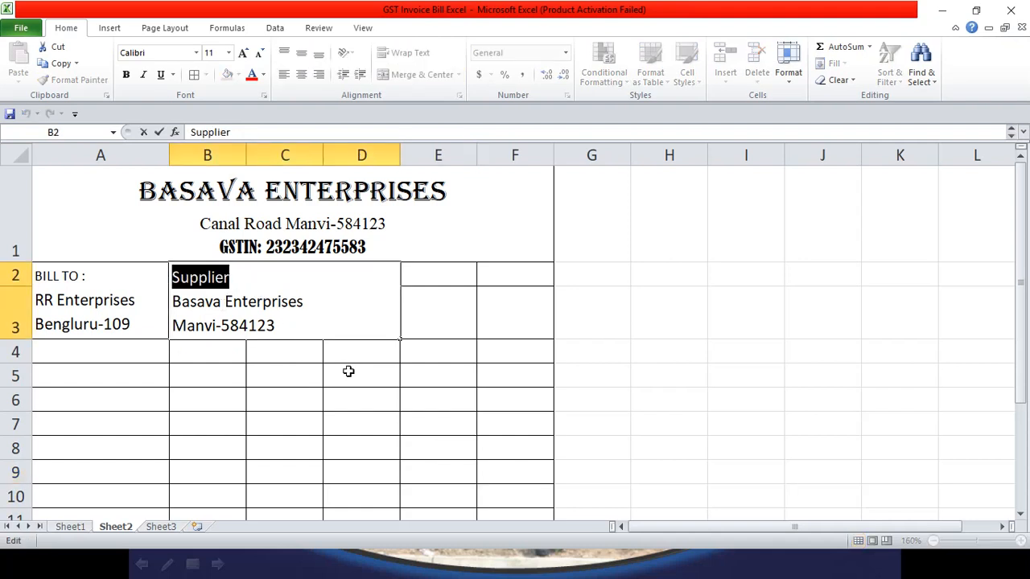
pyautogui.hotkey('ctrl', 'b')
pyautogui.click(314, 325)
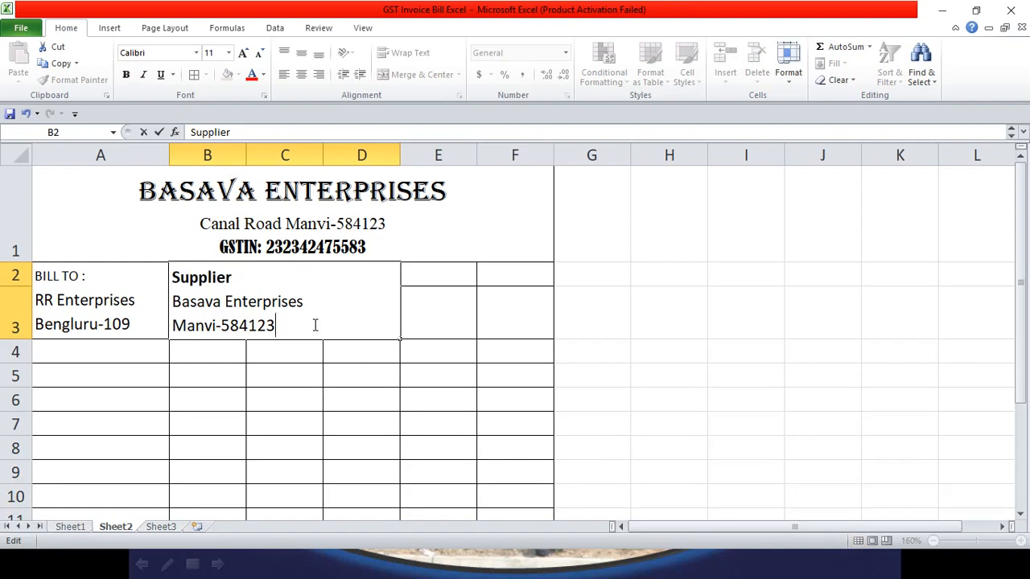
pyautogui.moveTo(306, 303); pyautogui.dragTo(156, 294)
pyautogui.hotkey('ctrl', 'b')
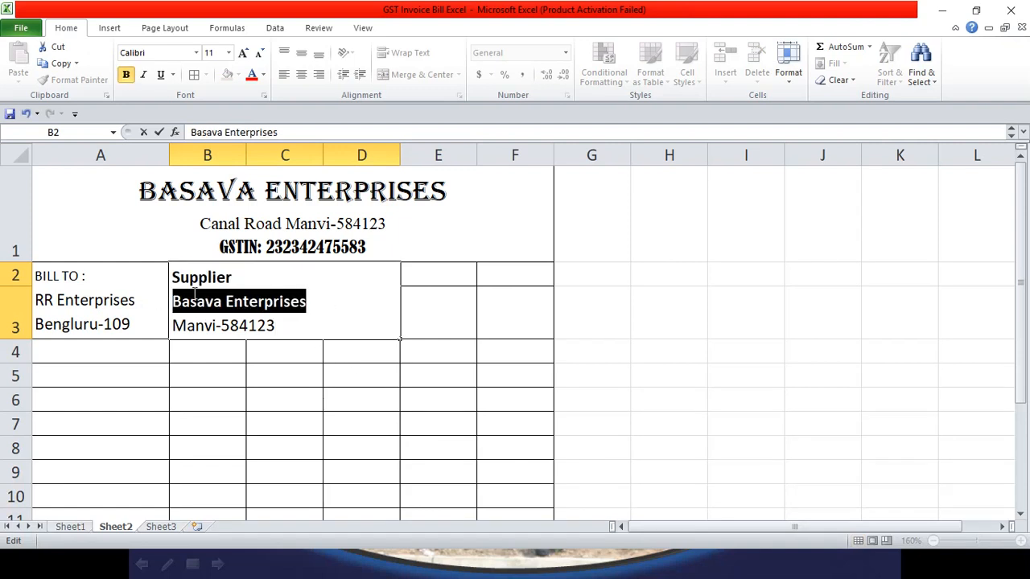
pyautogui.click(242, 285)
pyautogui.doubleClick(241, 285)
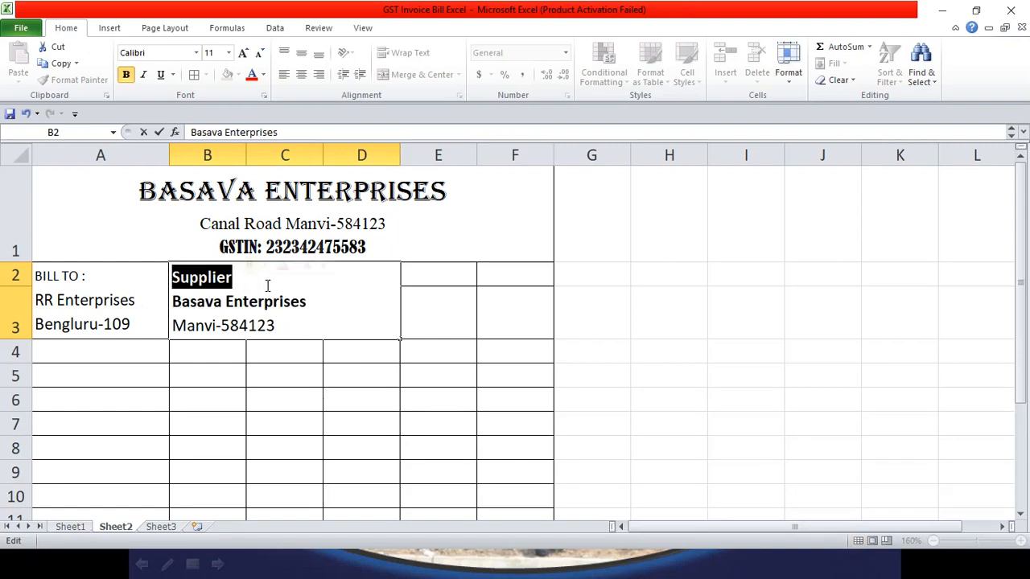
pyautogui.click(277, 332)
# Step: Bold 'BILL TO :' and RR Enterprises in the Bill To cell
pyautogui.doubleClick(98, 276)
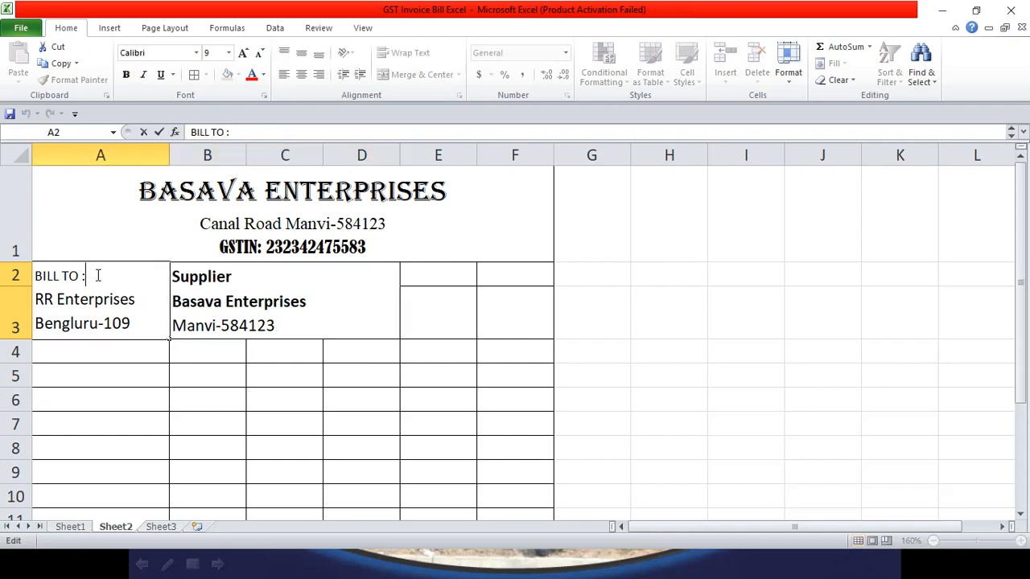
pyautogui.moveTo(98, 276); pyautogui.dragTo(35, 276)
pyautogui.hotkey('ctrl', 'b')
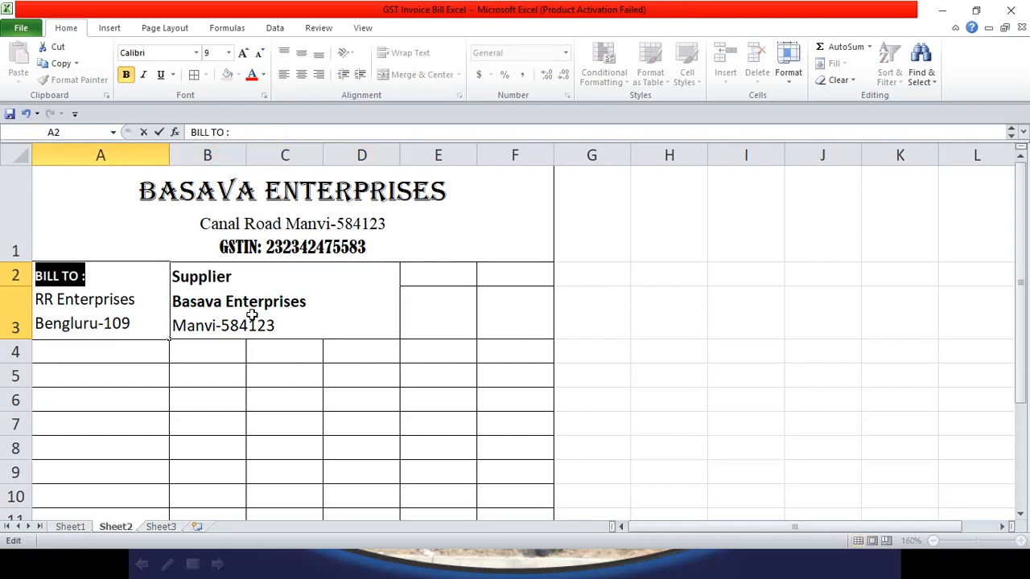
pyautogui.moveTo(137, 299); pyautogui.dragTo(36, 299)
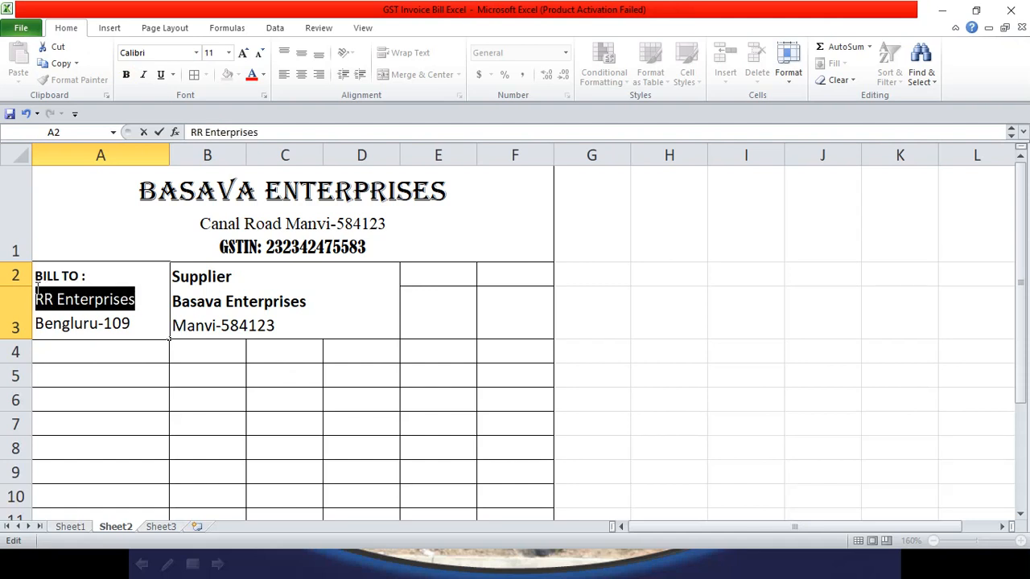
pyautogui.hotkey('ctrl', 'b')
pyautogui.click(346, 326)
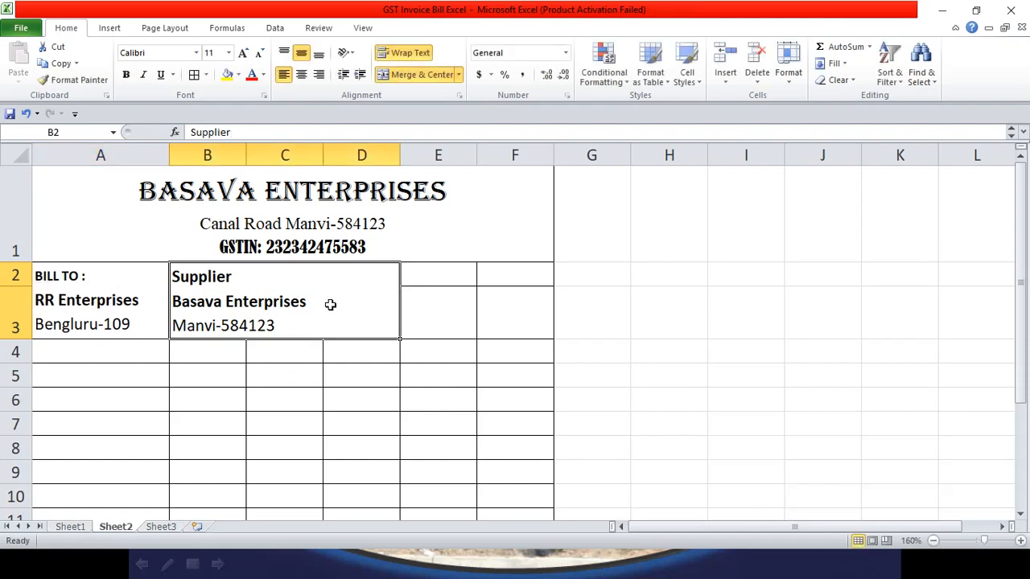
# Step: Change the supplier block's font to Times New Roman
pyautogui.click(173, 53)
pyautogui.write('Times New Roman')
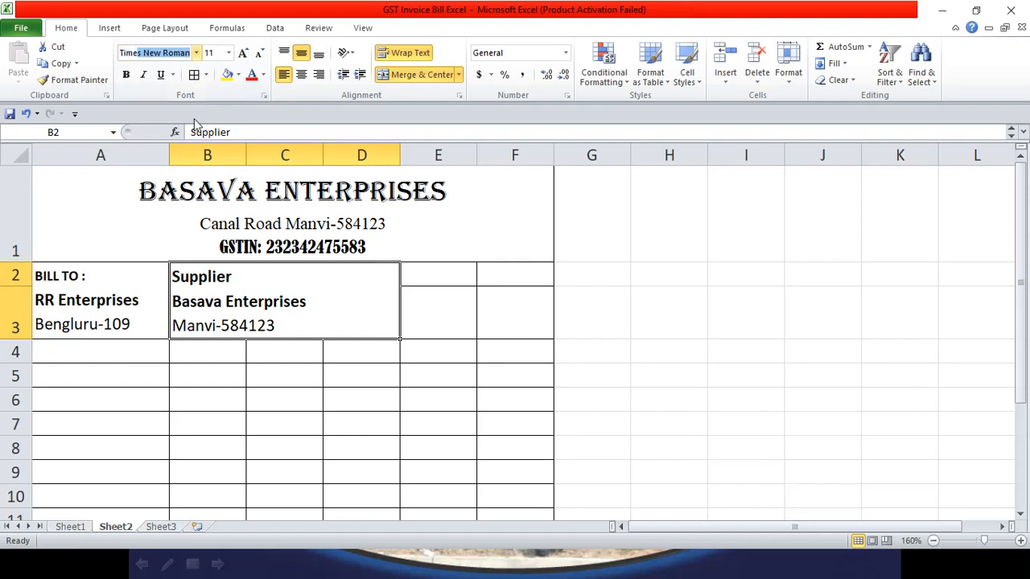
pyautogui.press('Return')
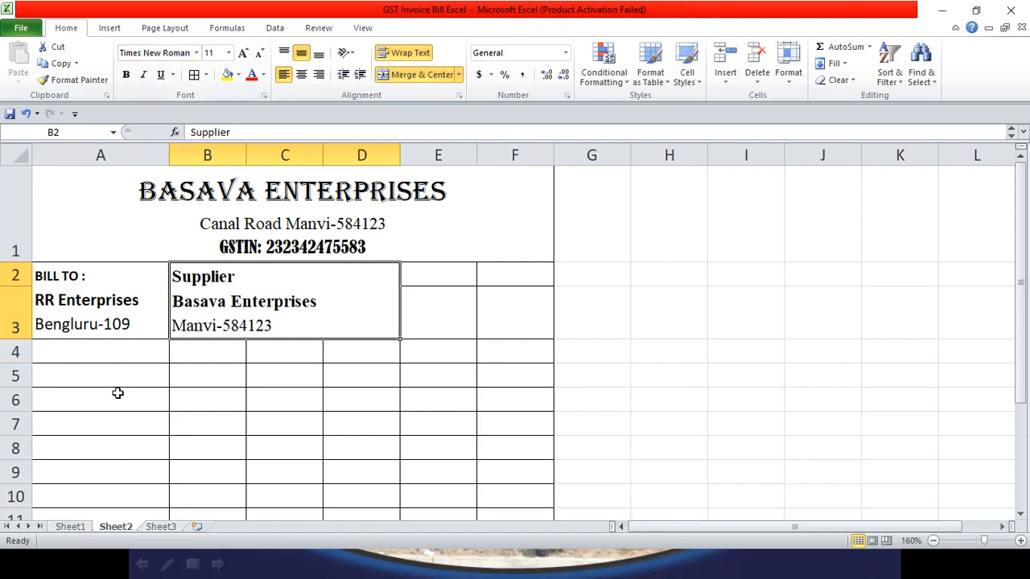
# Step: Change the BILL TO block's font to Times New Roman
pyautogui.click(139, 318)
pyautogui.doubleClick(138, 318)
pyautogui.hotkey('ctrl', 'shift', 'Home')
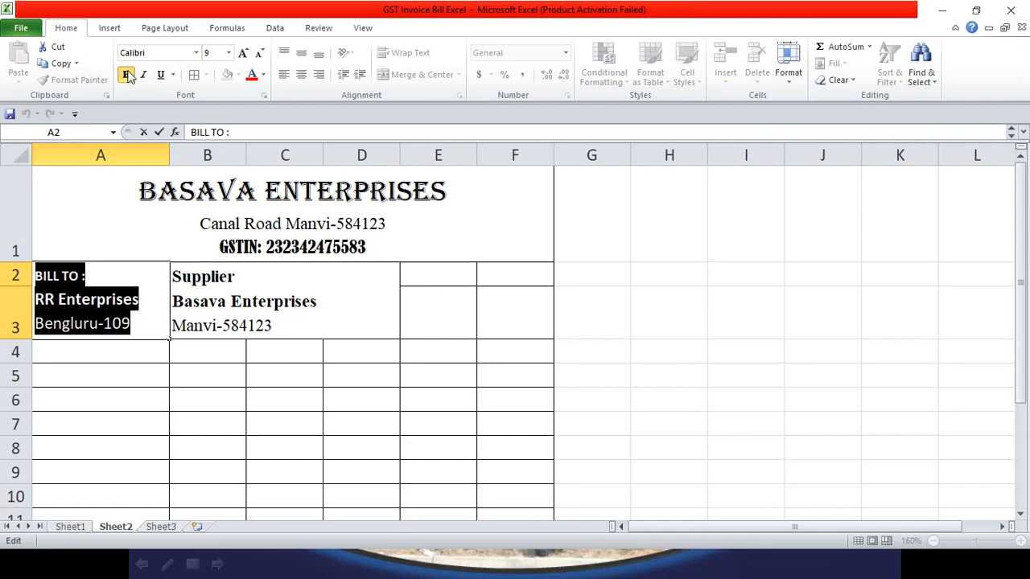
pyautogui.click(146, 53)
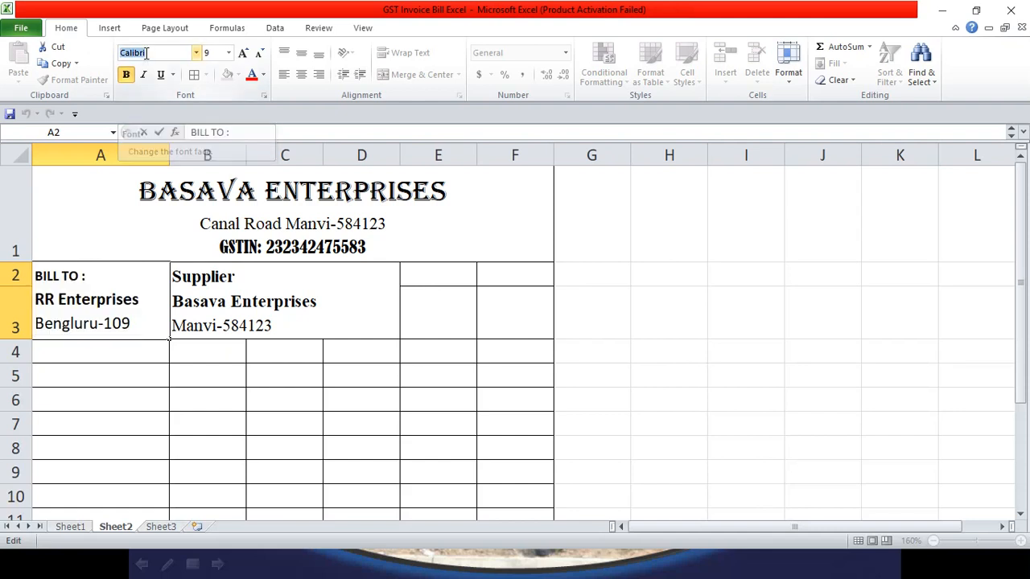
pyautogui.doubleClick(146, 53)
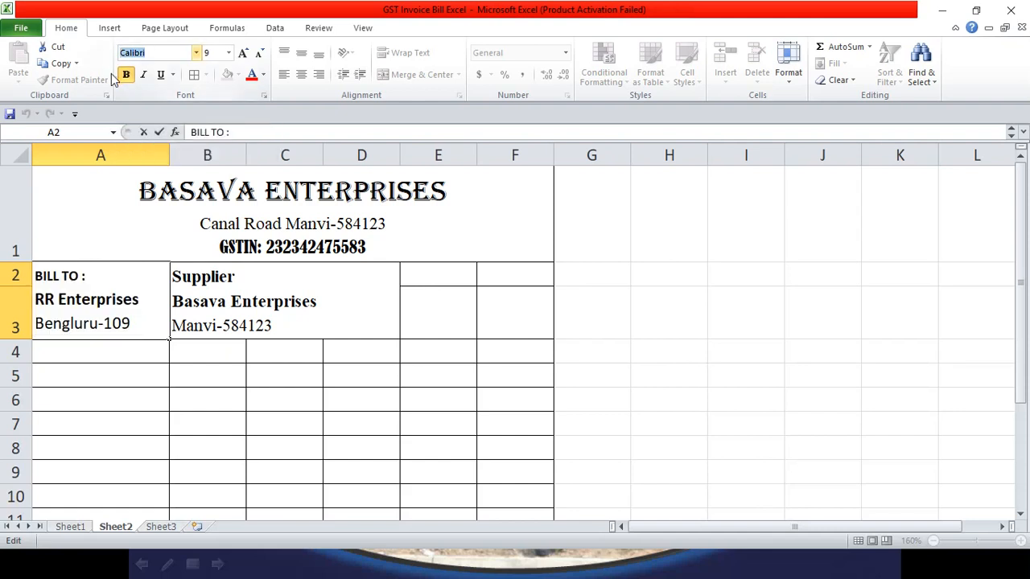
pyautogui.click(122, 276)
pyautogui.press('Return')
pyautogui.click(138, 299)
pyautogui.click(161, 53)
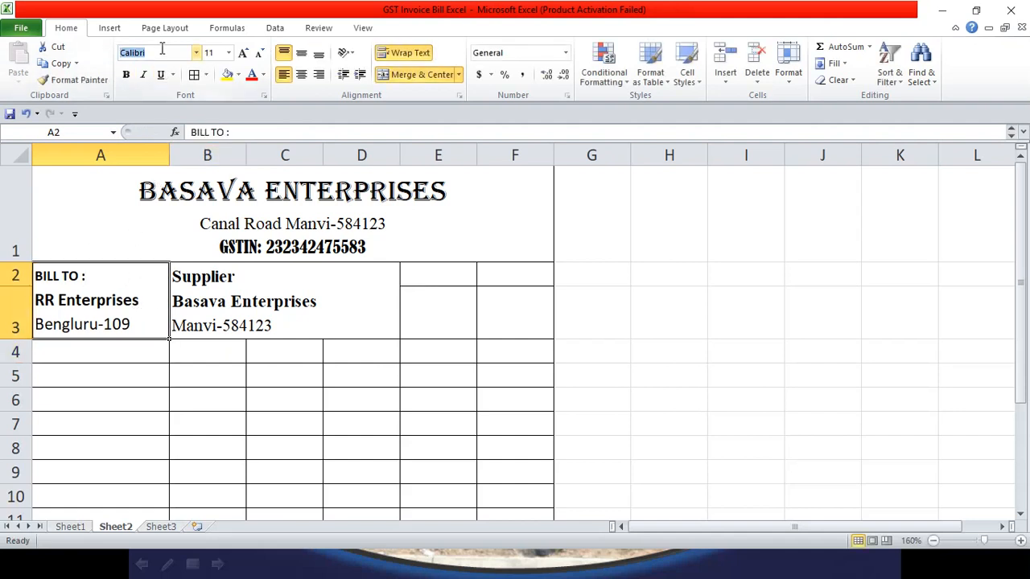
pyautogui.write('Times New Roman')
pyautogui.press('Return')
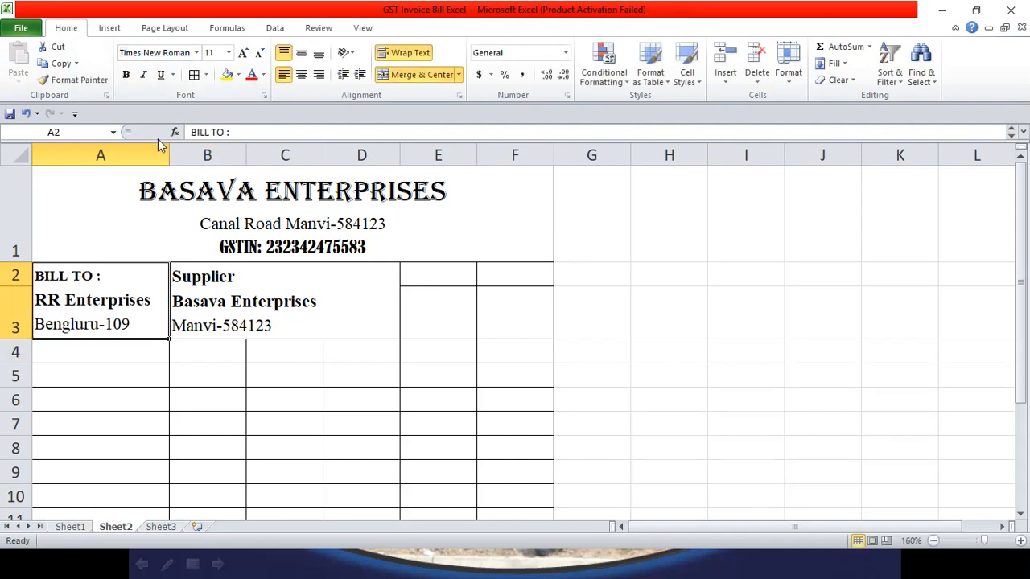
pyautogui.click(314, 325)
pyautogui.click(437, 286)
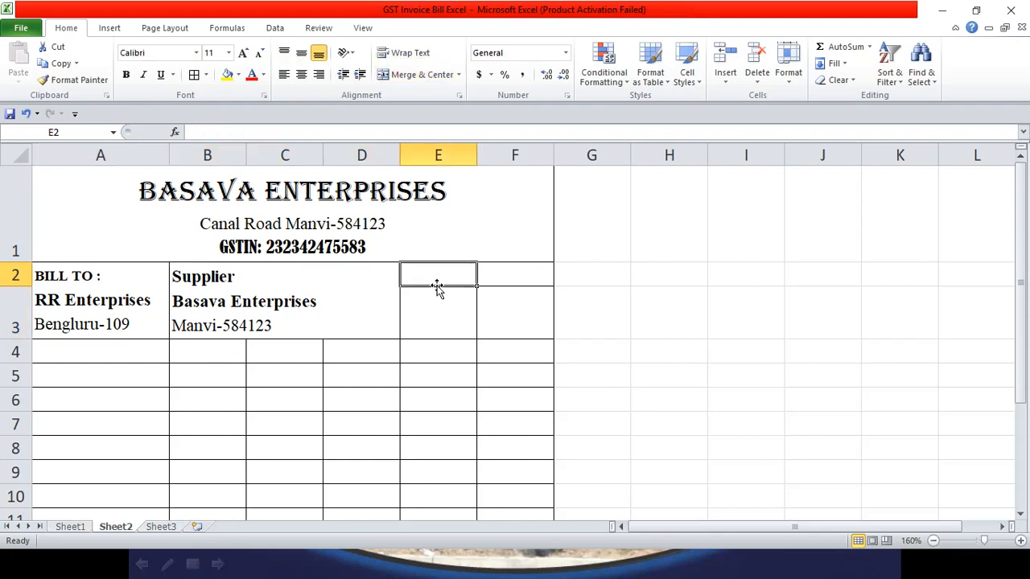
# Step: Make row 2 slightly taller and add INVOICE and DATE headings in E2 and F2
pyautogui.moveTo(27, 284); pyautogui.dragTo(27, 293)
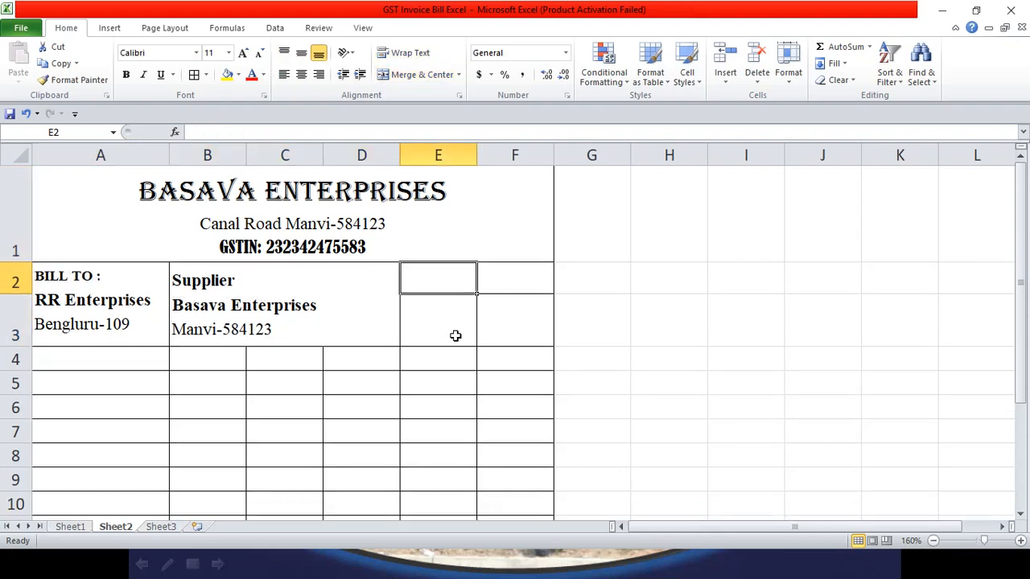
pyautogui.click(70, 526)
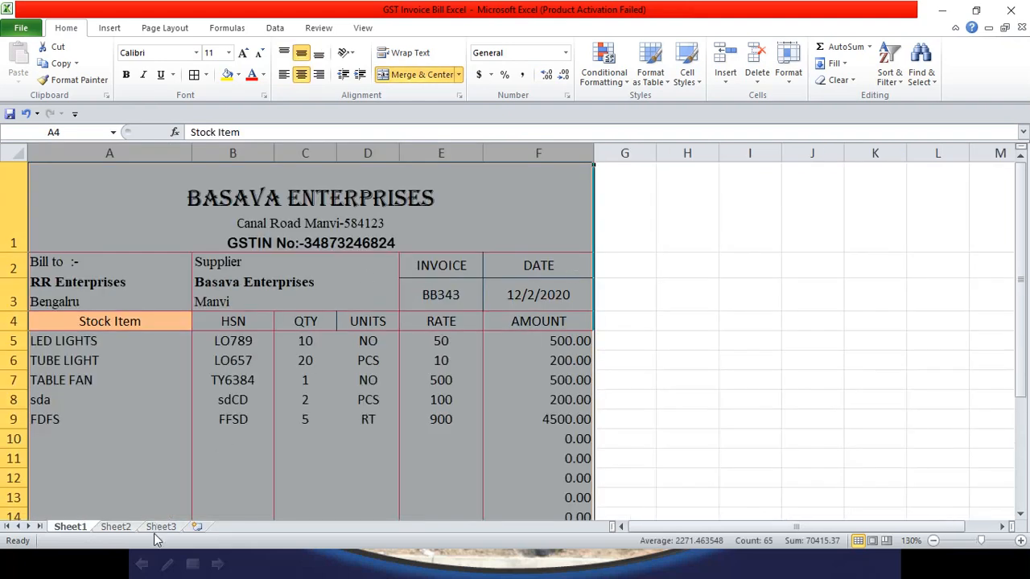
pyautogui.click(119, 529)
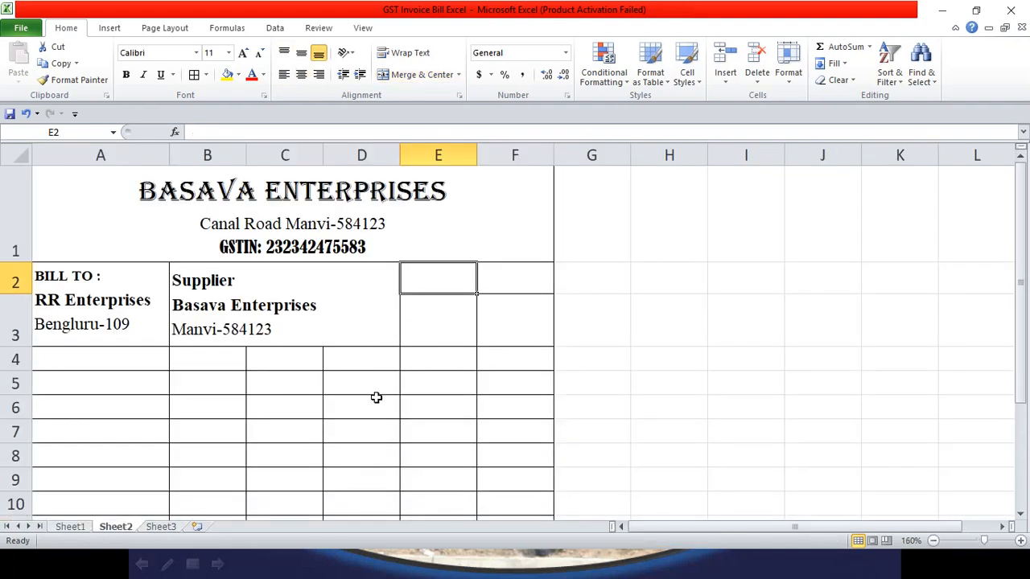
pyautogui.write('in')
pyautogui.press('BackSpace')
pyautogui.press('BackSpace')
pyautogui.write('INVOICE')
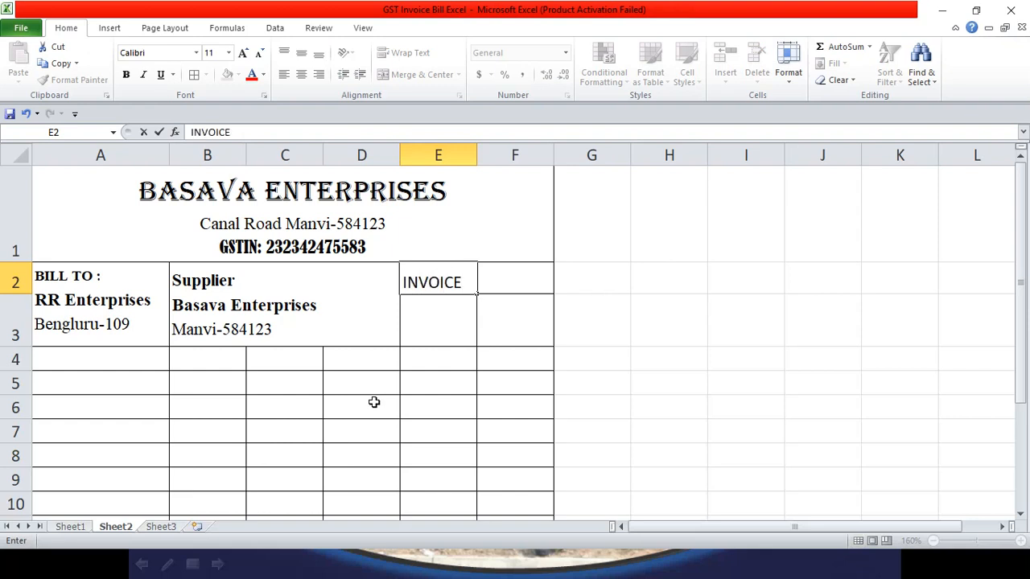
pyautogui.press('Tab')
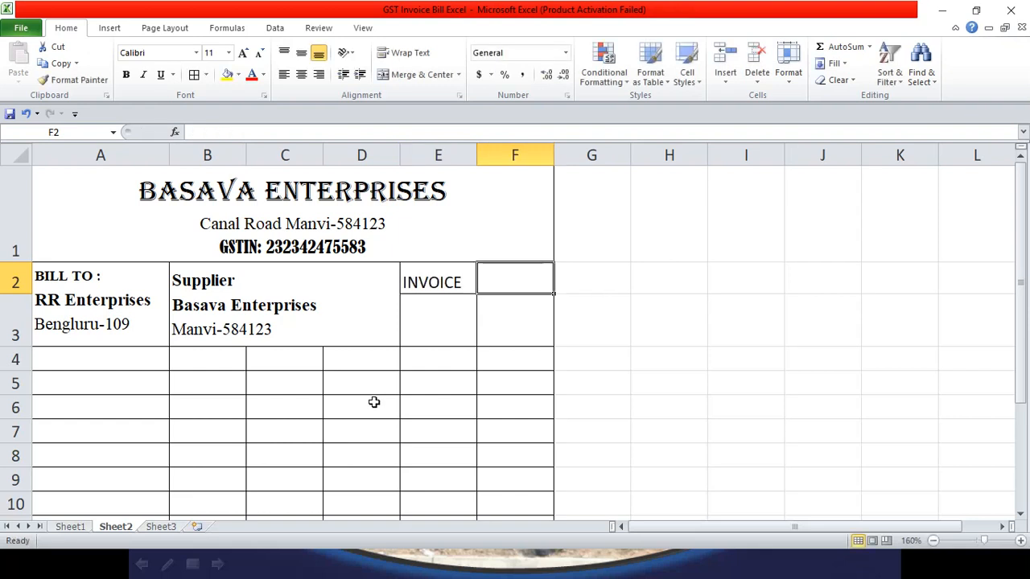
pyautogui.write('DATE')
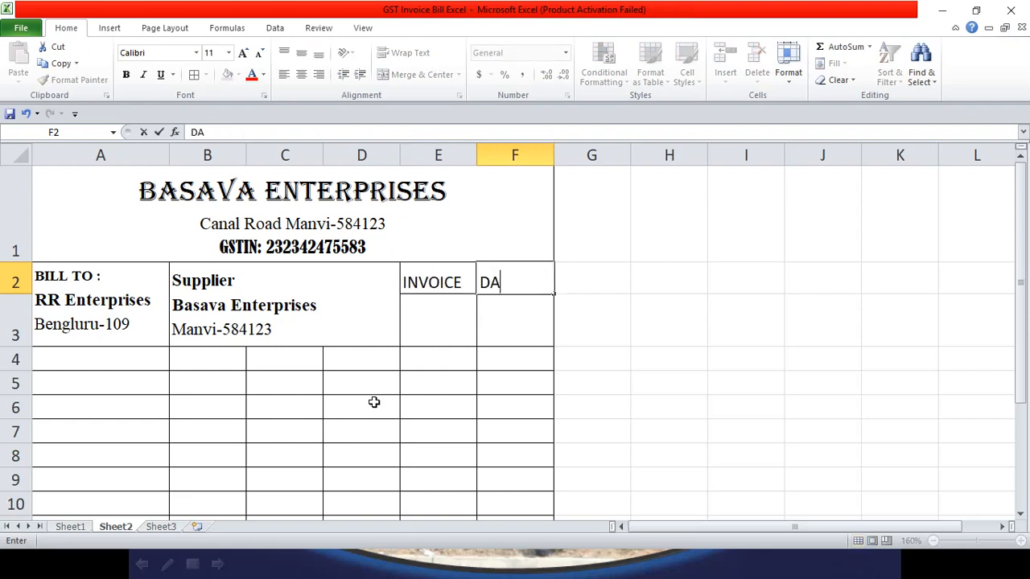
# Step: Enter invoice number BMR1234 in E3 and date 12-07-2020 in F3
pyautogui.doubleClick(423, 327)
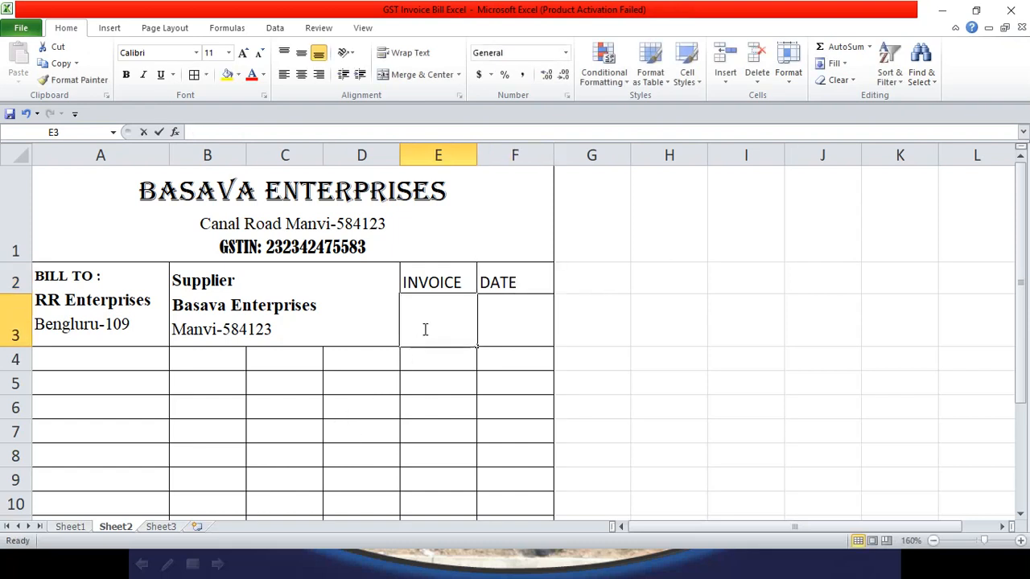
pyautogui.write('B')
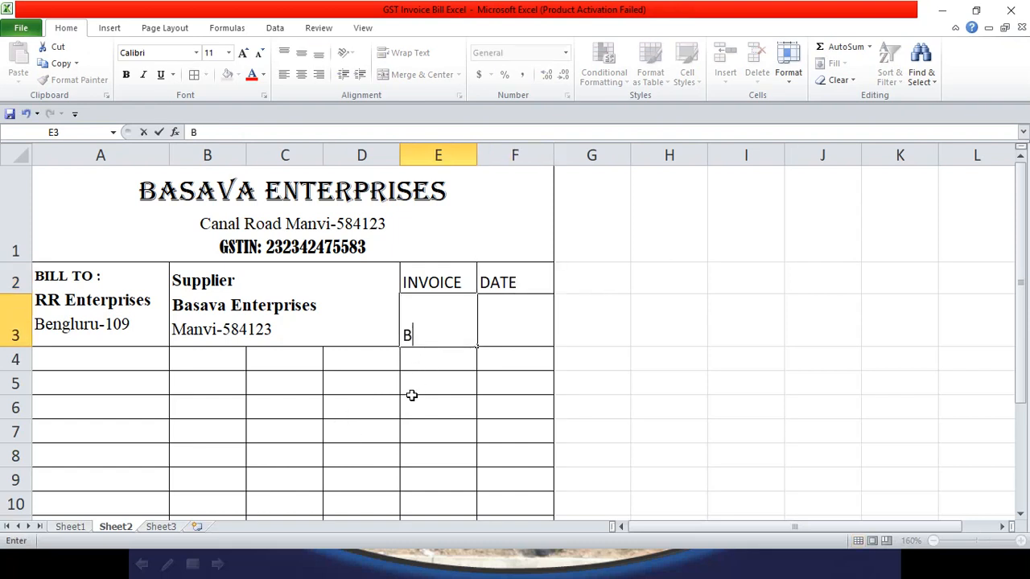
pyautogui.write('MR1234')
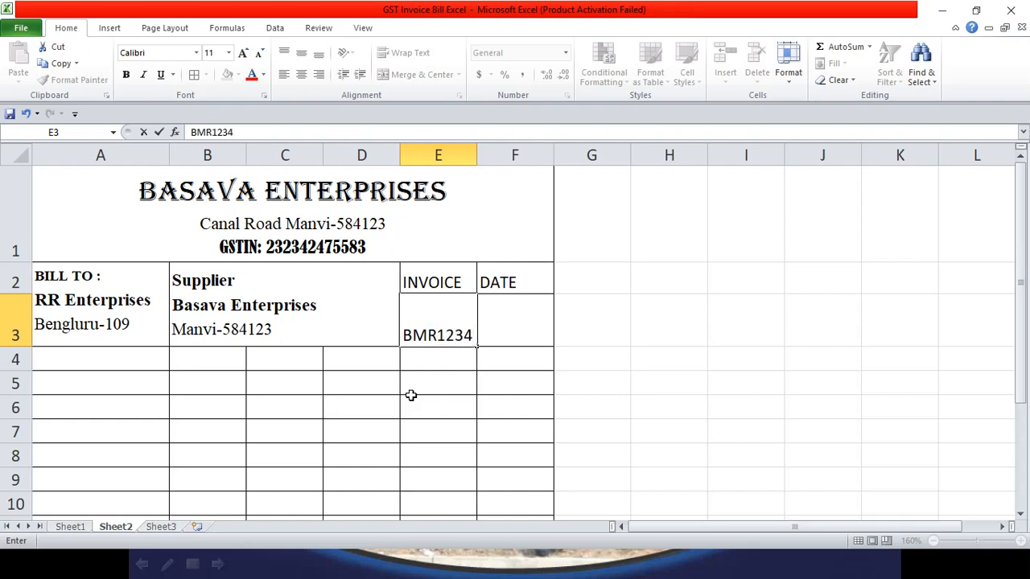
pyautogui.click(516, 337)
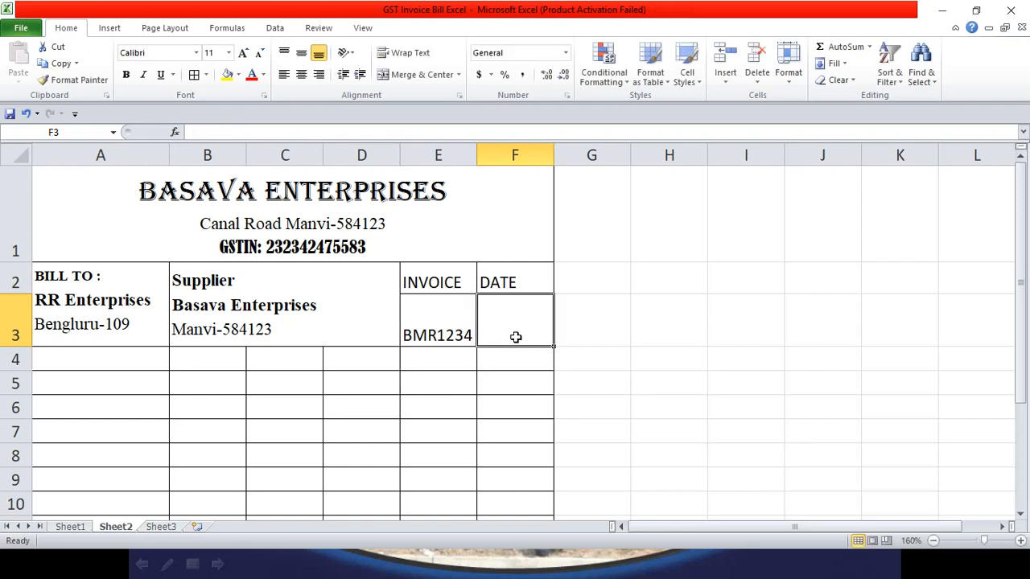
pyautogui.write('12')
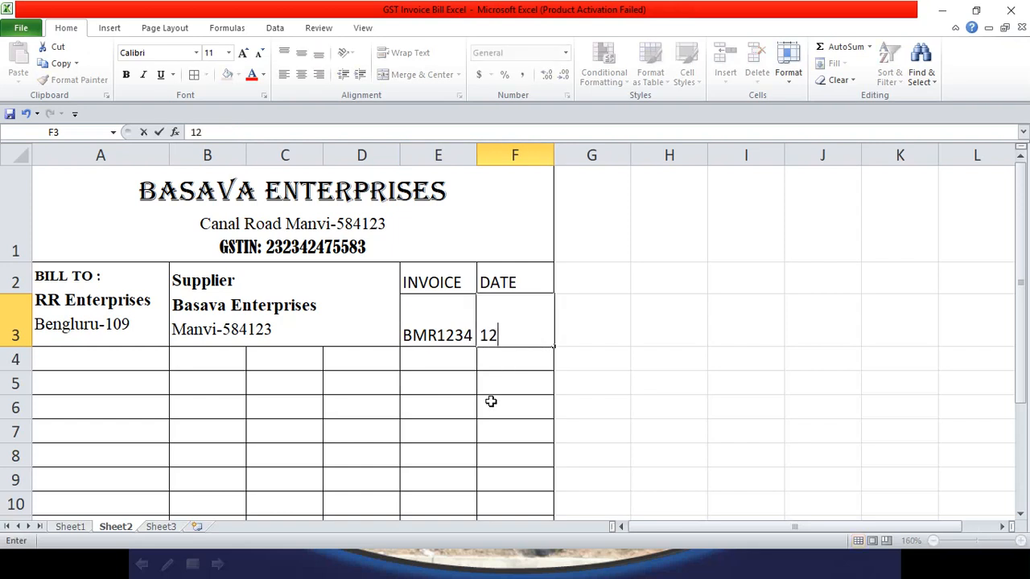
pyautogui.write('-07')
pyautogui.write('020')
pyautogui.press('BackSpace')
pyautogui.press('BackSpace')
pyautogui.write('-2020')
pyautogui.press('Return')
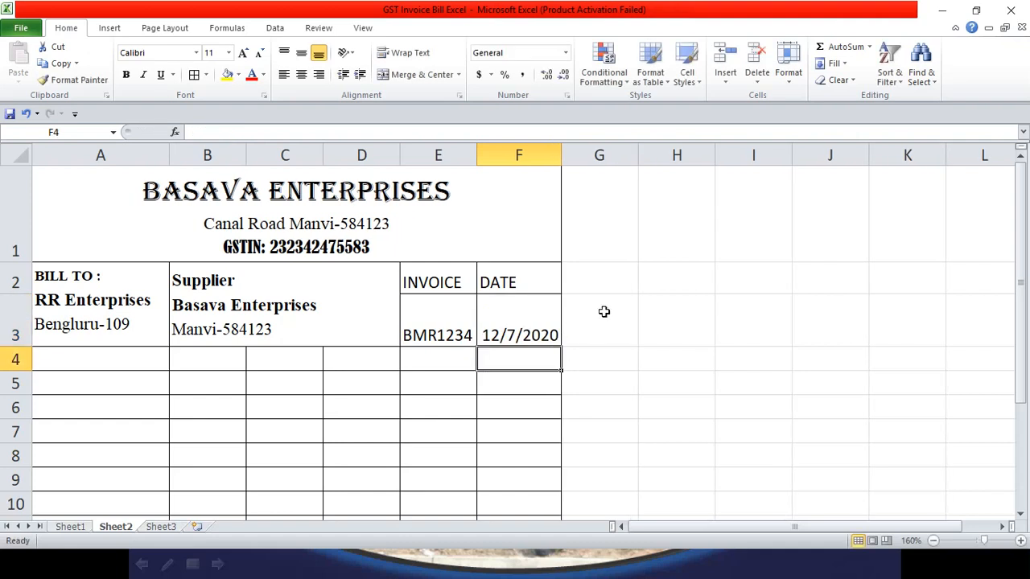
# Step: Widen columns F and E, and centre E2:F3 horizontally and vertically
pyautogui.moveTo(575, 157); pyautogui.dragTo(581, 158)
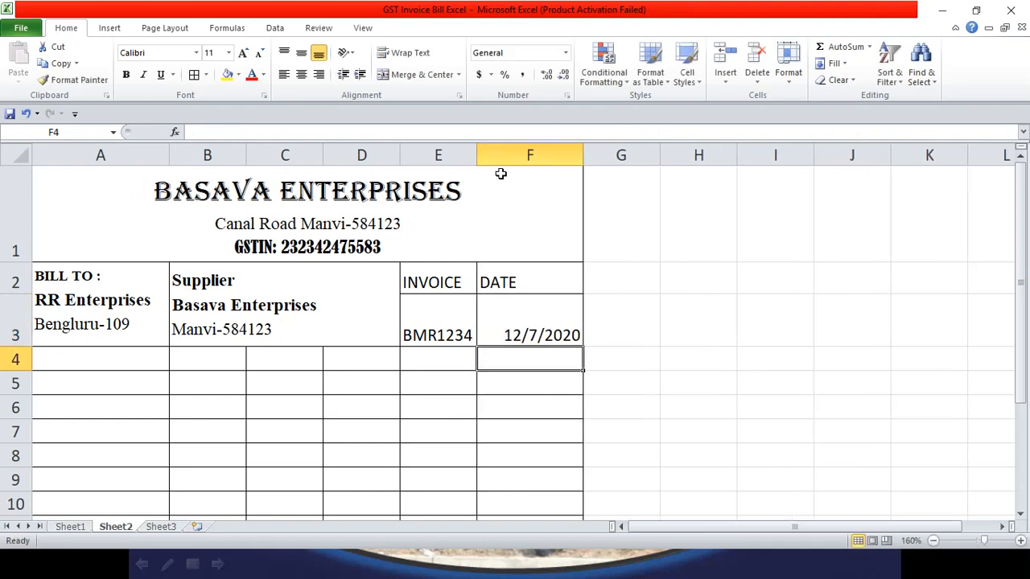
pyautogui.moveTo(478, 156); pyautogui.dragTo(500, 156)
pyautogui.click(455, 330)
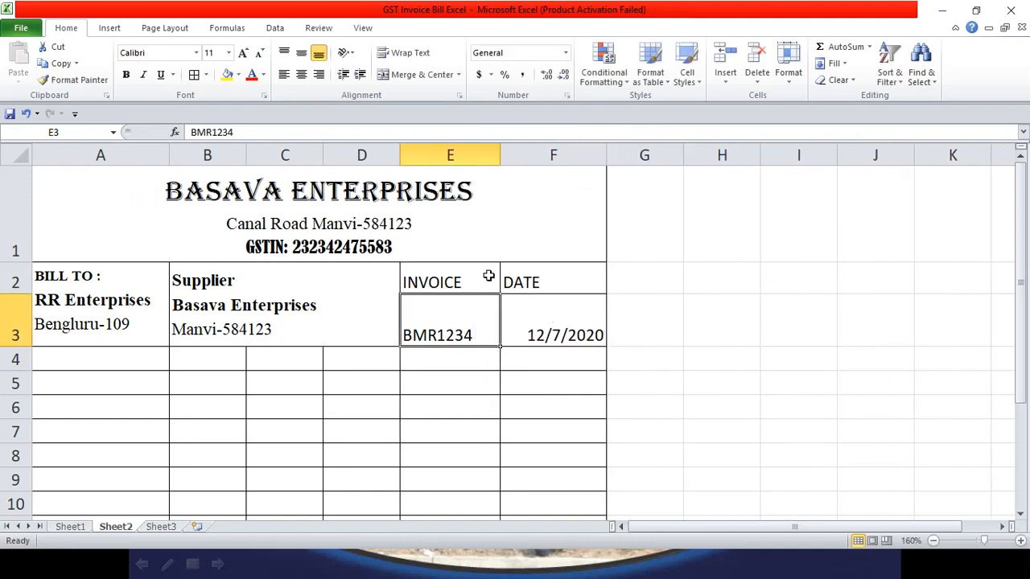
pyautogui.moveTo(467, 275); pyautogui.dragTo(563, 333)
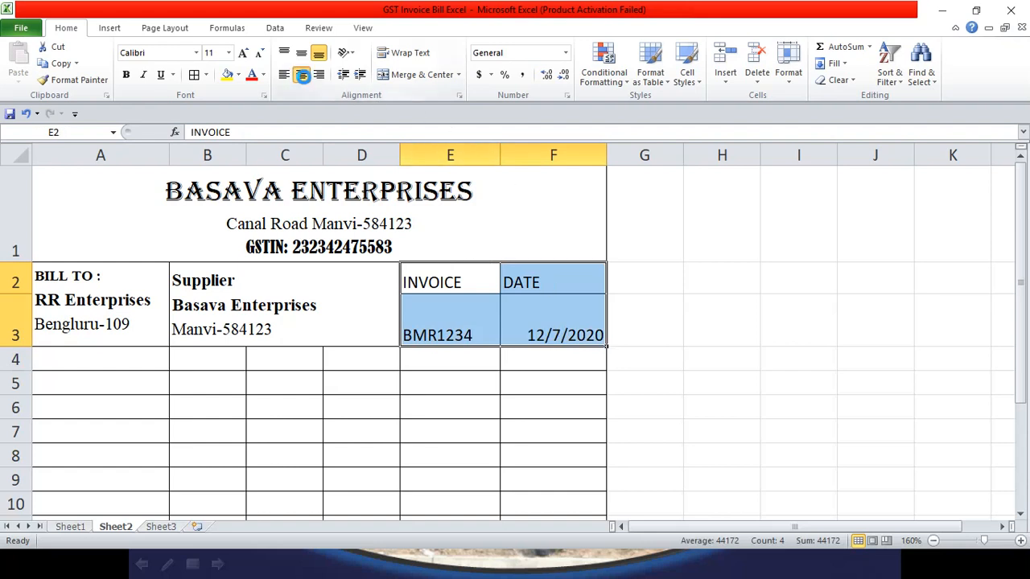
pyautogui.click(301, 74)
pyautogui.click(301, 52)
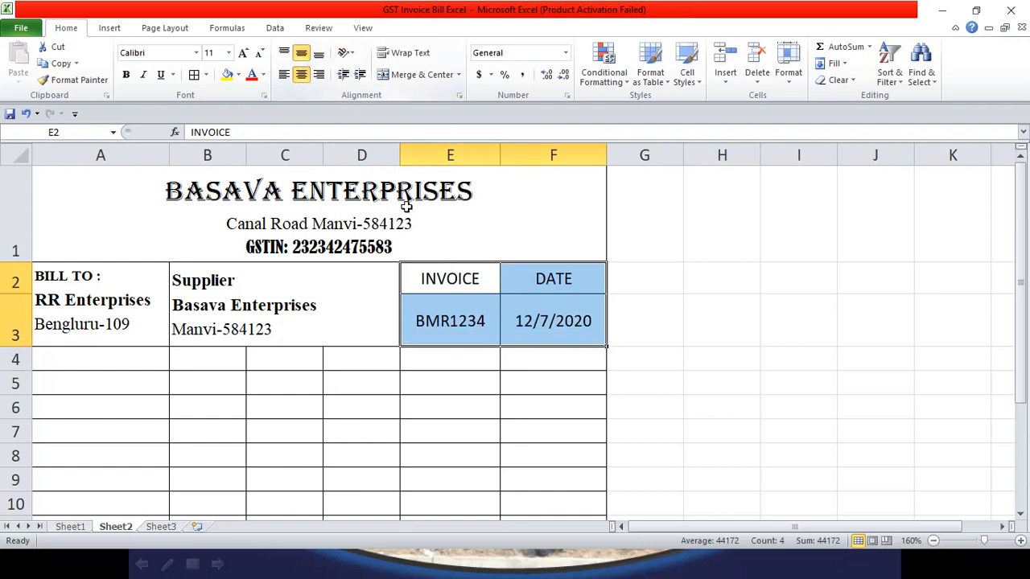
pyautogui.click(582, 317)
# Step: Review the Stock Item to UNITS headings on Sheet1's reference invoice, then return to Sheet2
pyautogui.scroll(-1, 325, 356)
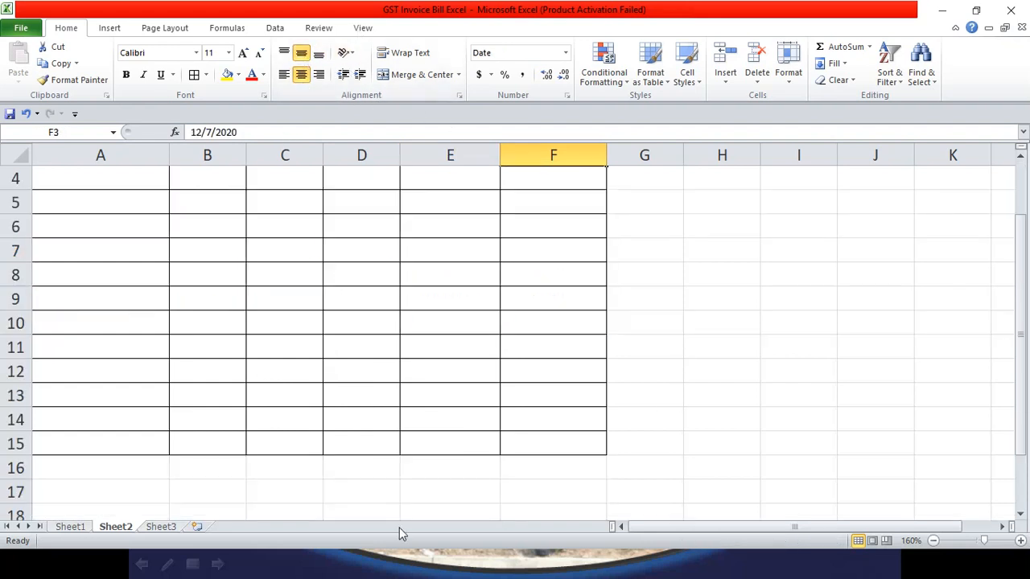
pyautogui.scroll(1, 292, 320)
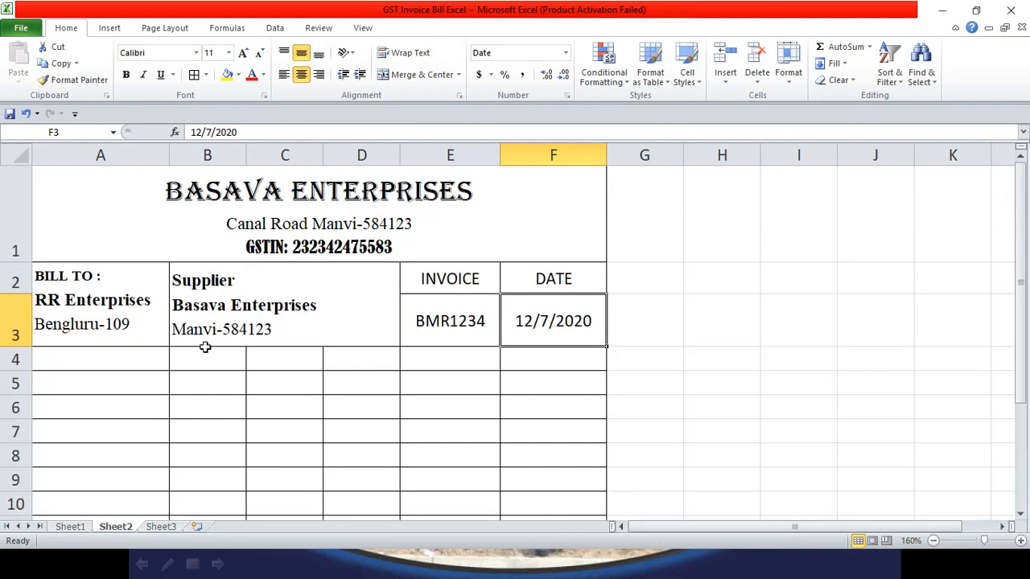
pyautogui.click(78, 528)
pyautogui.click(132, 394)
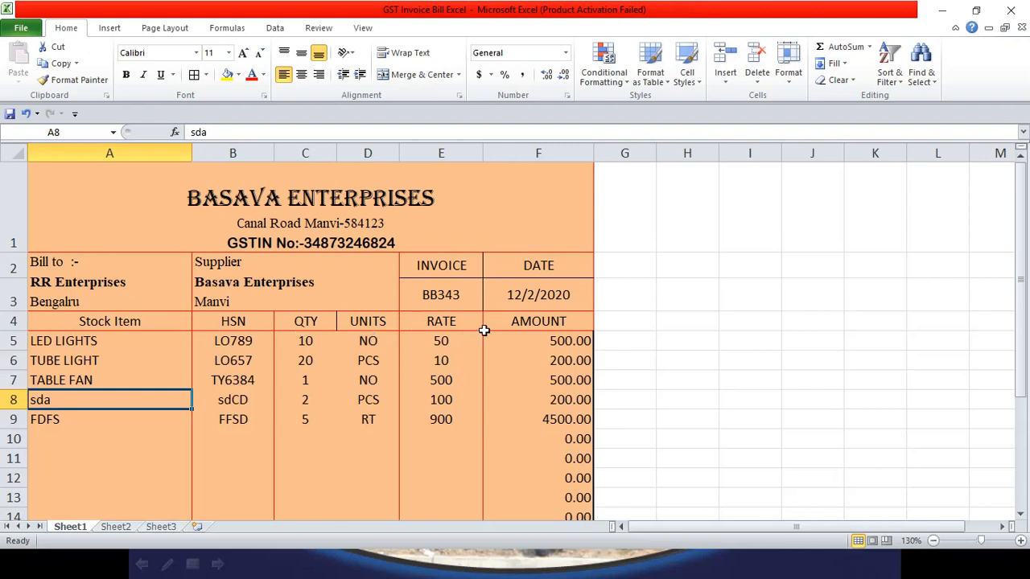
pyautogui.moveTo(117, 319); pyautogui.dragTo(588, 321)
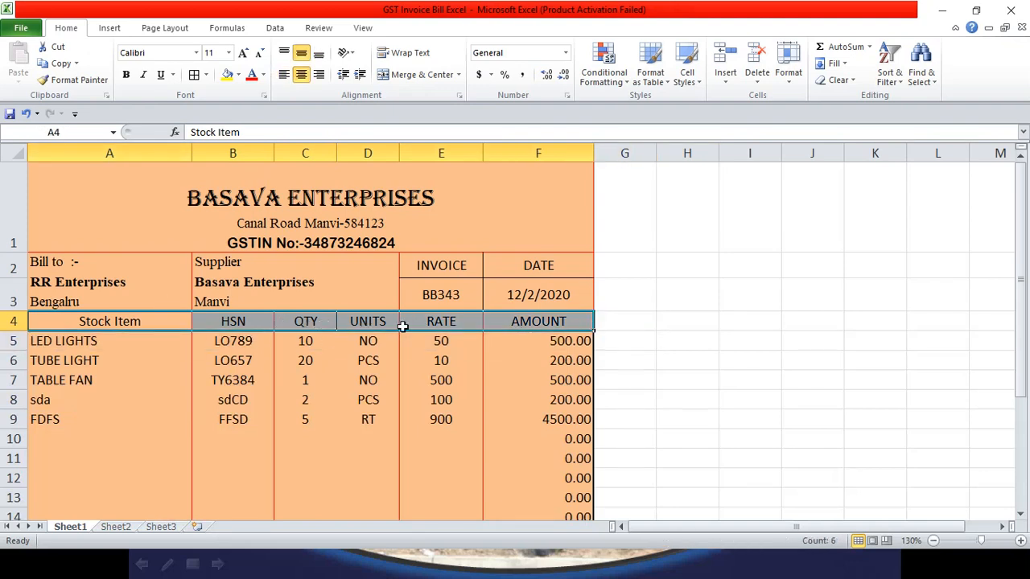
pyautogui.click(116, 527)
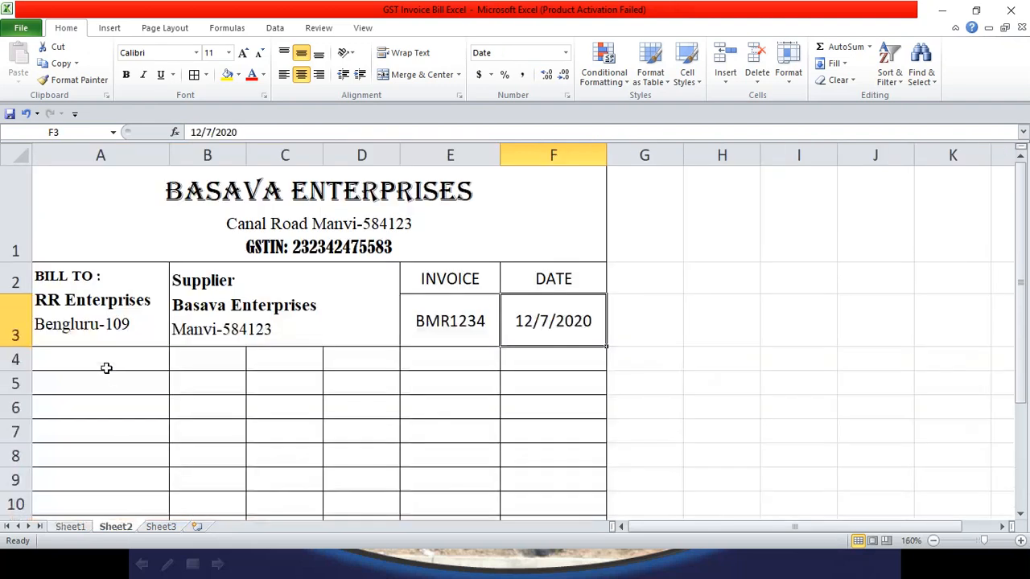
# Step: Enter the headings 'Stock Itme' in A4 and 'HSN Code' in B4
pyautogui.doubleClick(102, 362)
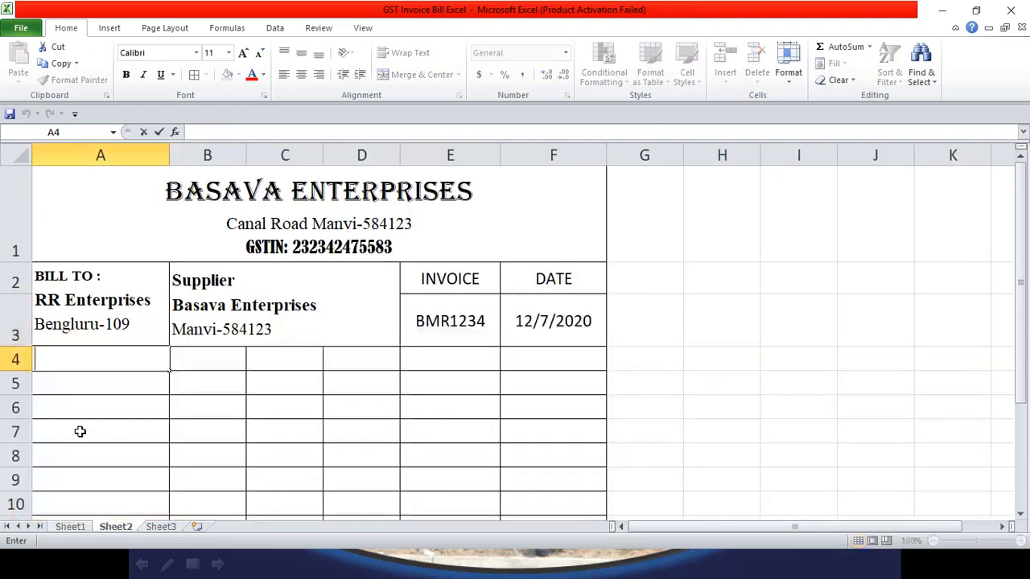
pyautogui.write('STOCK')
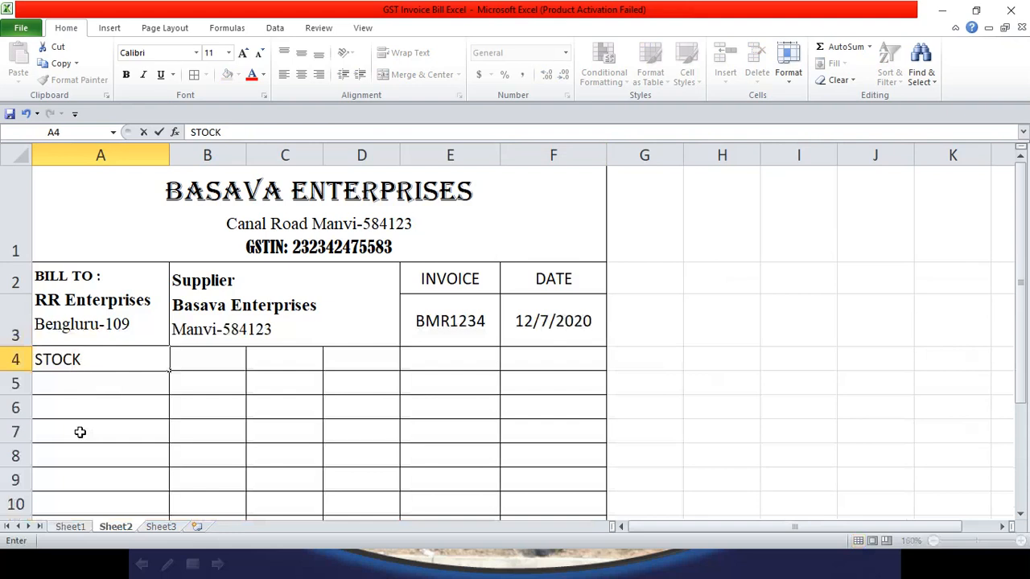
pyautogui.press('BackSpace')
pyautogui.press('BackSpace')
pyautogui.press('BackSpace')
pyautogui.press('BackSpace')
pyautogui.press('BackSpace')
pyautogui.write('Stocjk ')
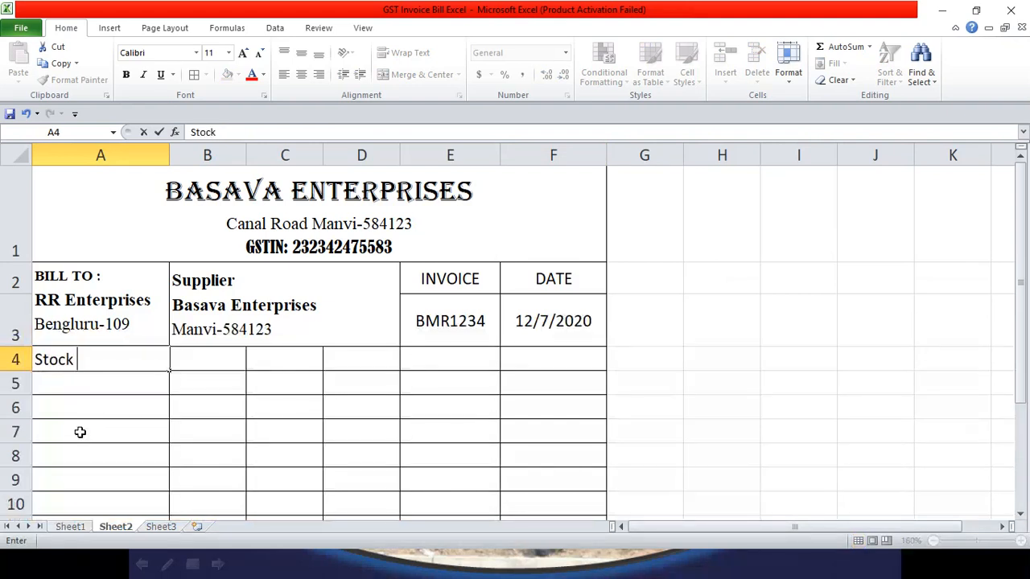
pyautogui.write('Itme')
pyautogui.press('Tab')
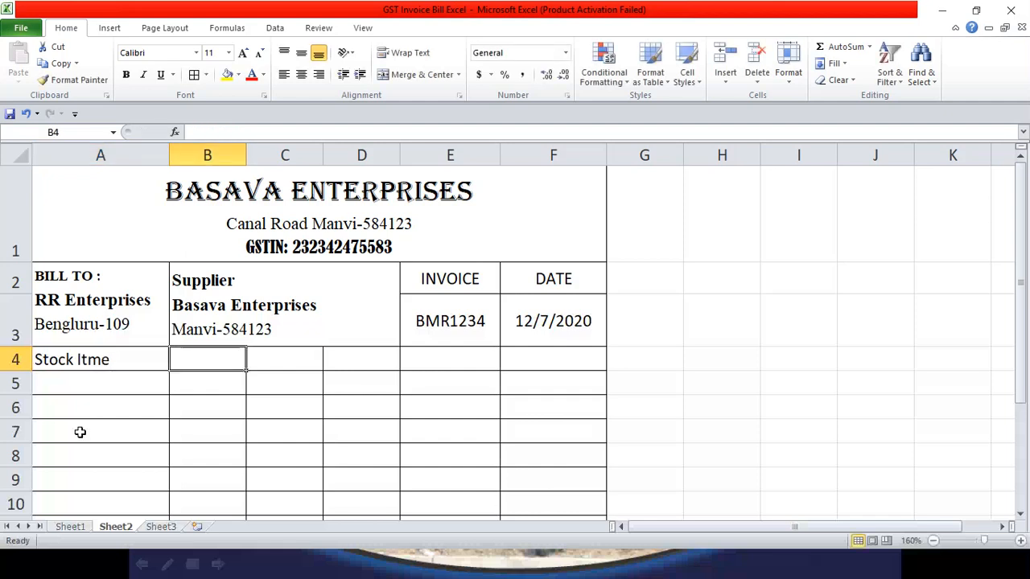
pyautogui.write('HSN')
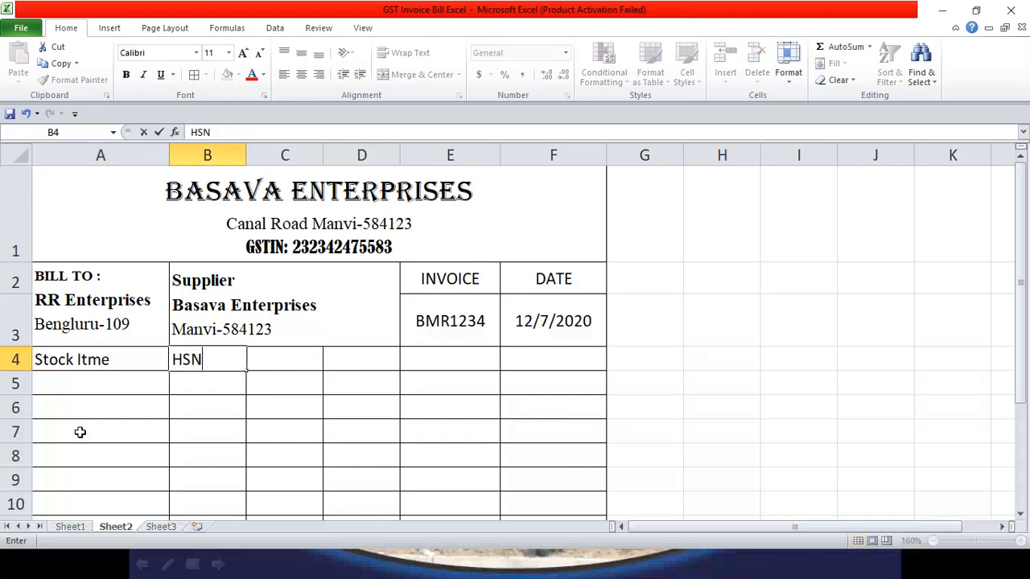
pyautogui.write(' code')
pyautogui.press('BackSpace')
pyautogui.press('BackSpace')
pyautogui.press('BackSpace')
pyautogui.press('BackSpace')
pyautogui.write('Code')
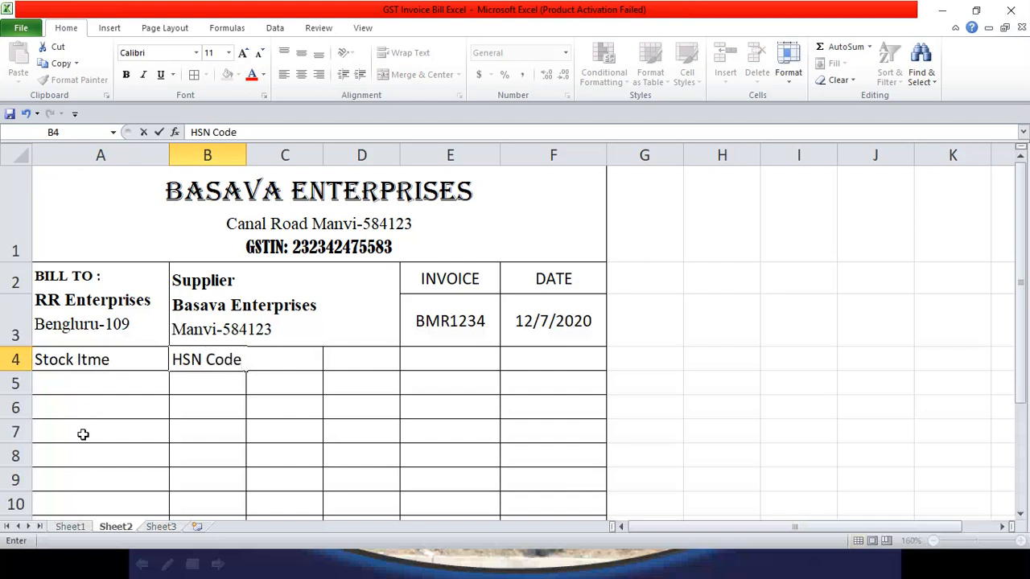
pyautogui.press('Return')
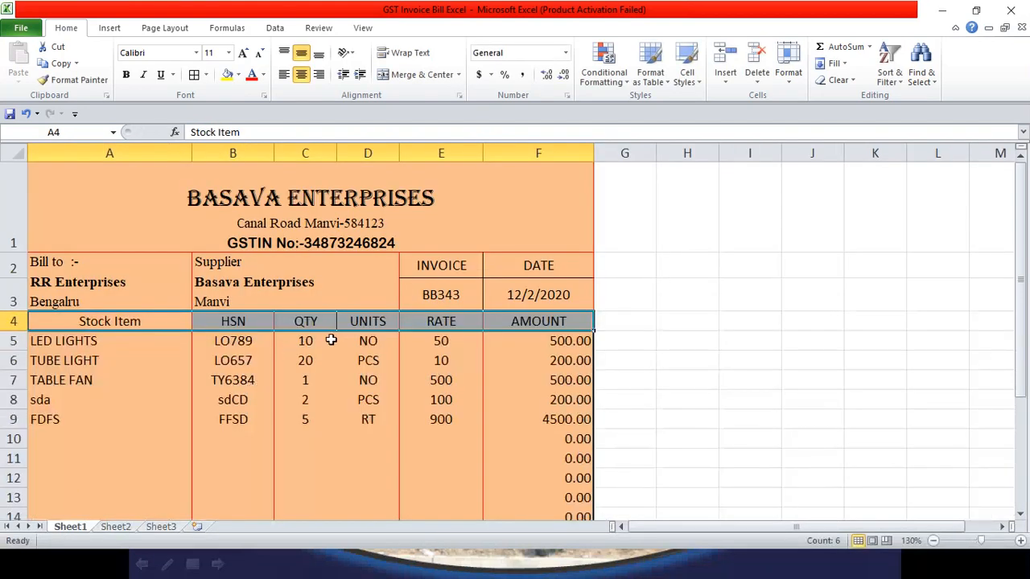
# Step: Enter the headings Qty in C4 and Units in D4
pyautogui.click(117, 527)
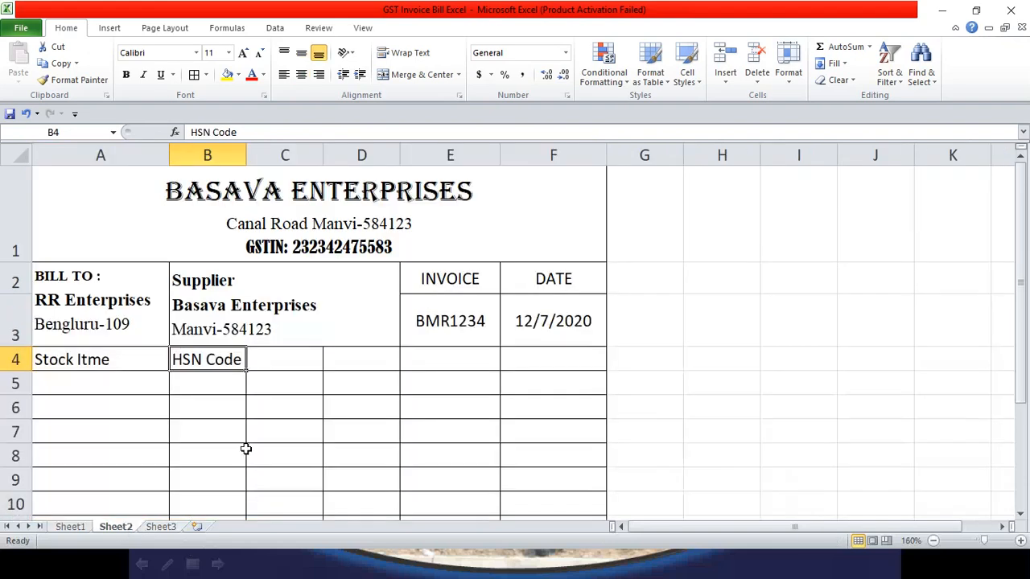
pyautogui.click(302, 366)
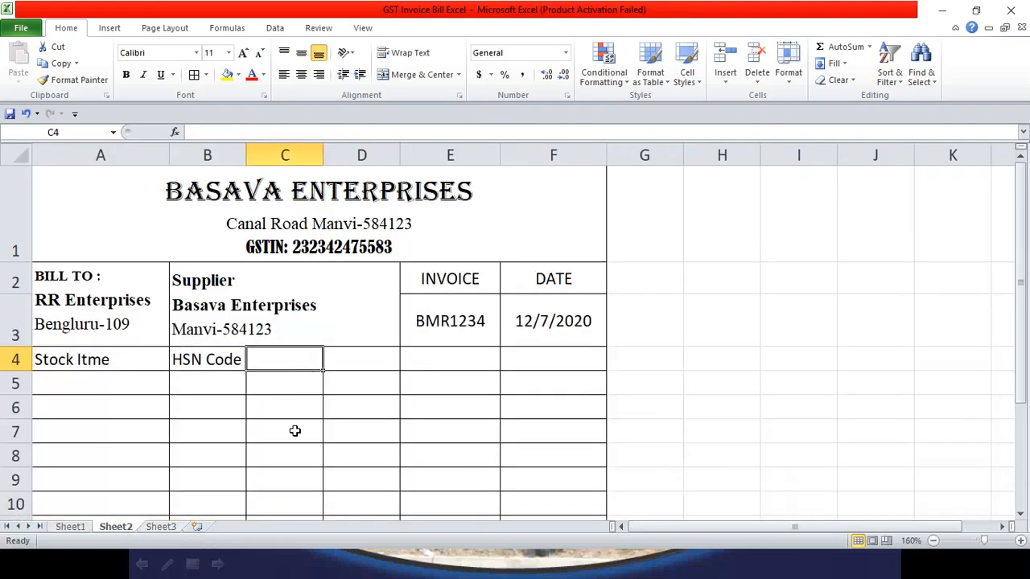
pyautogui.write('qty')
pyautogui.press('BackSpace')
pyautogui.press('BackSpace')
pyautogui.press('BackSpace')
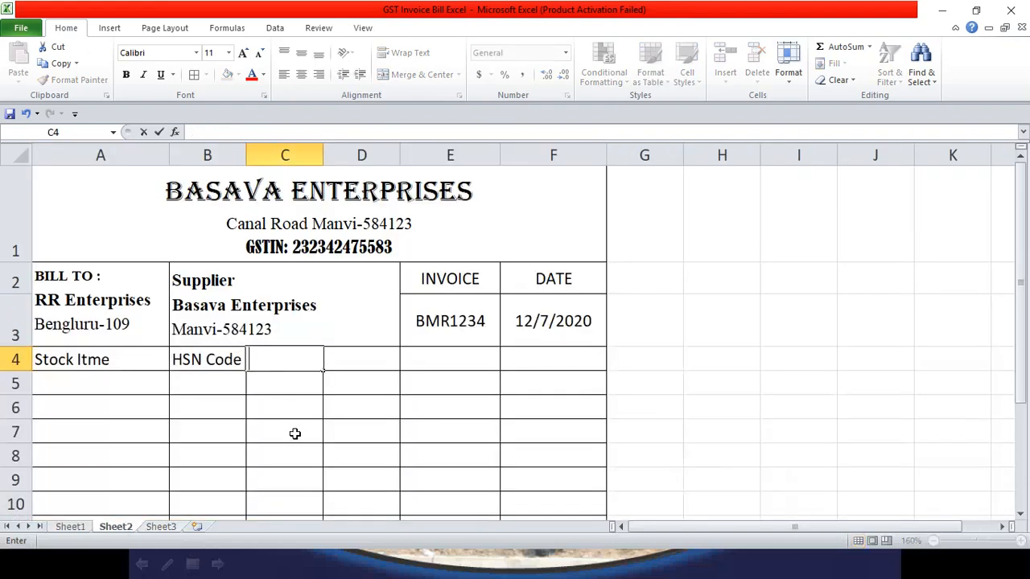
pyautogui.write('Qty')
pyautogui.press('Tab')
pyautogui.write('Units')
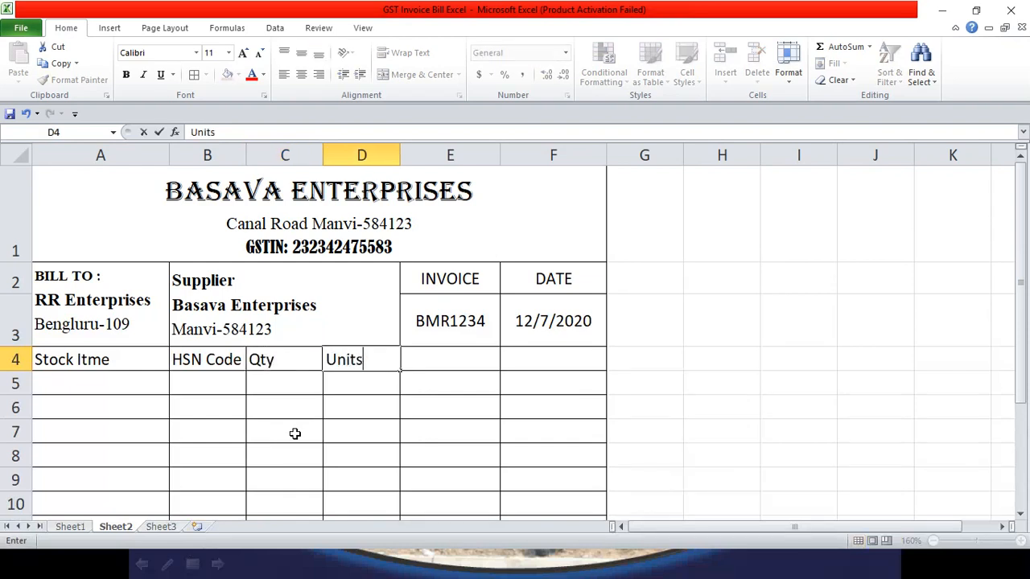
pyautogui.click(465, 356)
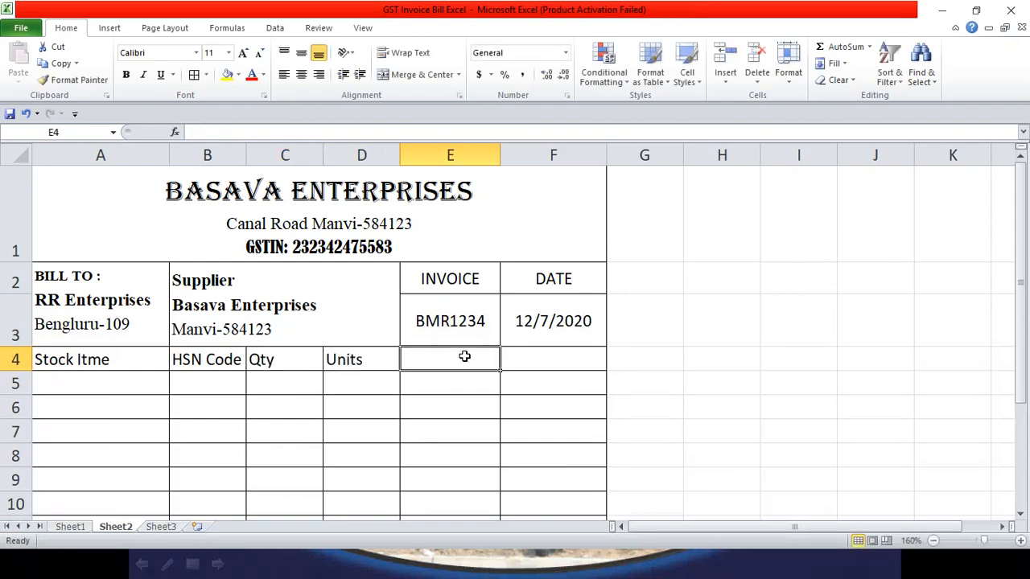
# Step: Enter the headings Rate in E4 and Amount in F4, checking Sheet1 between them
pyautogui.write('Ra')
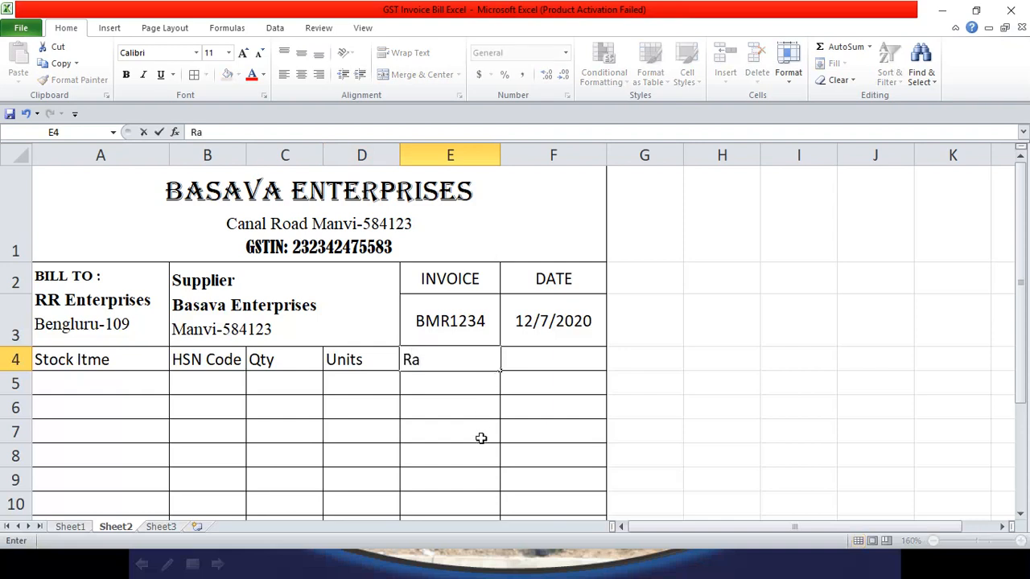
pyautogui.write('te')
pyautogui.press('Tab')
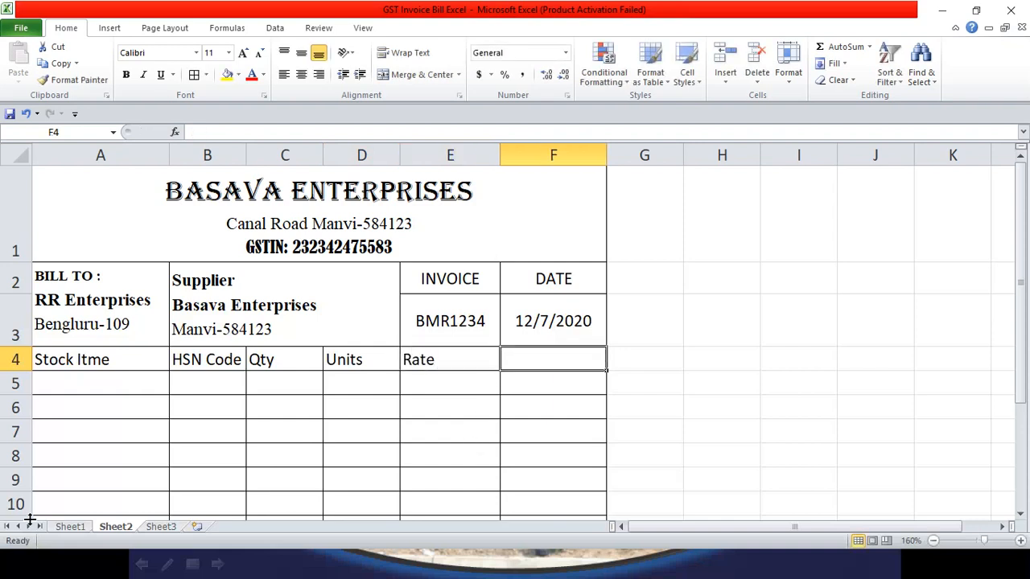
pyautogui.click(55, 528)
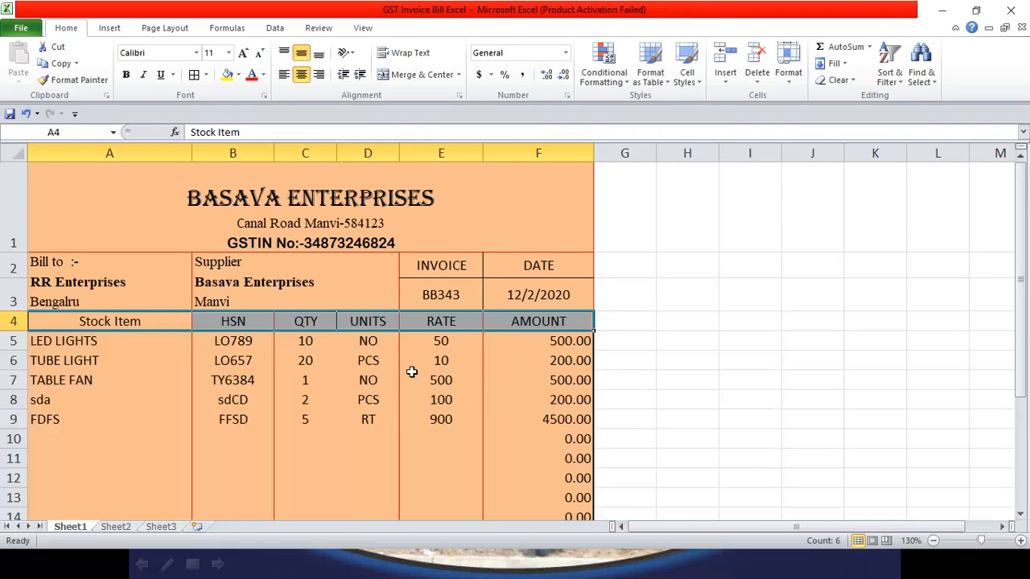
pyautogui.click(120, 529)
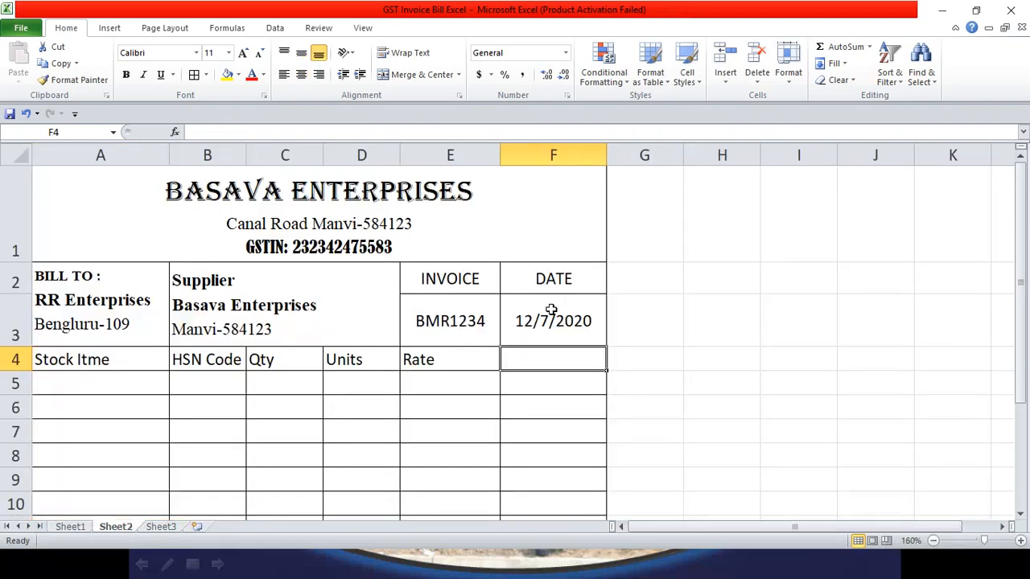
pyautogui.write('Amount')
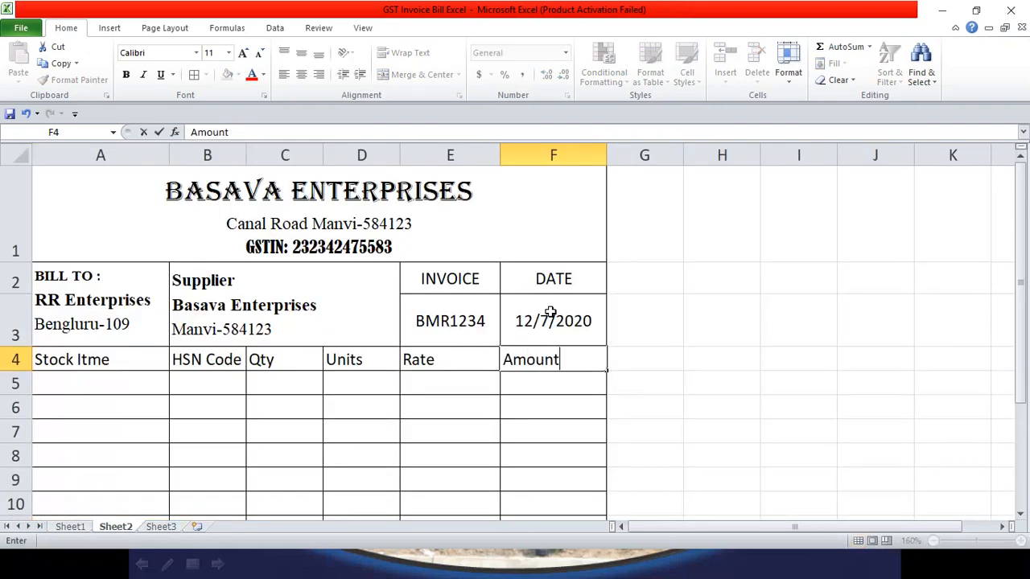
pyautogui.press('Return')
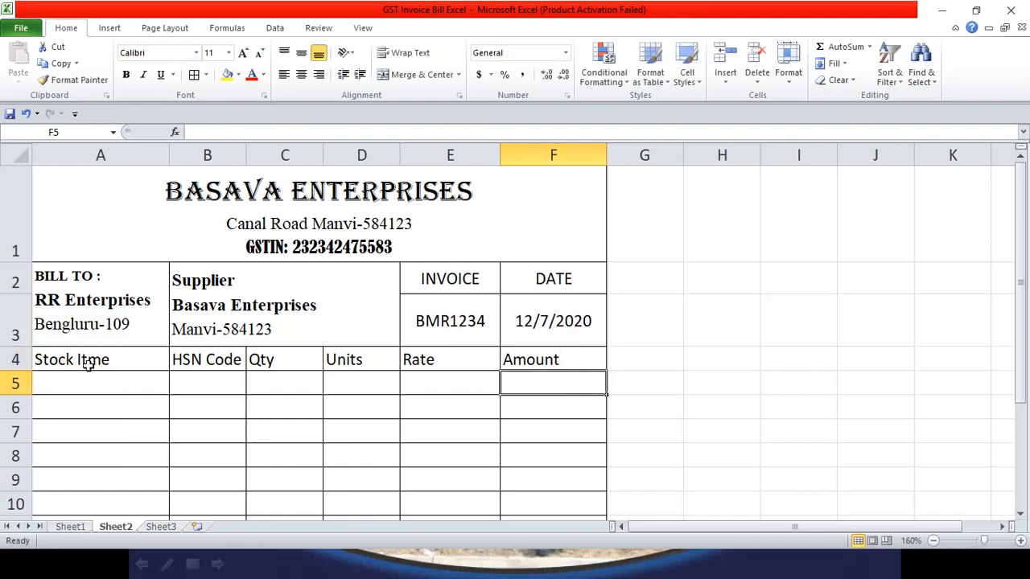
# Step: Centre the A4:F4 item headings and drag row 4 taller
pyautogui.moveTo(76, 361); pyautogui.dragTo(524, 362)
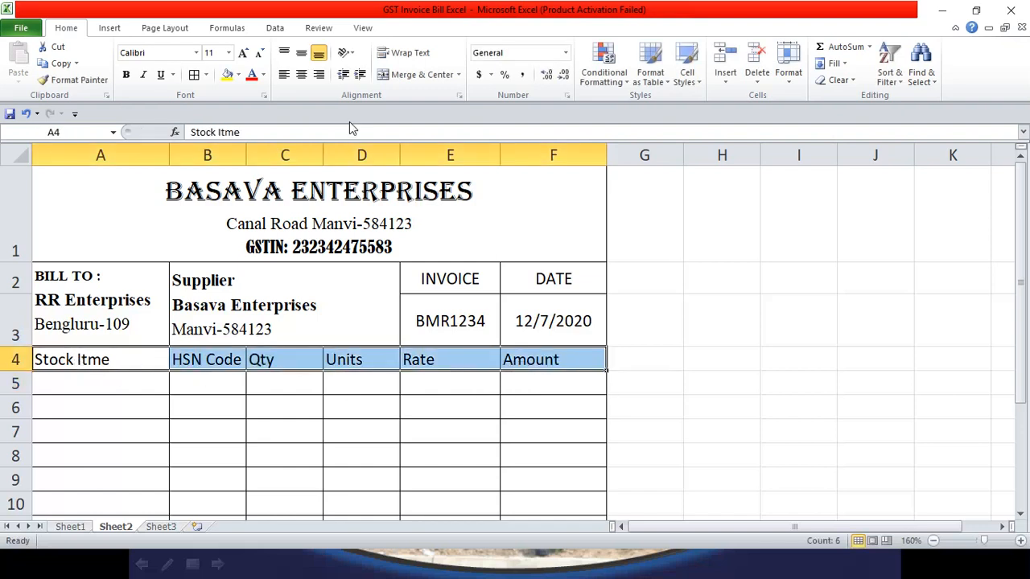
pyautogui.click(301, 74)
pyautogui.click(202, 390)
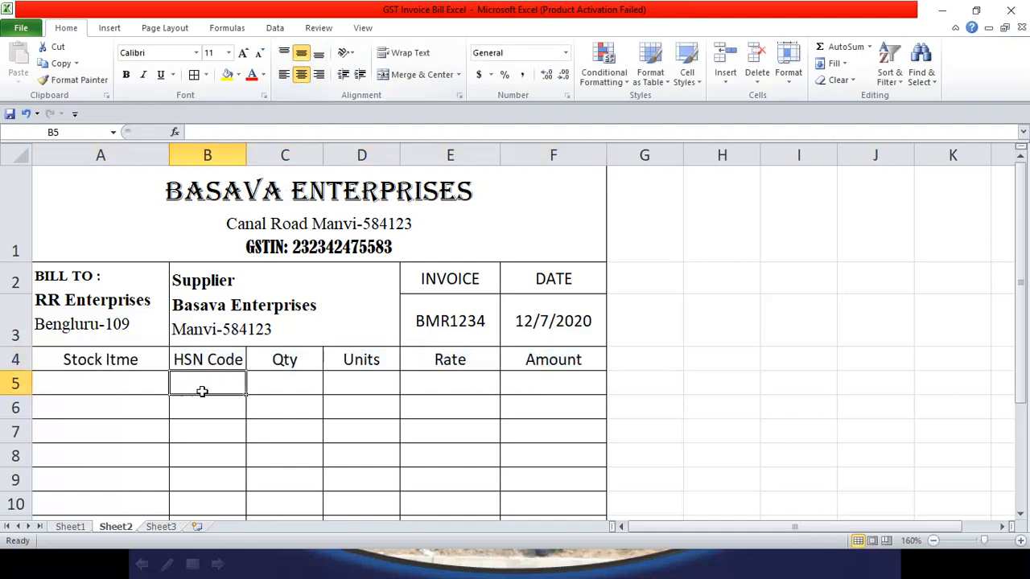
pyautogui.moveTo(18, 370); pyautogui.dragTo(17, 391)
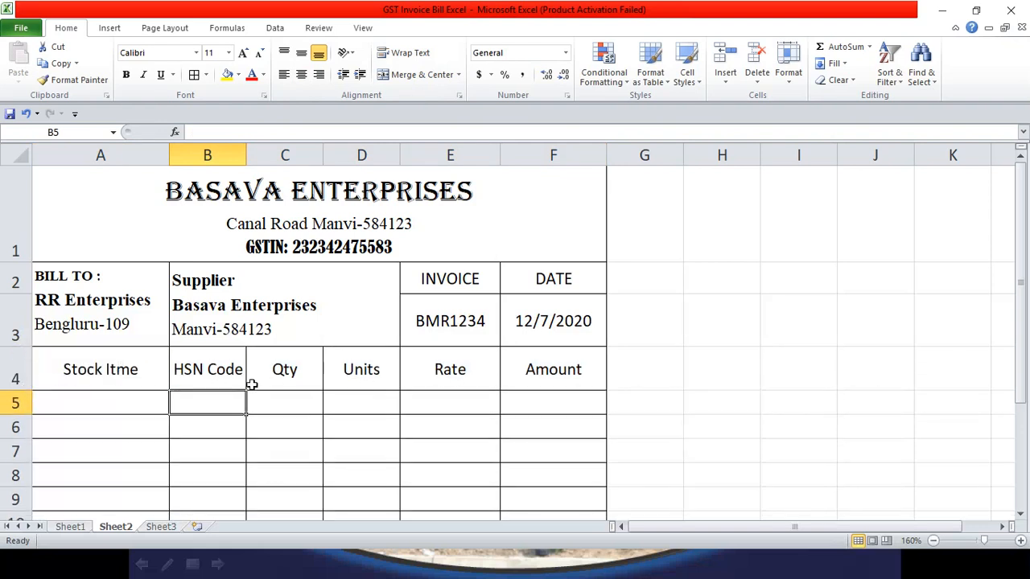
pyautogui.click(290, 376)
pyautogui.click(110, 382)
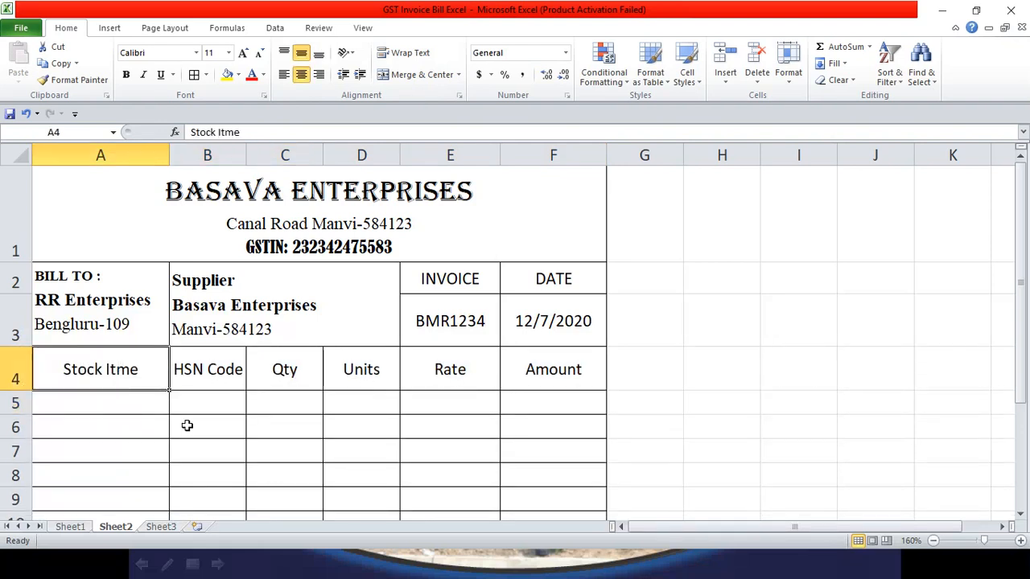
pyautogui.scroll(-1, 188, 424)
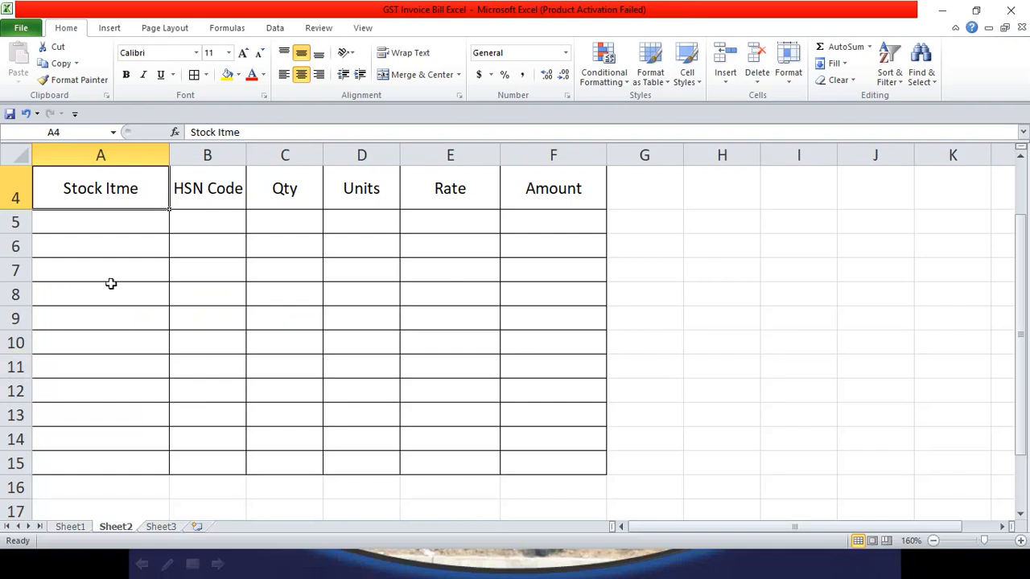
pyautogui.click(89, 223)
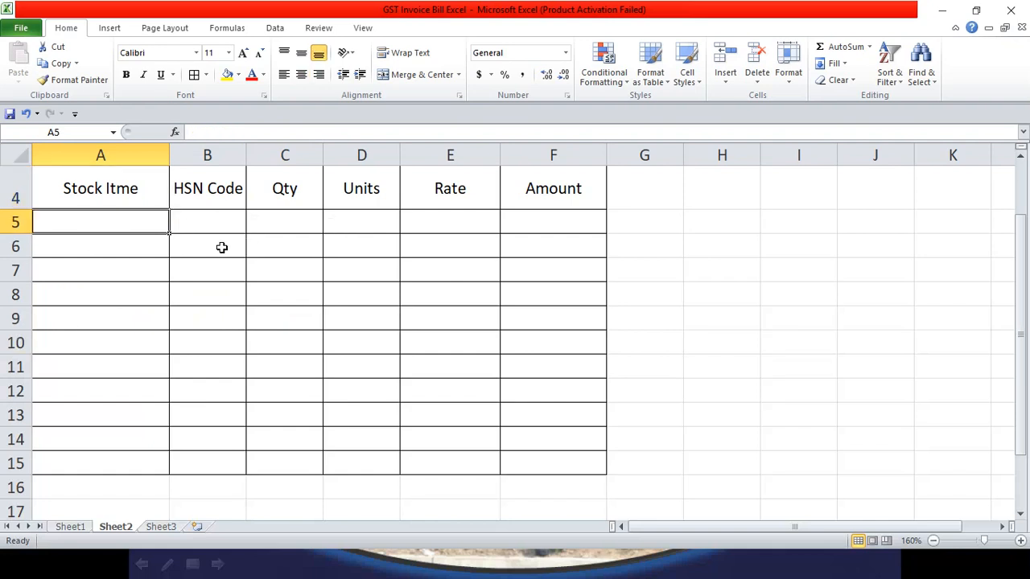
pyautogui.scroll(3, 221, 247)
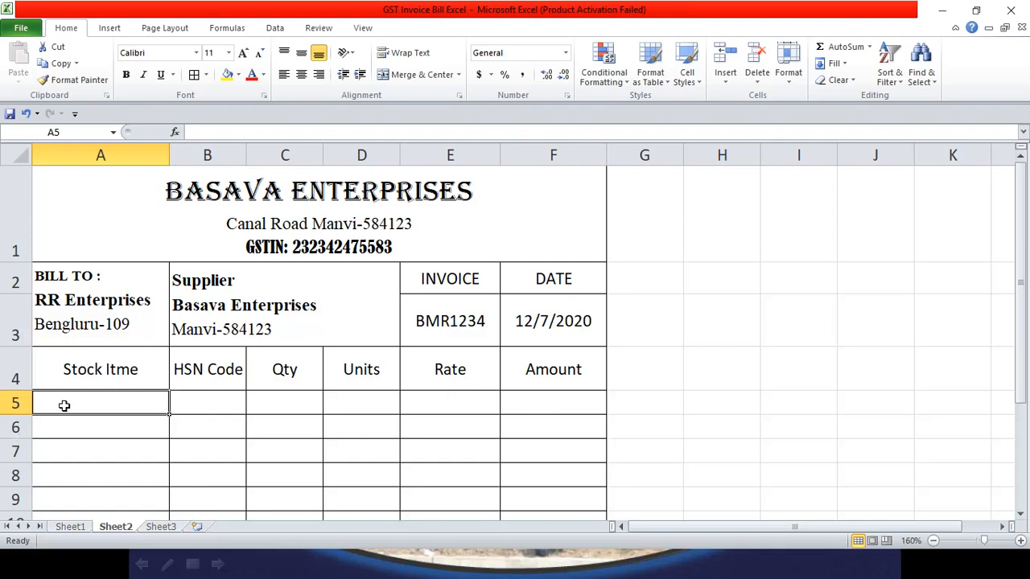
# Step: Fill row 5 with Led Bulps, LD230, 5, pcs and 100, and begin F5's formula
pyautogui.write('Led ')
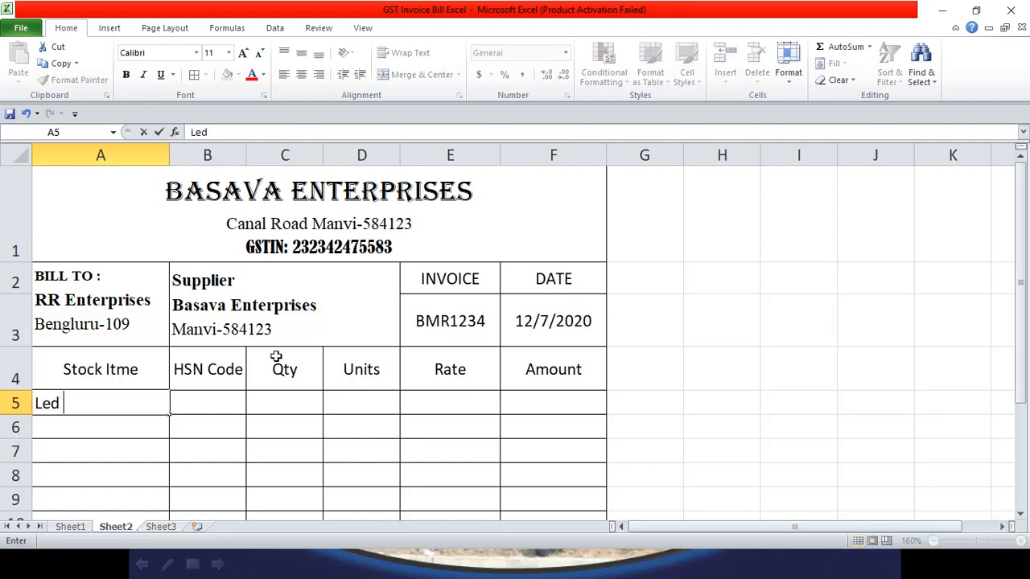
pyautogui.write('Bulfs')
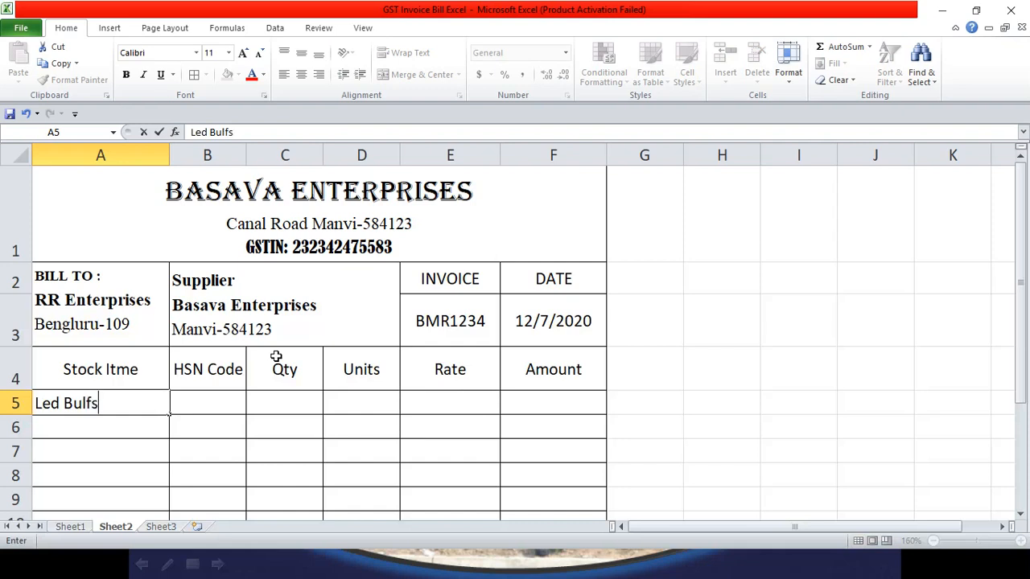
pyautogui.press('BackSpace')
pyautogui.press('BackSpace')
pyautogui.write('ps')
pyautogui.click(181, 407)
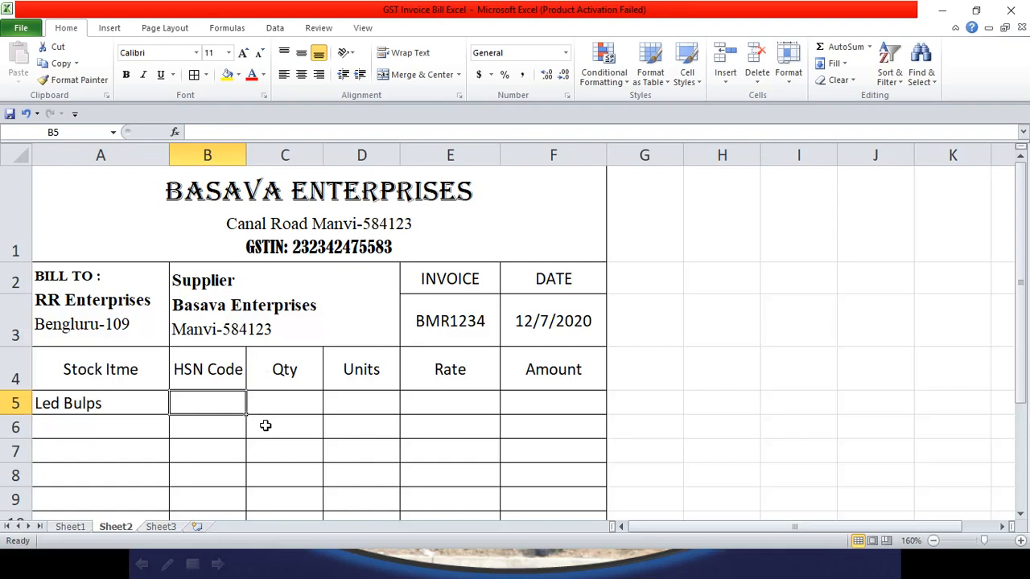
pyautogui.write('led')
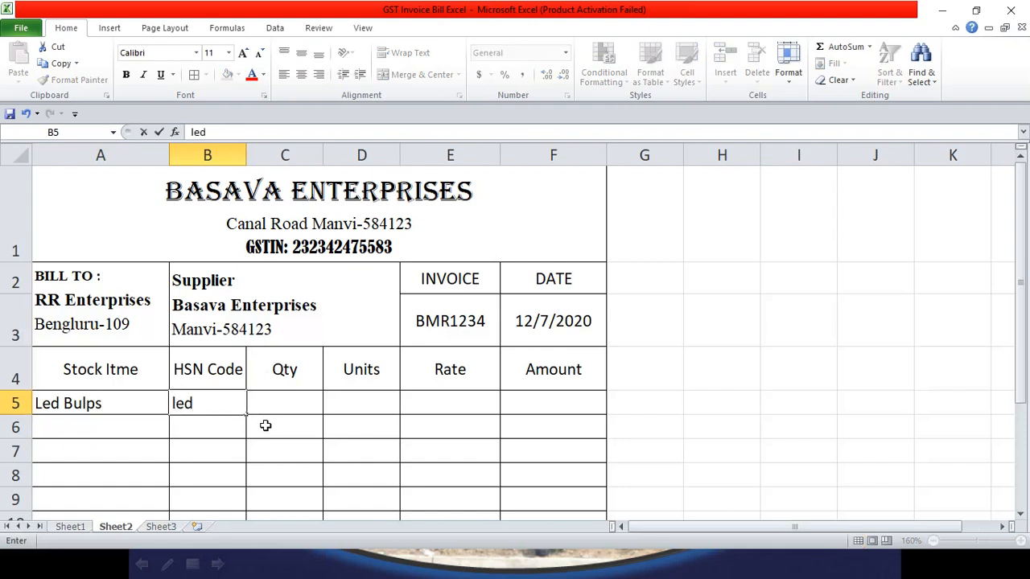
pyautogui.write('LD230')
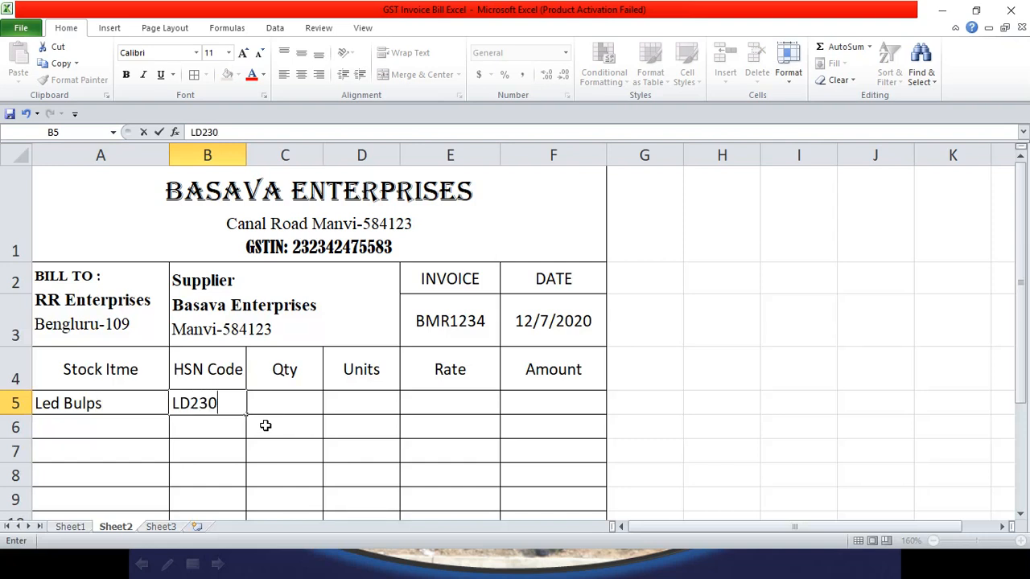
pyautogui.press('Tab')
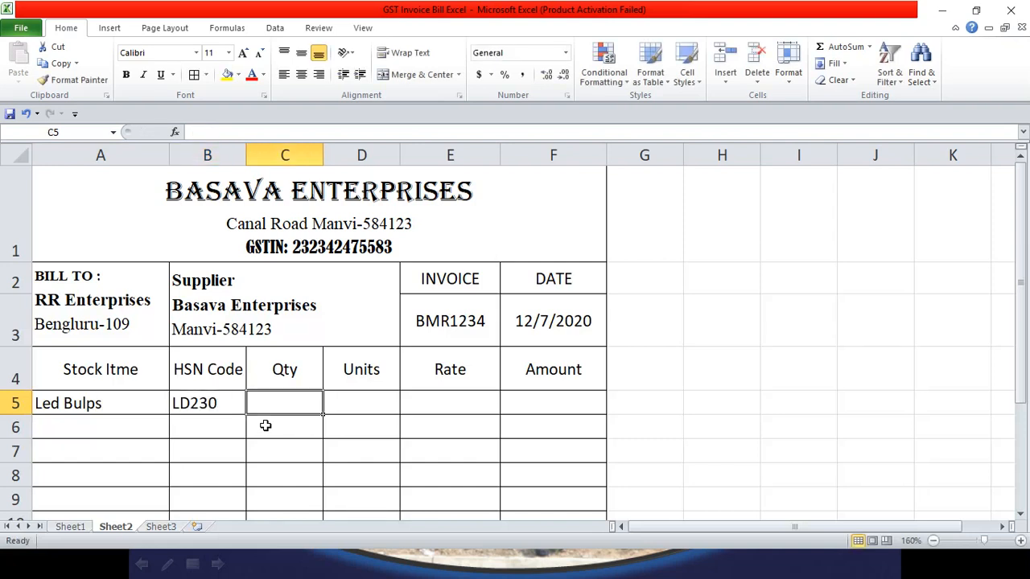
pyautogui.write('5')
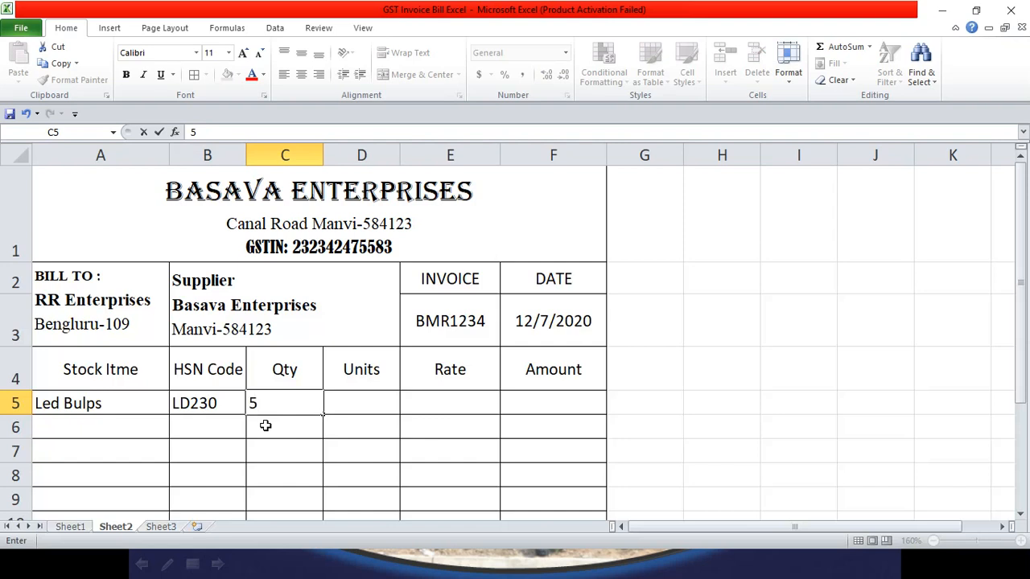
pyautogui.press('Tab')
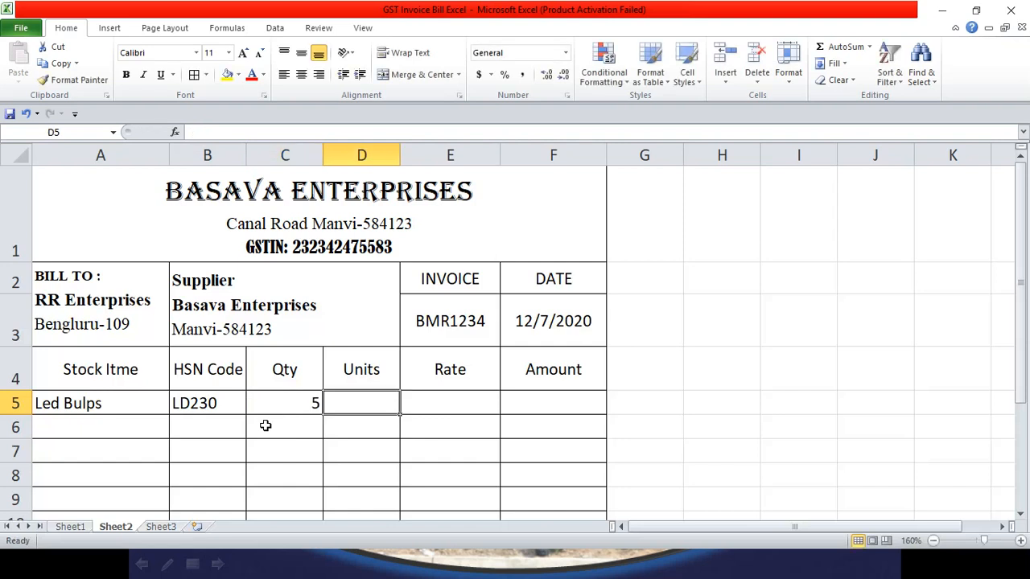
pyautogui.write('pcs')
pyautogui.press('Tab')
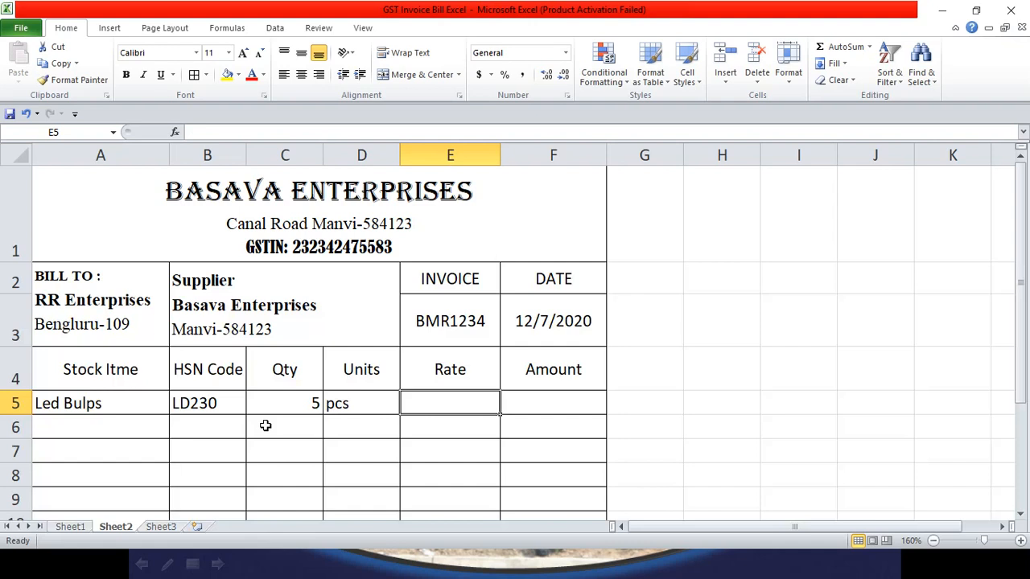
pyautogui.write('100')
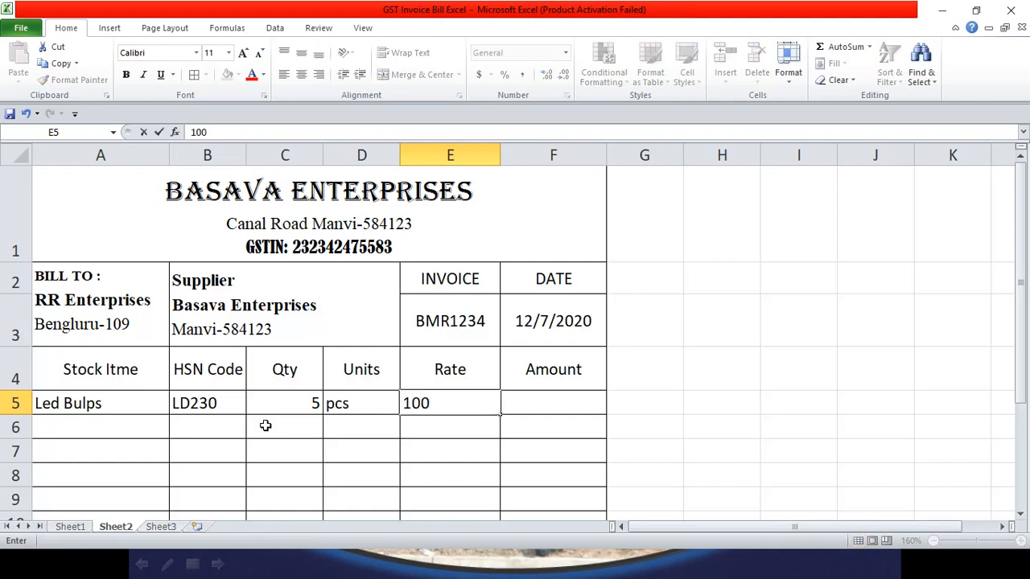
pyautogui.press('Tab')
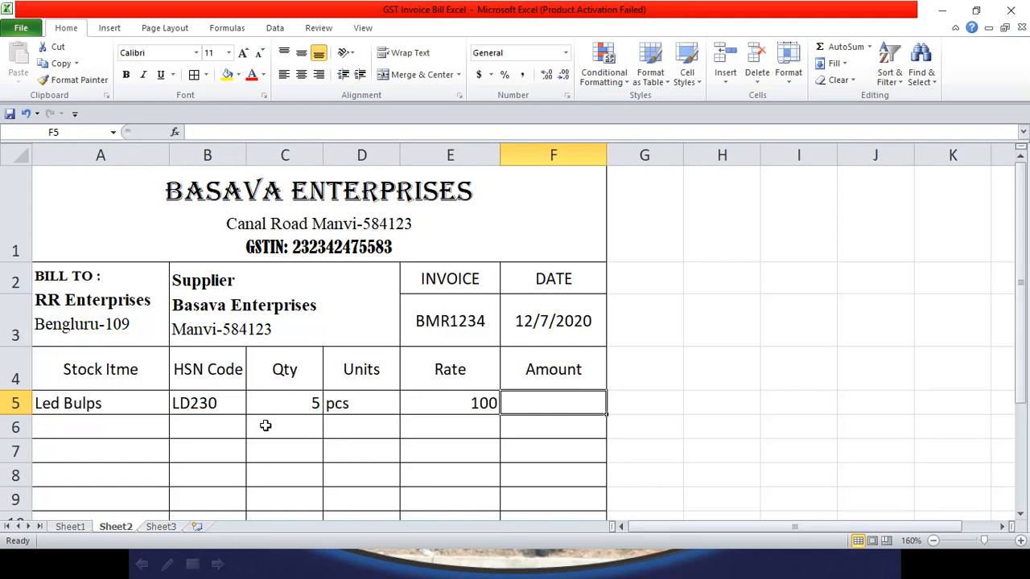
pyautogui.write('=')
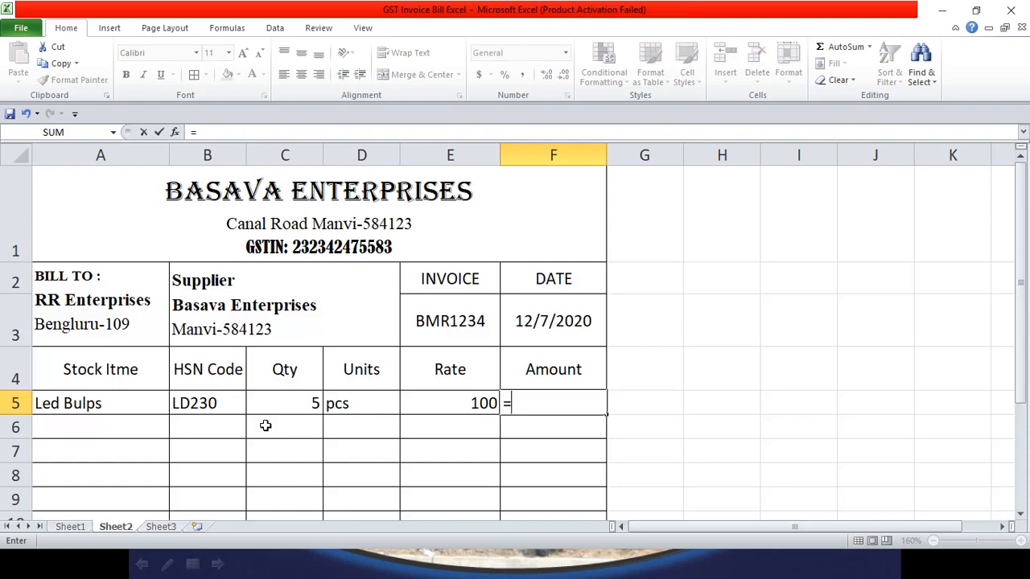
# Step: Complete F5 as =C5*E5 so the first item's Amount shows 500
pyautogui.click(269, 407)
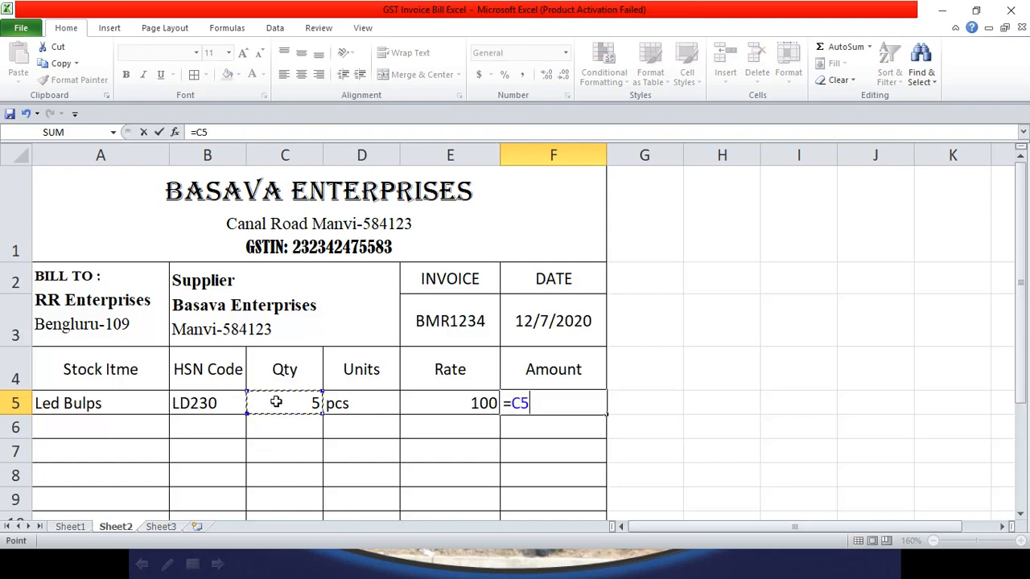
pyautogui.write('*')
pyautogui.click(473, 403)
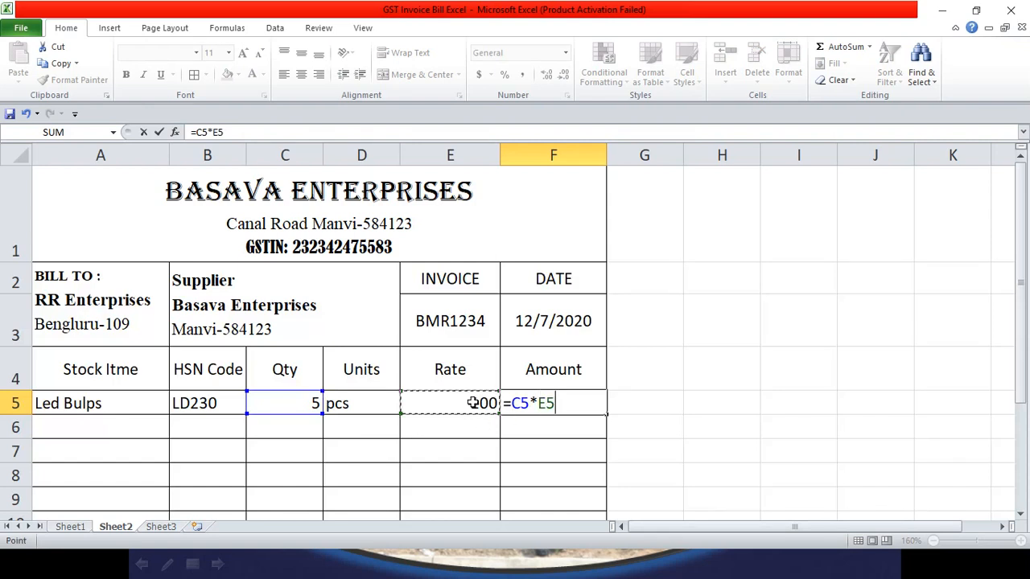
pyautogui.press('Return')
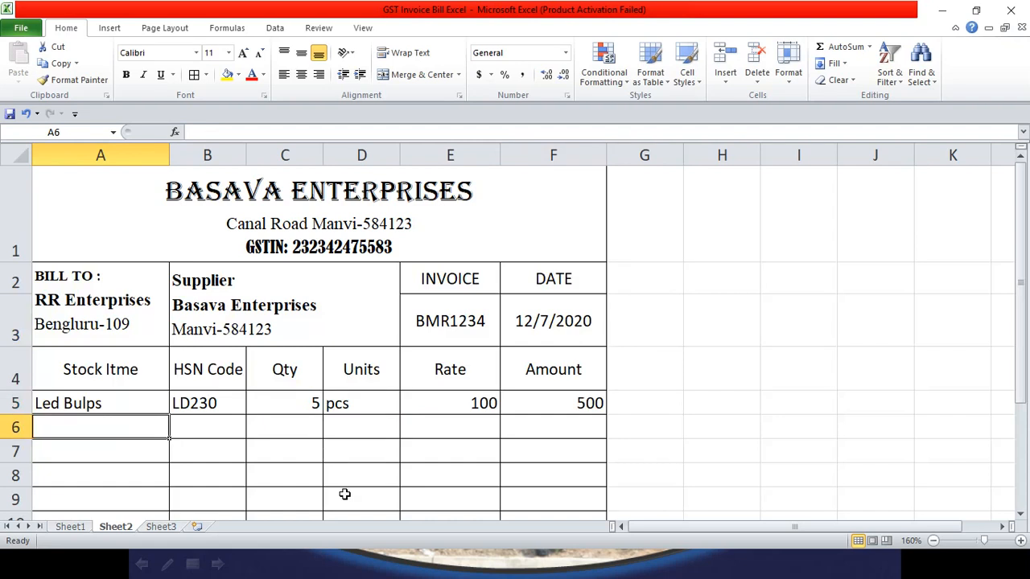
# Step: Enter CFL Bulbs with HSN code CB859 and quantity 5 in the second item row
pyautogui.write('CFL ')
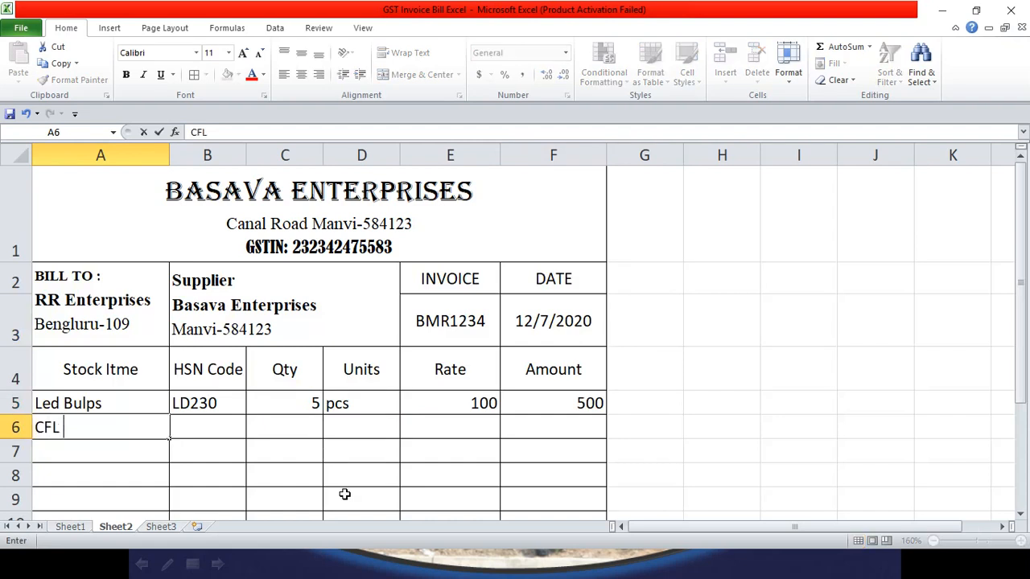
pyautogui.write('Bulbs')
pyautogui.press('Tab')
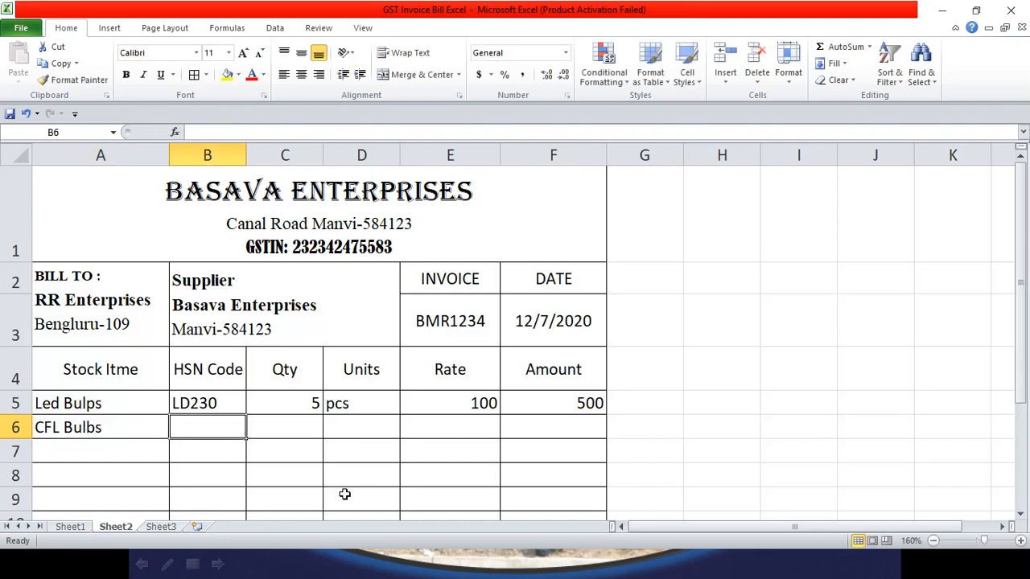
pyautogui.write('C')
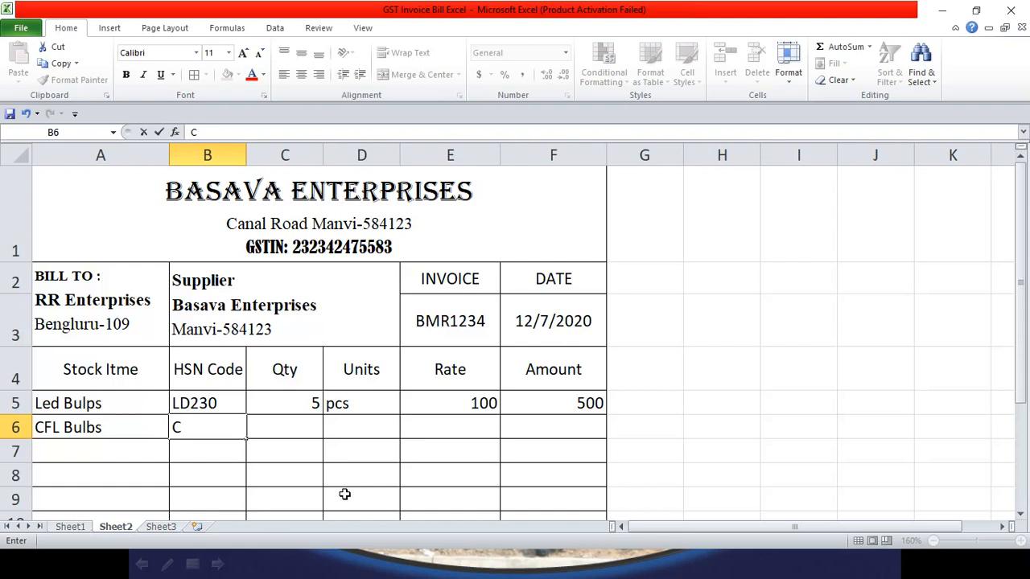
pyautogui.write('B859')
pyautogui.press('Tab')
pyautogui.write('5')
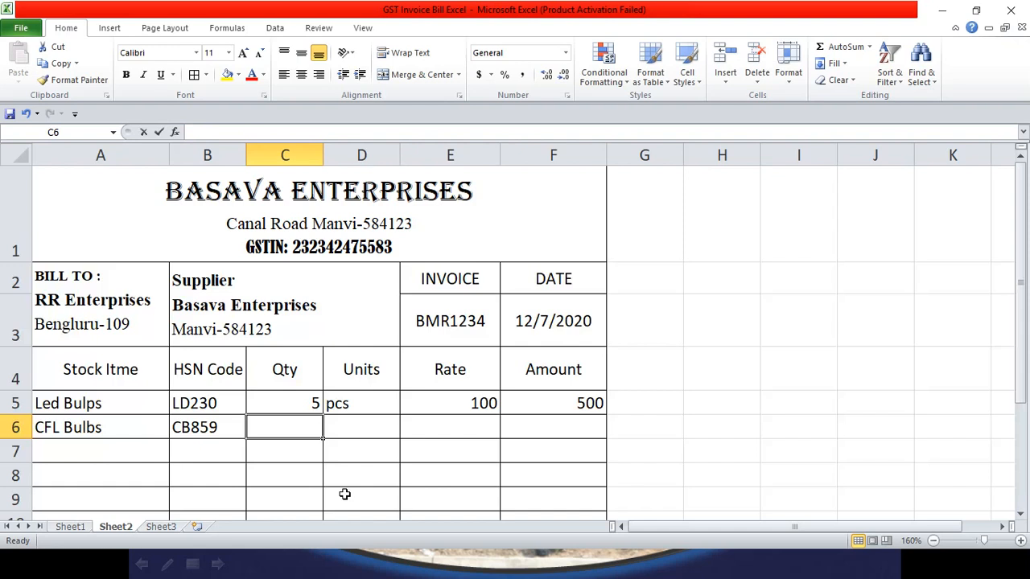
pyautogui.press('Tab')
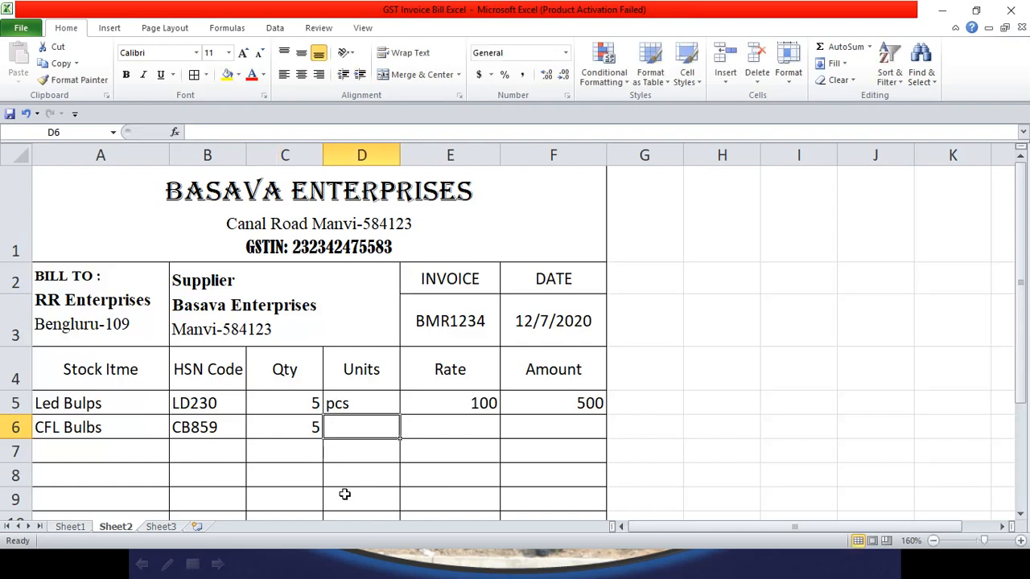
# Step: Set the CFL Bulbs unit to Pcs and its rate to 200
pyautogui.write('No')
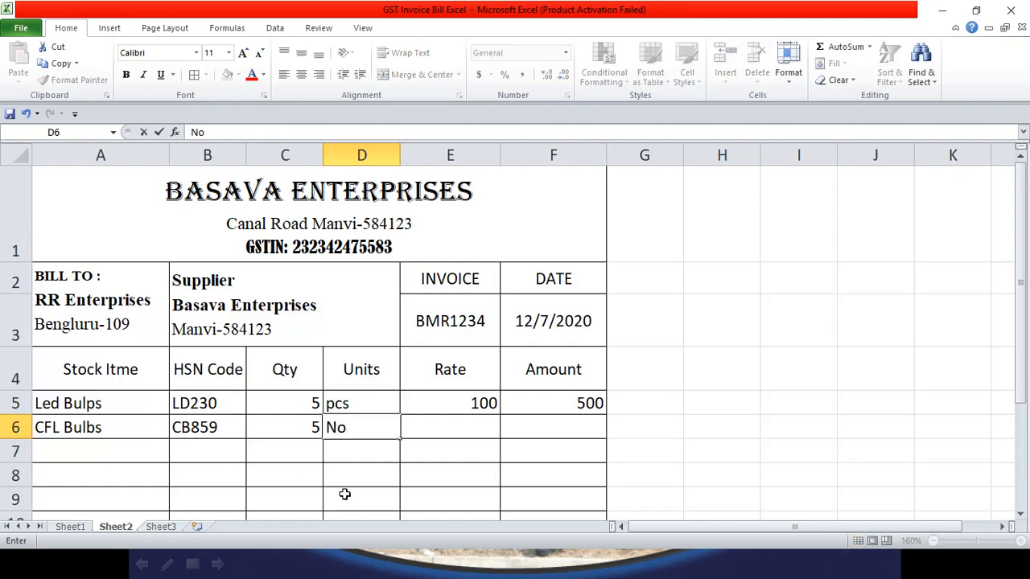
pyautogui.press('Tab')
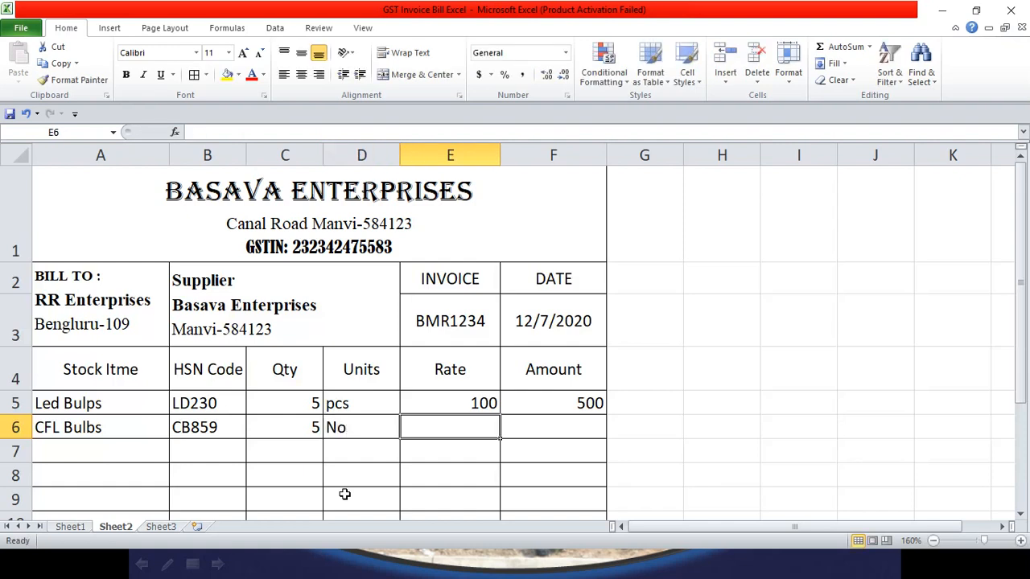
pyautogui.press('Left')
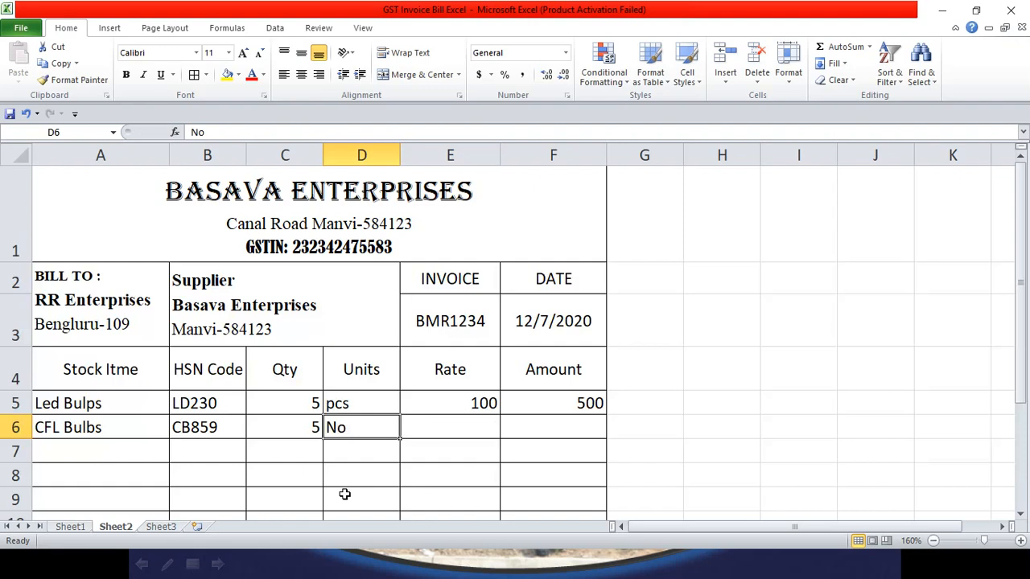
pyautogui.write('Pcs')
pyautogui.press('Tab')
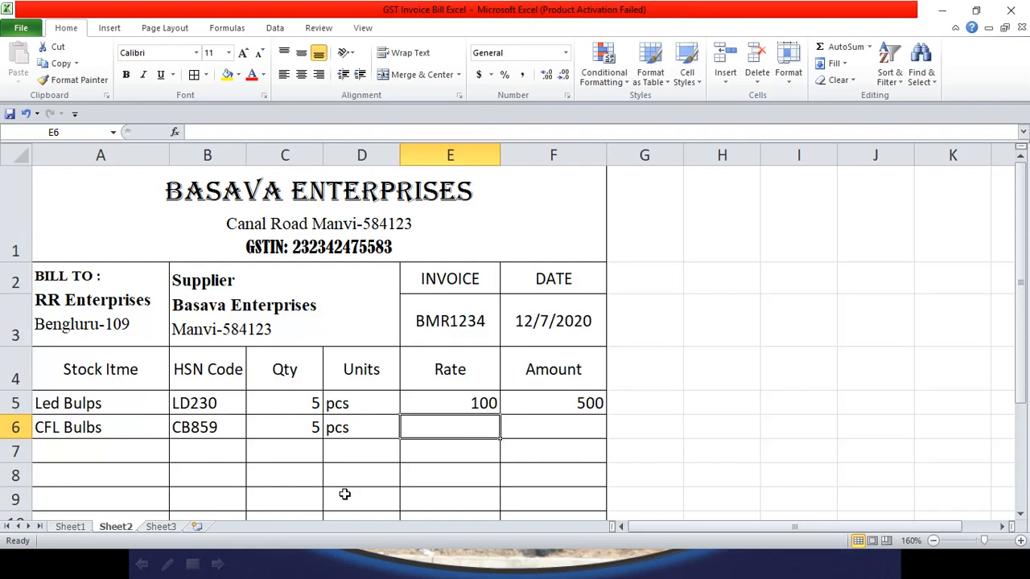
pyautogui.write('1')
pyautogui.press('BackSpace')
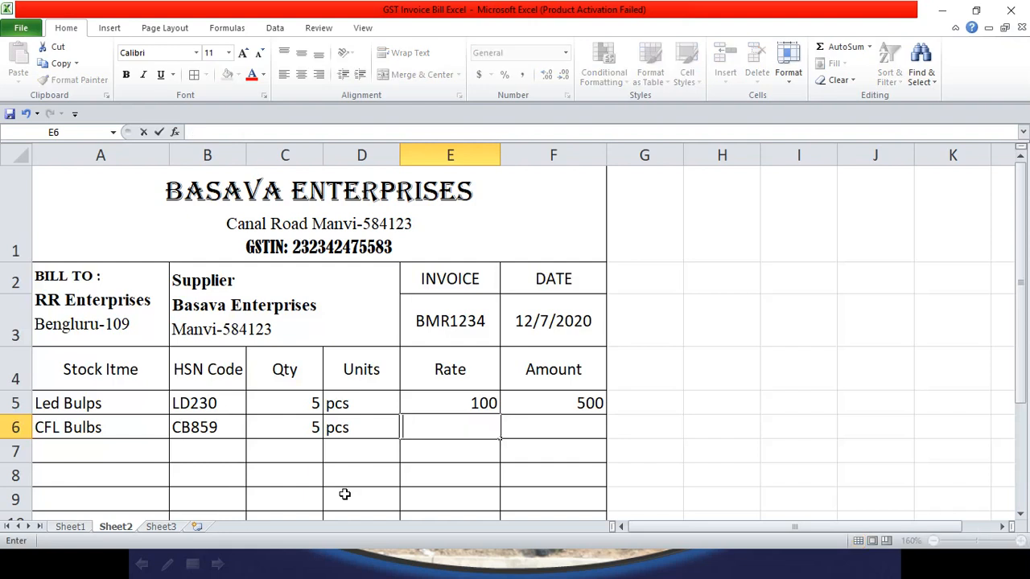
pyautogui.write('200')
pyautogui.press('Tab')
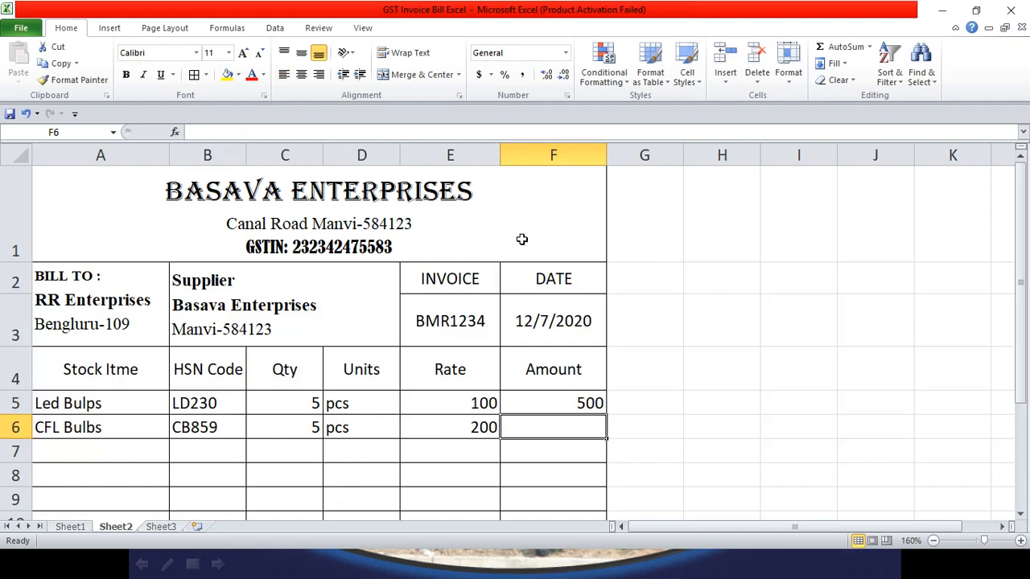
# Step: Fill the F5 Amount formula down through F11, giving 1000 for CFL Bulbs and 0 below
pyautogui.scroll(-2, 584, 324)
pyautogui.scroll(1, 590, 276)
pyautogui.click(590, 227)
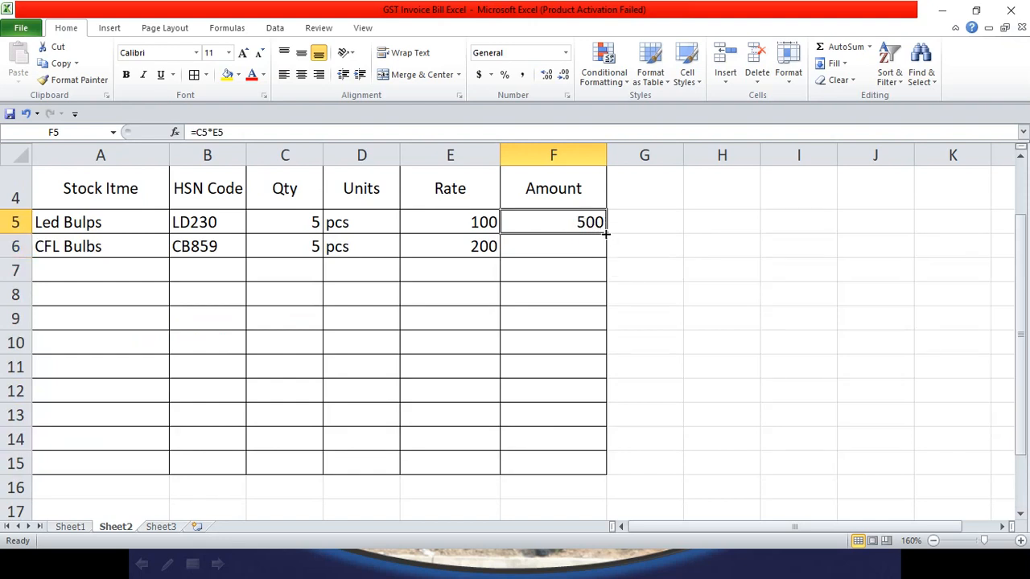
pyautogui.moveTo(606, 233); pyautogui.dragTo(605, 324)
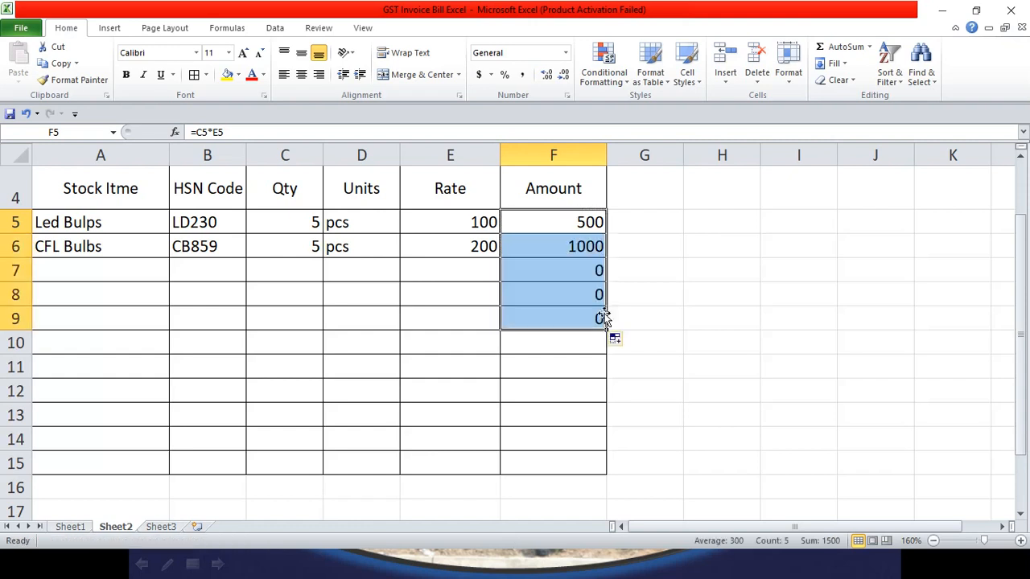
pyautogui.click(591, 272)
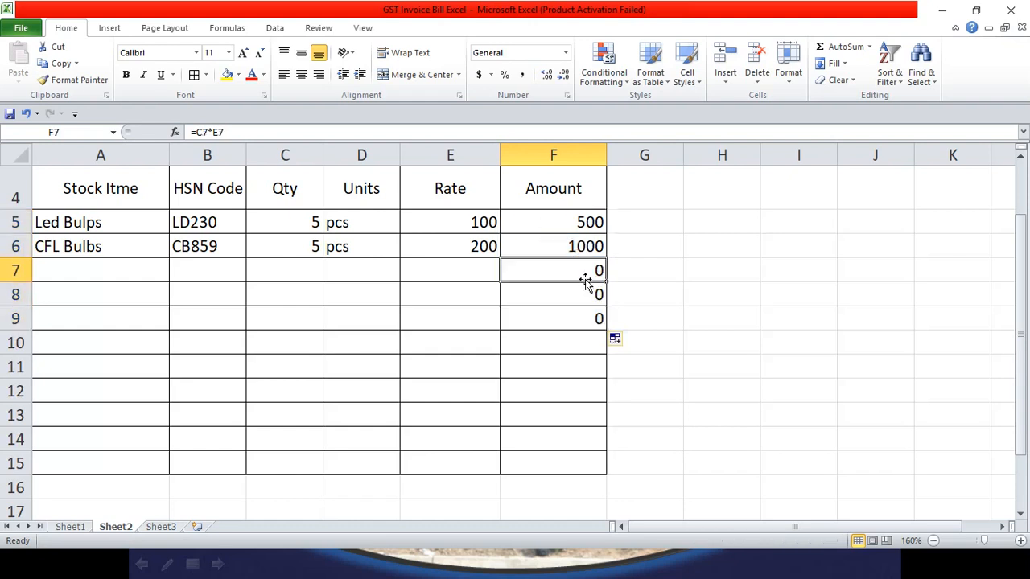
pyautogui.click(587, 340)
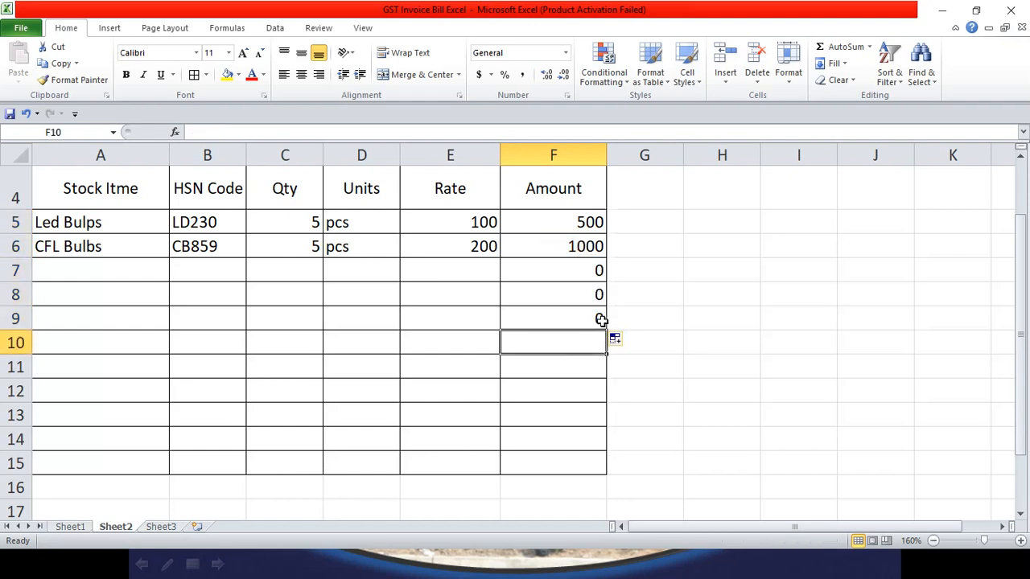
pyautogui.click(602, 320)
pyautogui.moveTo(608, 331); pyautogui.dragTo(605, 368)
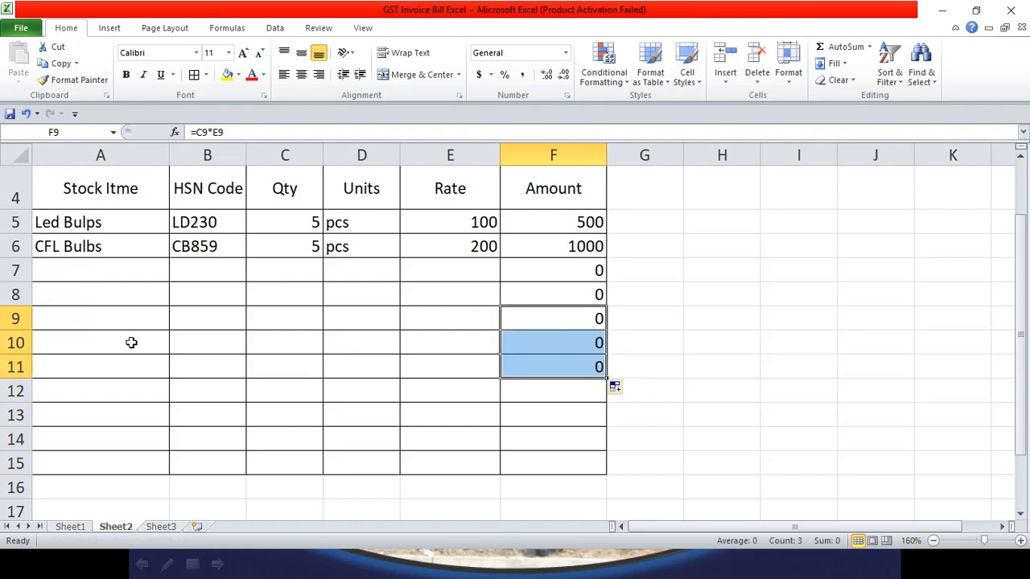
pyautogui.click(56, 272)
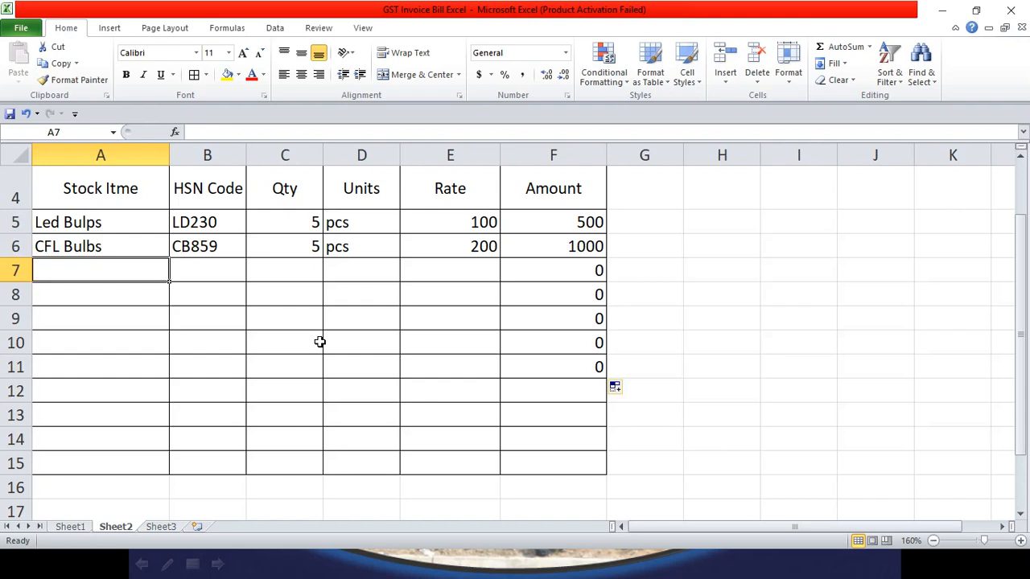
# Step: Enter Table Fan with HSN code T2320 as the third item in row 7
pyautogui.write('ta')
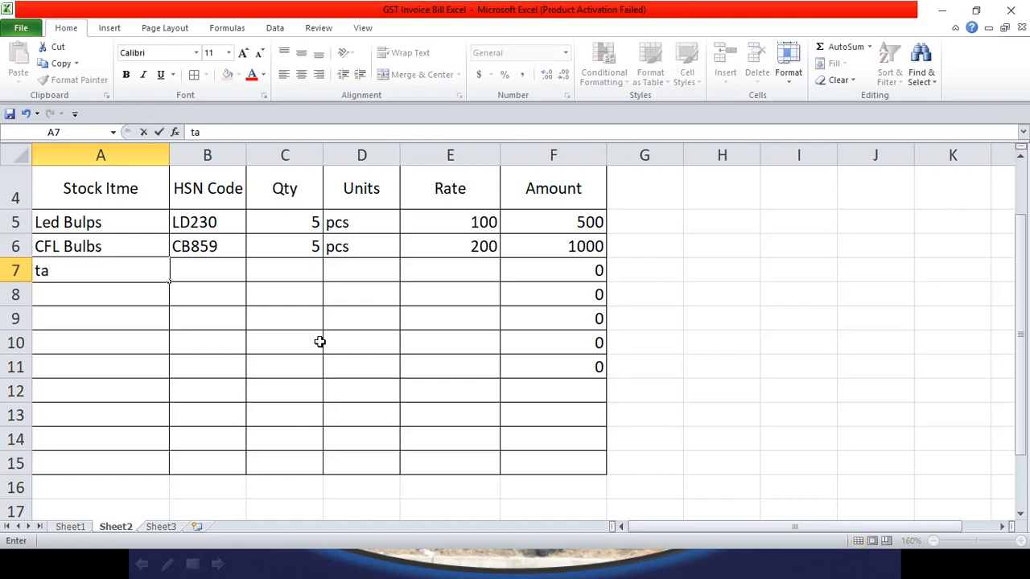
pyautogui.press('BackSpace')
pyautogui.press('BackSpace')
pyautogui.write('Table')
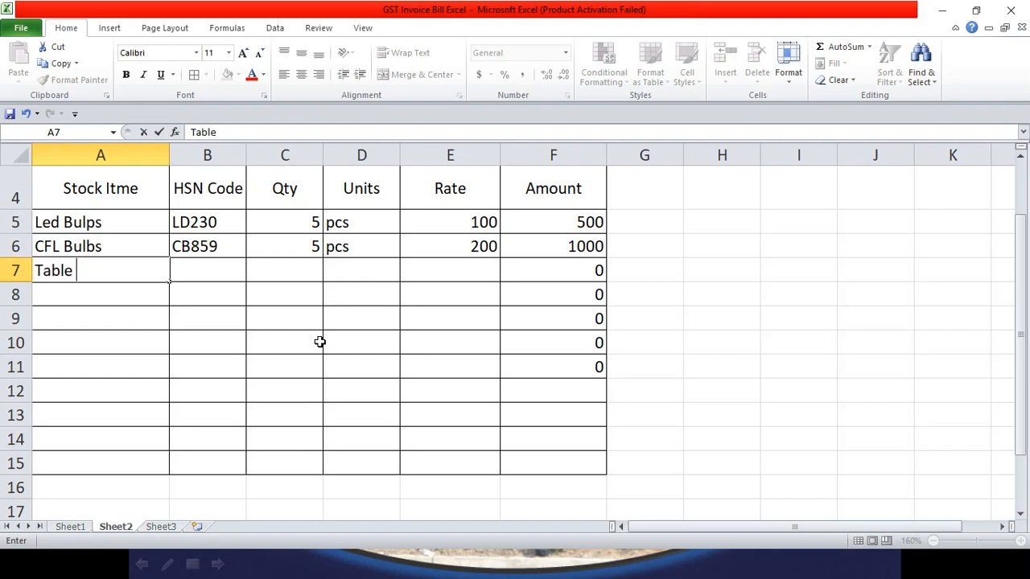
pyautogui.write(' Fan')
pyautogui.press('Tab')
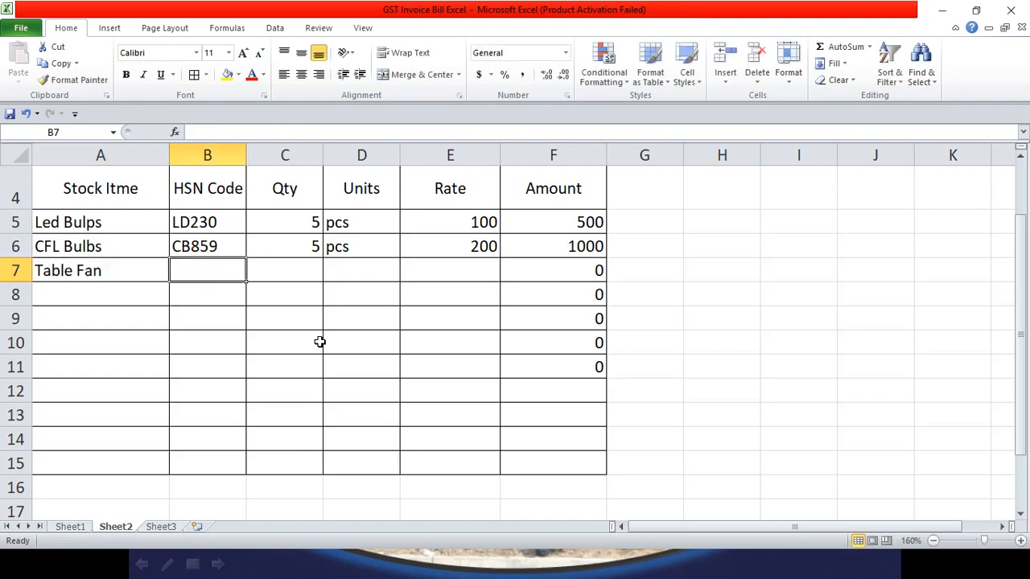
pyautogui.write('t')
pyautogui.press('BackSpace')
pyautogui.write('T')
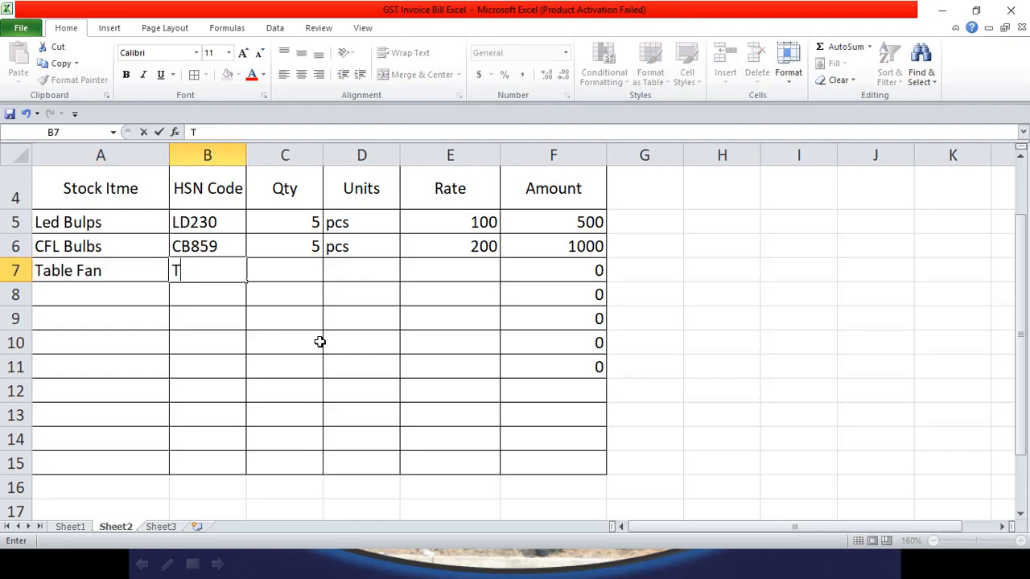
pyautogui.write('2320')
pyautogui.press('Tab')
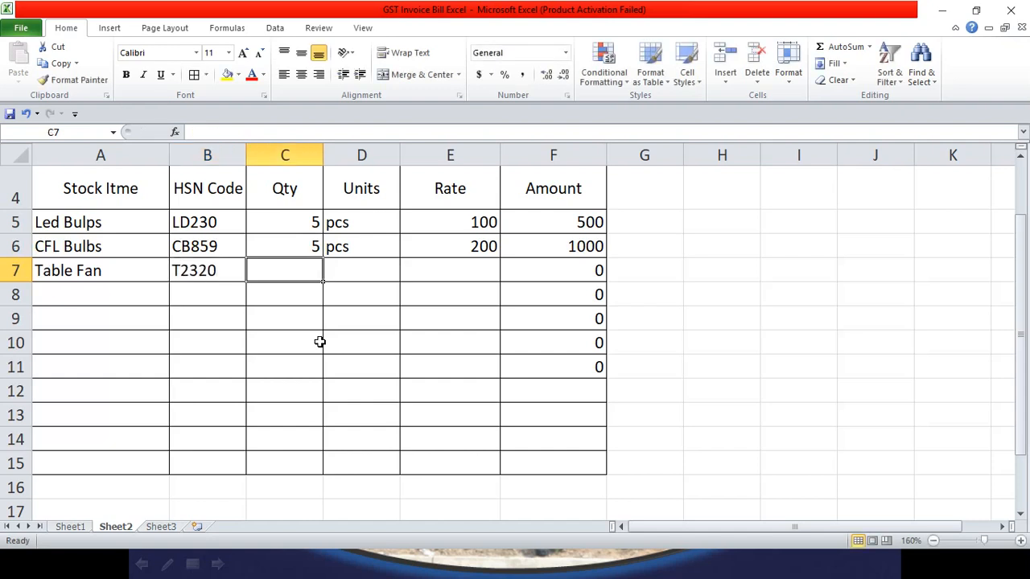
# Step: Give Table Fan quantity 10, unit no and rate 500, so its amount is 5000
pyautogui.write('10')
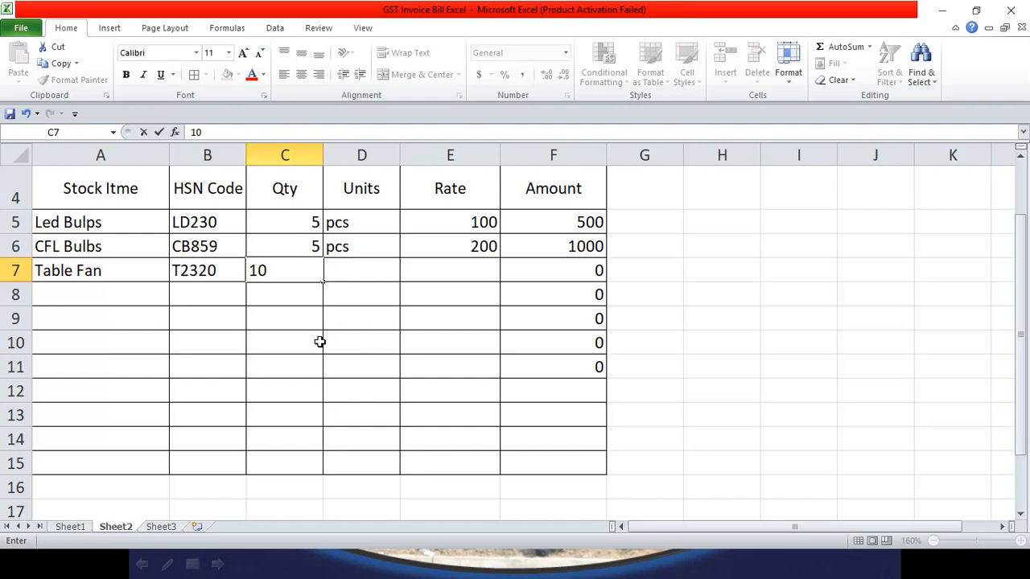
pyautogui.press('Tab')
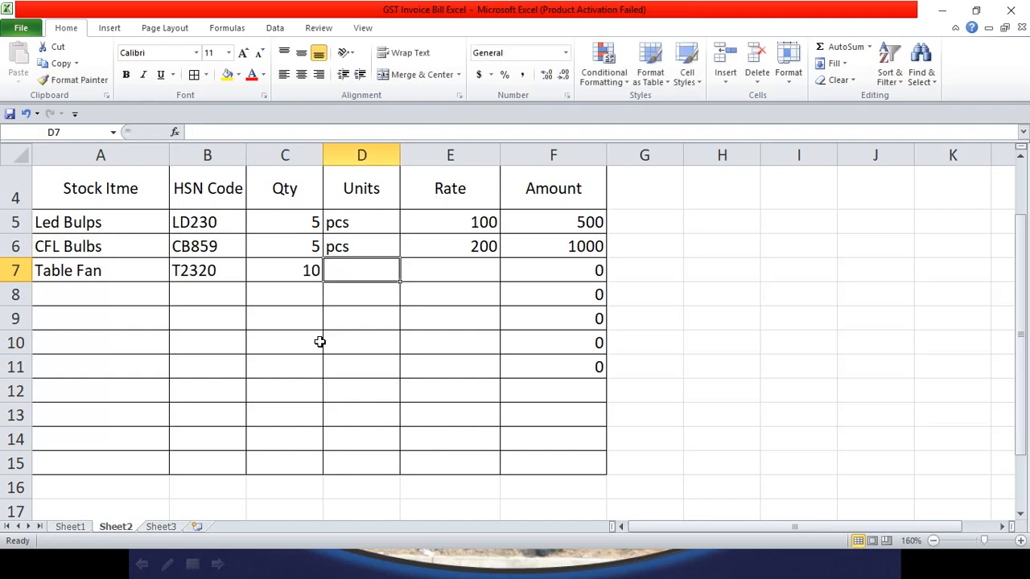
pyautogui.write('no')
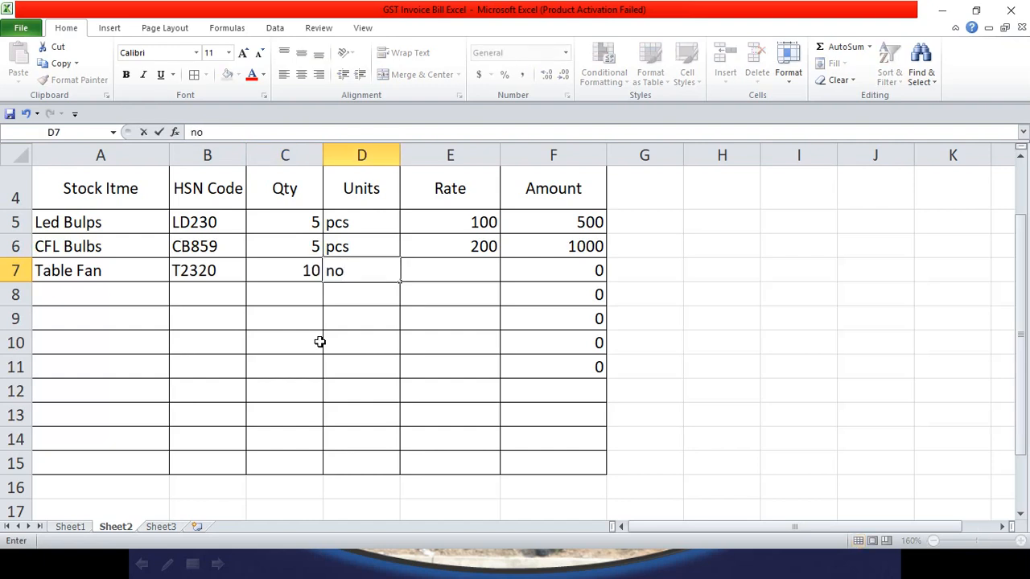
pyautogui.press('Tab')
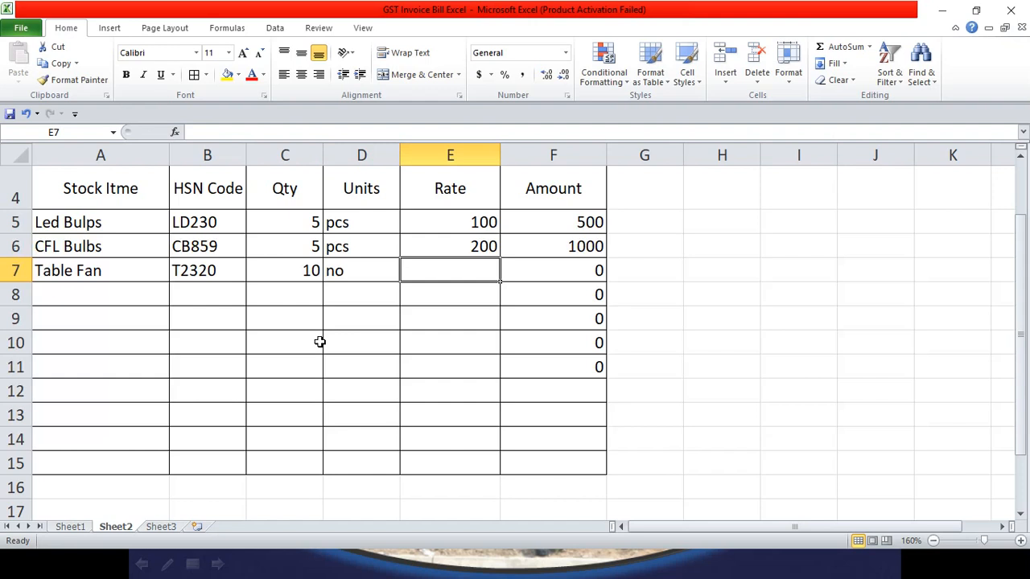
pyautogui.write('500')
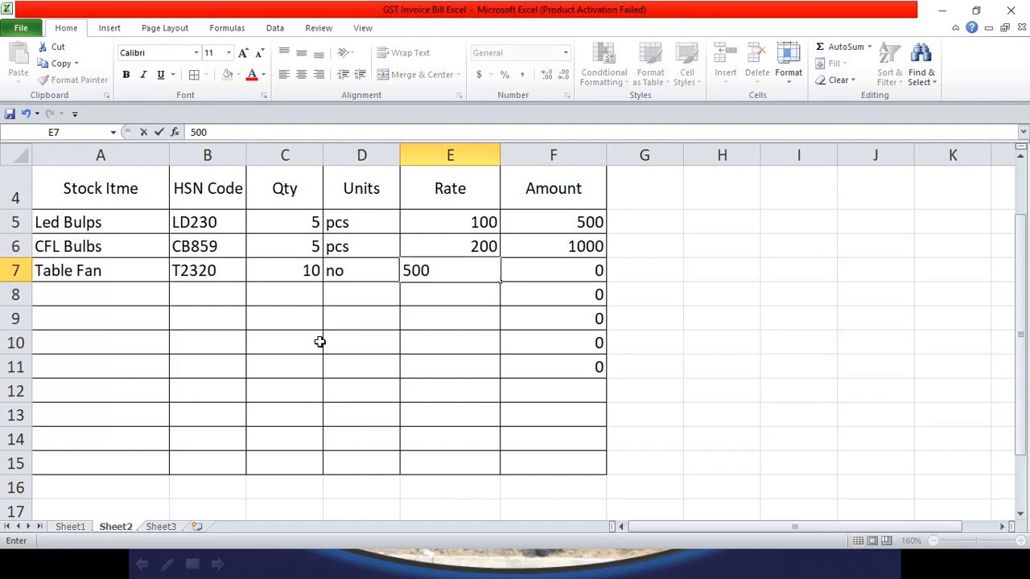
pyautogui.press('Tab')
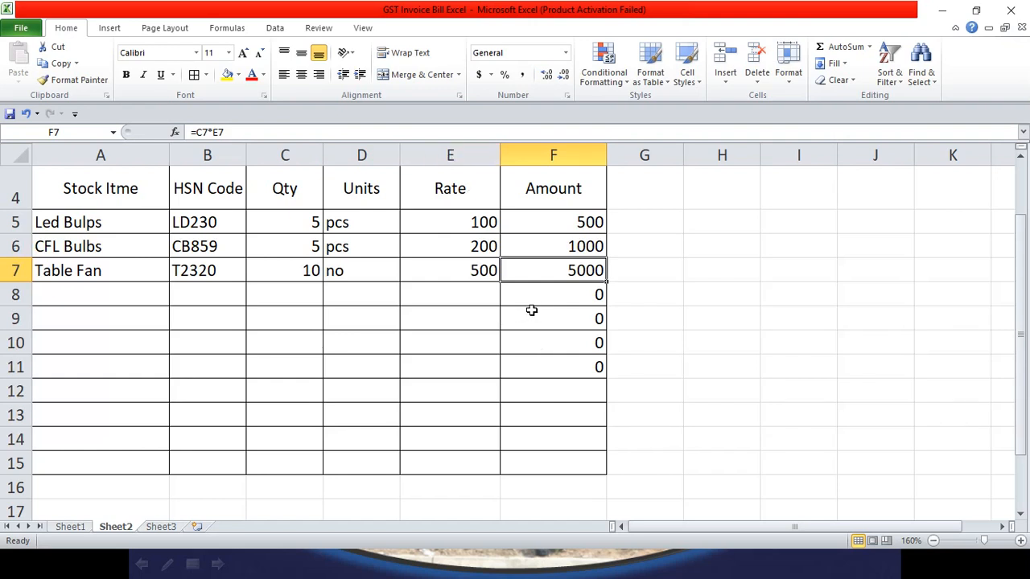
pyautogui.click(525, 395)
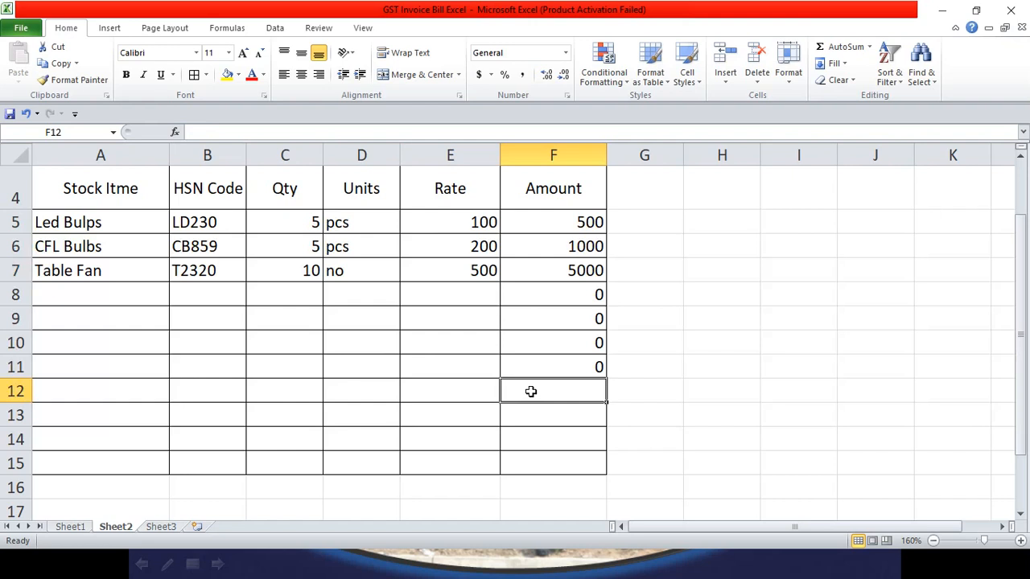
pyautogui.click(114, 396)
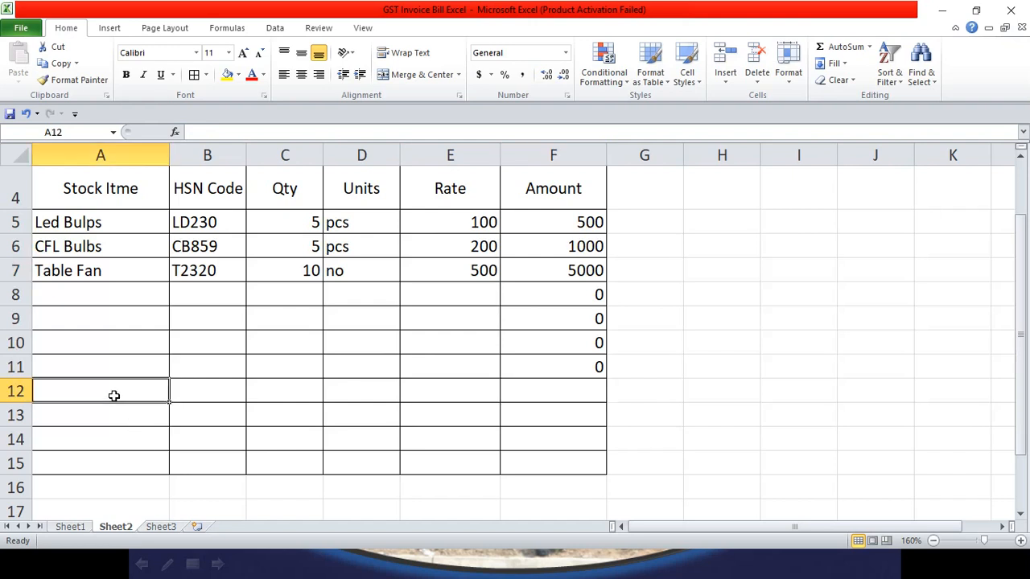
# Step: Review the SUM total in F16 and discount formula in F17 on Sheet1, then return to Sheet2
pyautogui.click(71, 528)
pyautogui.scroll(-1, 105, 422)
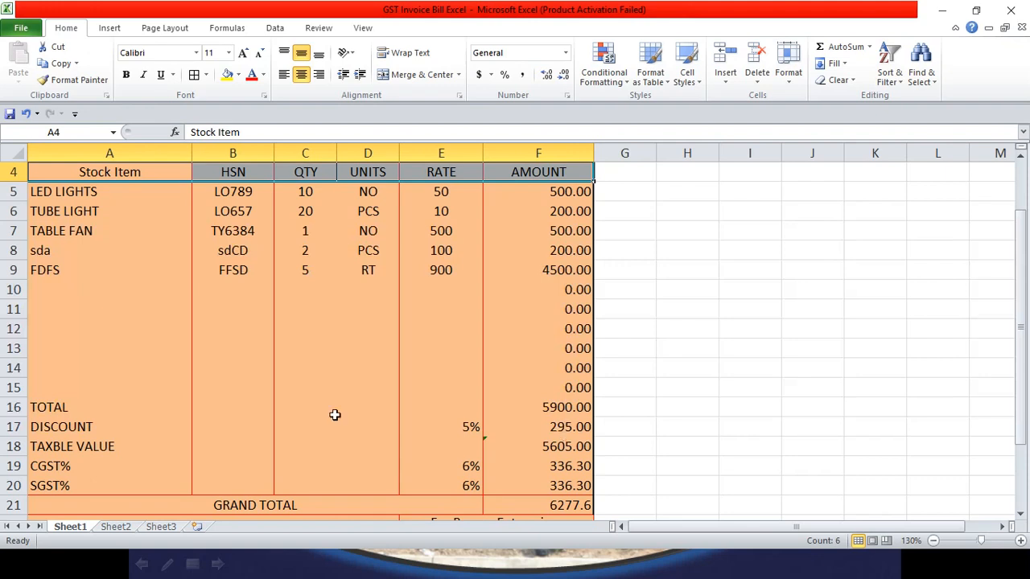
pyautogui.click(577, 427)
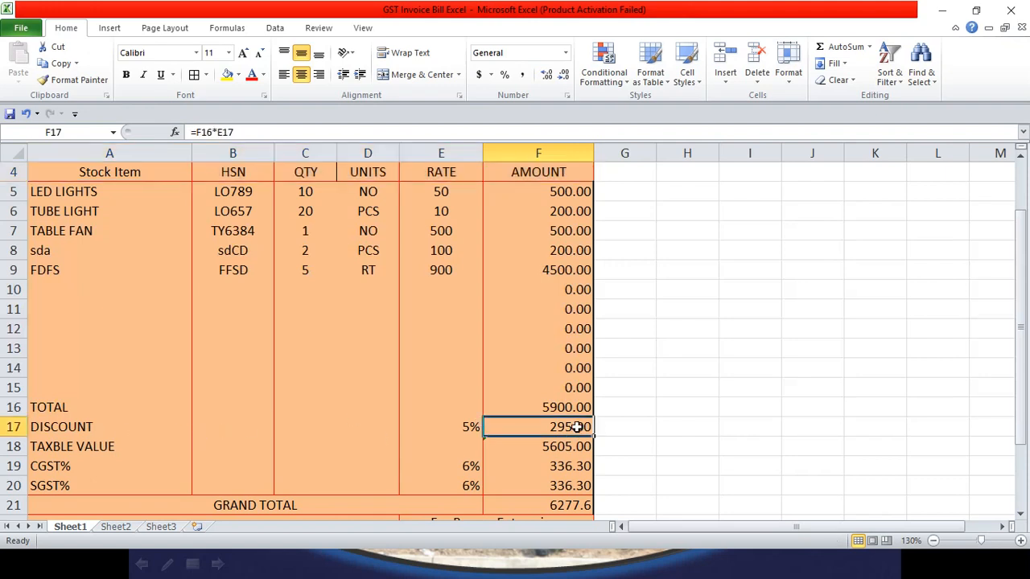
pyautogui.click(570, 407)
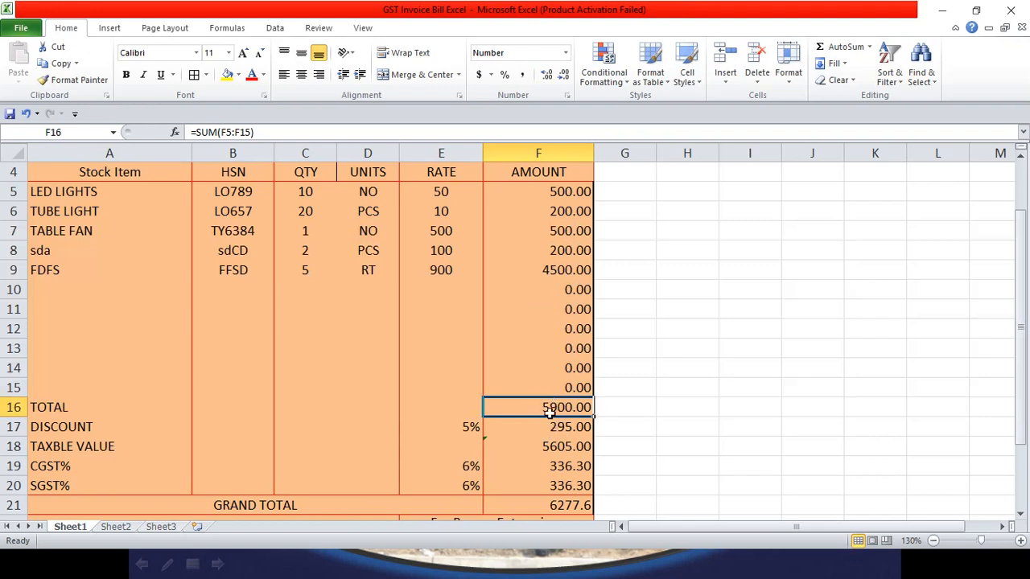
pyautogui.click(569, 427)
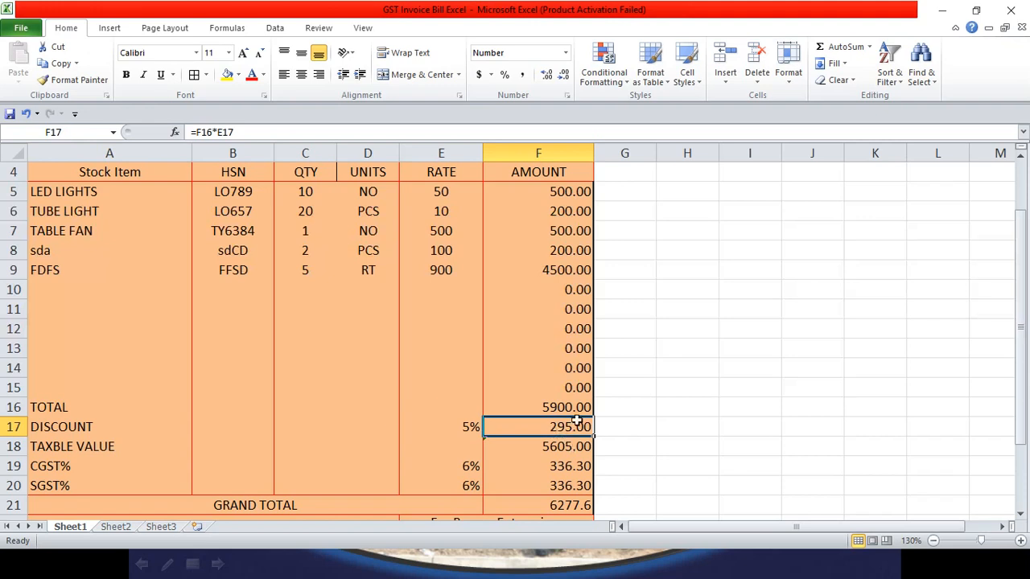
pyautogui.click(119, 529)
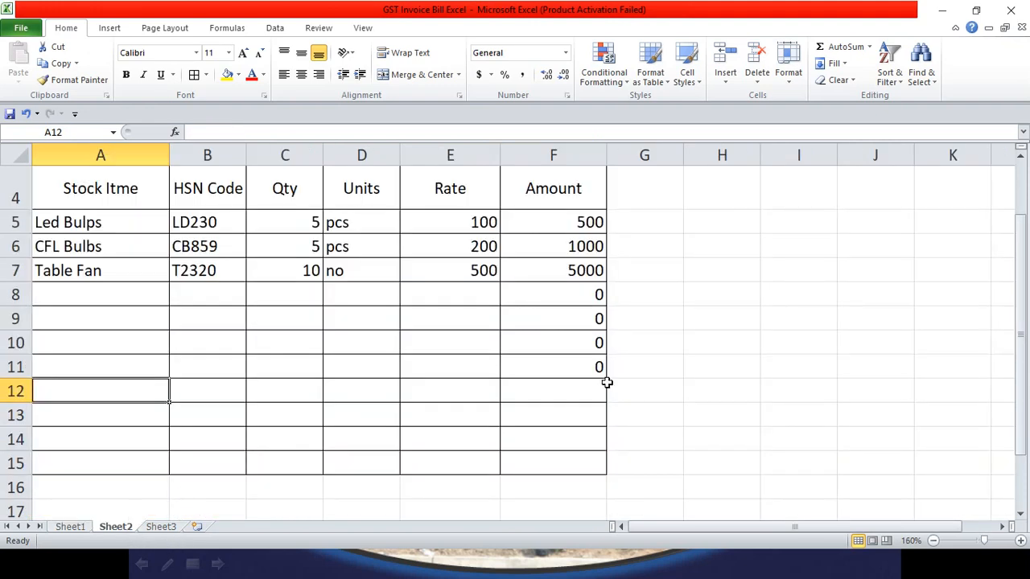
# Step: Enter =SUM(F5:F11) in F12 to total the item amounts to 6500
pyautogui.click(580, 393)
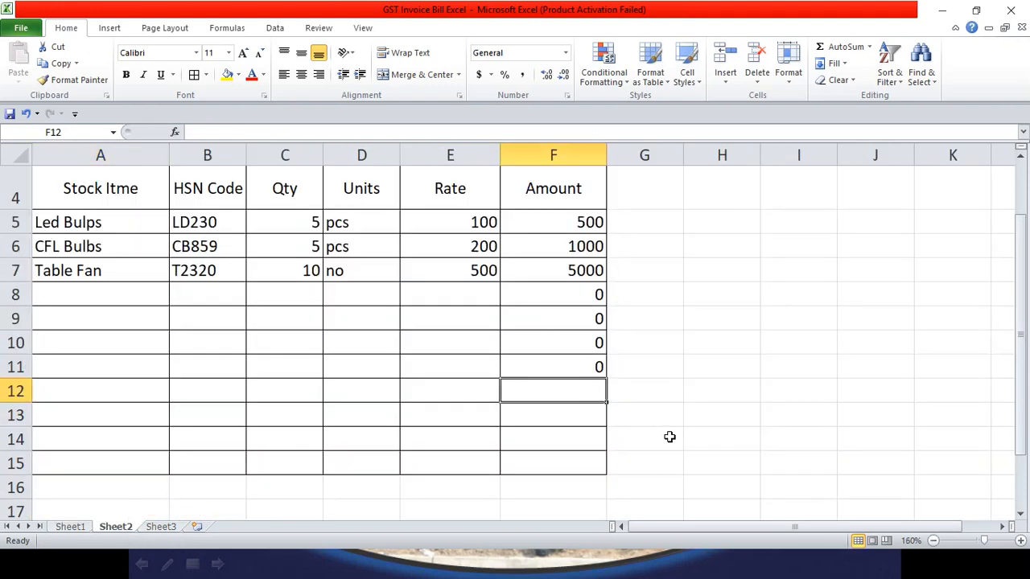
pyautogui.write('=')
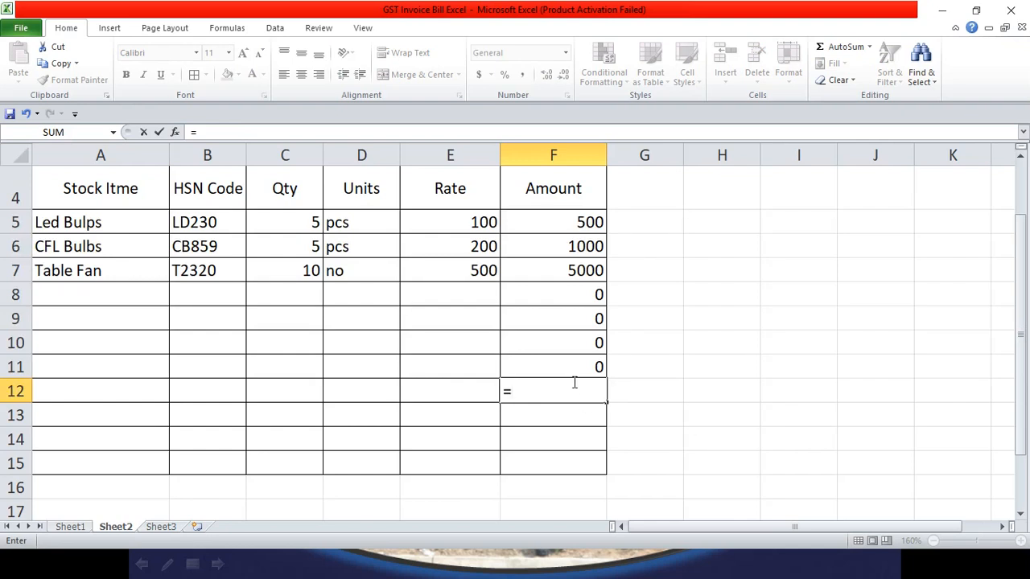
pyautogui.write('sum')
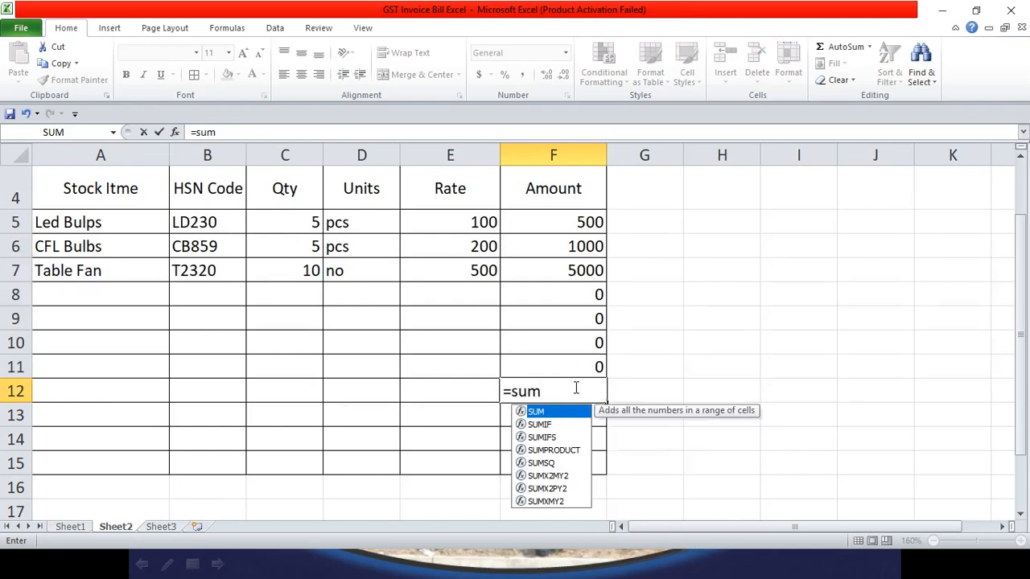
pyautogui.write('(')
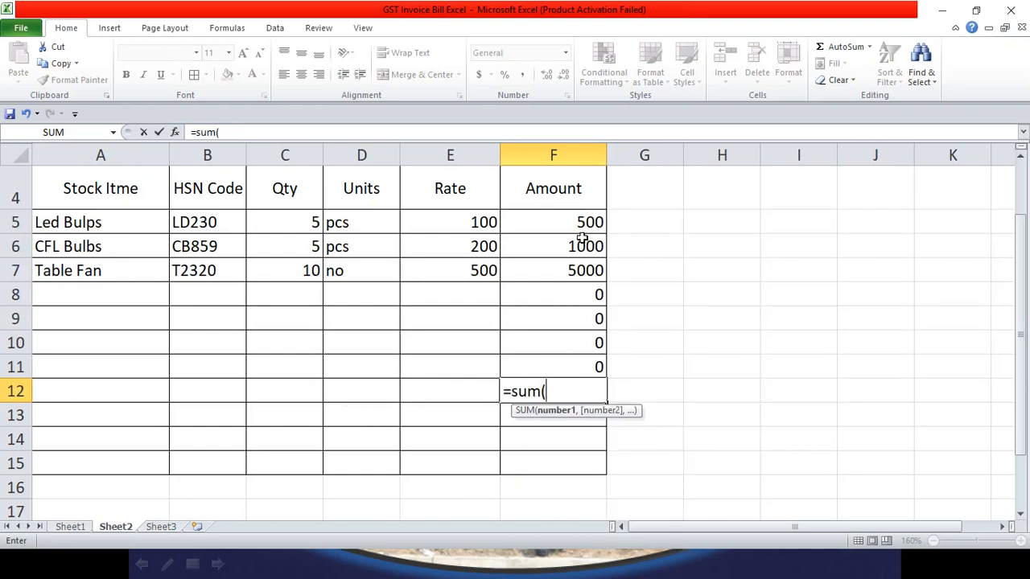
pyautogui.moveTo(585, 221); pyautogui.dragTo(584, 367)
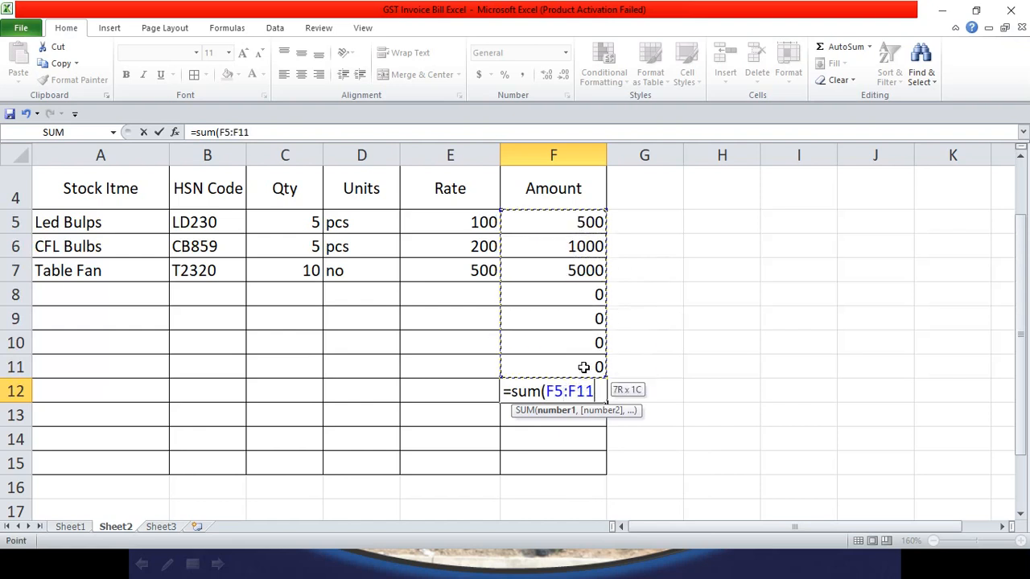
pyautogui.write(')')
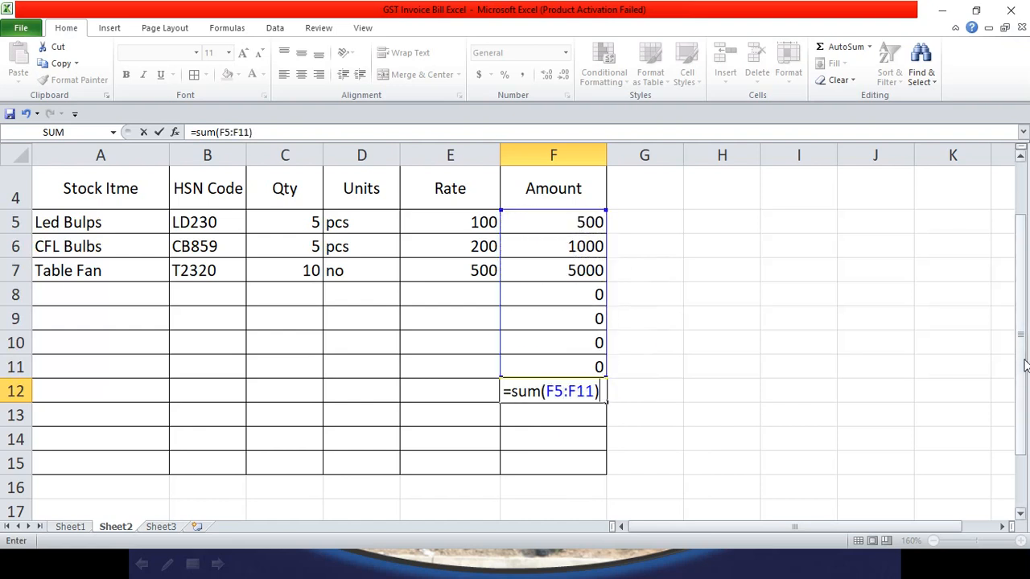
pyautogui.press('Return')
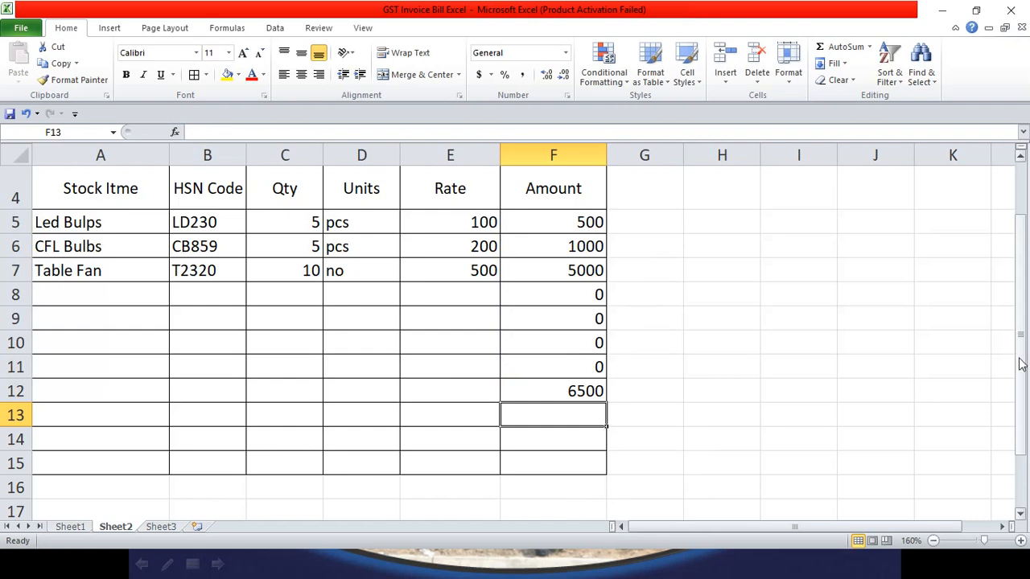
pyautogui.click(64, 531)
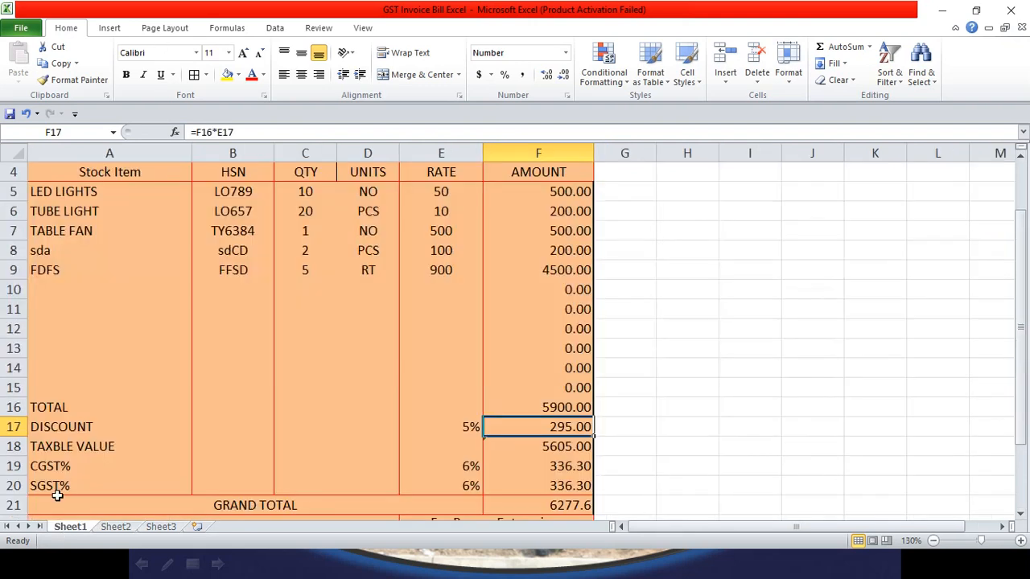
pyautogui.click(132, 528)
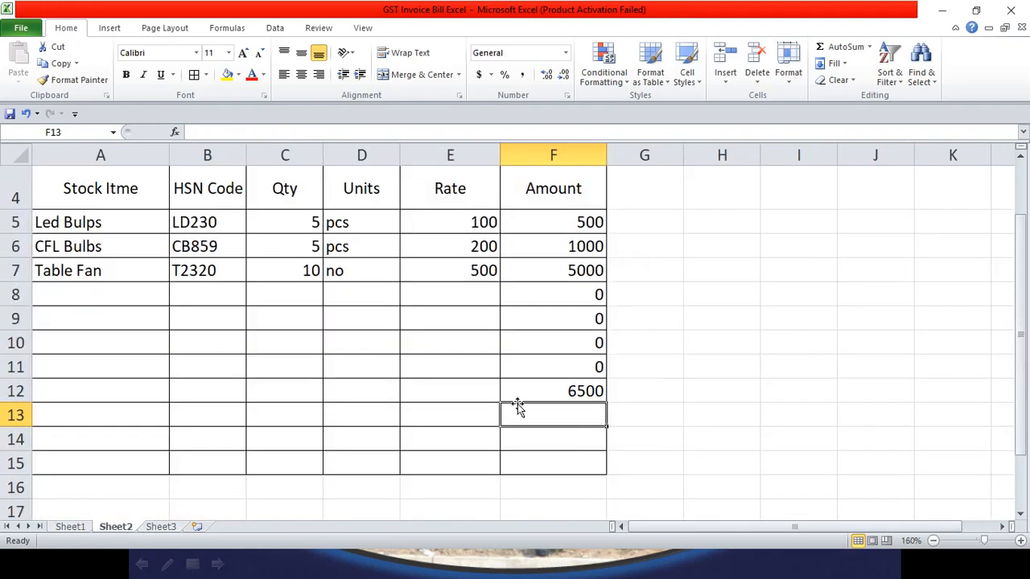
pyautogui.click(44, 393)
# Step: Label A12 Total and A13 Discount, and enter a 5% discount rate in E13
pyautogui.write('Total')
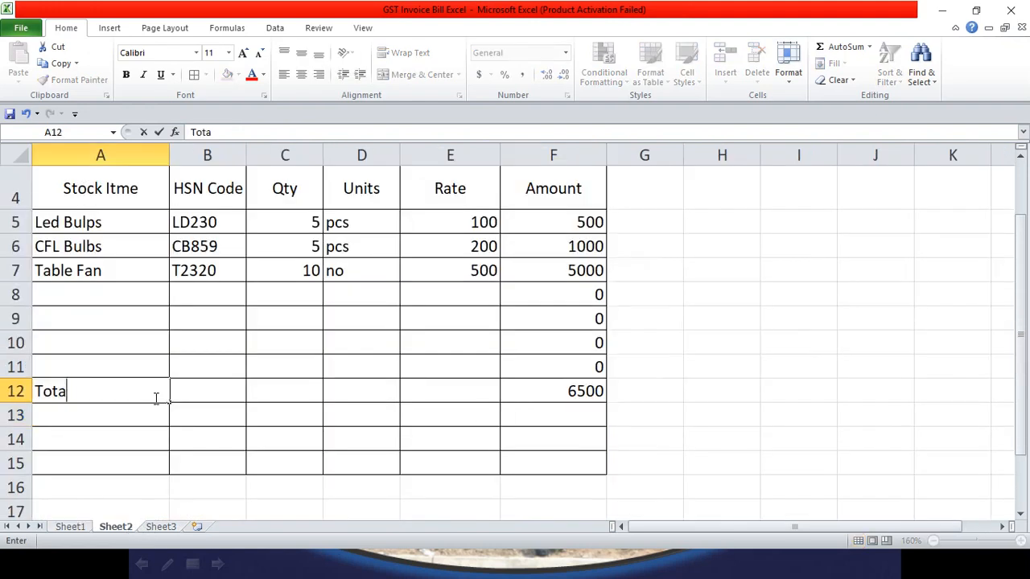
pyautogui.click(74, 416)
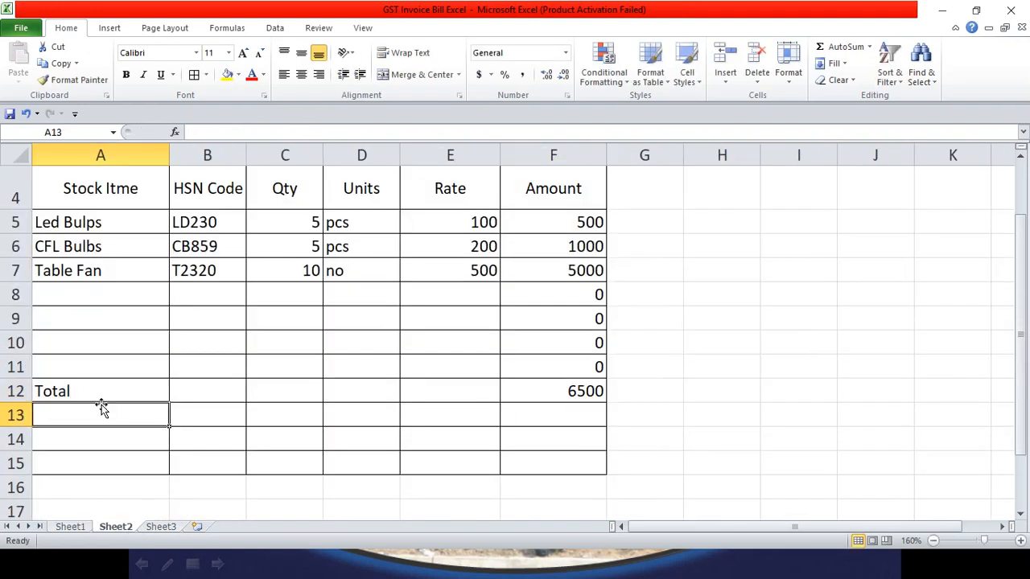
pyautogui.write('Disc')
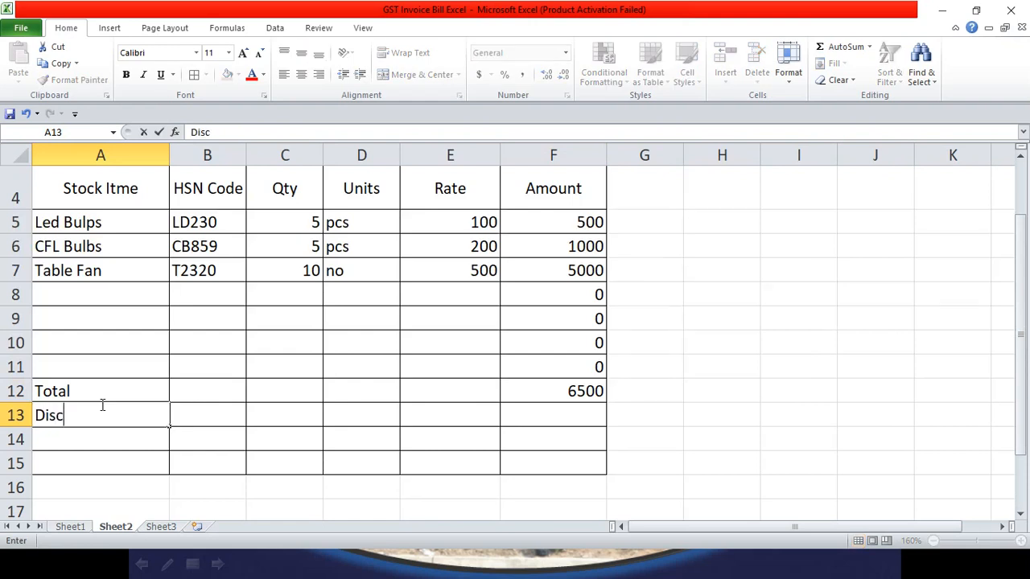
pyautogui.write('ount')
pyautogui.press('Tab')
pyautogui.press('Tab')
pyautogui.press('Tab')
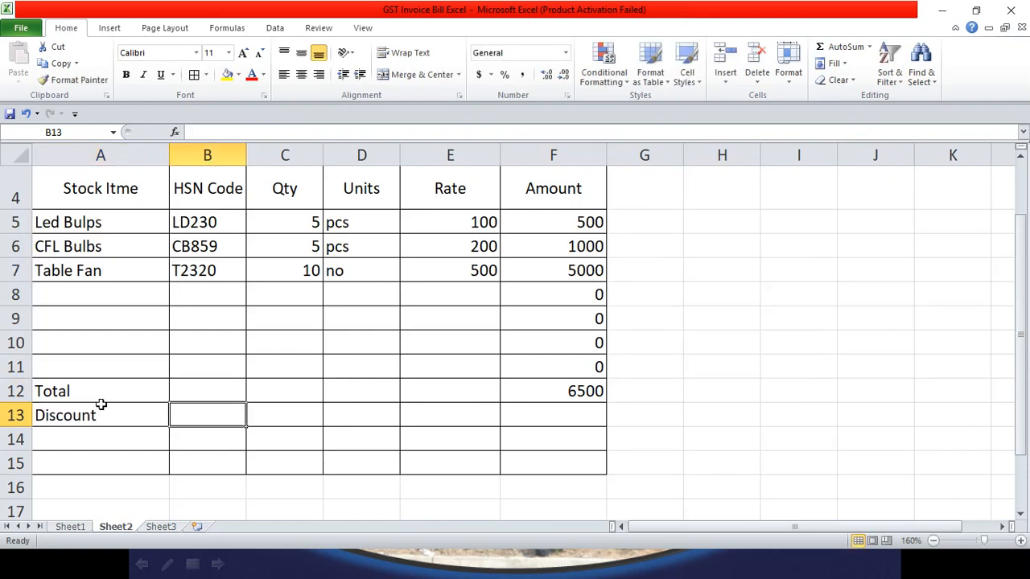
pyautogui.press('Tab')
pyautogui.write('5')
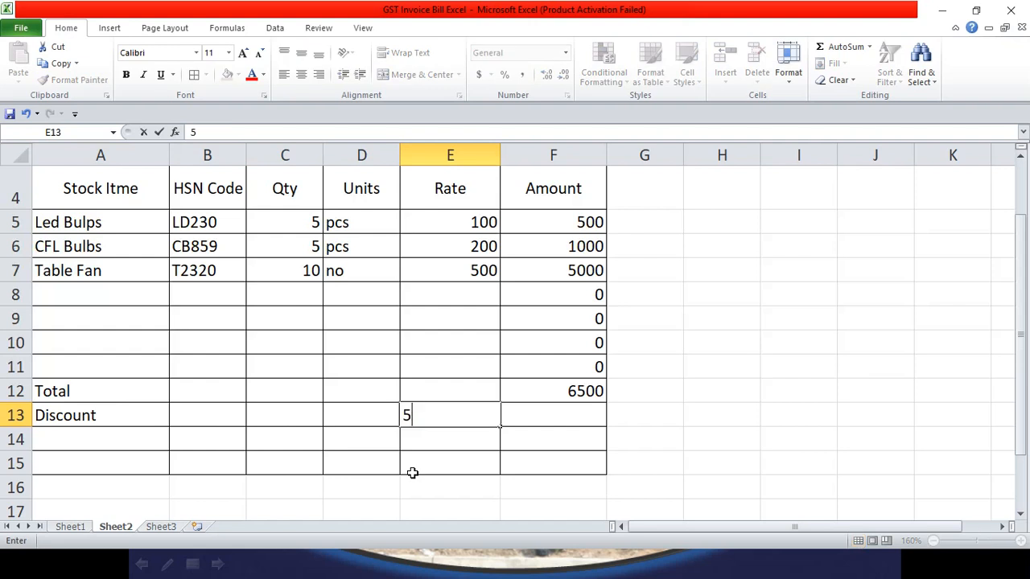
pyautogui.write('&')
pyautogui.press('BackSpace')
pyautogui.write('%')
pyautogui.press('Tab')
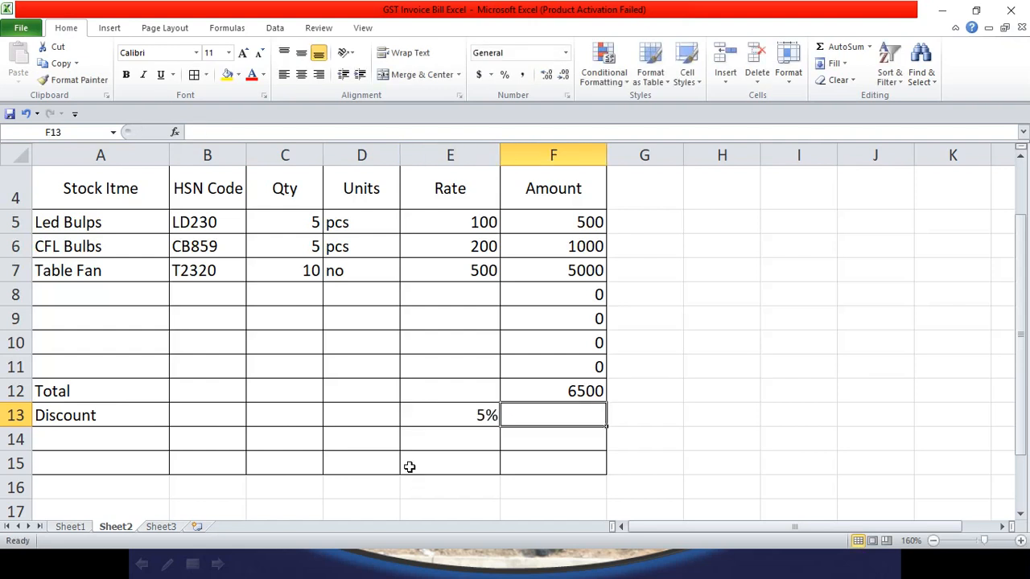
# Step: Enter =F12*E13 in F13 to compute the 325 discount
pyautogui.write('=')
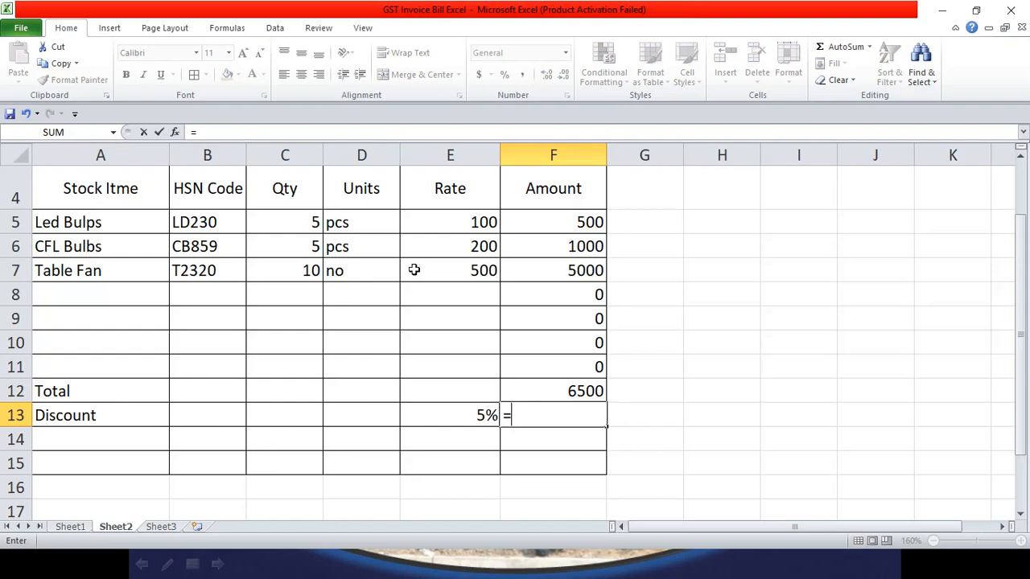
pyautogui.click(584, 389)
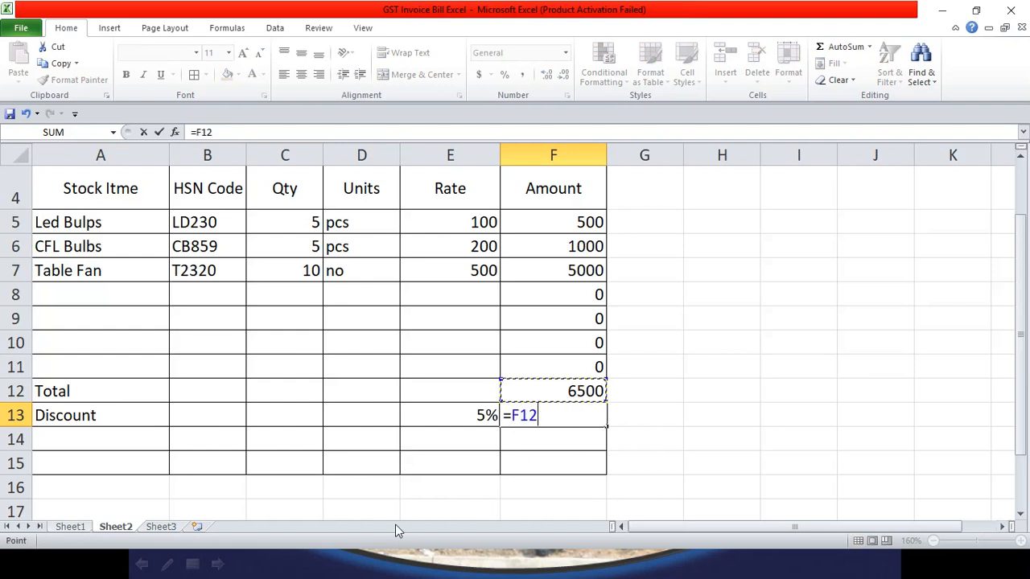
pyautogui.write('*')
pyautogui.click(460, 415)
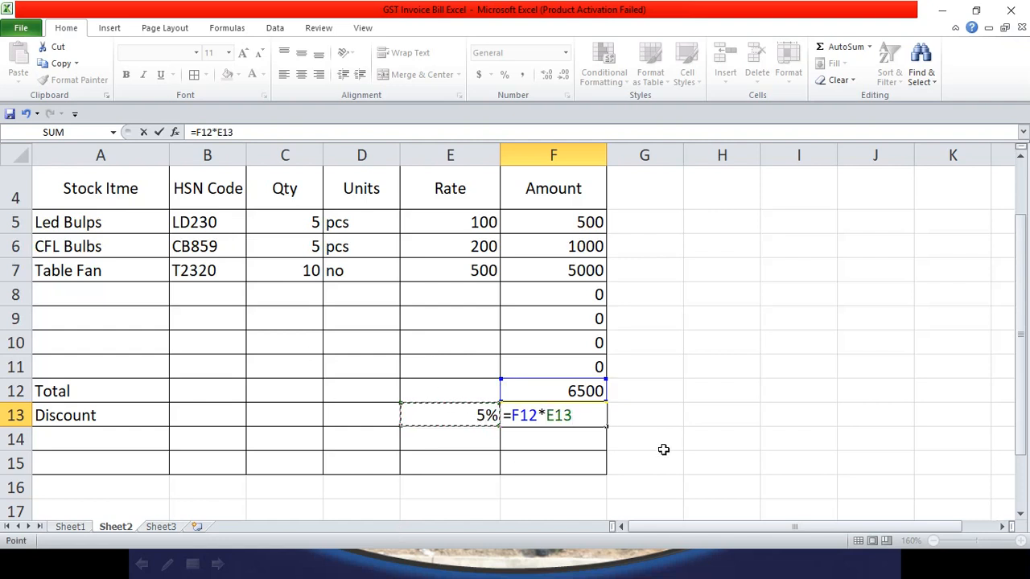
pyautogui.press('Return')
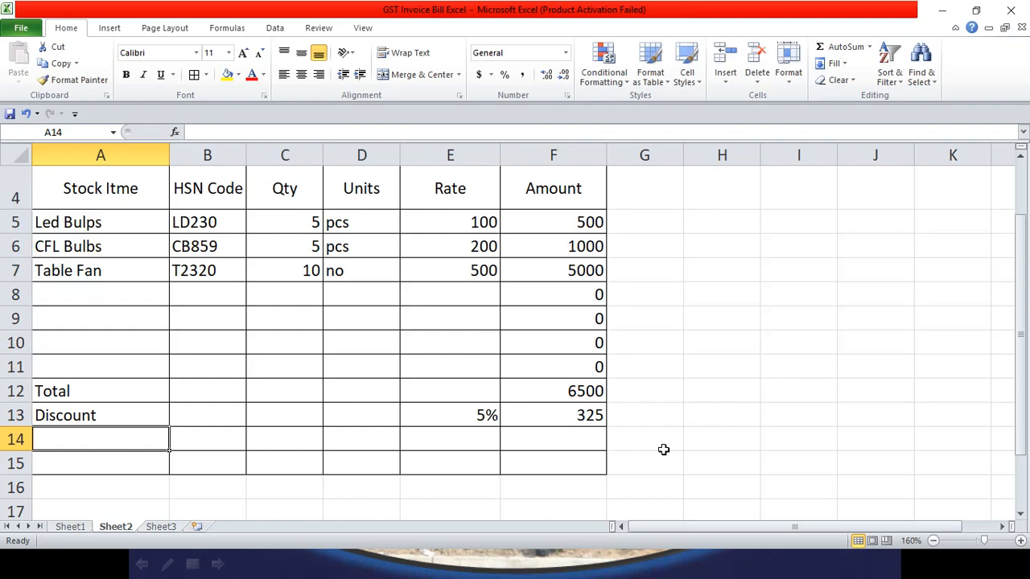
# Step: Change the E13 discount rate from 5% to 2%, making the discount 130
pyautogui.click(485, 415)
pyautogui.doubleClick(479, 419)
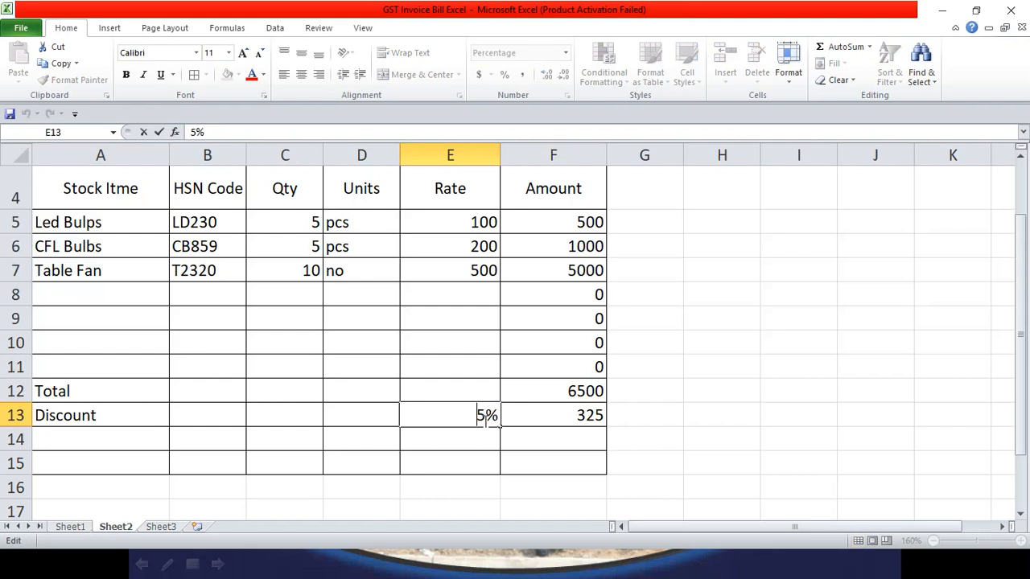
pyautogui.press('BackSpace')
pyautogui.write('2')
pyautogui.press('Tab')
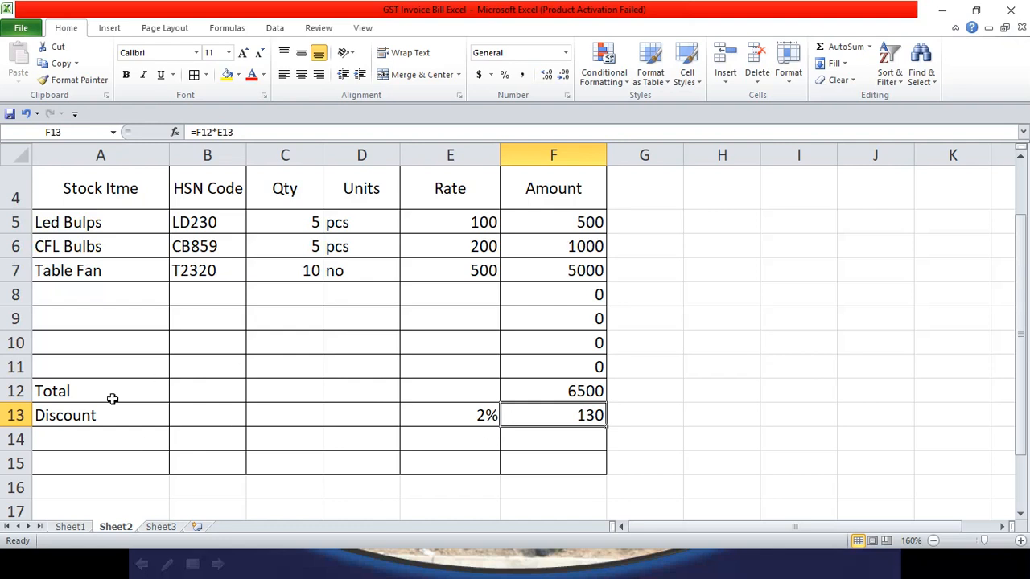
# Step: Type the labels CGST% in A14 and SGST% in A15
pyautogui.click(89, 439)
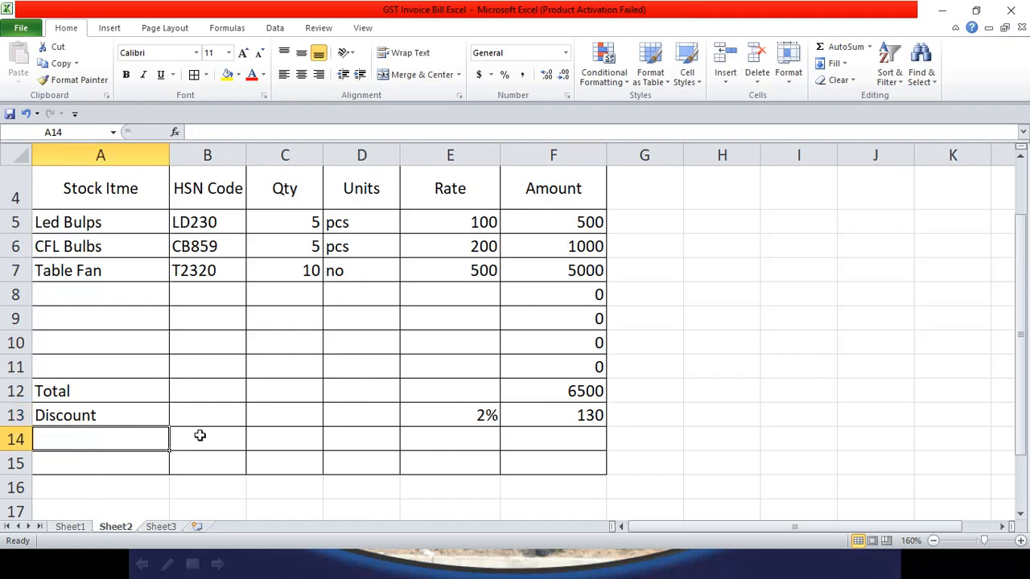
pyautogui.write('CGST')
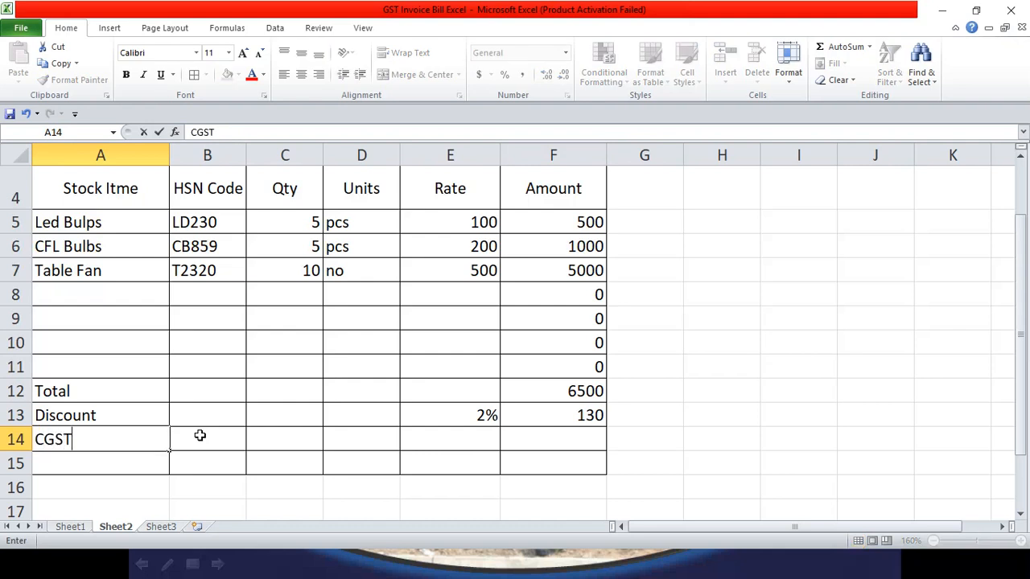
pyautogui.write('%')
pyautogui.press('Return')
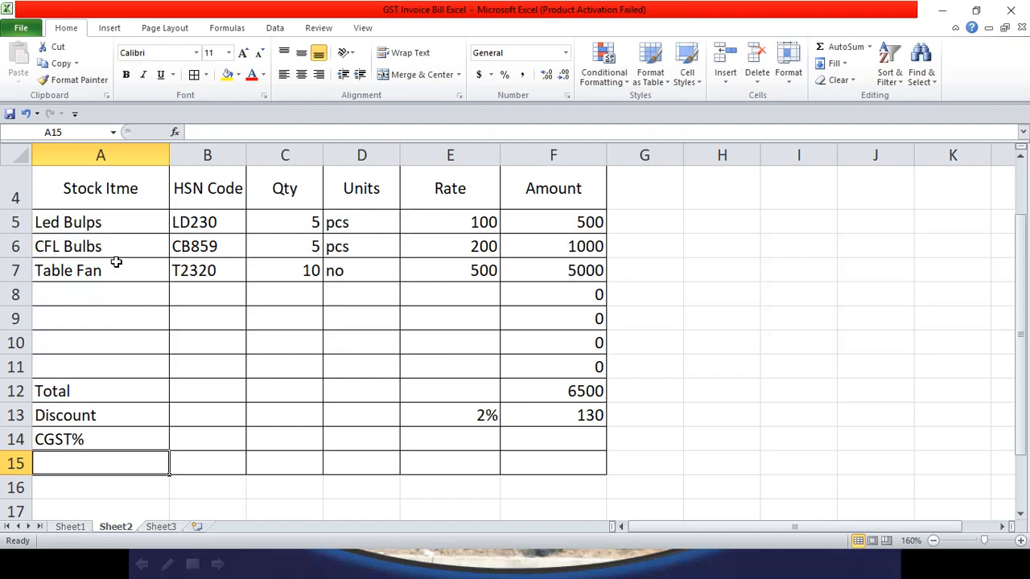
pyautogui.write('SGST')
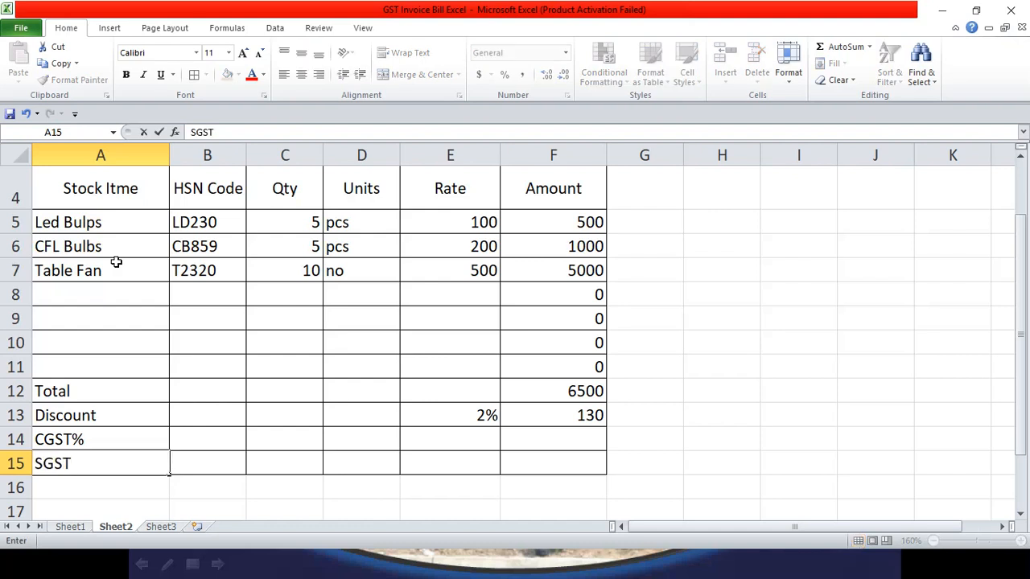
pyautogui.write('%')
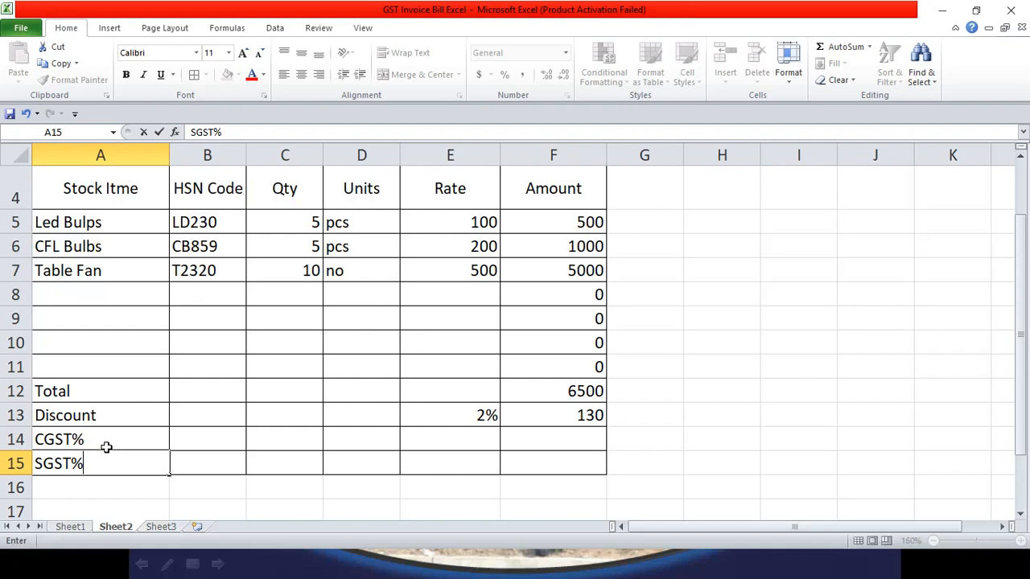
# Step: Enter 6% as the CGST% rate in E14 and the SGST% rate in E15
pyautogui.click(467, 443)
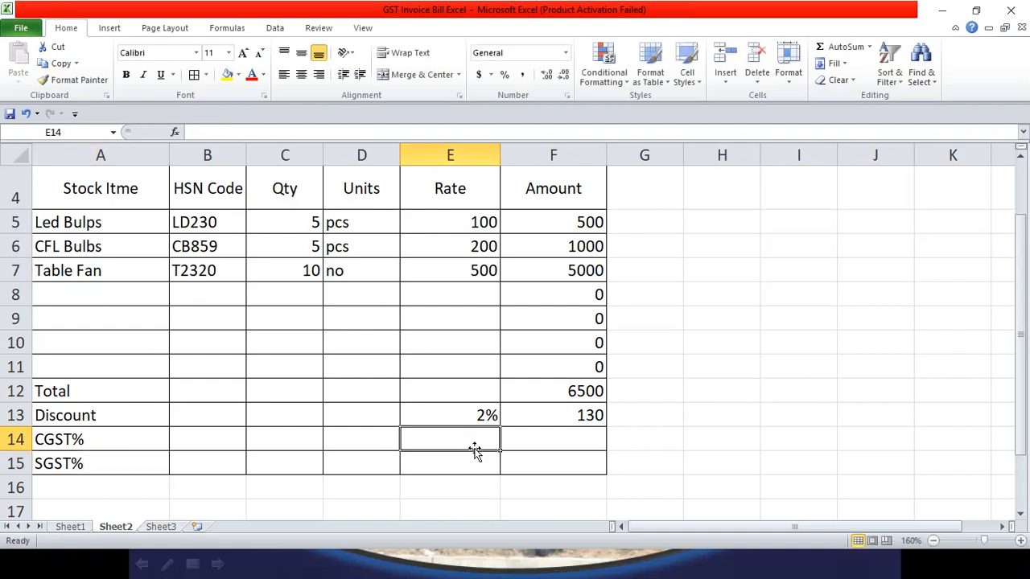
pyautogui.write('6')
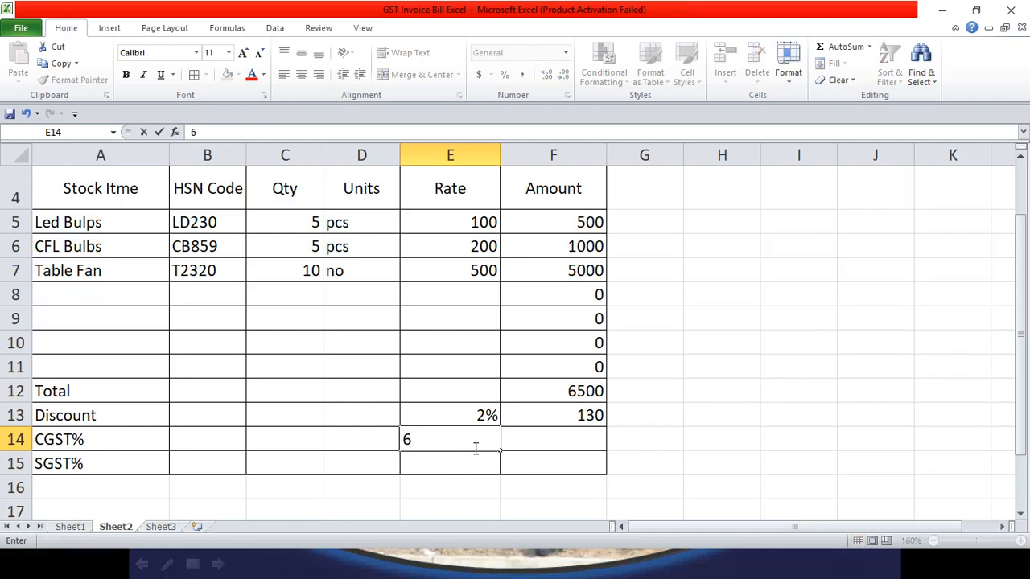
pyautogui.write('%')
pyautogui.press('Tab')
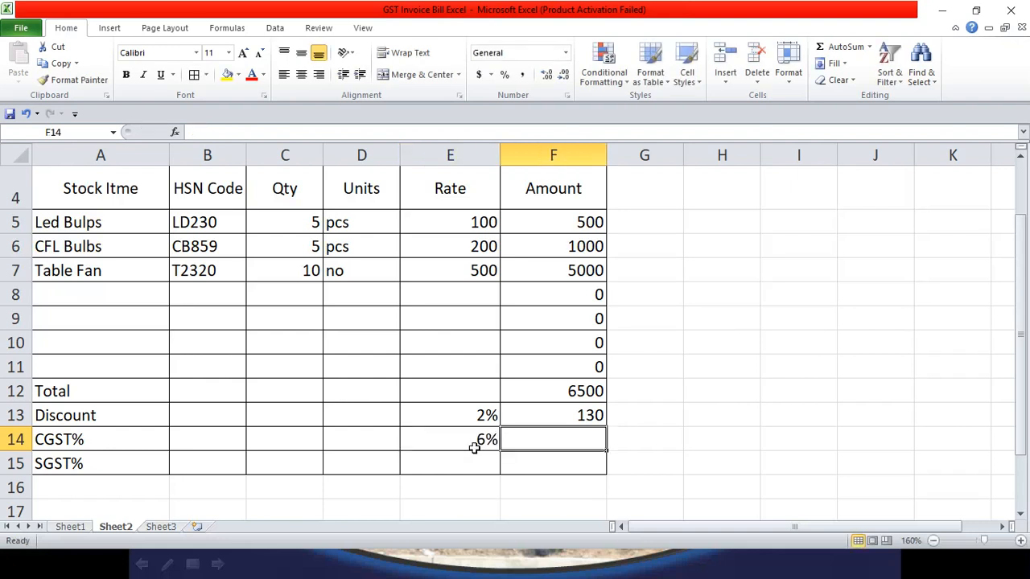
pyautogui.press('Down')
pyautogui.click(475, 453)
pyautogui.write('6%')
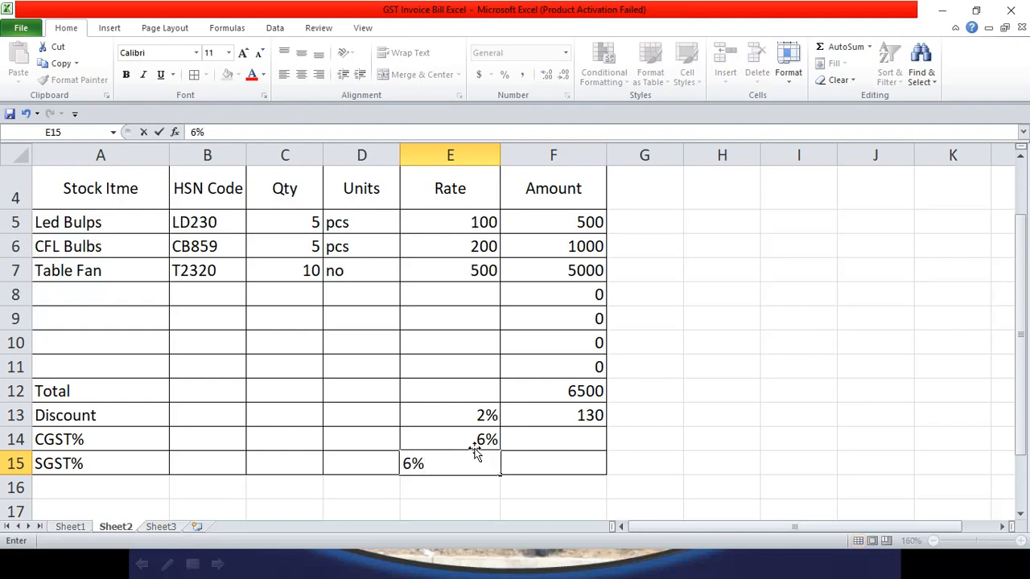
pyautogui.press('Tab')
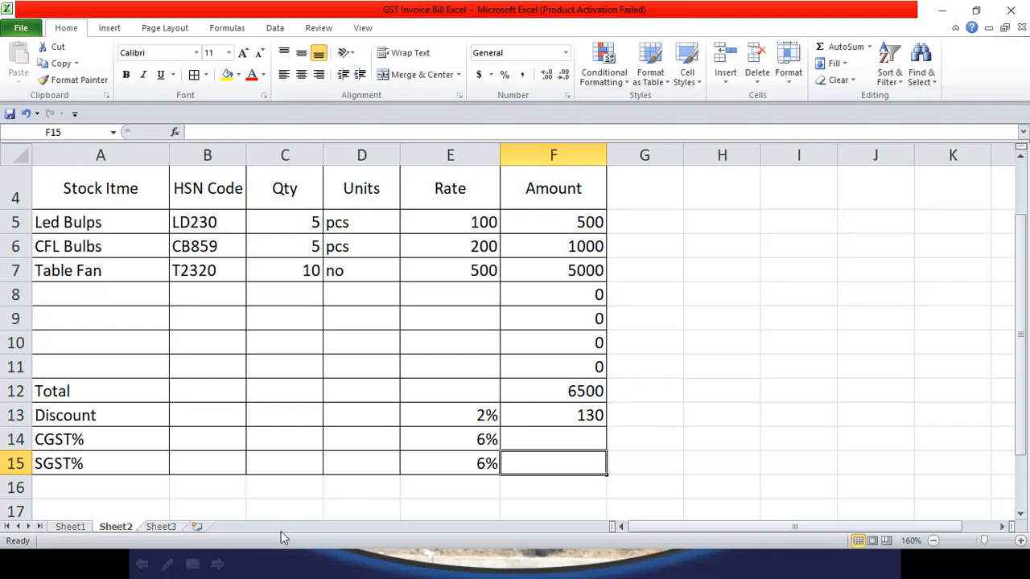
# Step: After glancing at Sheet1, insert a blank row 14 above the CGST% row
pyautogui.click(78, 528)
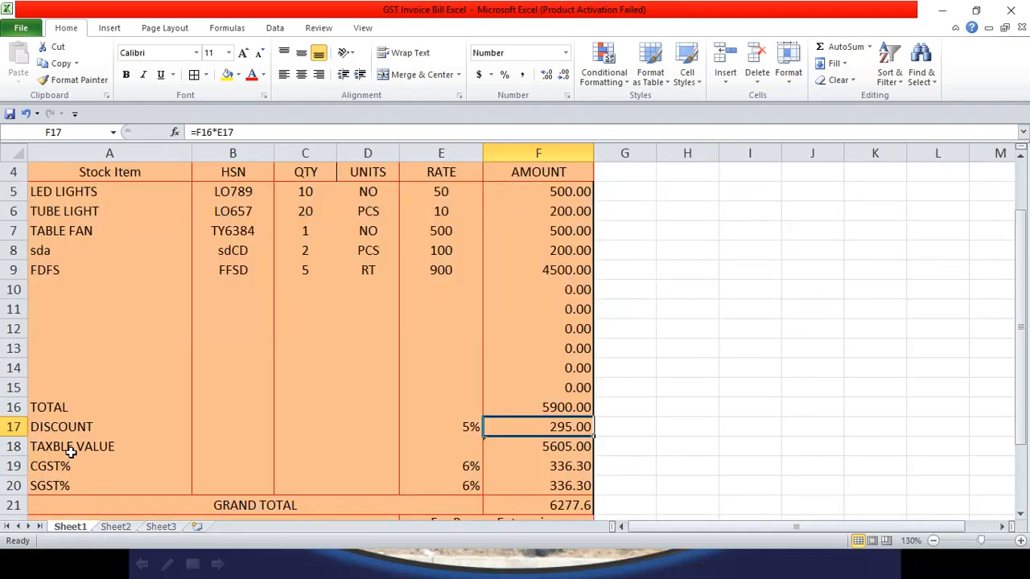
pyautogui.scroll(-2, 72, 459)
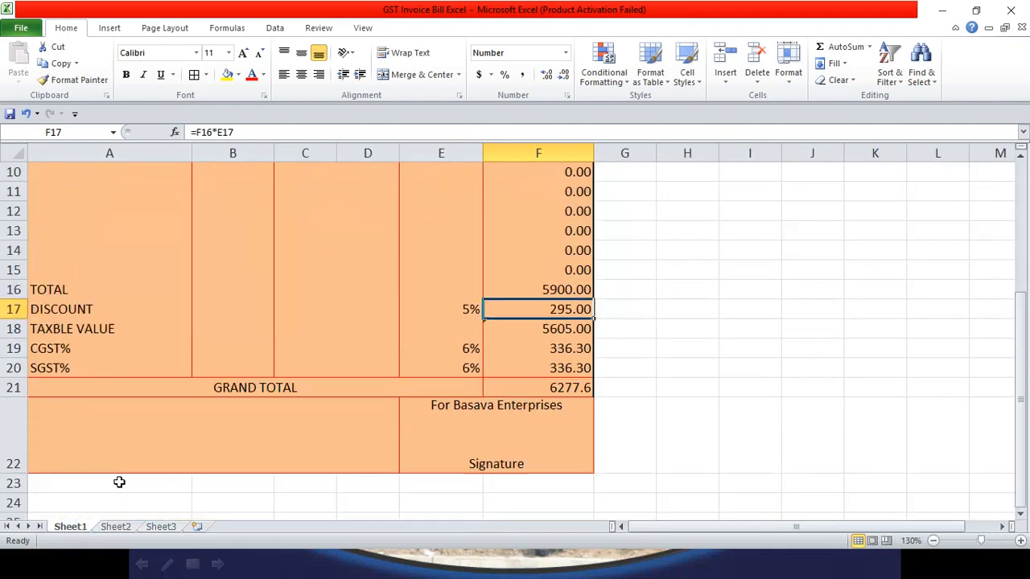
pyautogui.click(115, 527)
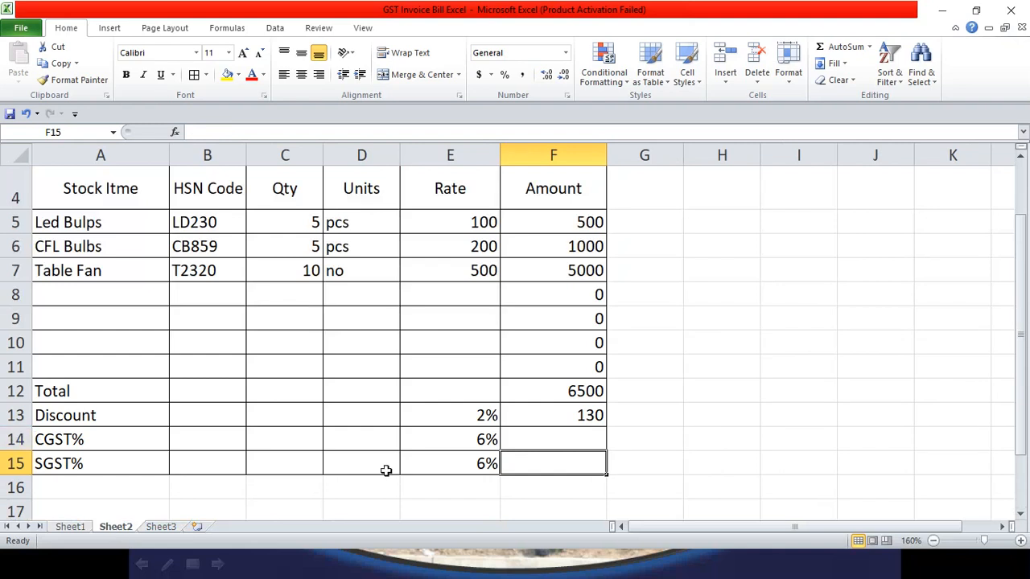
pyautogui.click(16, 440)
pyautogui.rightClick(16, 440)
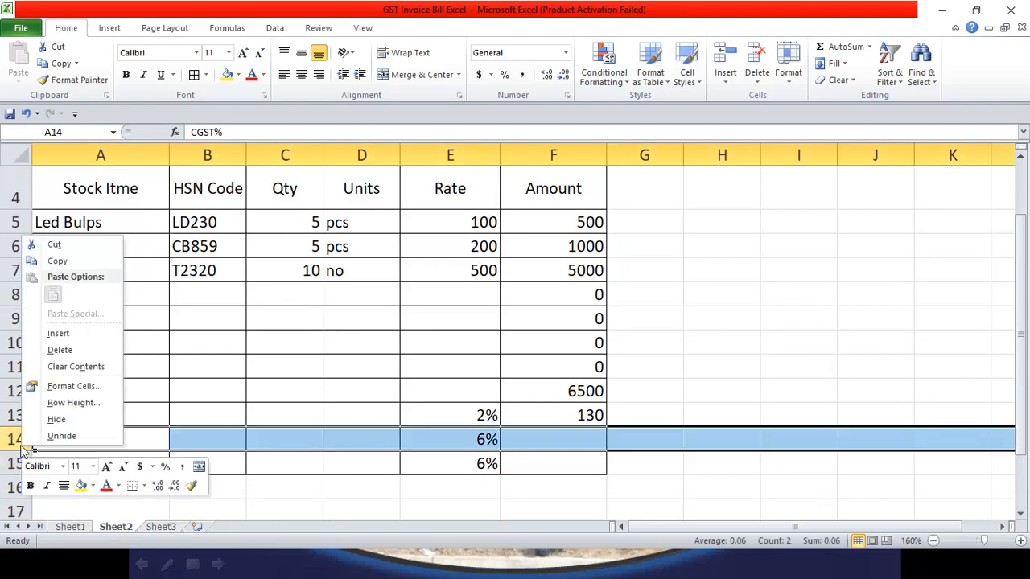
pyautogui.click(70, 333)
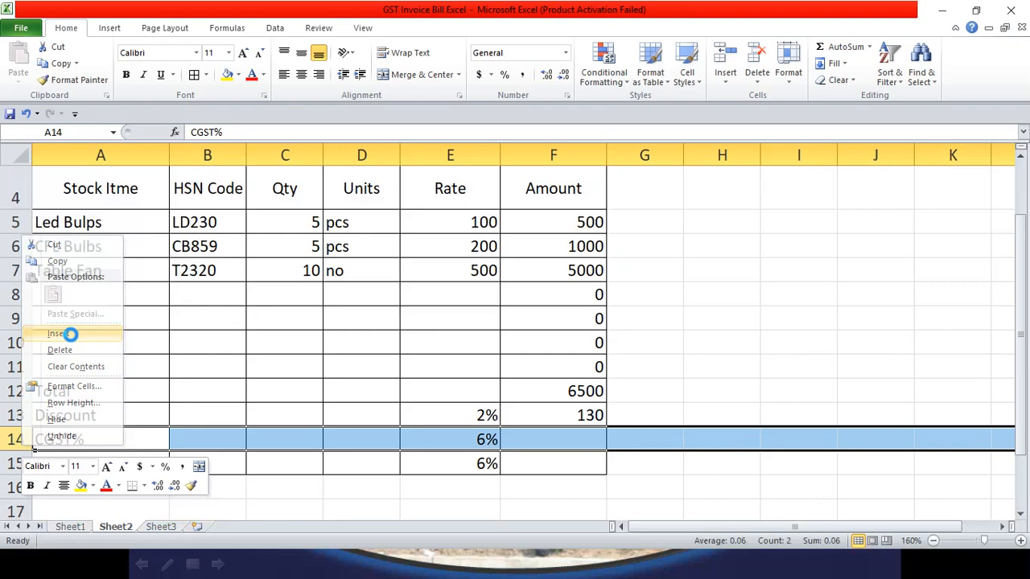
pyautogui.click(310, 462)
# Step: Label the new row 'Taxable Value' in A14, then bring up the Sheet1 reference invoice
pyautogui.click(65, 435)
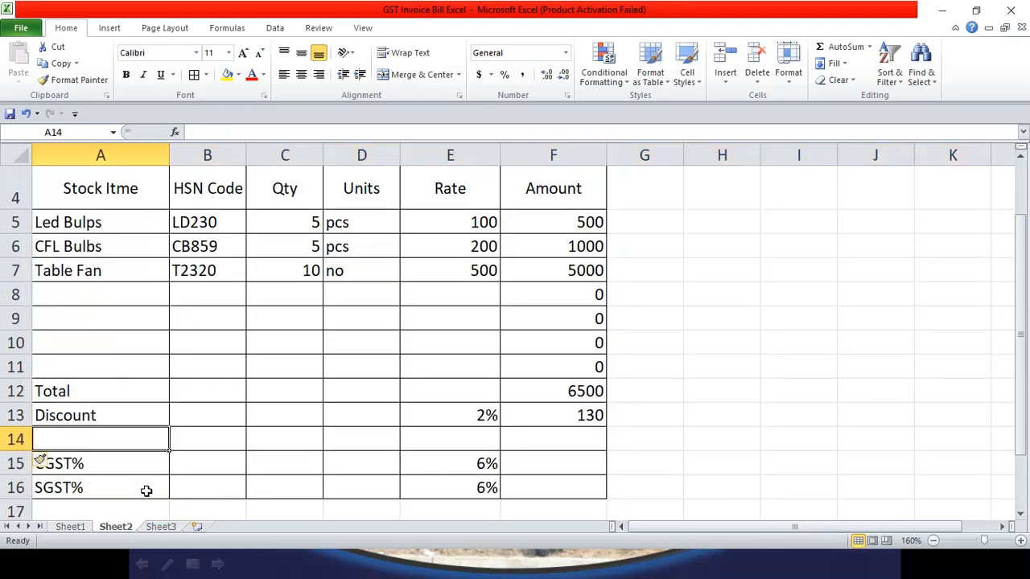
pyautogui.click(81, 528)
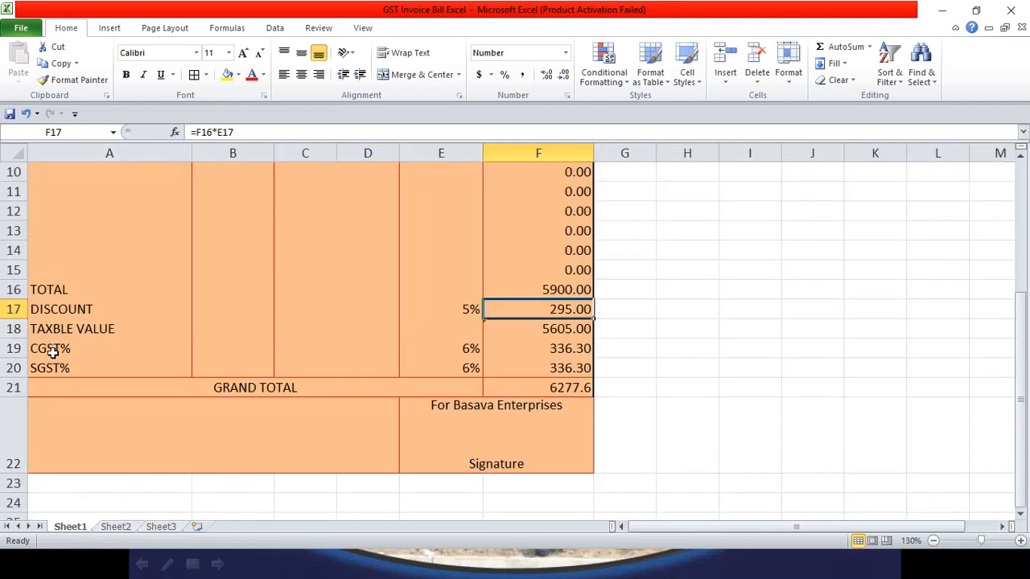
pyautogui.click(121, 528)
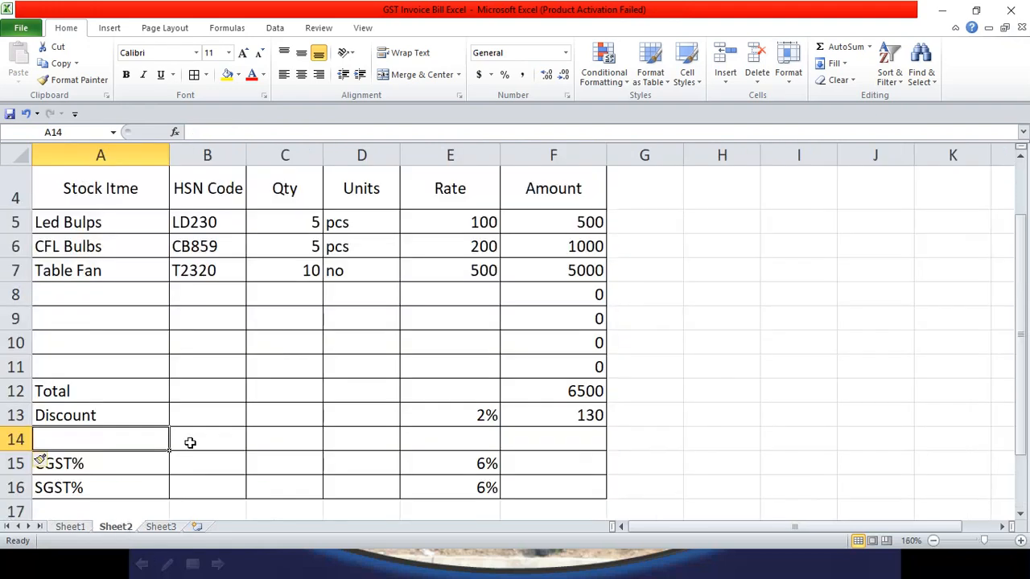
pyautogui.write('T')
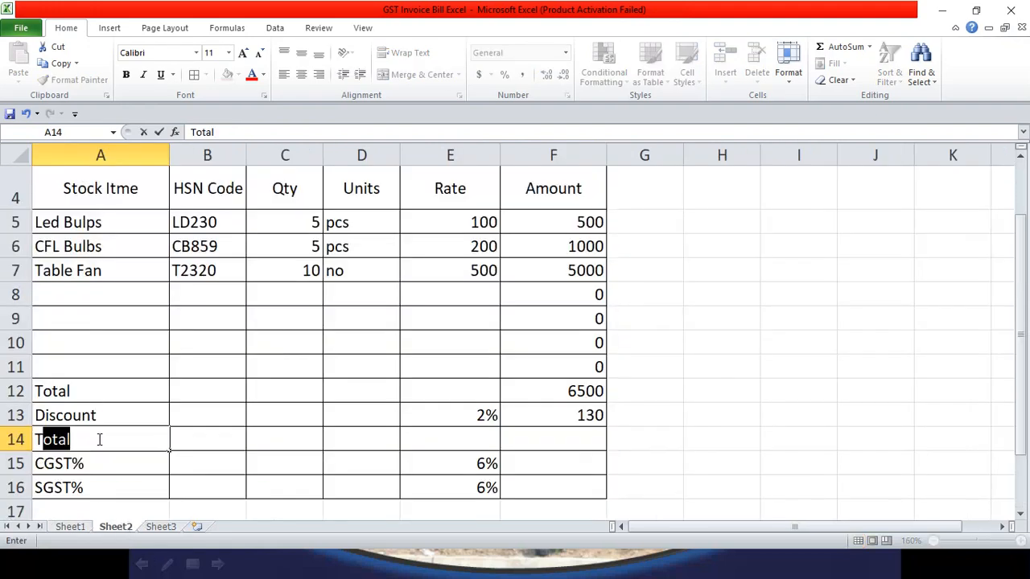
pyautogui.write('ax')
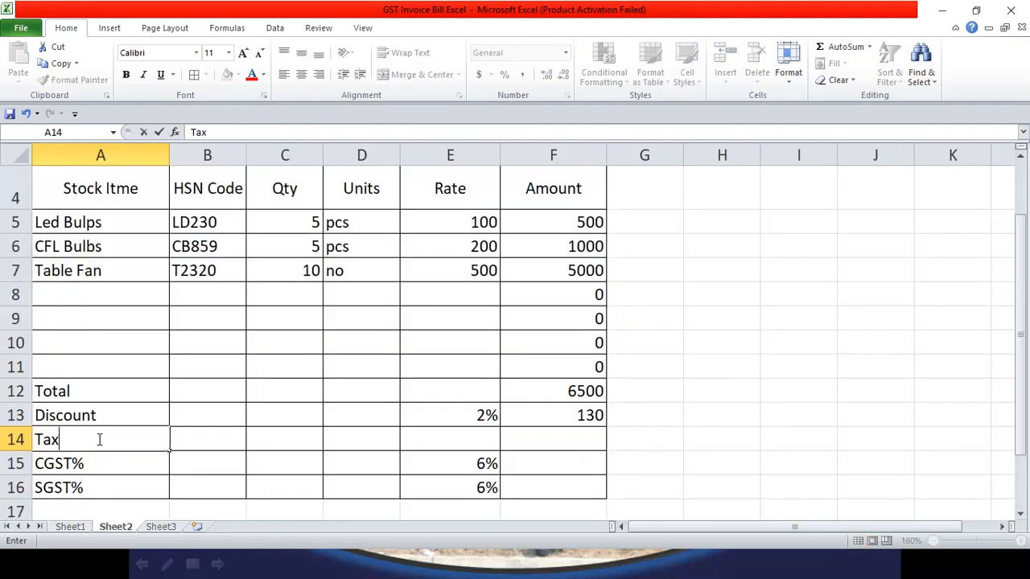
pyautogui.write('able Value')
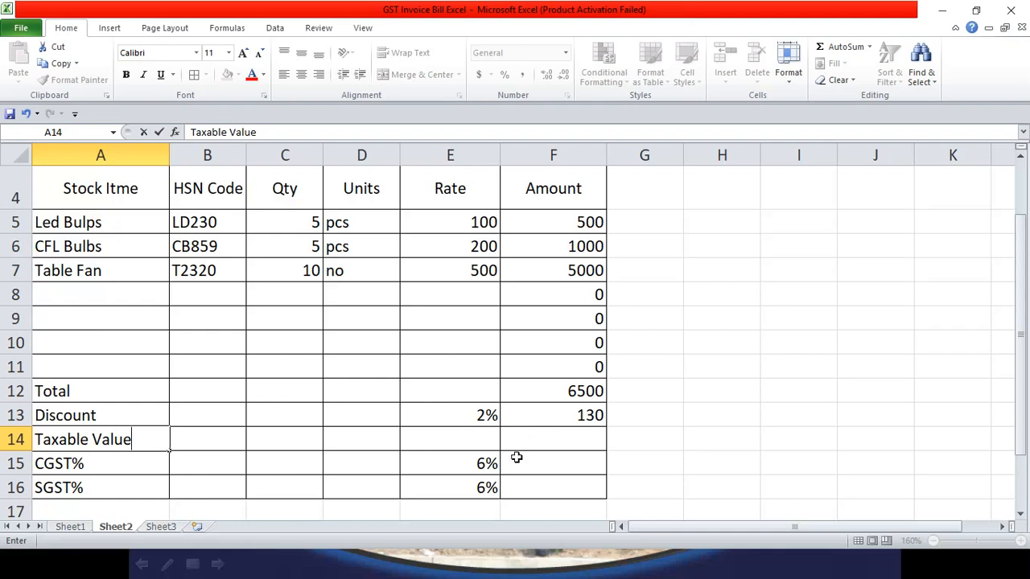
pyautogui.click(548, 441)
pyautogui.click(478, 439)
pyautogui.click(77, 527)
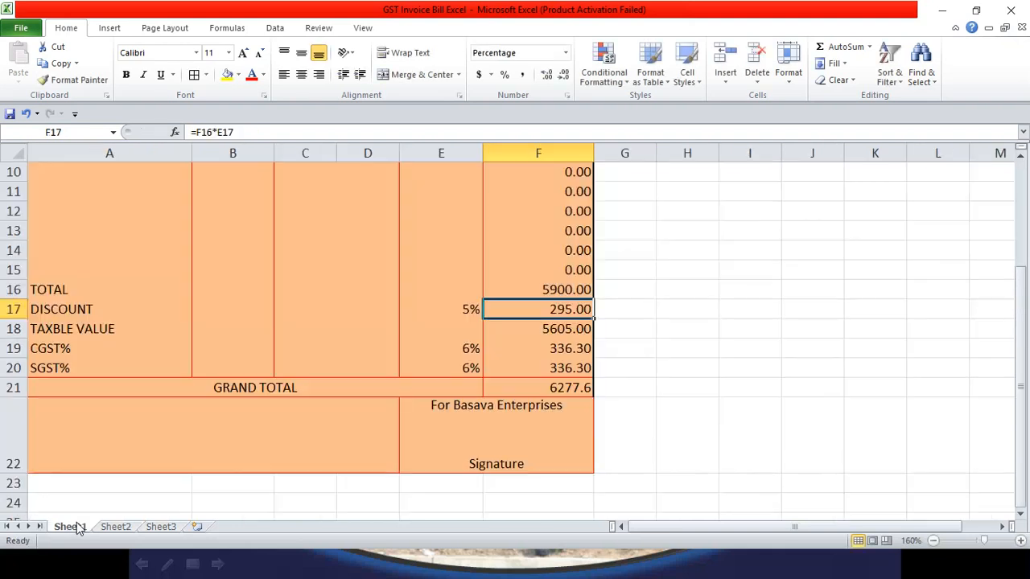
# Step: Read Sheet1's taxable value and tax formulas in F18:F20, then go back to Sheet2
pyautogui.click(558, 328)
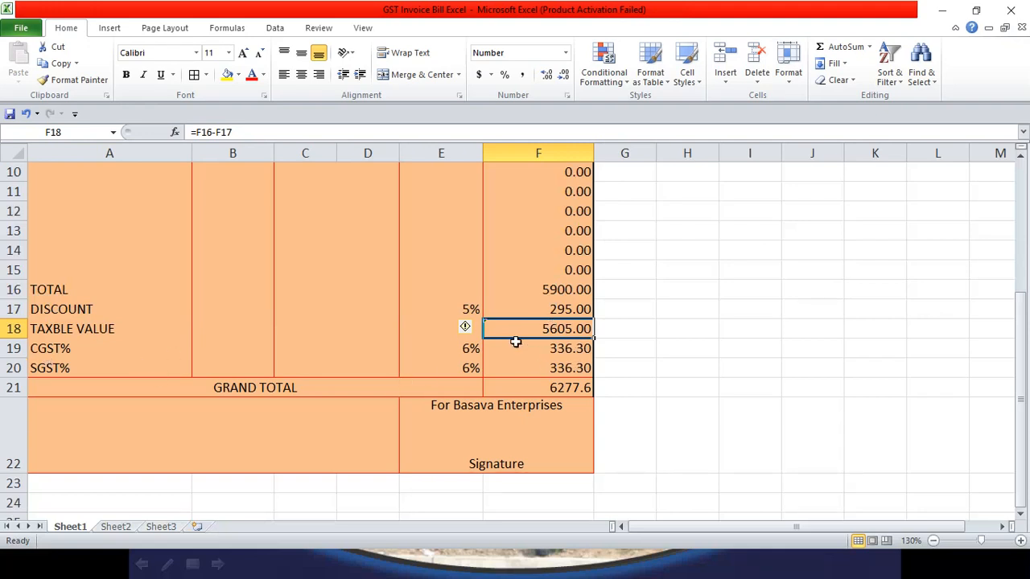
pyautogui.click(554, 352)
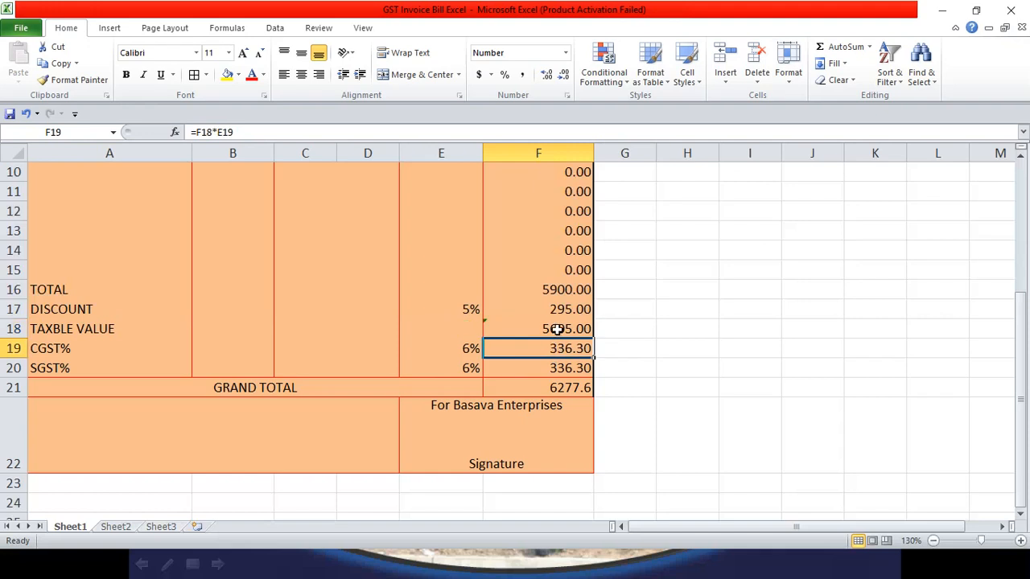
pyautogui.click(555, 330)
pyautogui.moveTo(559, 336); pyautogui.dragTo(561, 367)
pyautogui.click(570, 329)
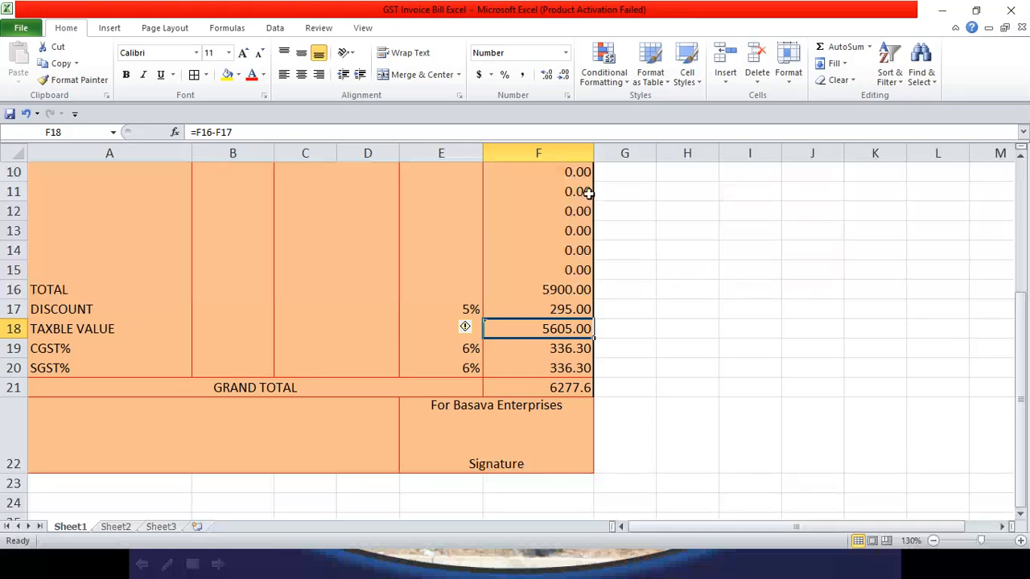
pyautogui.click(115, 526)
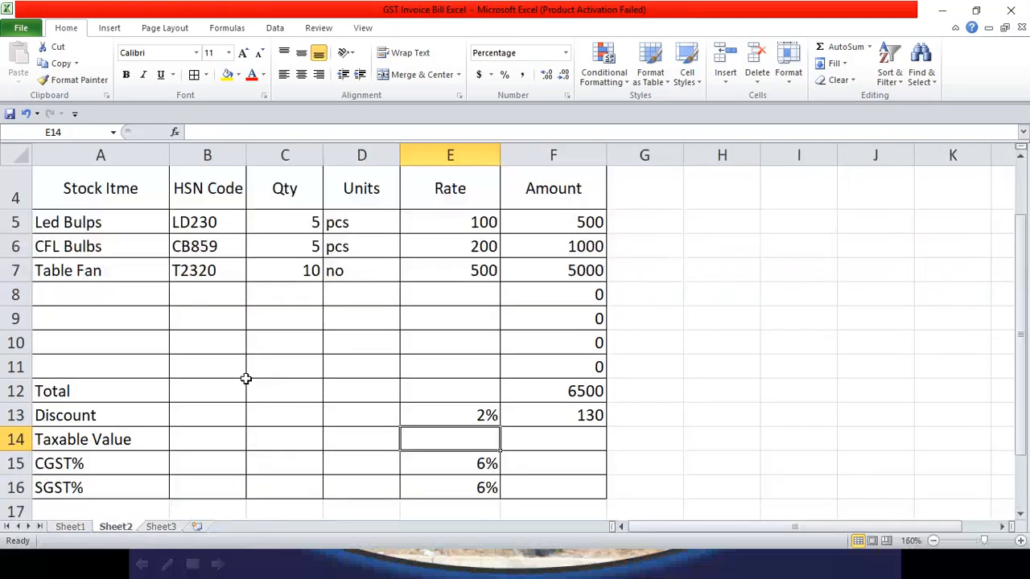
# Step: Enter =F12-F13 in F14 to get the 6370 taxable value
pyautogui.click(551, 438)
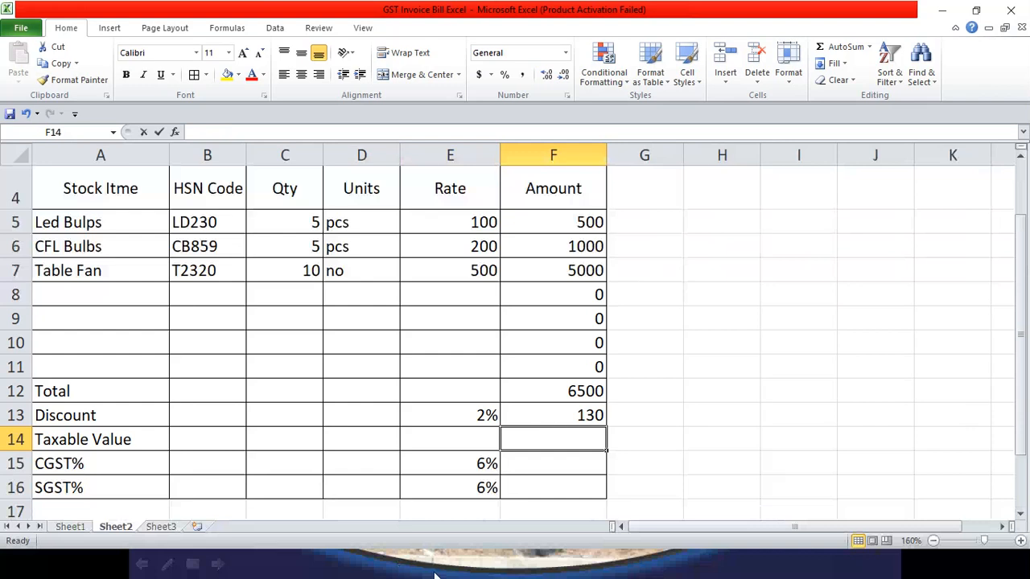
pyautogui.write('=')
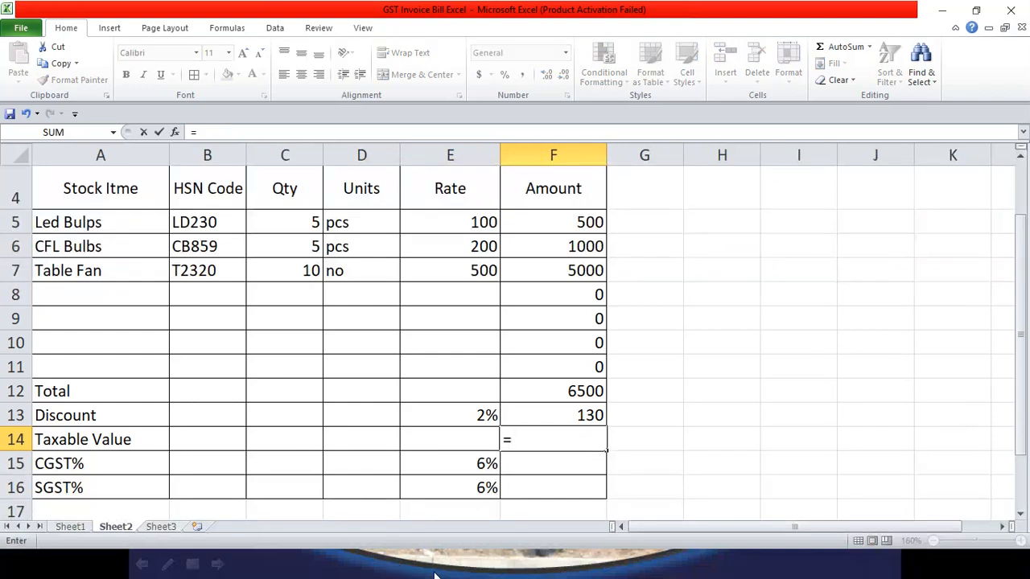
pyautogui.click(553, 390)
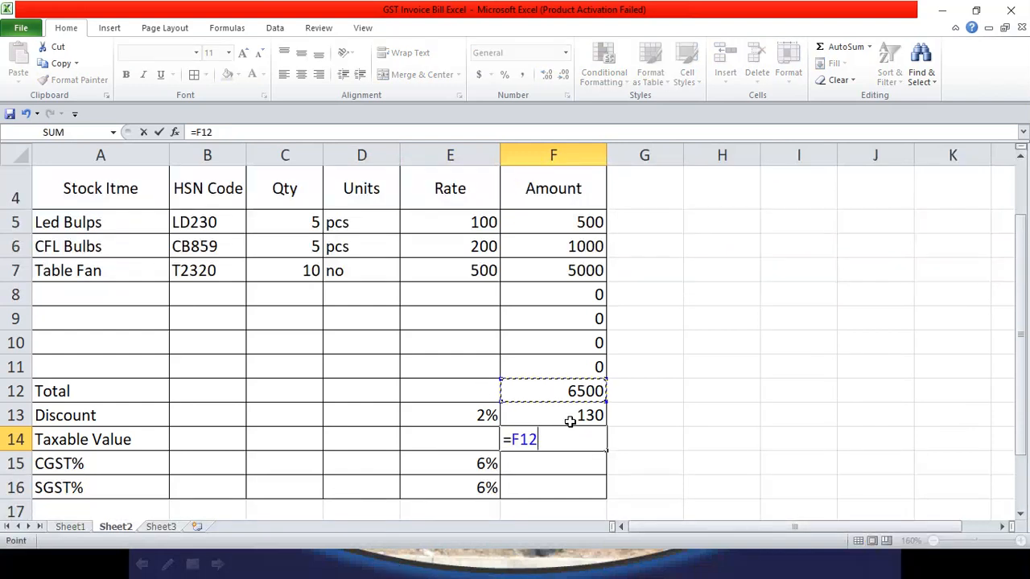
pyautogui.write('-')
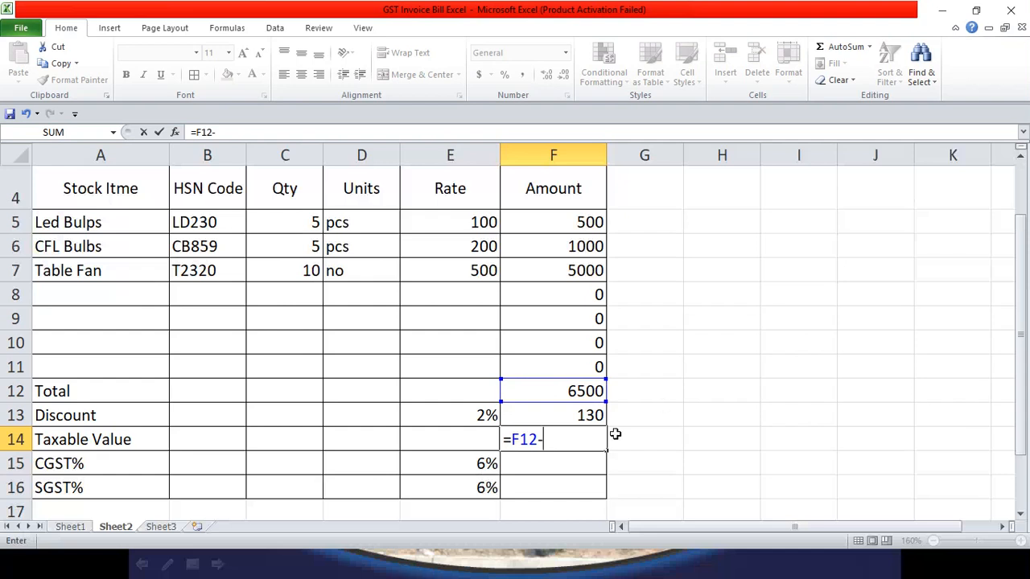
pyautogui.click(592, 413)
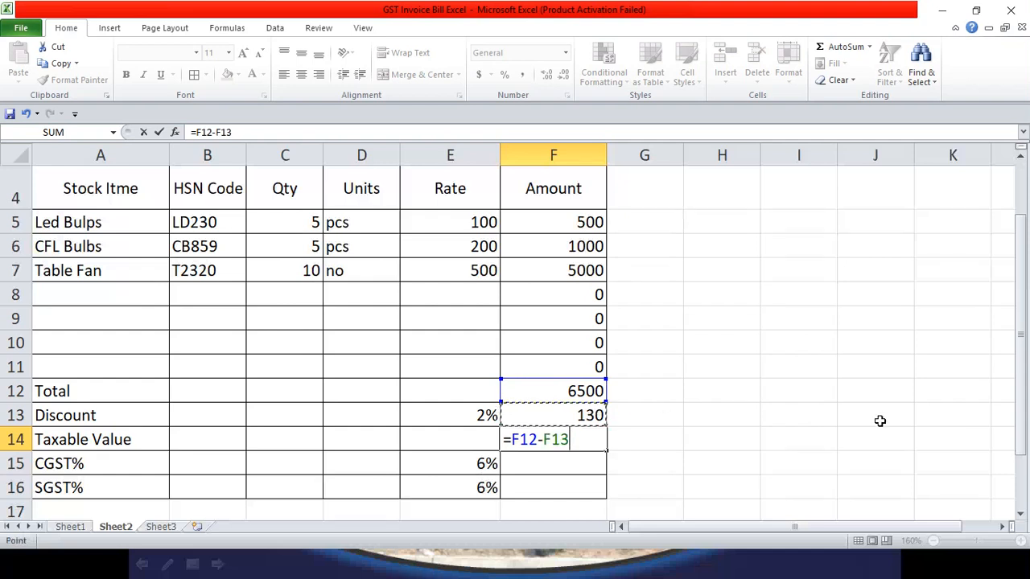
pyautogui.press('Return')
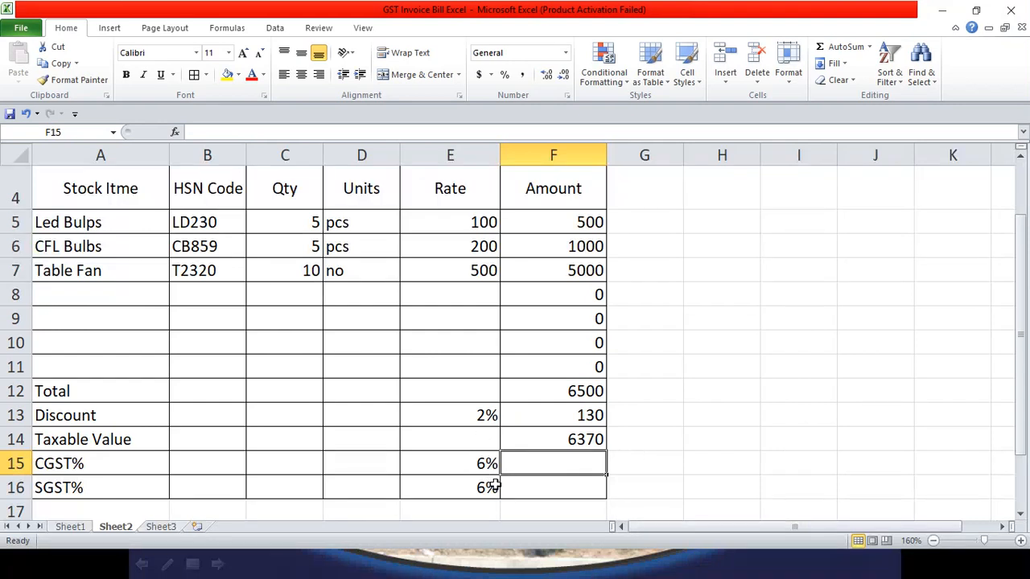
# Step: Compute the CGST and SGST amounts as =F14*E15 and =F14*E16, each 382.2
pyautogui.write('=')
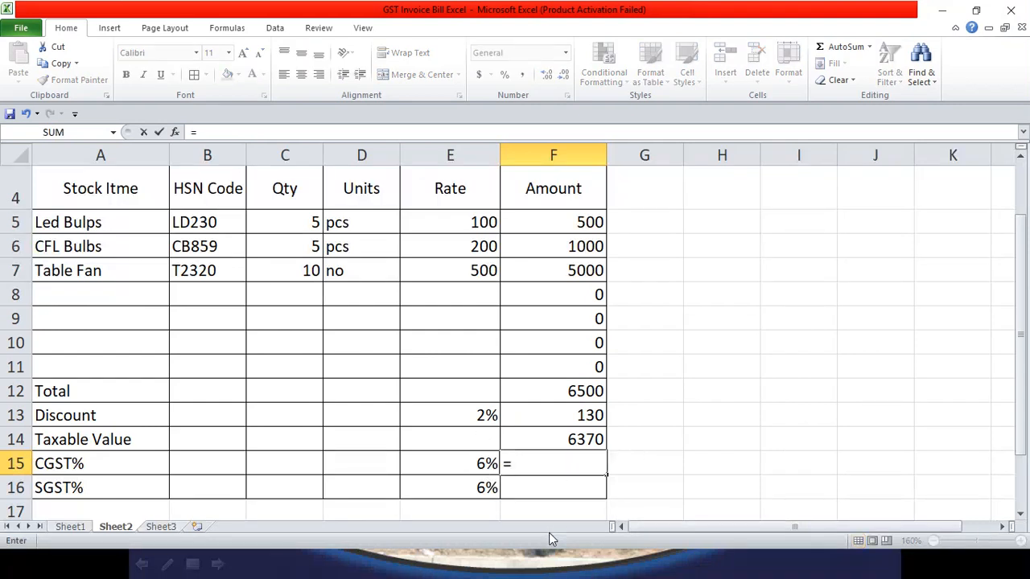
pyautogui.click(571, 439)
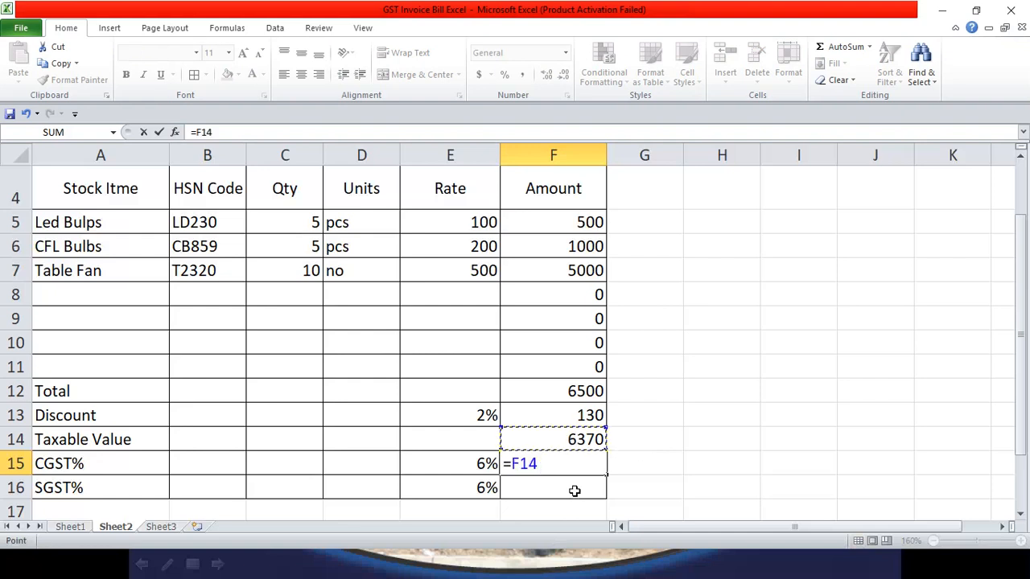
pyautogui.write('*')
pyautogui.click(479, 461)
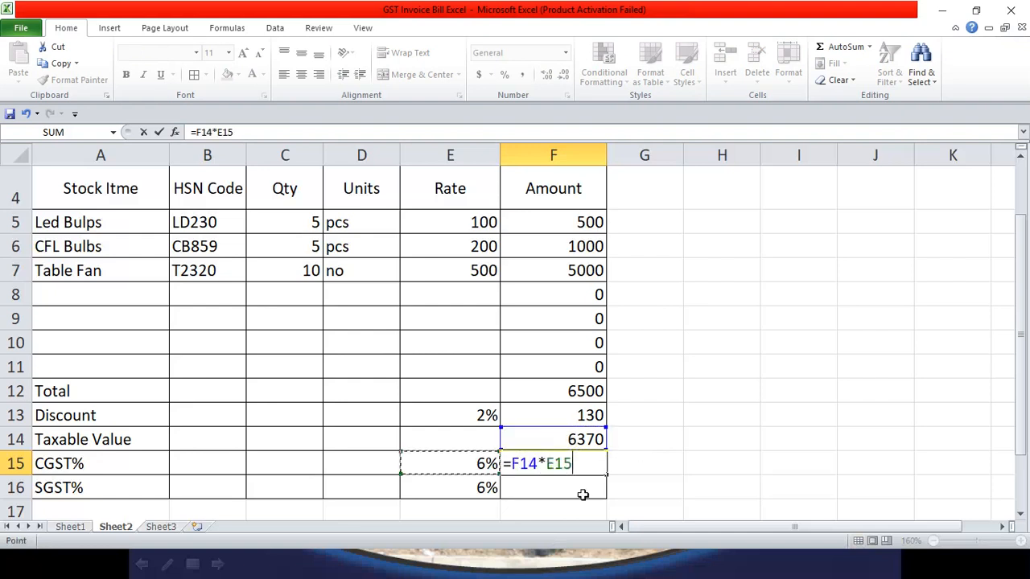
pyautogui.press('Return')
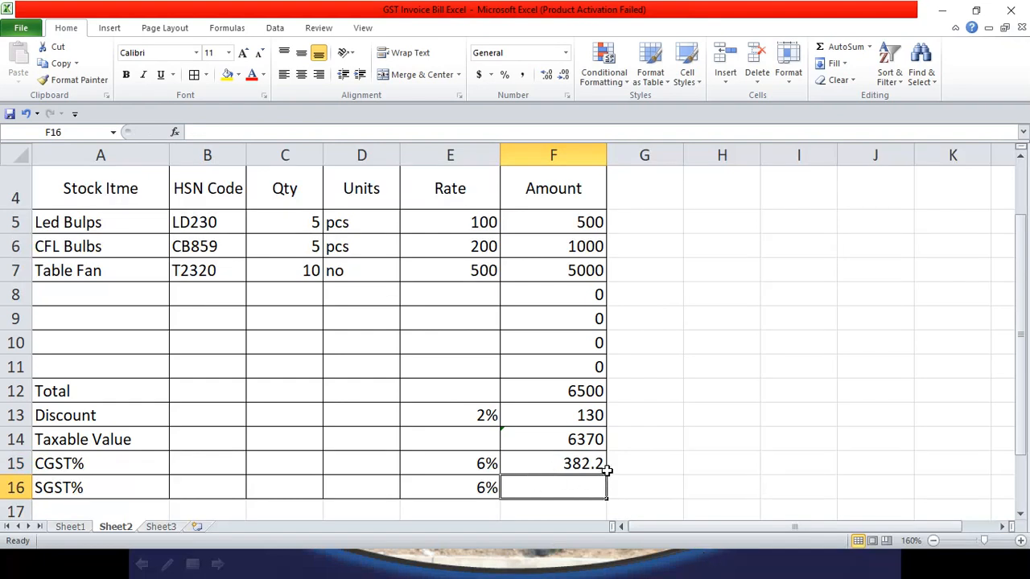
pyautogui.write('=')
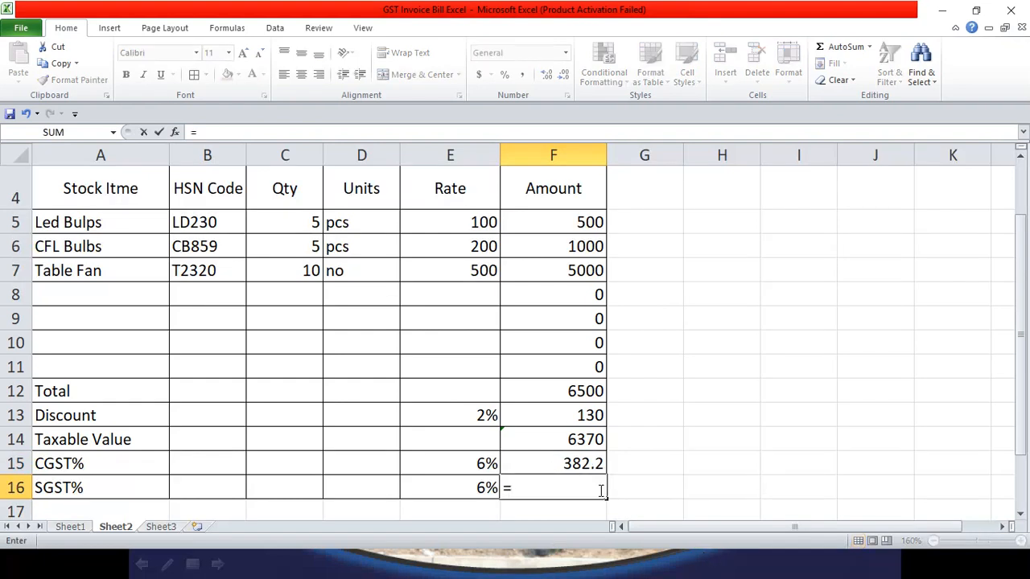
pyautogui.click(585, 442)
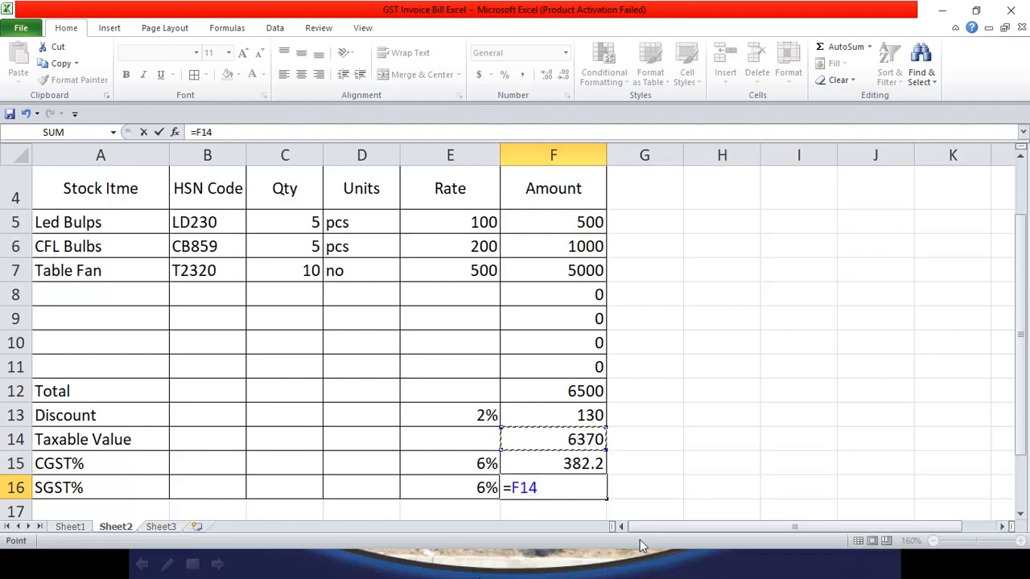
pyautogui.write('*')
pyautogui.click(476, 486)
pyautogui.press('Return')
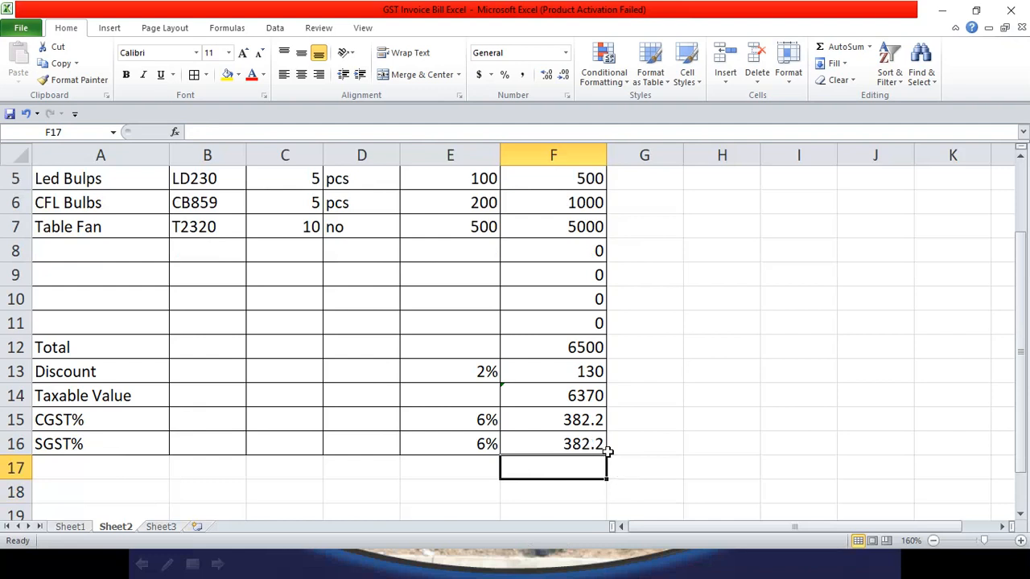
# Step: Give the amounts in F5:F16 two decimal places
pyautogui.scroll(2, 596, 281)
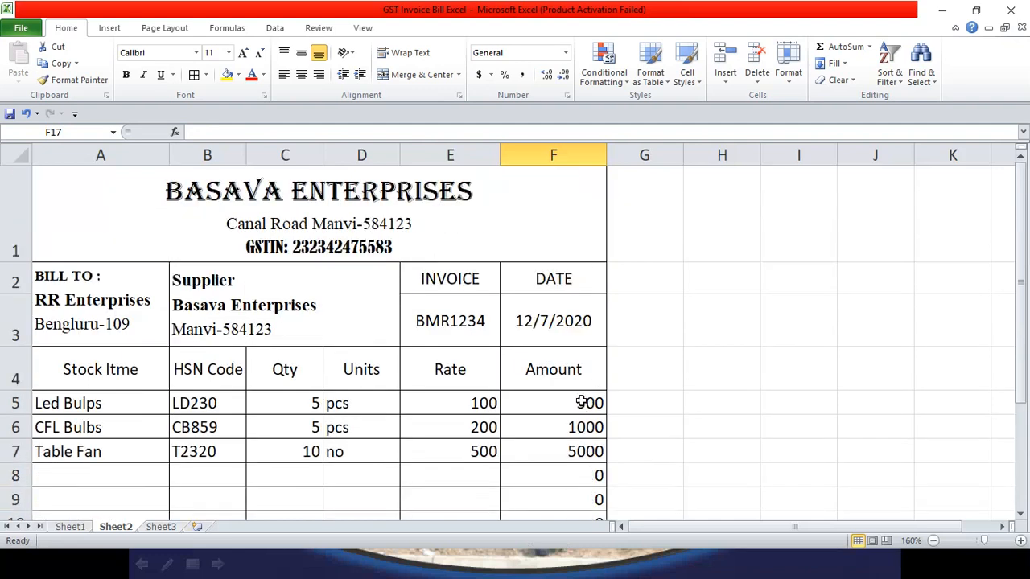
pyautogui.moveTo(581, 403); pyautogui.dragTo(579, 444)
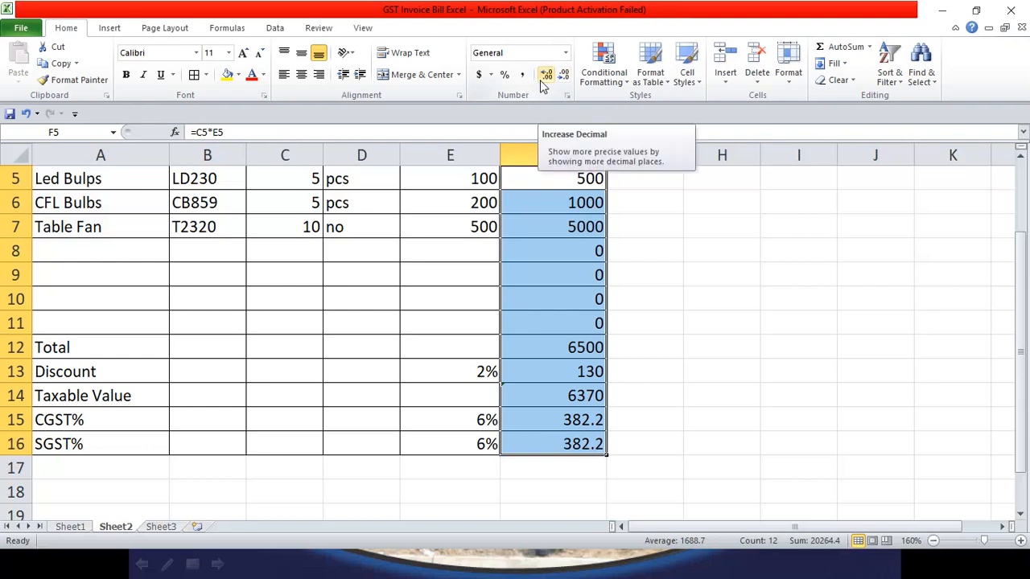
pyautogui.click(544, 77)
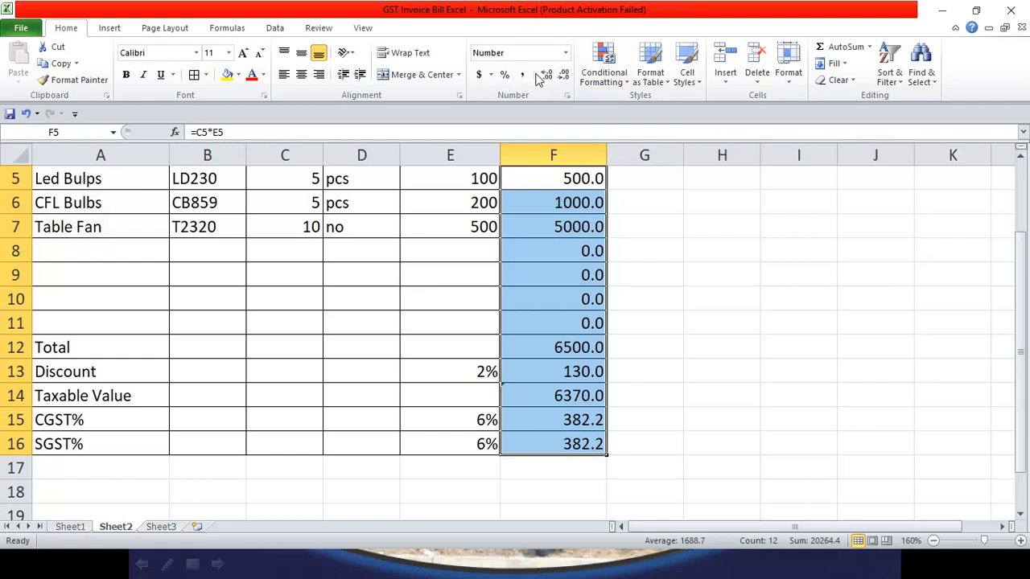
pyautogui.click(545, 76)
pyautogui.click(600, 444)
# Step: Merge cells A17 through E17 into one cell
pyautogui.scroll(1, 628, 270)
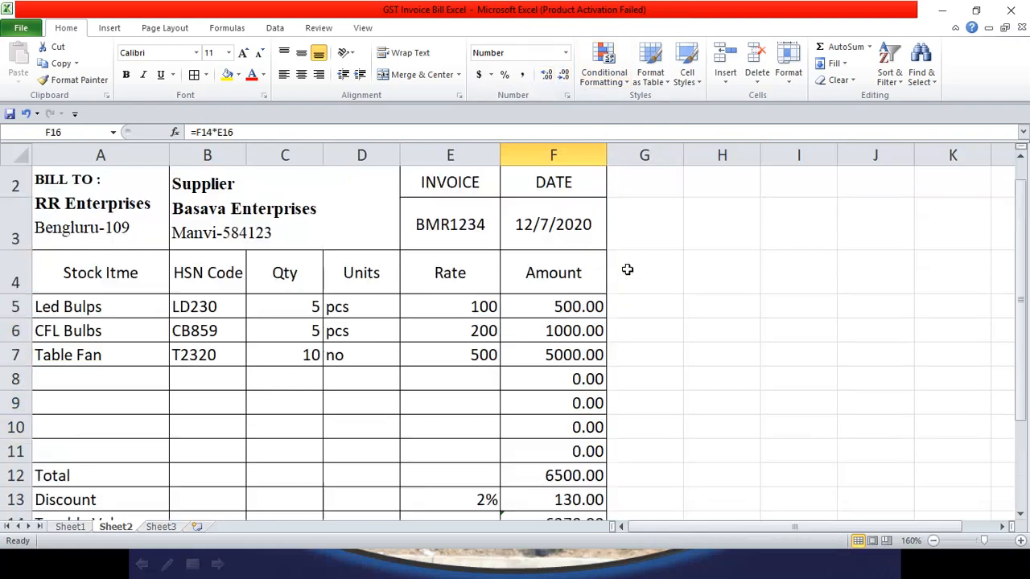
pyautogui.scroll(1, 627, 270)
pyautogui.scroll(-3, 583, 422)
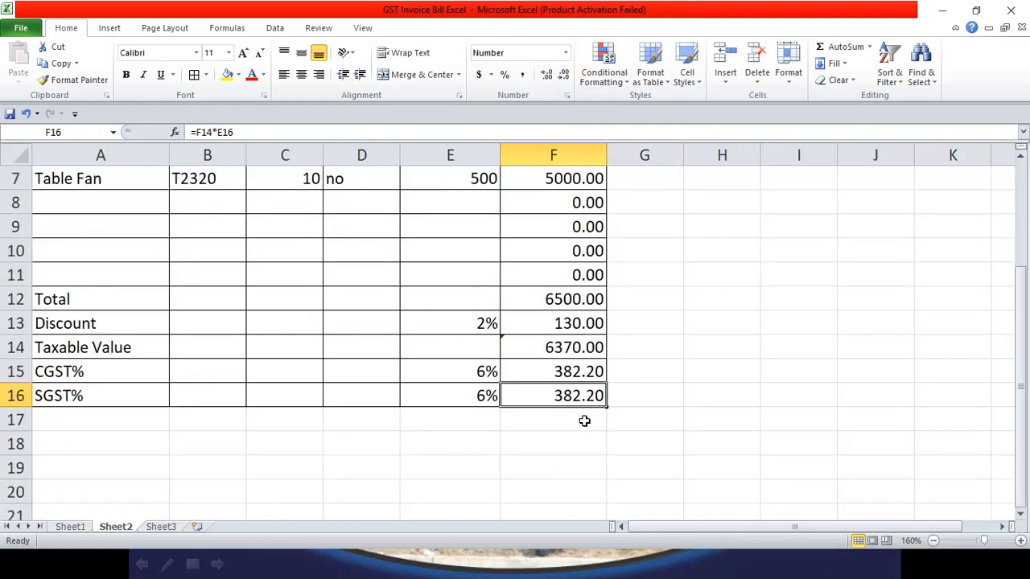
pyautogui.click(554, 347)
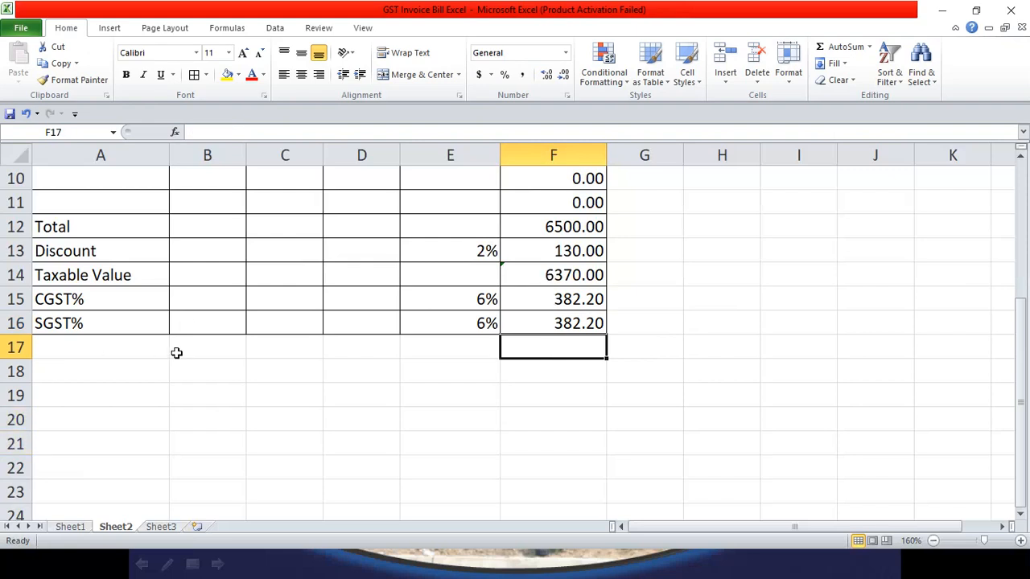
pyautogui.moveTo(129, 352); pyautogui.dragTo(429, 338)
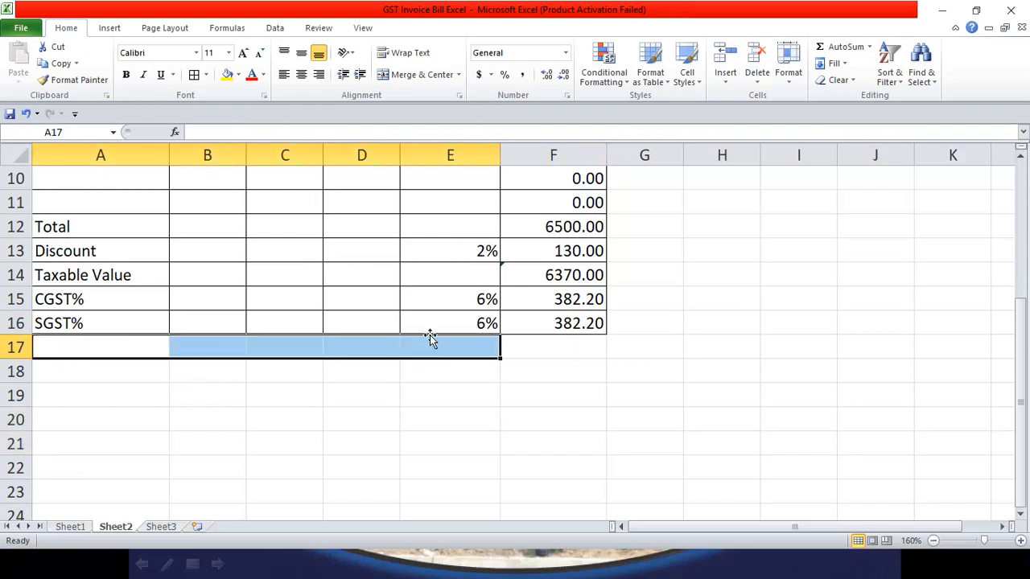
pyautogui.click(414, 75)
# Step: Undo the A17:E17 merge, then merge A17:D17 and E17:F17 separately
pyautogui.click(70, 527)
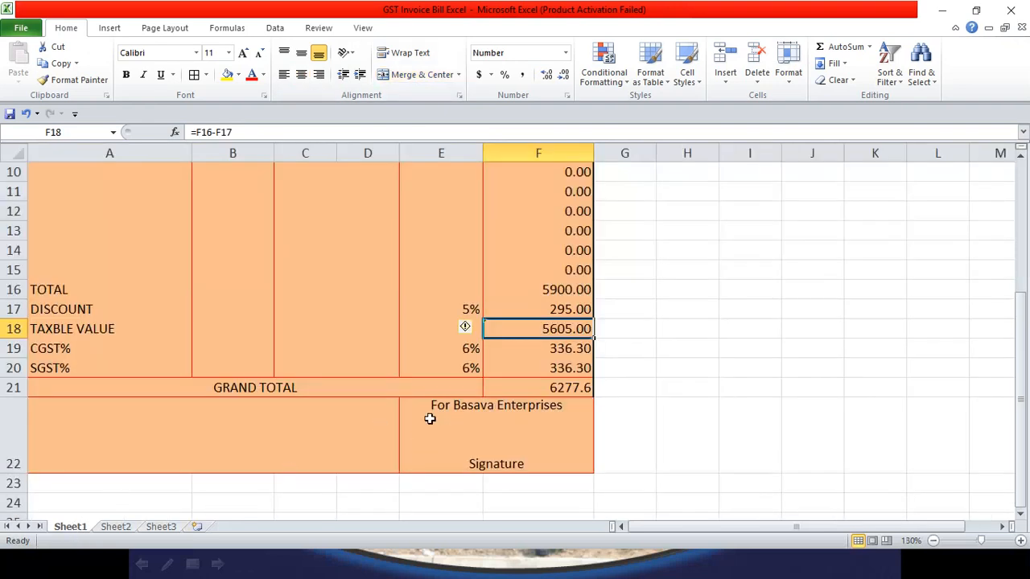
pyautogui.click(115, 527)
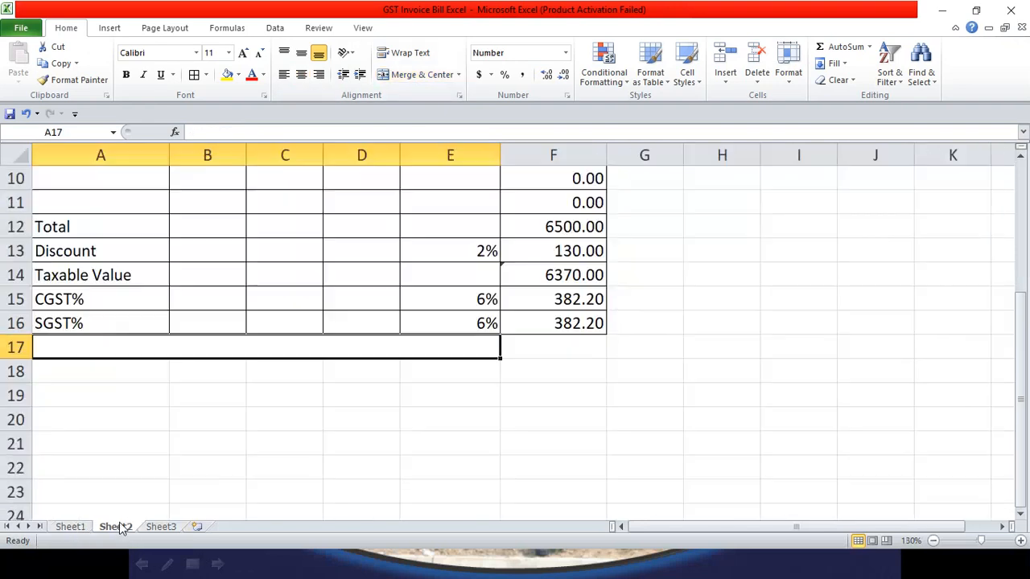
pyautogui.click(602, 368)
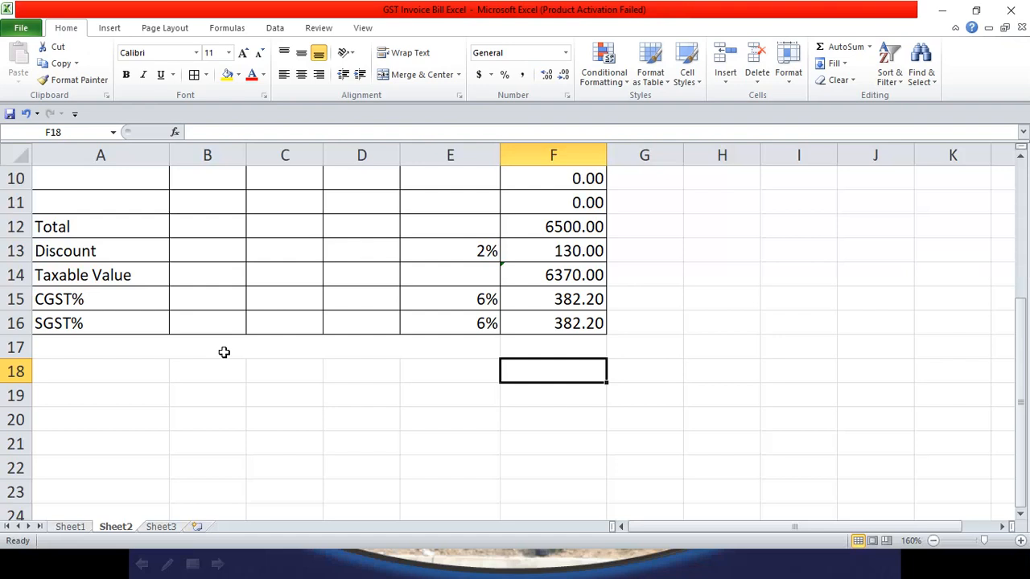
pyautogui.click(223, 352)
pyautogui.hotkey('ctrl', 'z')
pyautogui.click(475, 466)
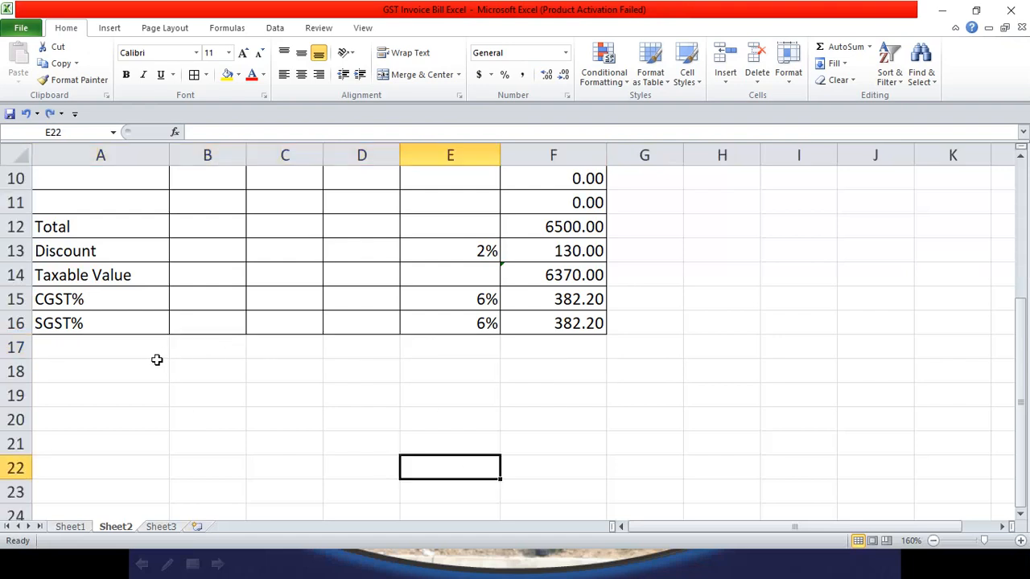
pyautogui.moveTo(159, 353); pyautogui.dragTo(363, 352)
pyautogui.click(447, 74)
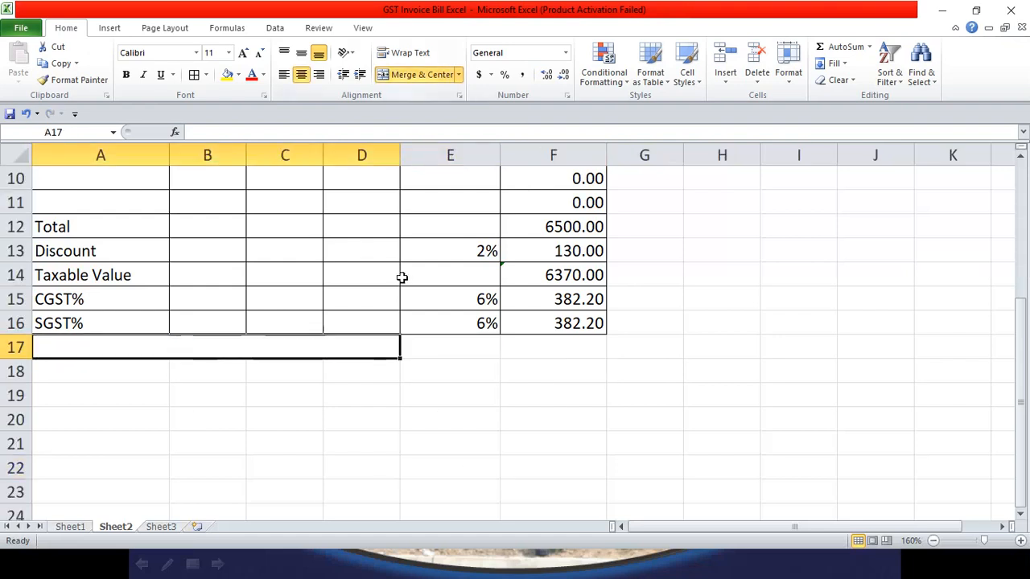
pyautogui.moveTo(437, 346); pyautogui.dragTo(584, 347)
pyautogui.click(422, 75)
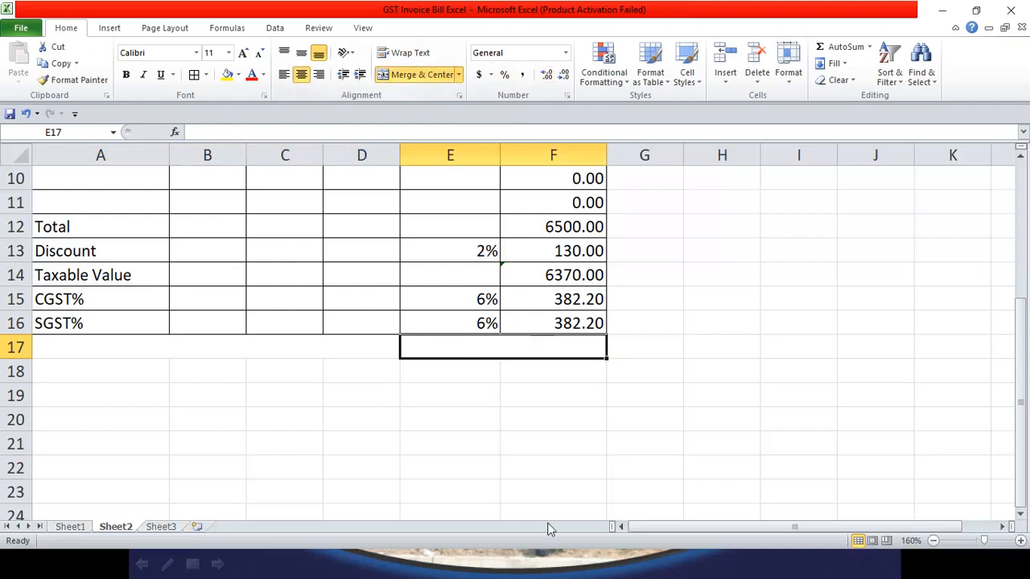
# Step: Type 'Grand Total' in the merged A17 cell
pyautogui.click(309, 351)
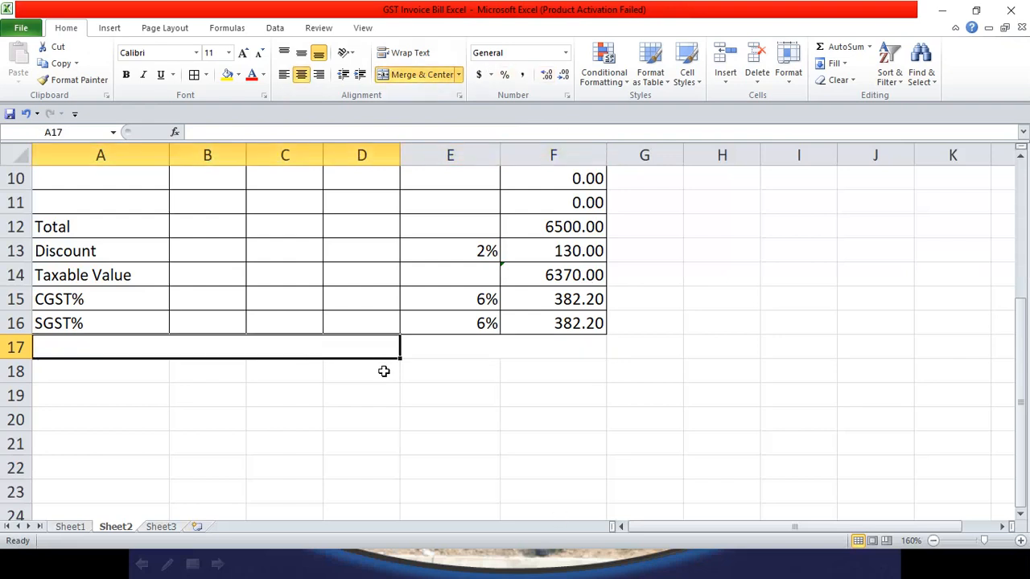
pyautogui.write('Gta')
pyautogui.press('BackSpace')
pyautogui.press('BackSpace')
pyautogui.write('ra')
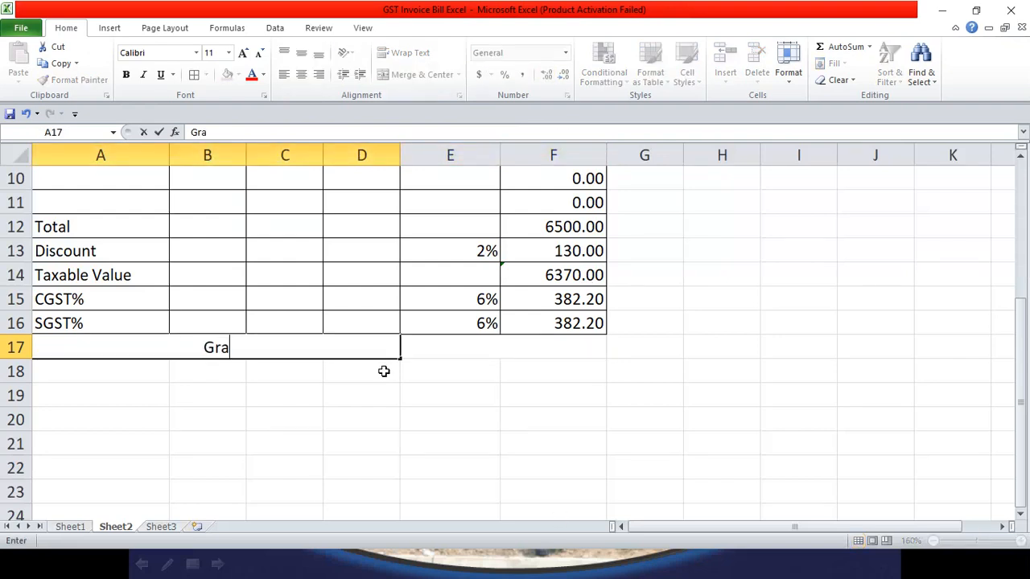
pyautogui.write('nd Total')
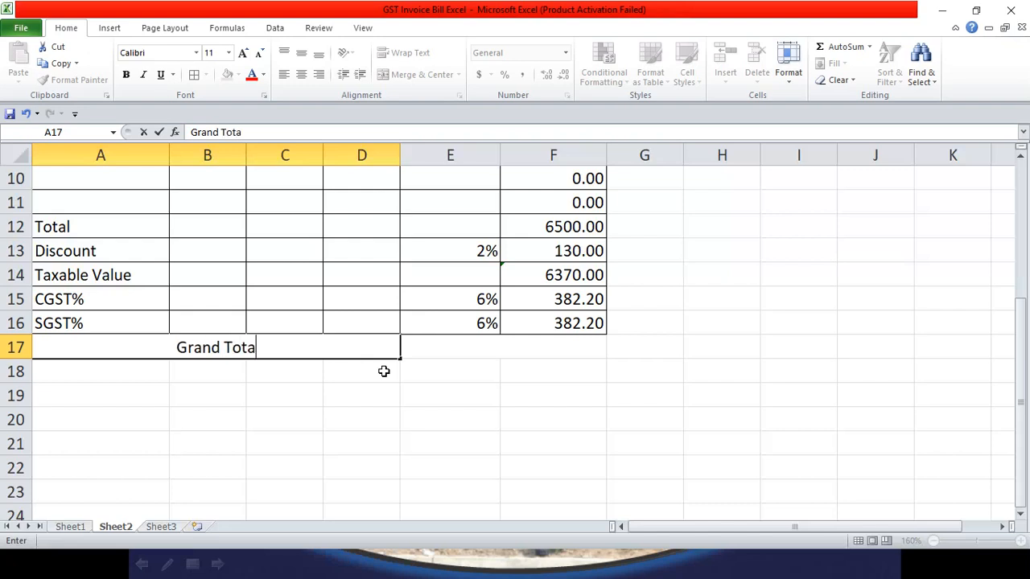
pyautogui.press('Tab')
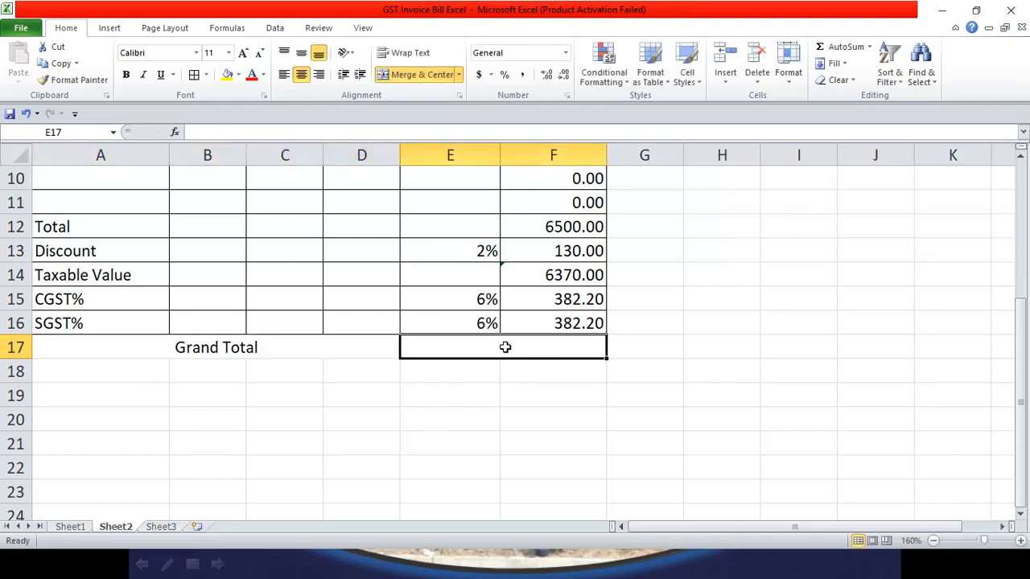
# Step: Start a 'For' company line in merged E17, then clear it after checking Sheet1's layout
pyautogui.doubleClick(505, 346)
pyautogui.write('Fo')
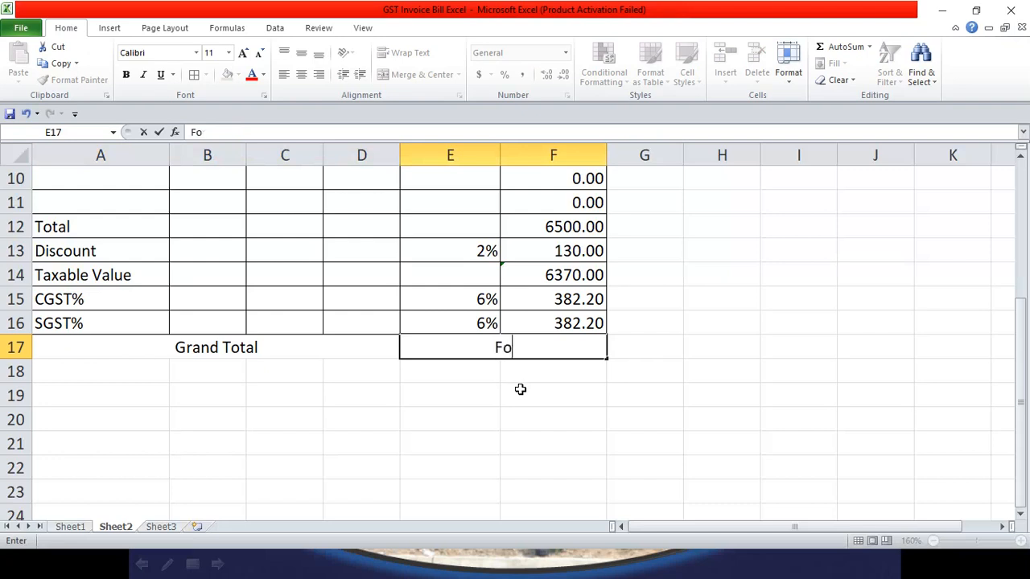
pyautogui.write('r Bas')
pyautogui.press('BackSpace')
pyautogui.press('BackSpace')
pyautogui.press('BackSpace')
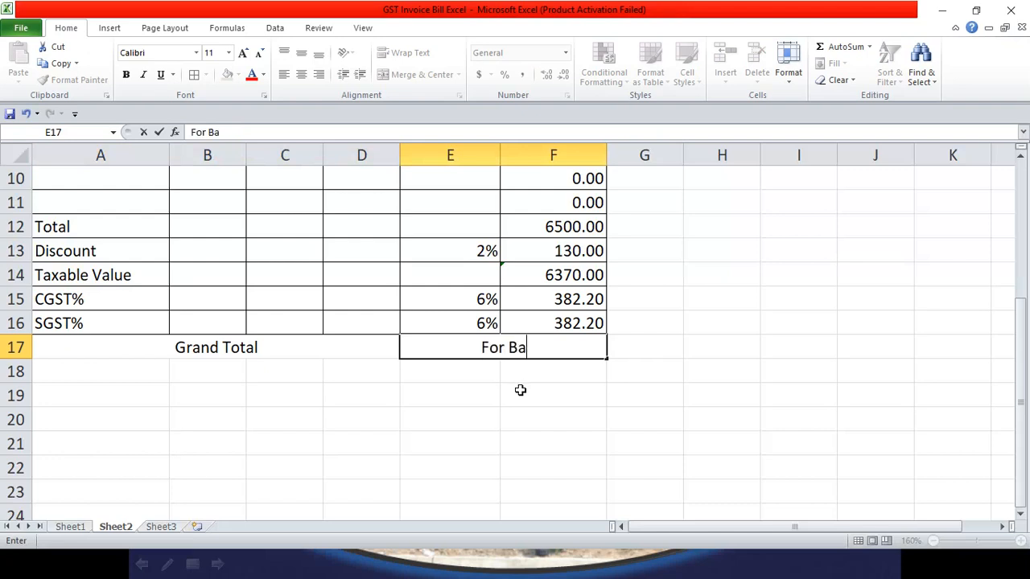
pyautogui.click(71, 526)
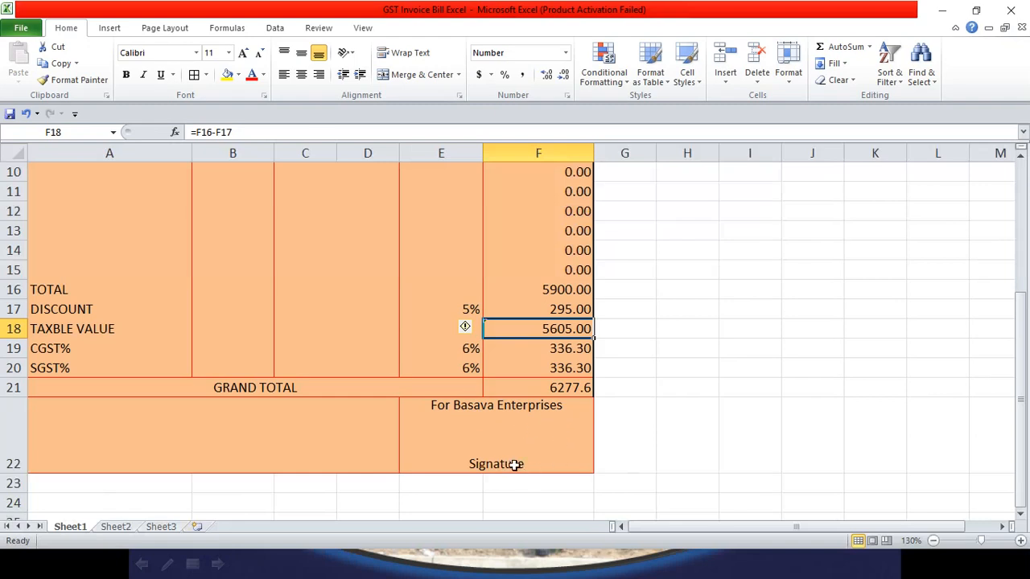
pyautogui.click(129, 526)
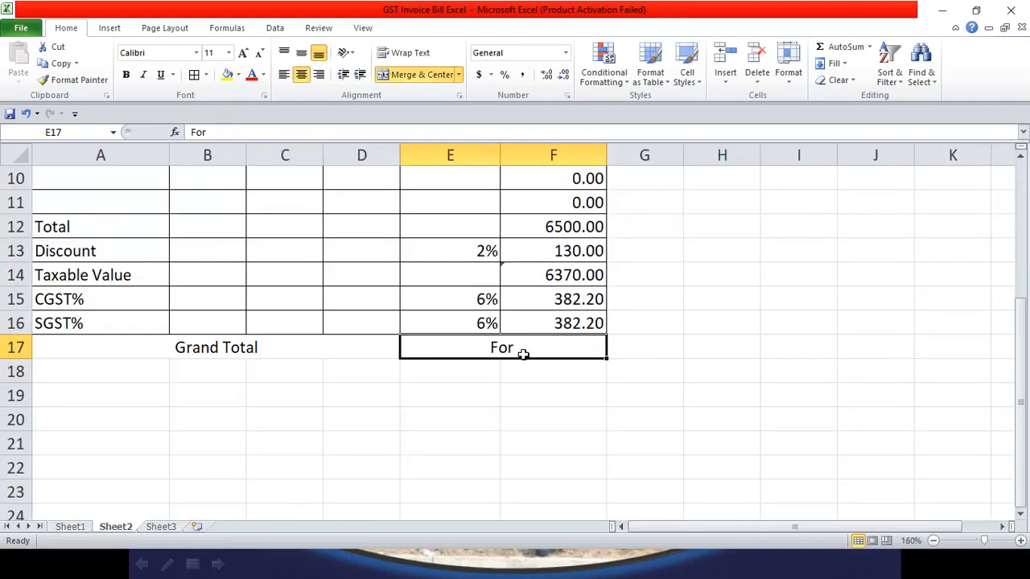
pyautogui.doubleClick(536, 351)
pyautogui.press('BackSpace')
pyautogui.press('BackSpace')
pyautogui.press('BackSpace')
pyautogui.press('BackSpace')
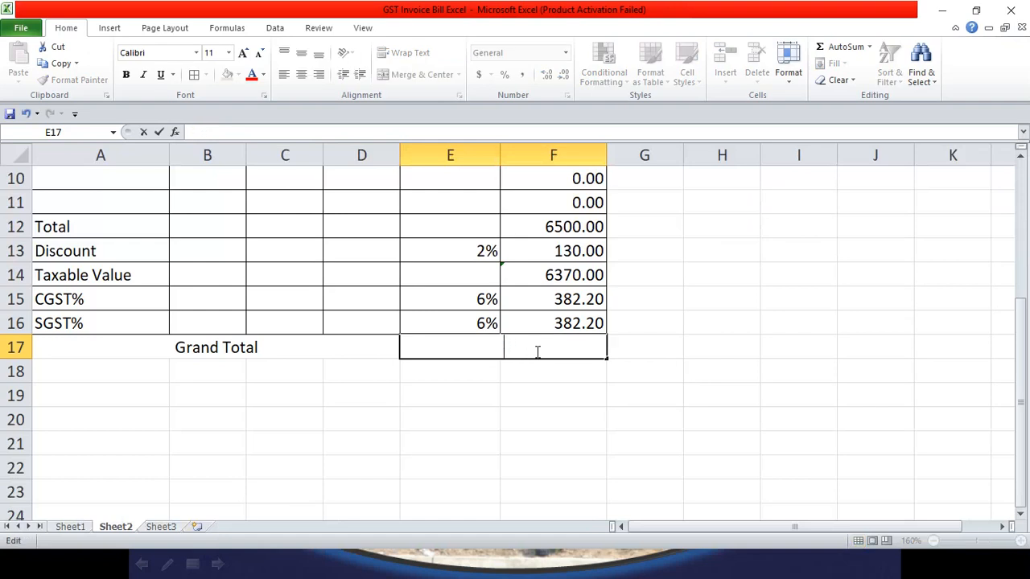
pyautogui.click(477, 404)
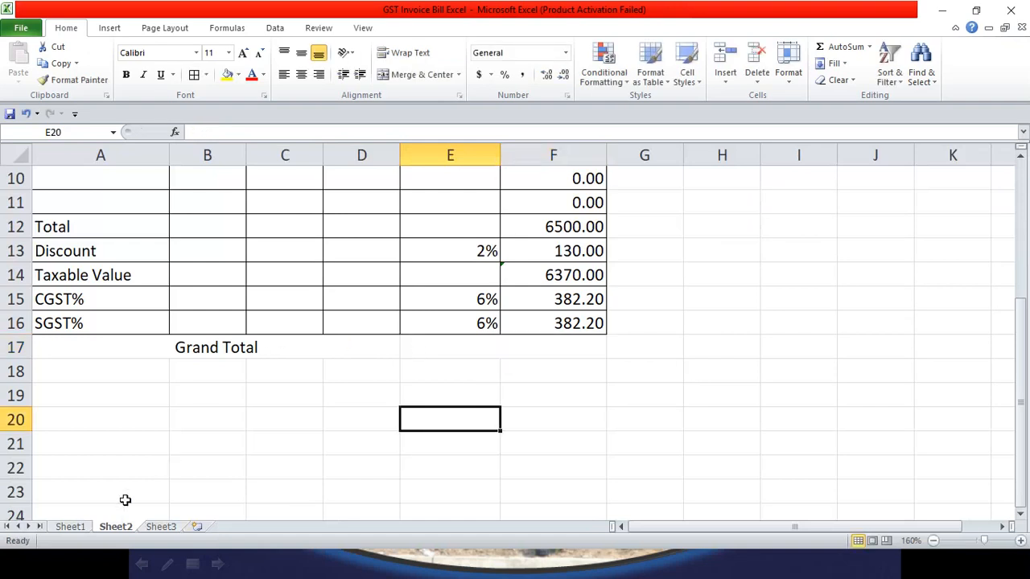
pyautogui.click(73, 527)
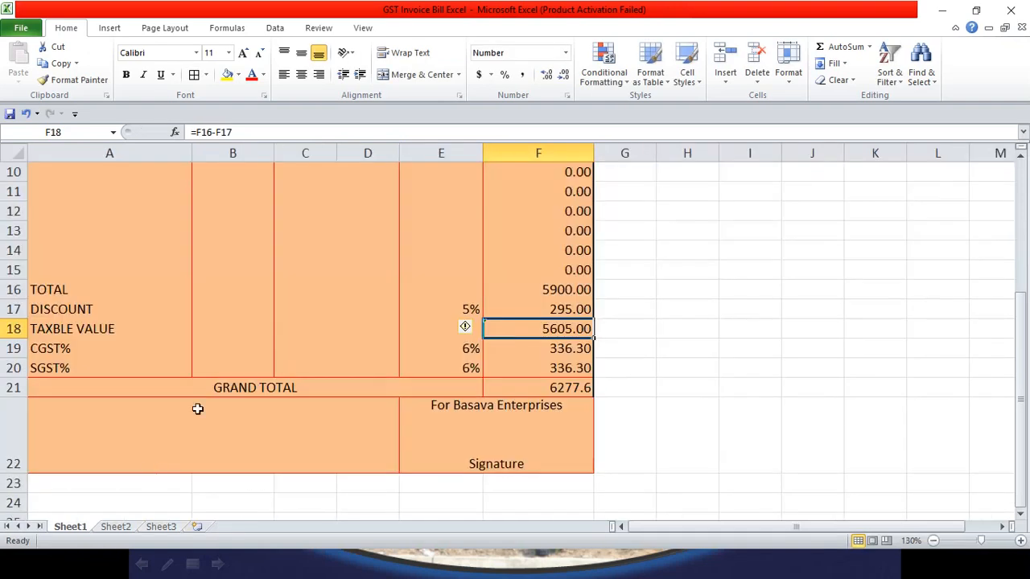
pyautogui.click(113, 527)
pyautogui.click(393, 373)
# Step: Unmerge E17:F17 and A17:D17, then re-merge A17:E17 around Grand Total, keeping F17 separate
pyautogui.moveTo(195, 344); pyautogui.dragTo(420, 347)
pyautogui.click(455, 374)
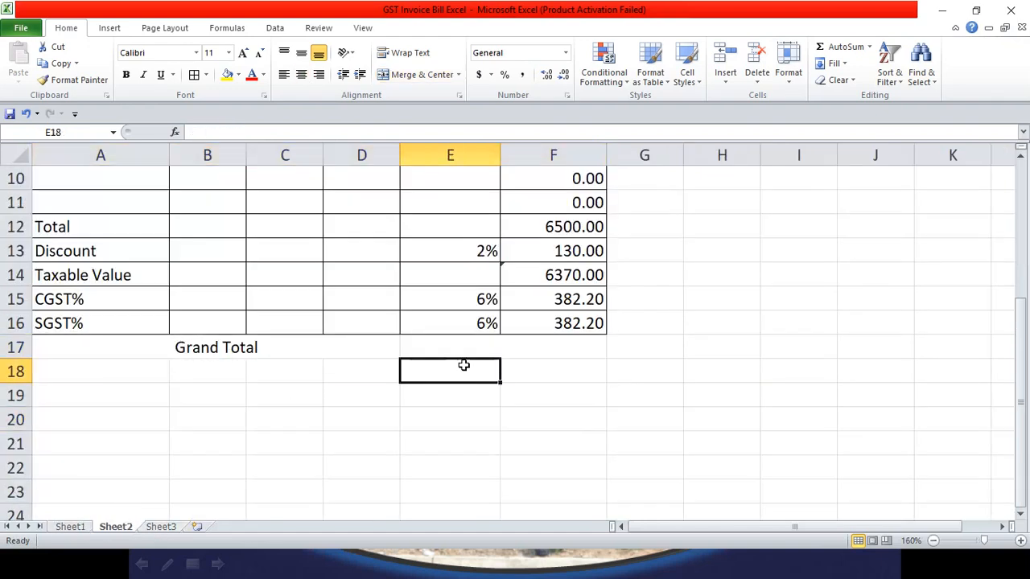
pyautogui.click(473, 345)
pyautogui.click(459, 75)
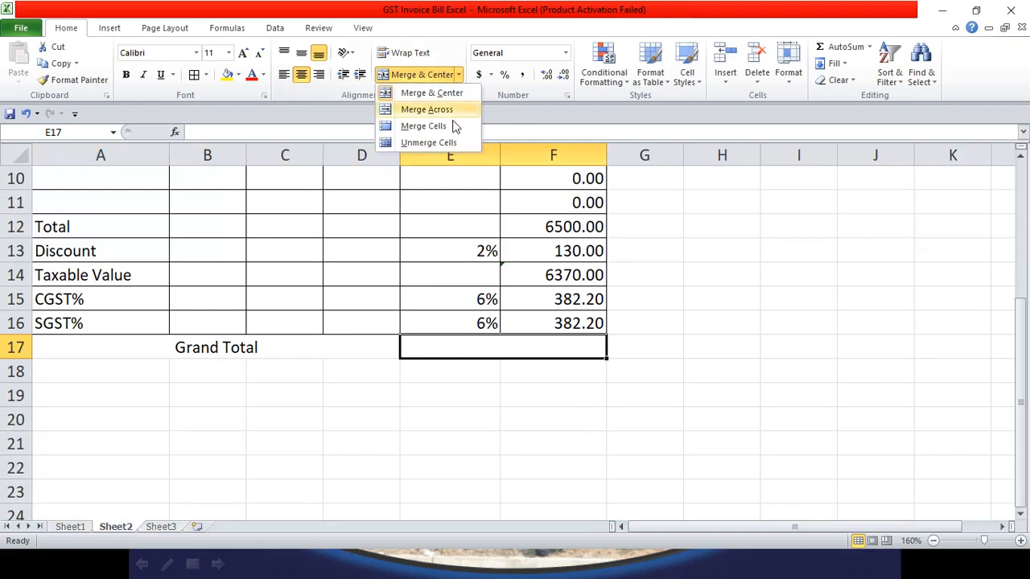
pyautogui.click(453, 142)
pyautogui.click(361, 354)
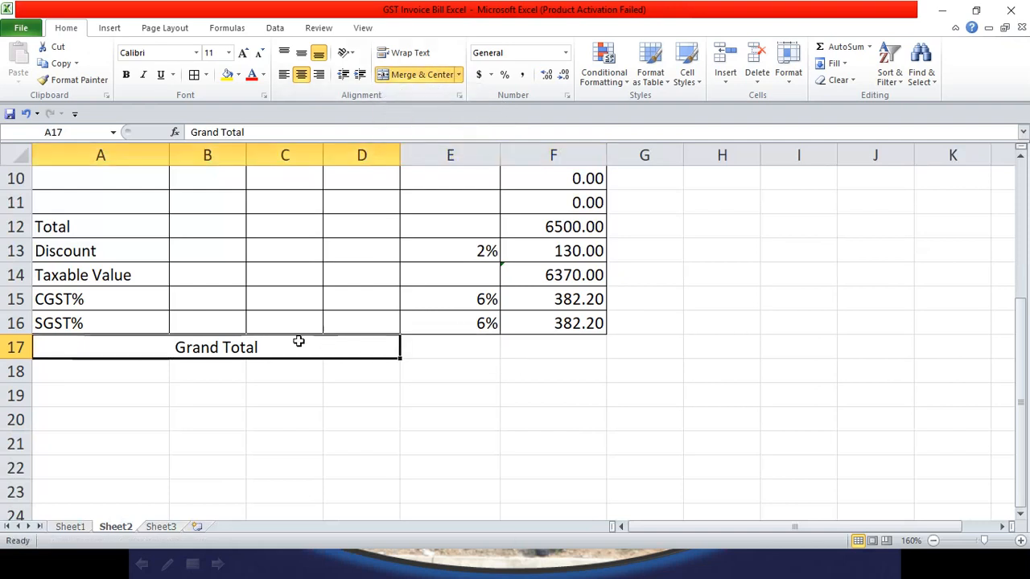
pyautogui.moveTo(164, 351); pyautogui.dragTo(435, 346)
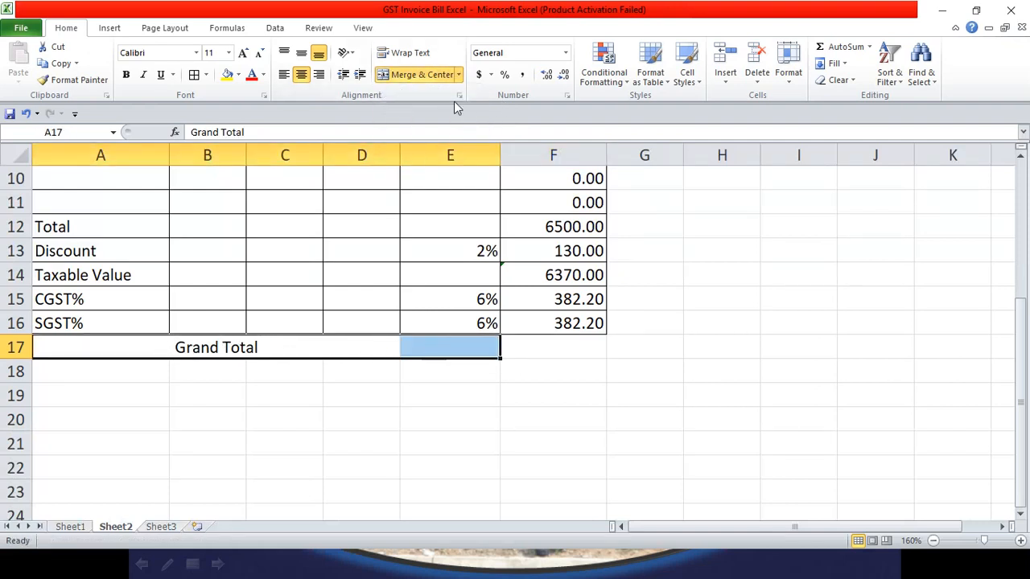
pyautogui.click(422, 75)
pyautogui.click(529, 346)
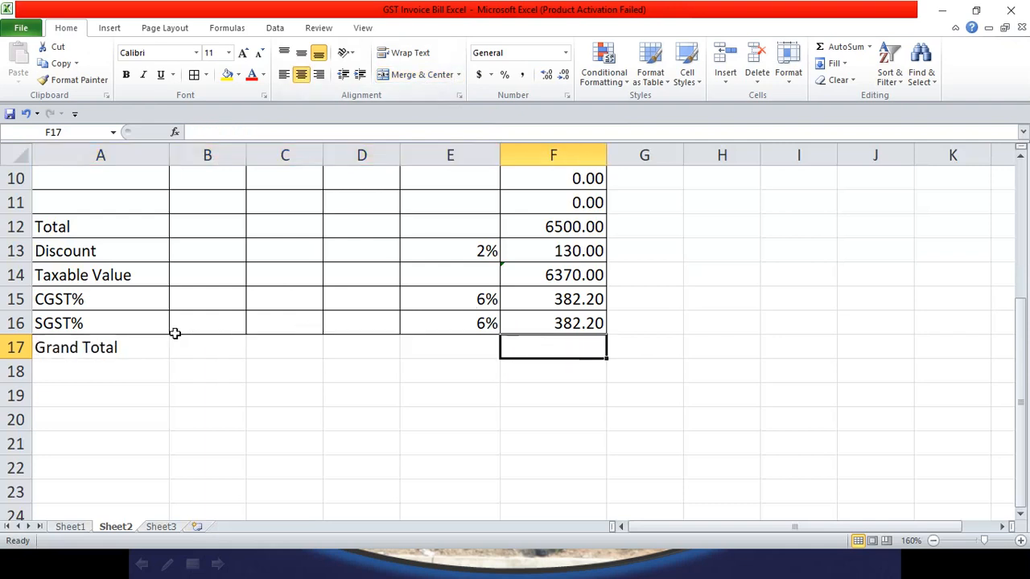
pyautogui.moveTo(129, 350); pyautogui.dragTo(442, 351)
pyautogui.click(426, 76)
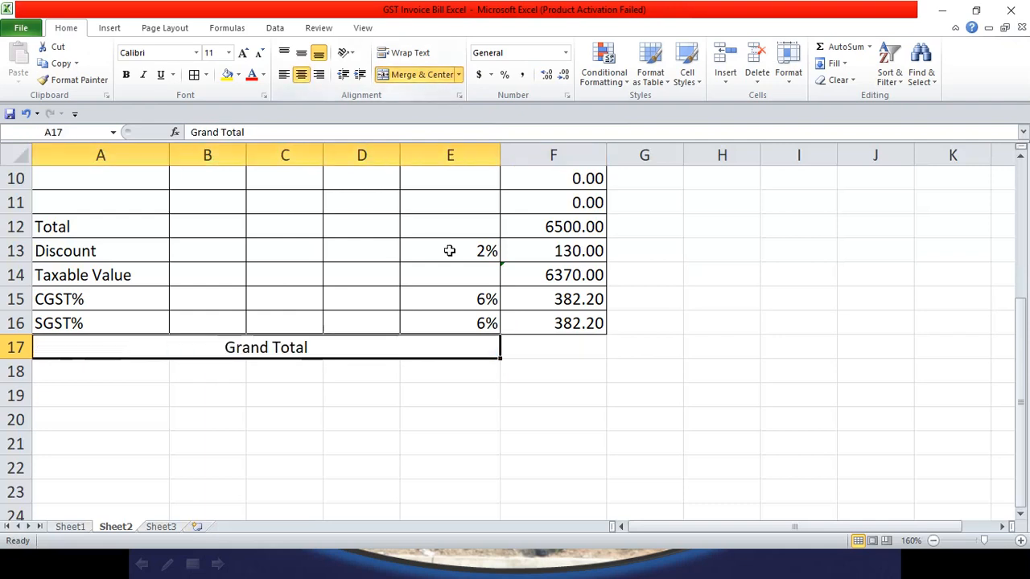
pyautogui.click(524, 349)
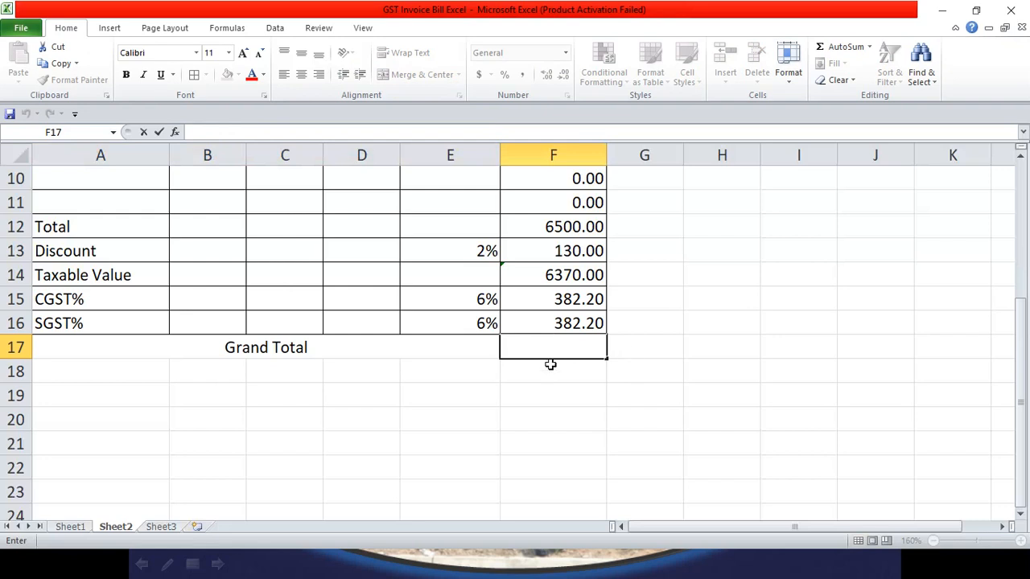
pyautogui.write('=')
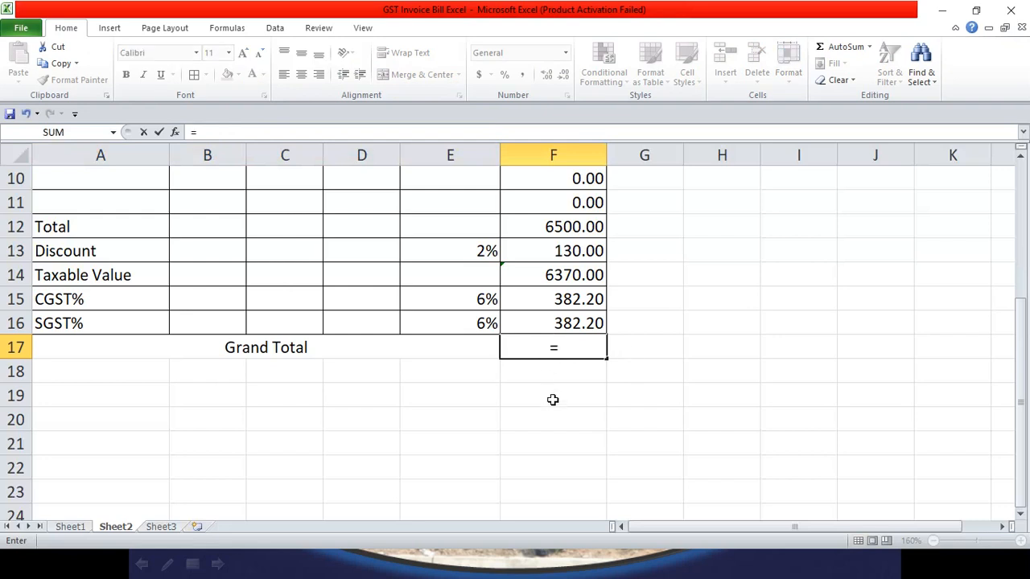
pyautogui.scroll(1, 584, 370)
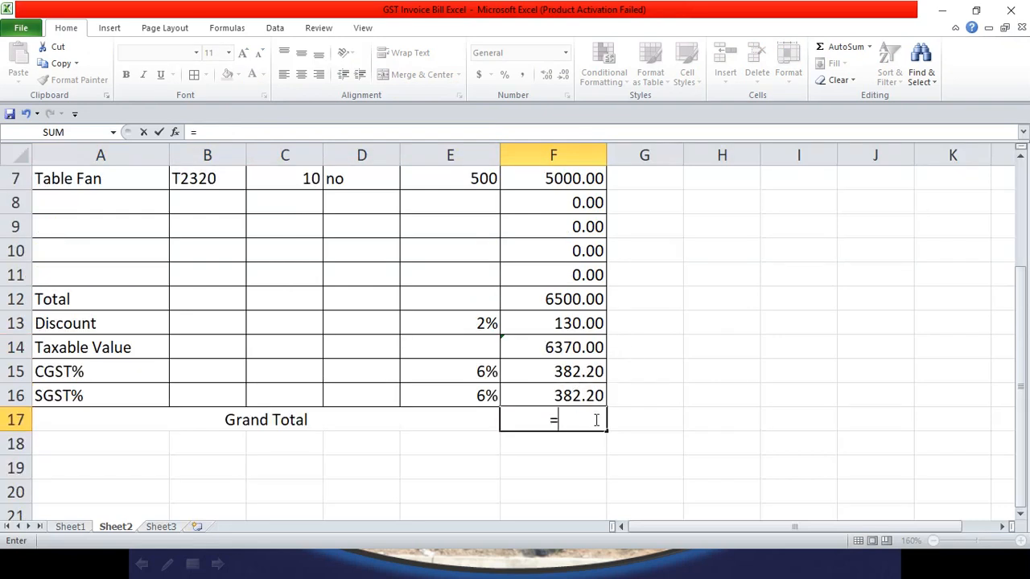
pyautogui.write('sum(')
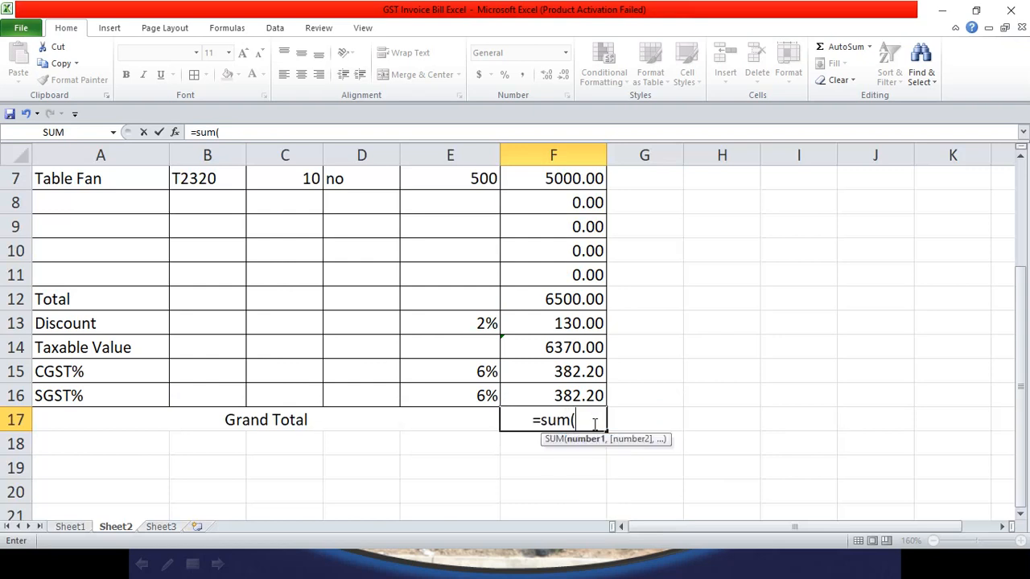
pyautogui.scroll(1, 555, 465)
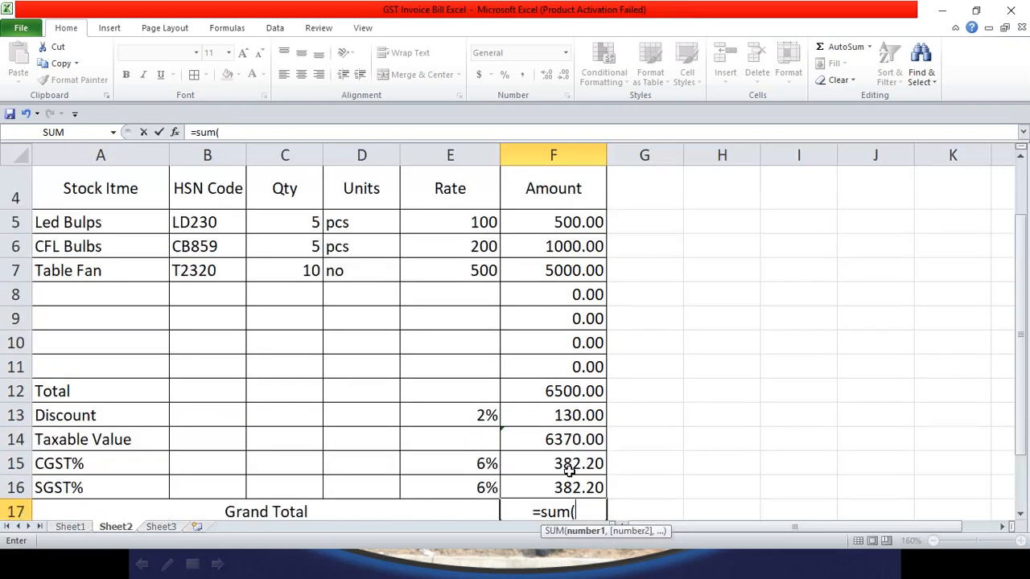
pyautogui.click(70, 526)
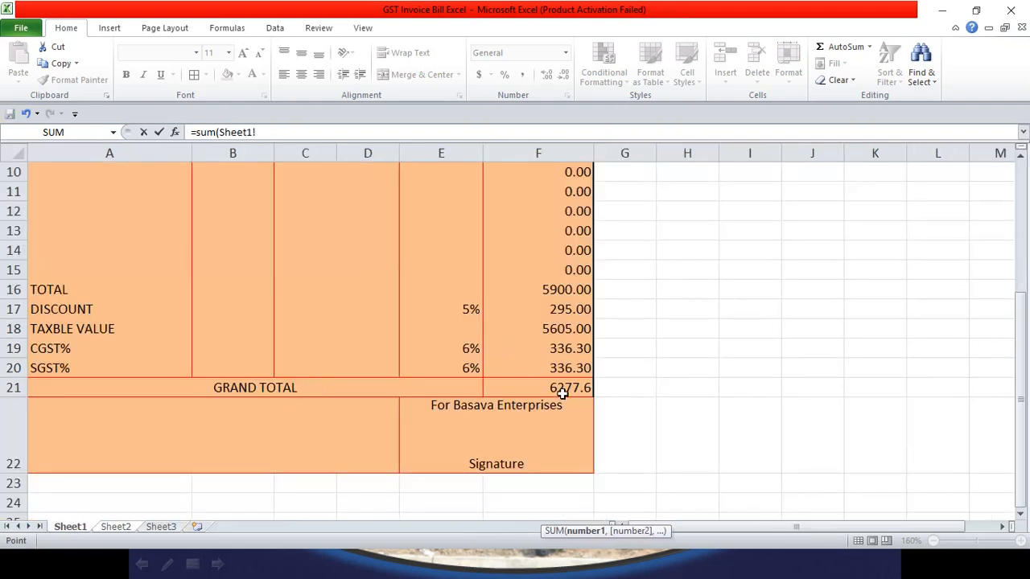
pyautogui.click(562, 390)
pyautogui.press('Return')
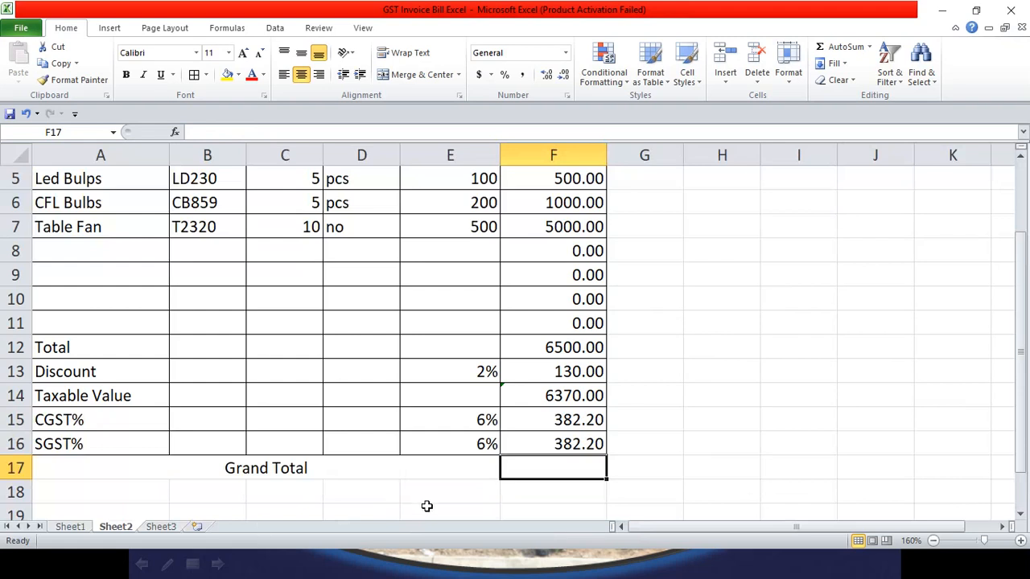
pyautogui.click(70, 526)
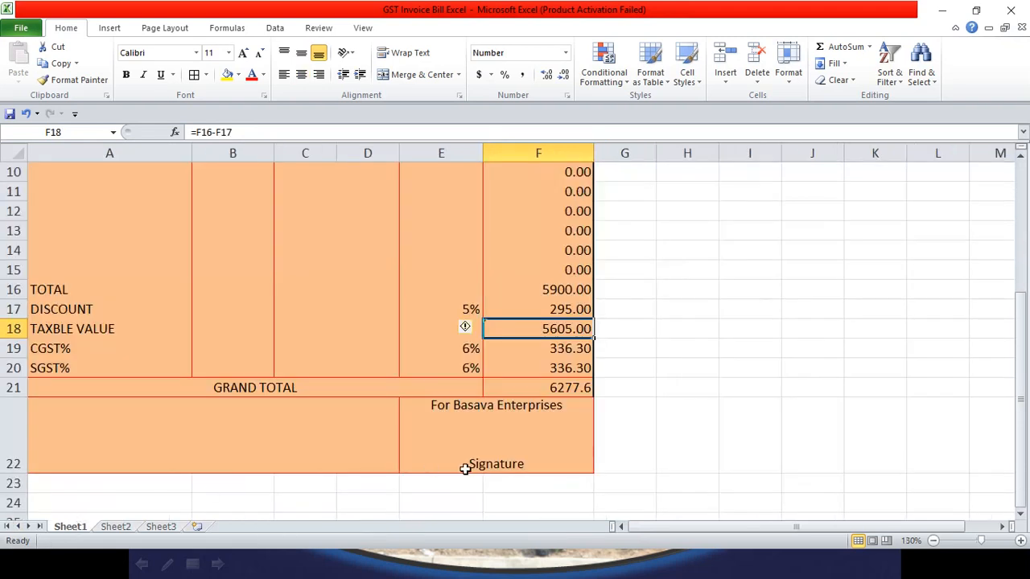
pyautogui.click(555, 390)
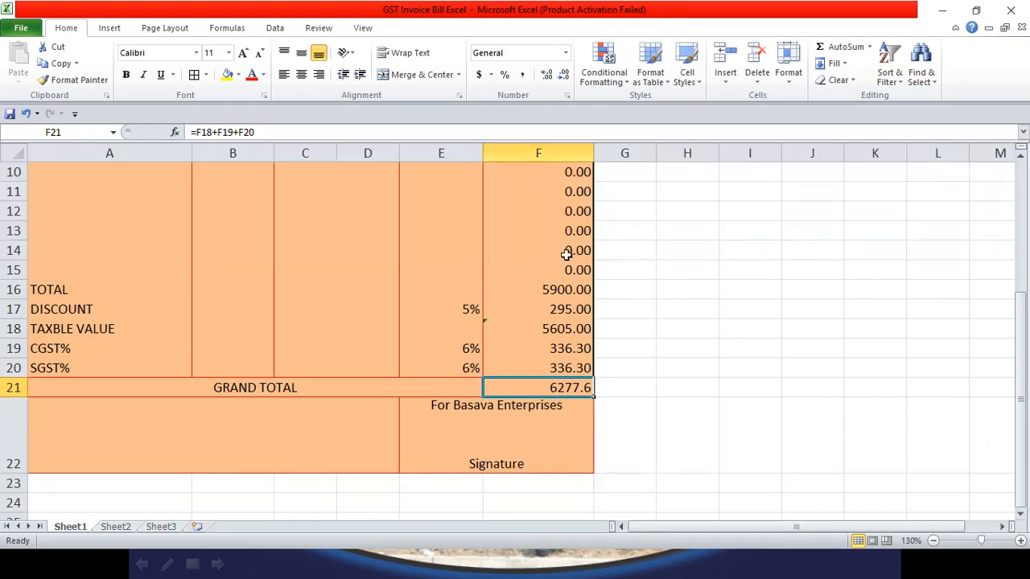
pyautogui.click(538, 328)
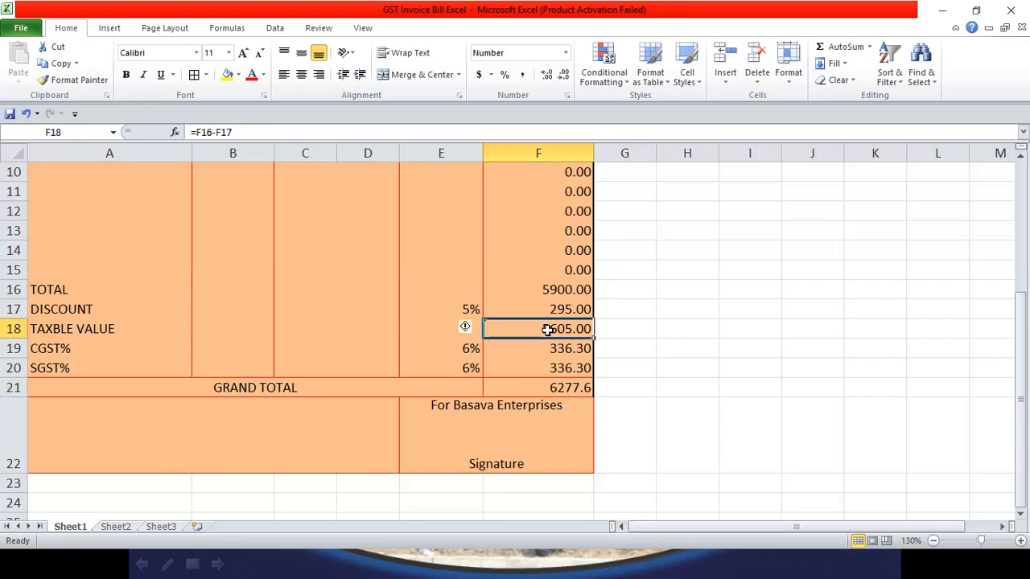
pyautogui.click(578, 385)
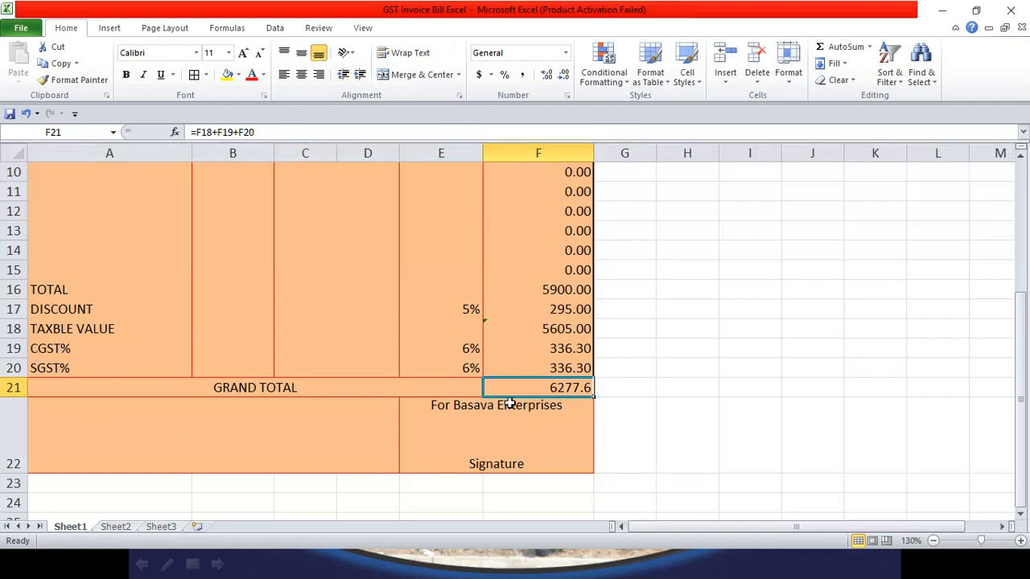
pyautogui.click(116, 527)
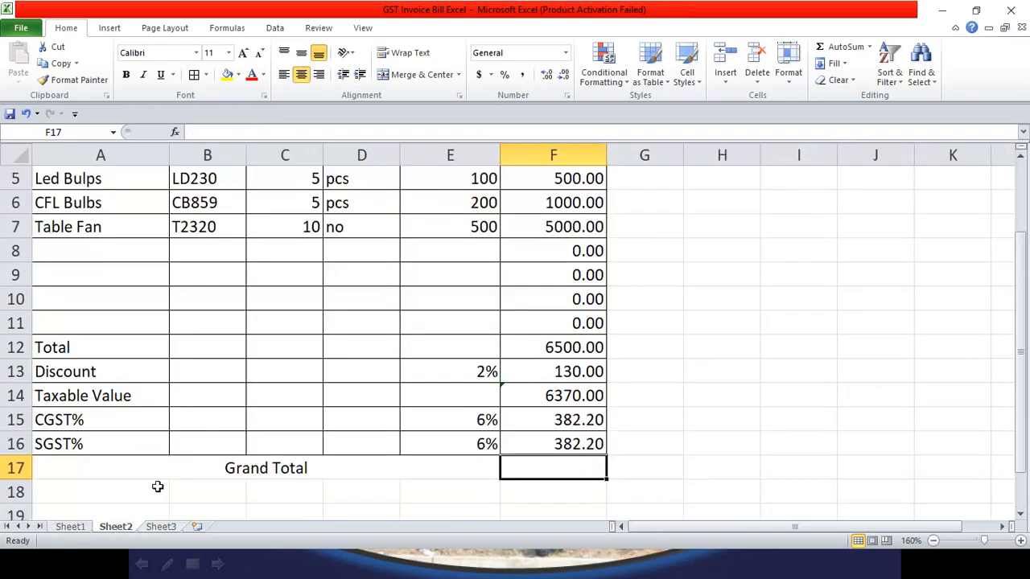
# Step: Enter =F14+F15+F16 in F17 for a 7134.40 grand total
pyautogui.write('=')
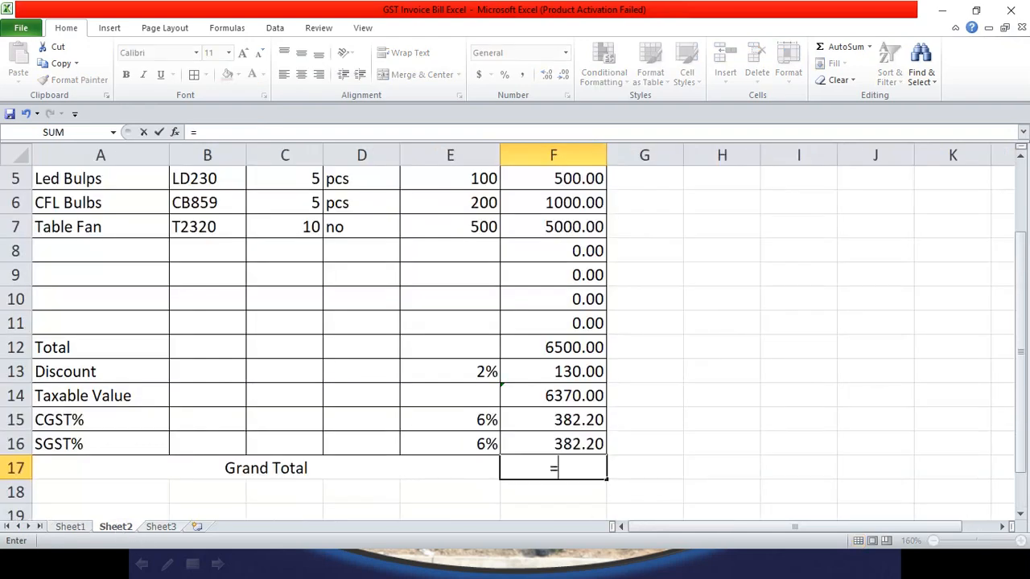
pyautogui.click(592, 396)
pyautogui.write('+')
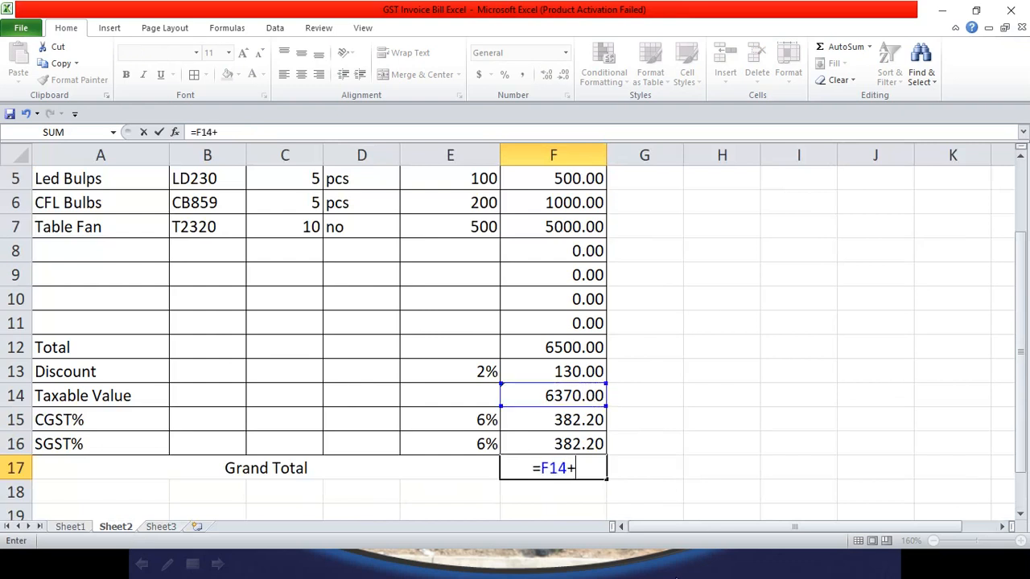
pyautogui.click(591, 420)
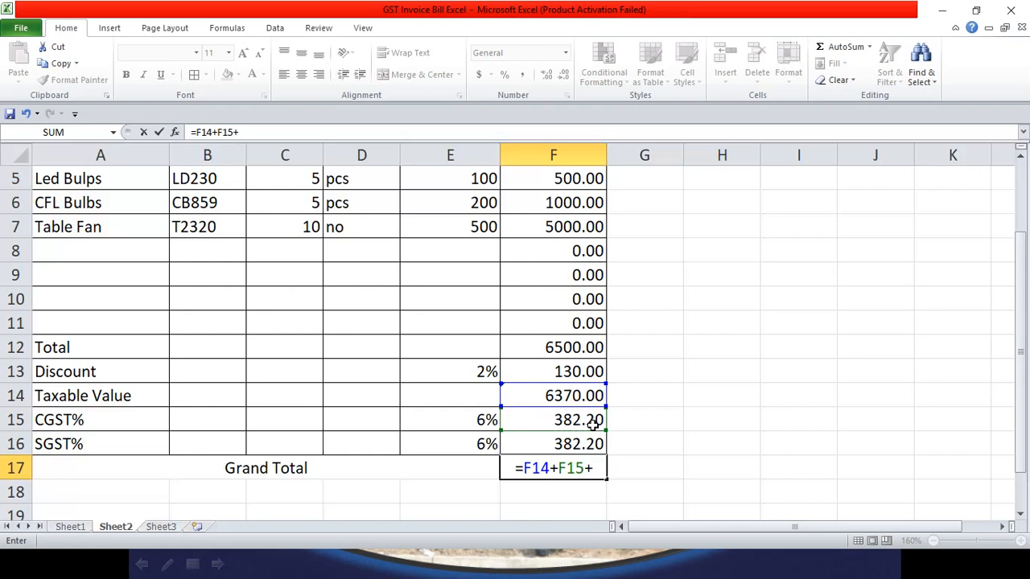
pyautogui.click(594, 446)
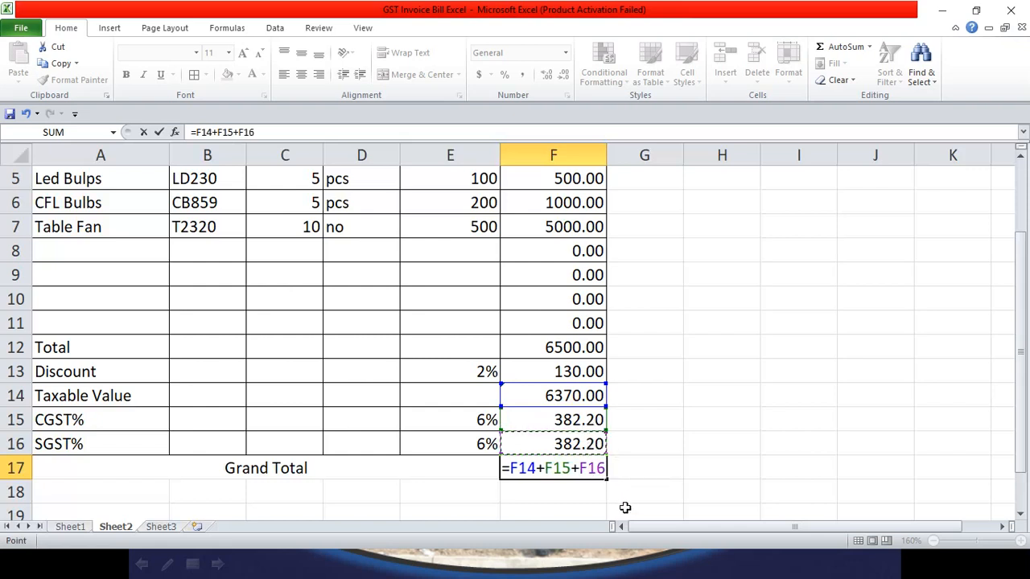
pyautogui.press('Return')
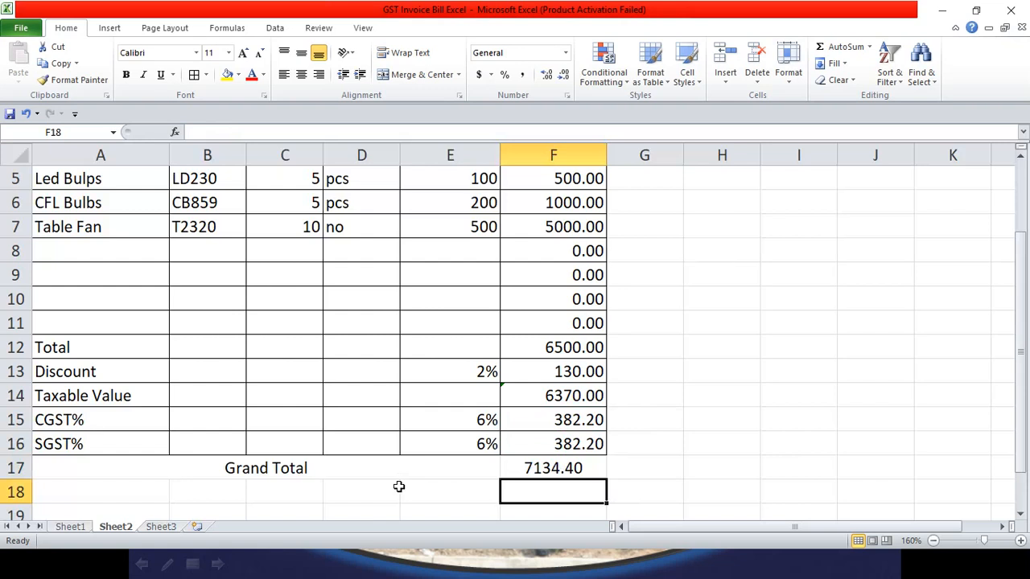
# Step: Right-align the 7134.40 grand total in F17
pyautogui.click(553, 473)
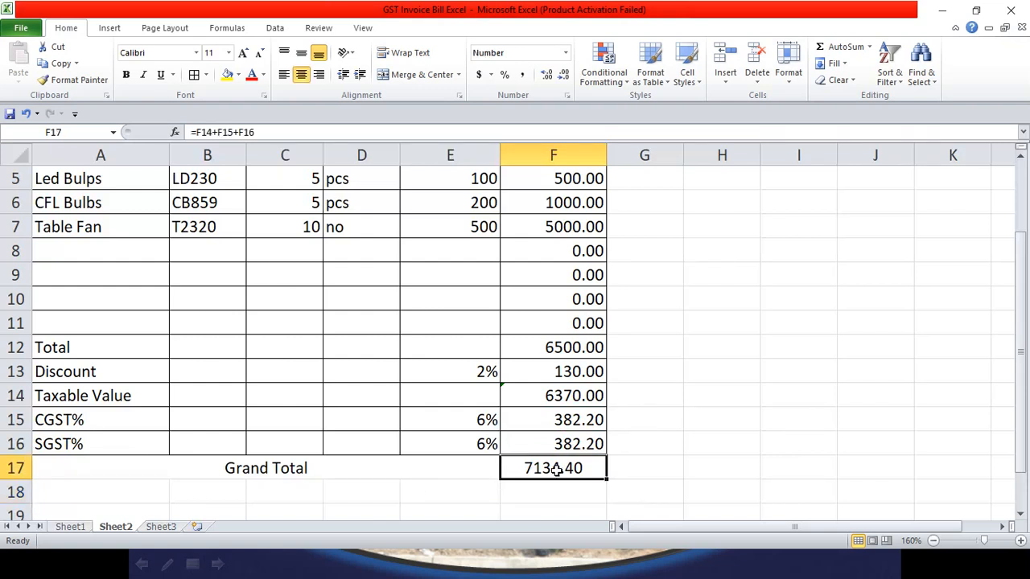
pyautogui.click(320, 75)
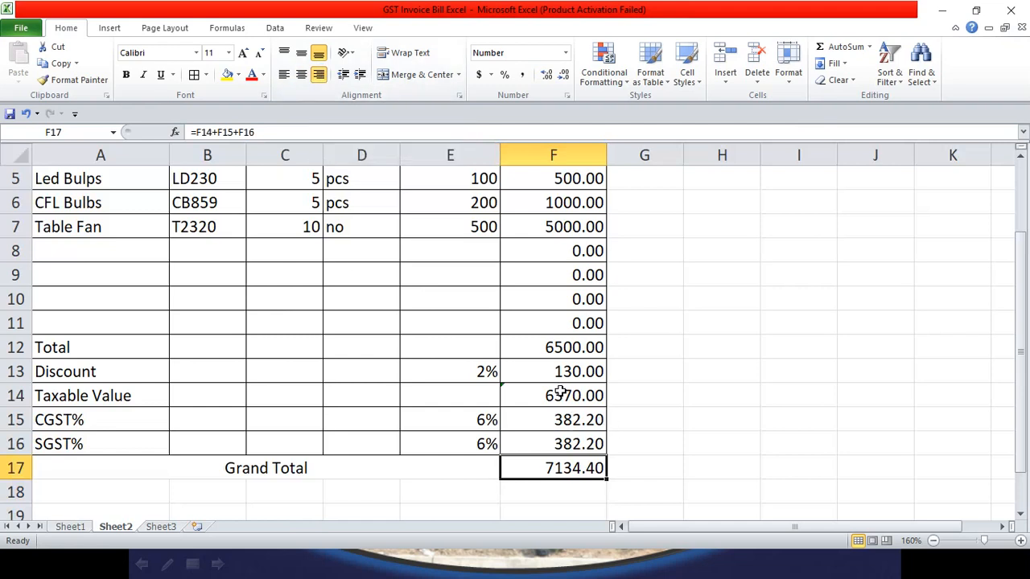
pyautogui.click(565, 494)
pyautogui.scroll(-1, 171, 452)
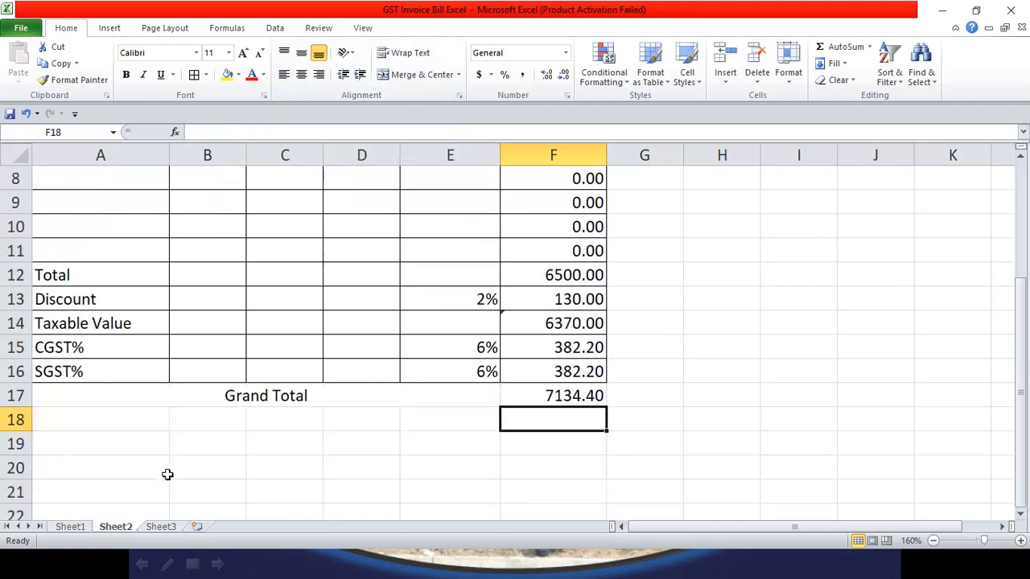
pyautogui.moveTo(101, 392); pyautogui.dragTo(535, 414)
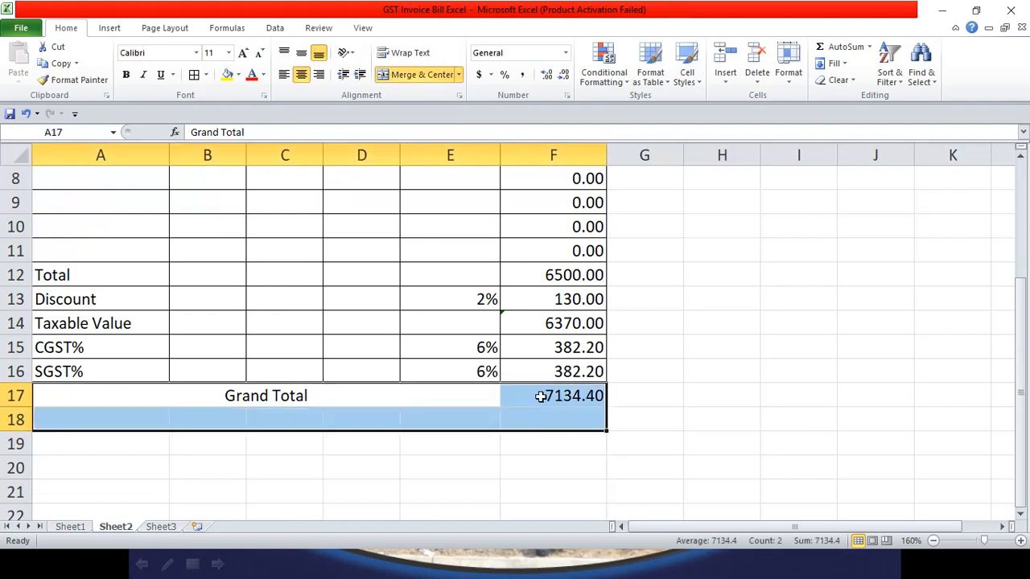
# Step: Apply All Borders to rows 17-18 and merge A18:D18 and E18:F18
pyautogui.click(194, 74)
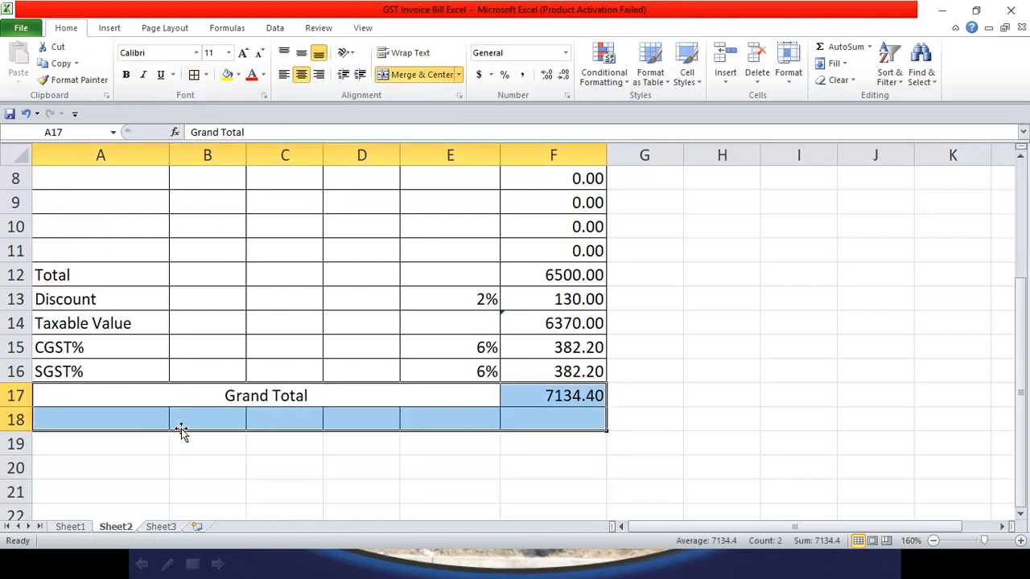
pyautogui.moveTo(121, 421); pyautogui.dragTo(542, 419)
pyautogui.click(426, 74)
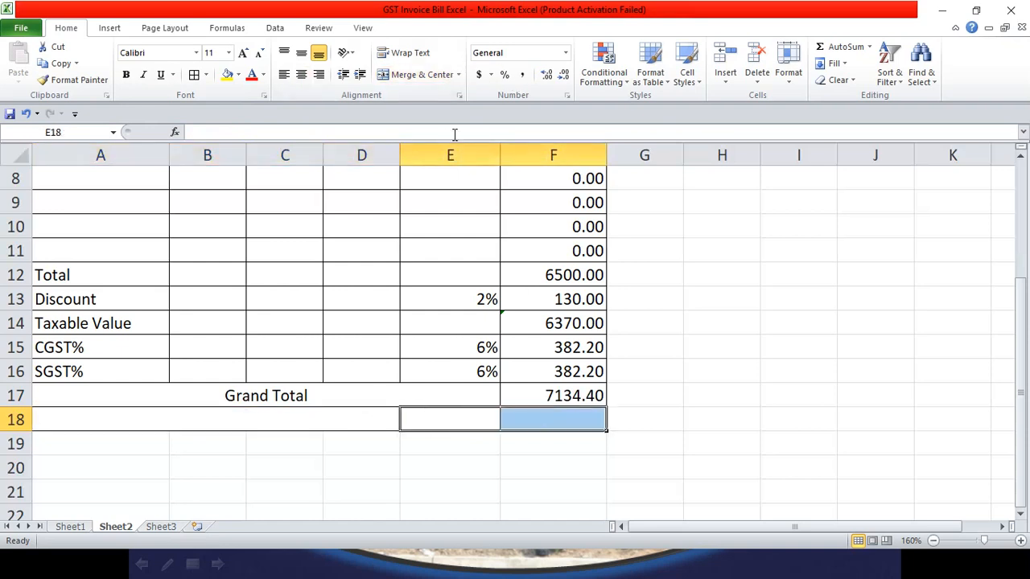
pyautogui.click(406, 74)
# Step: Enter 'For Basava Enterprises' and 'Signature' on separate lines in E18, and heighten row 18
pyautogui.doubleClick(456, 416)
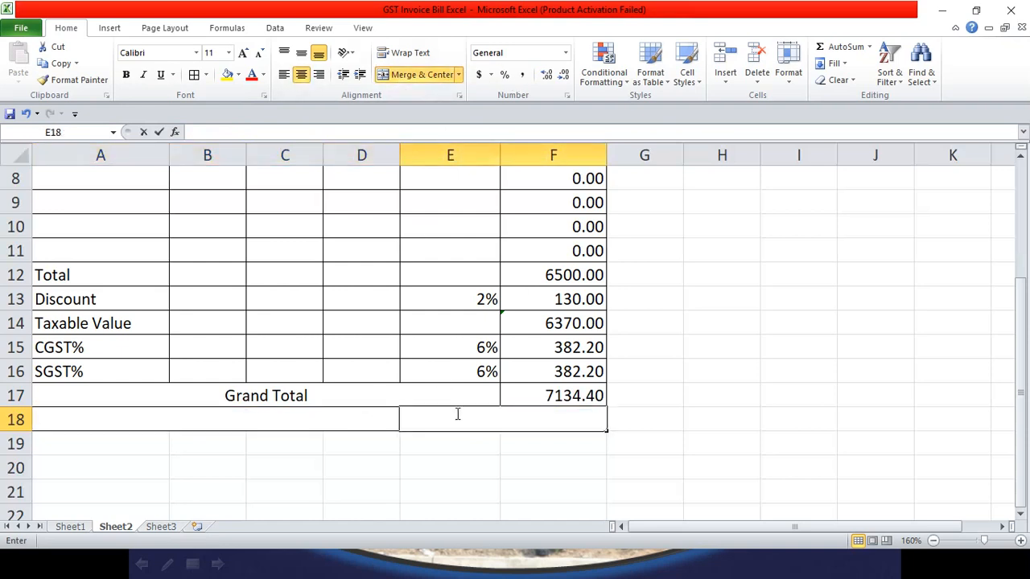
pyautogui.write('For B')
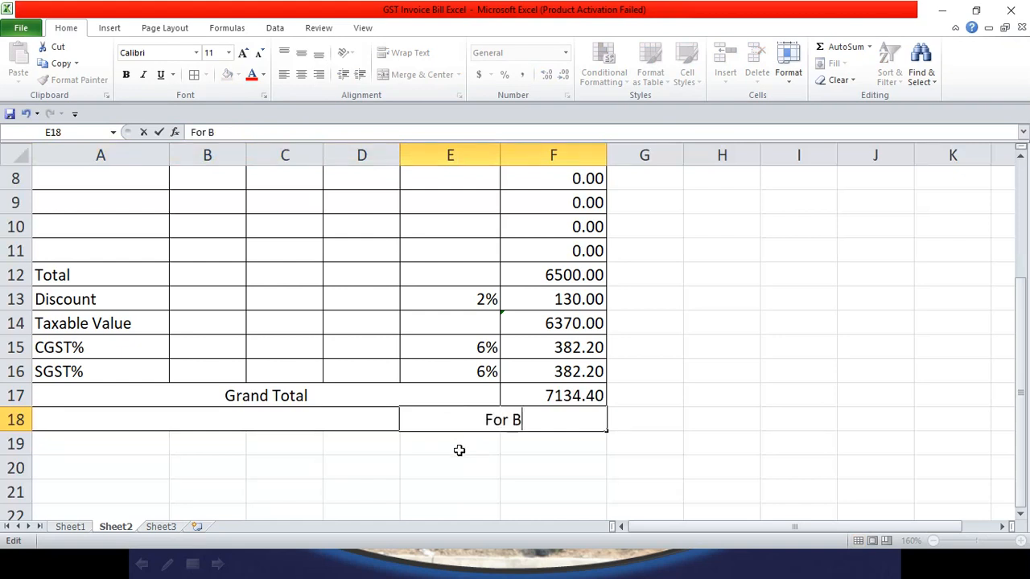
pyautogui.write('asava En')
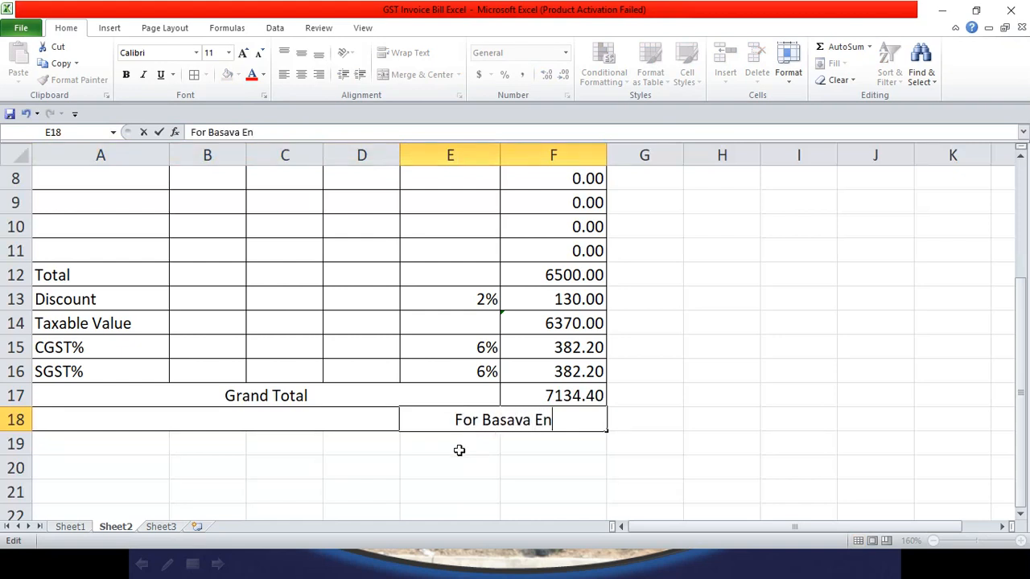
pyautogui.write('terprises')
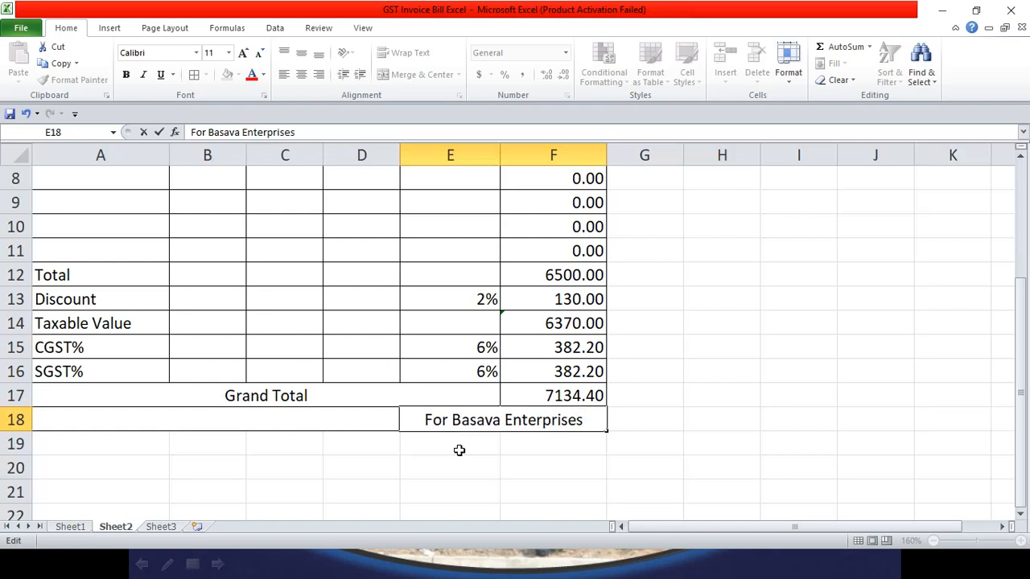
pyautogui.hotkey('alt', 'Return')
pyautogui.hotkey('alt', 'Return')
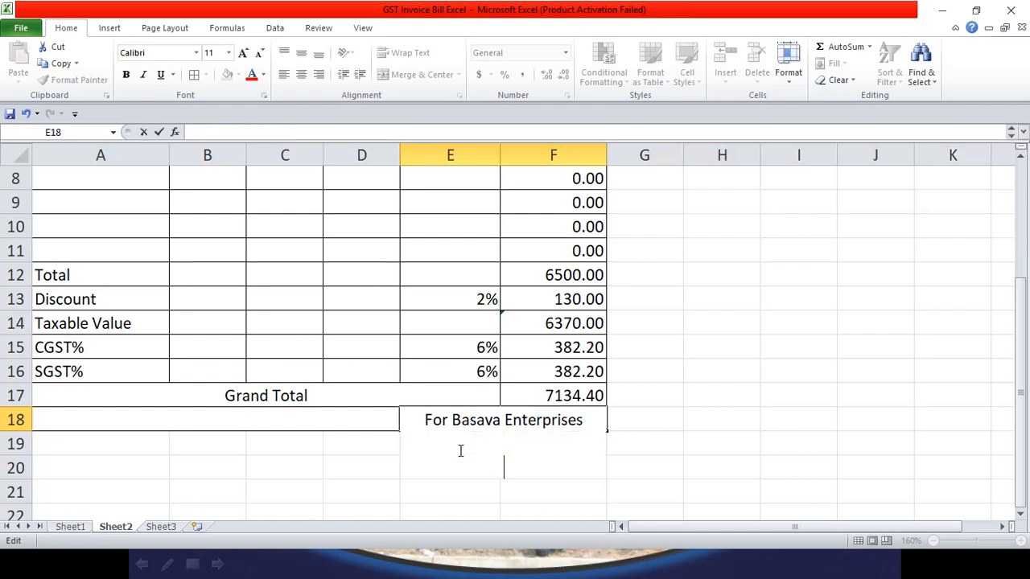
pyautogui.hotkey('alt', 'Return')
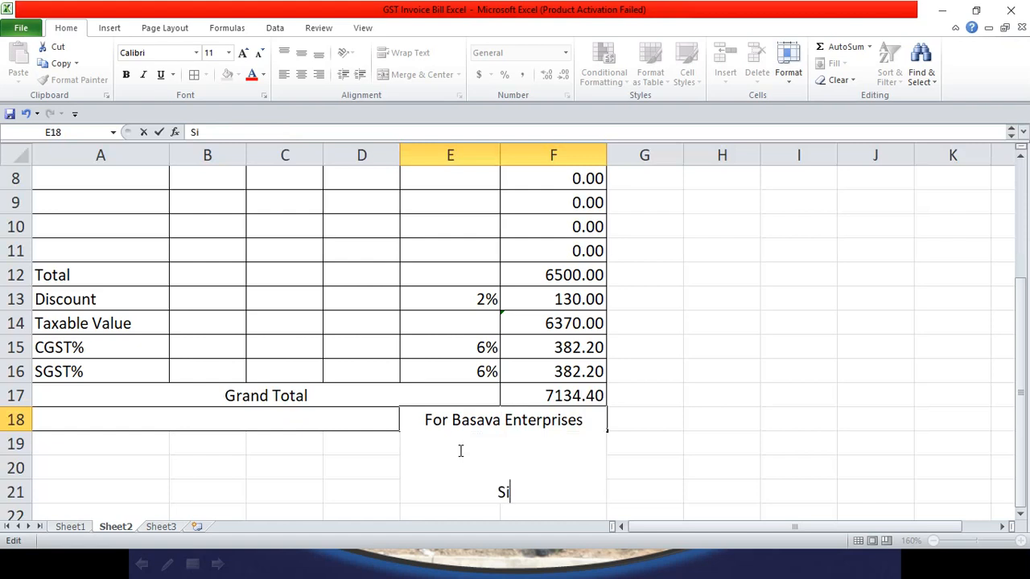
pyautogui.write('Signature')
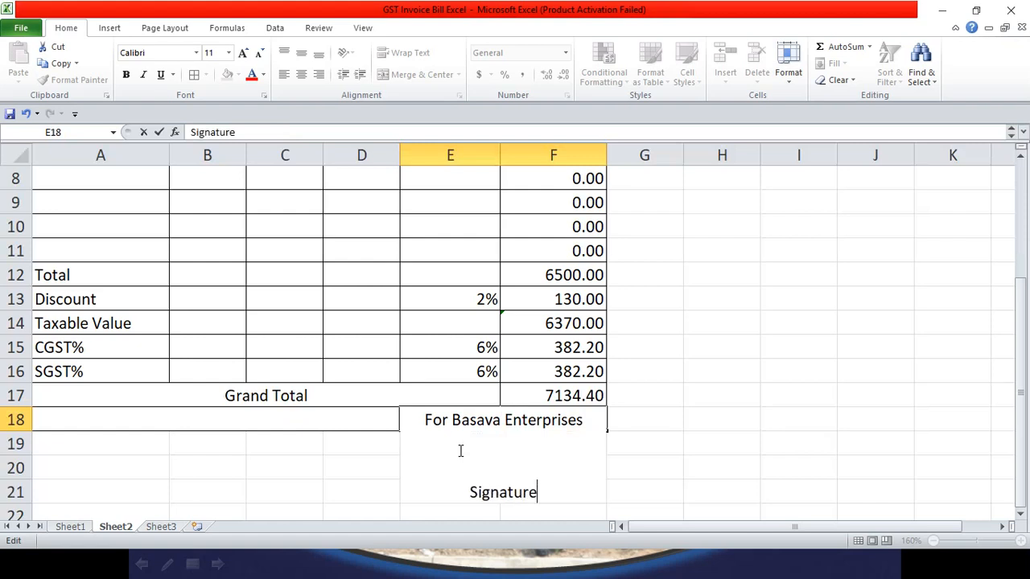
pyautogui.click(644, 470)
pyautogui.click(404, 424)
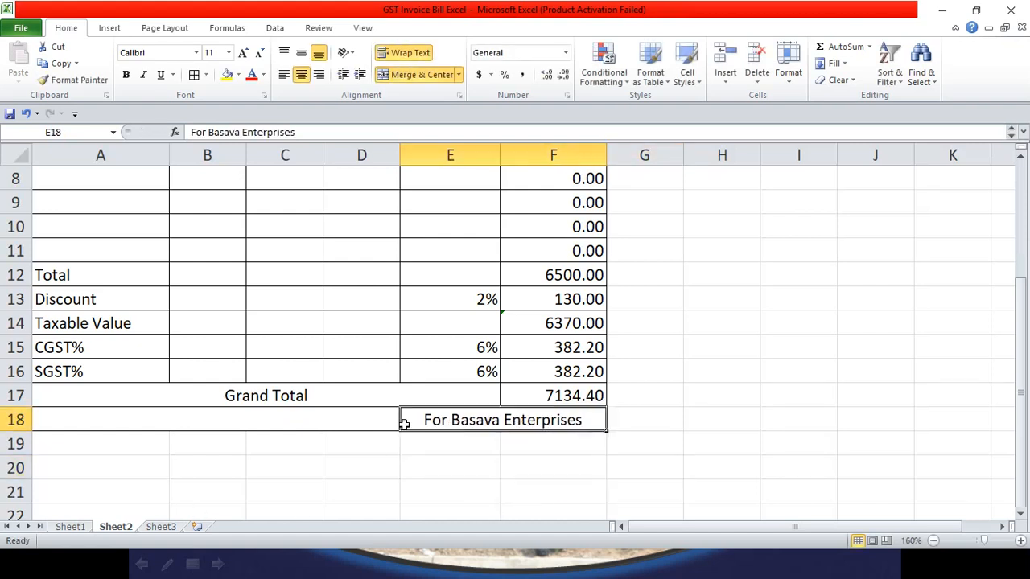
pyautogui.moveTo(19, 434); pyautogui.dragTo(24, 502)
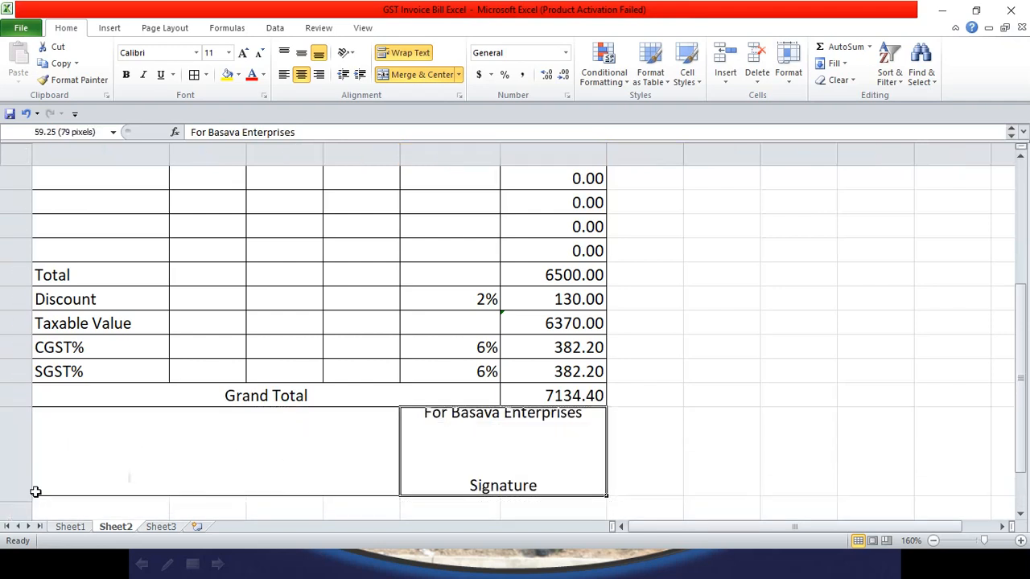
pyautogui.scroll(2, 587, 464)
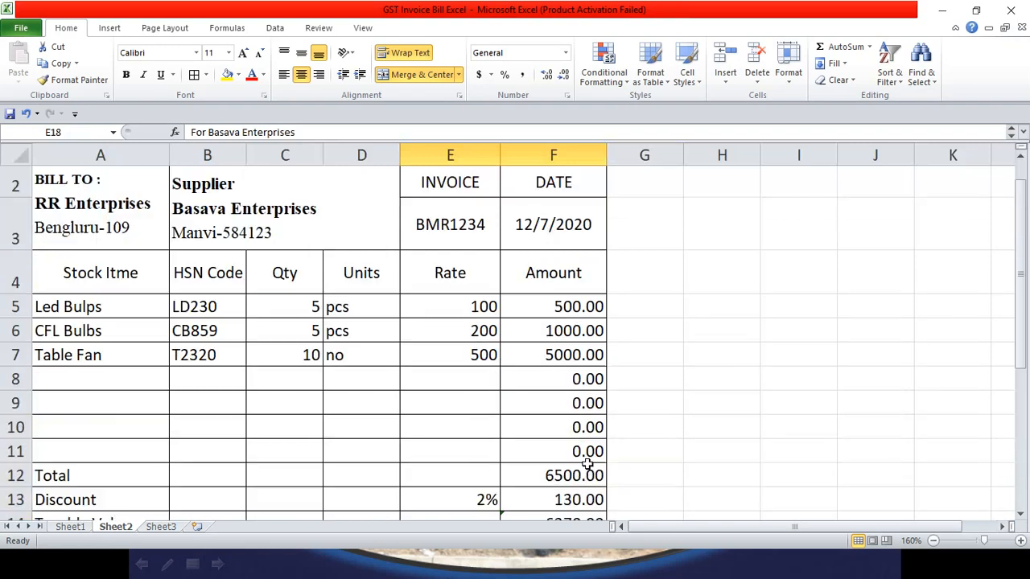
pyautogui.scroll(1, 448, 389)
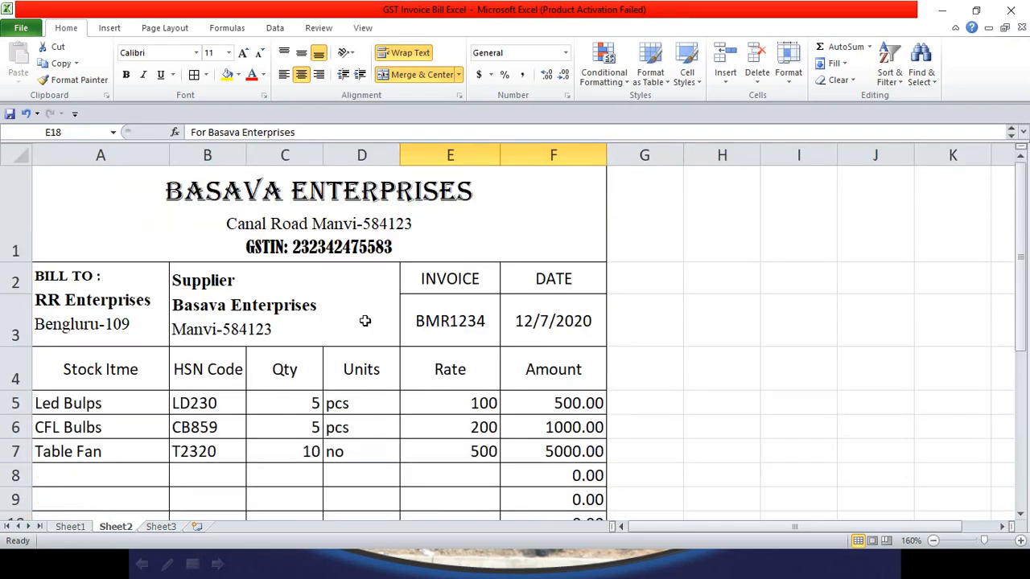
pyautogui.scroll(-3, 334, 322)
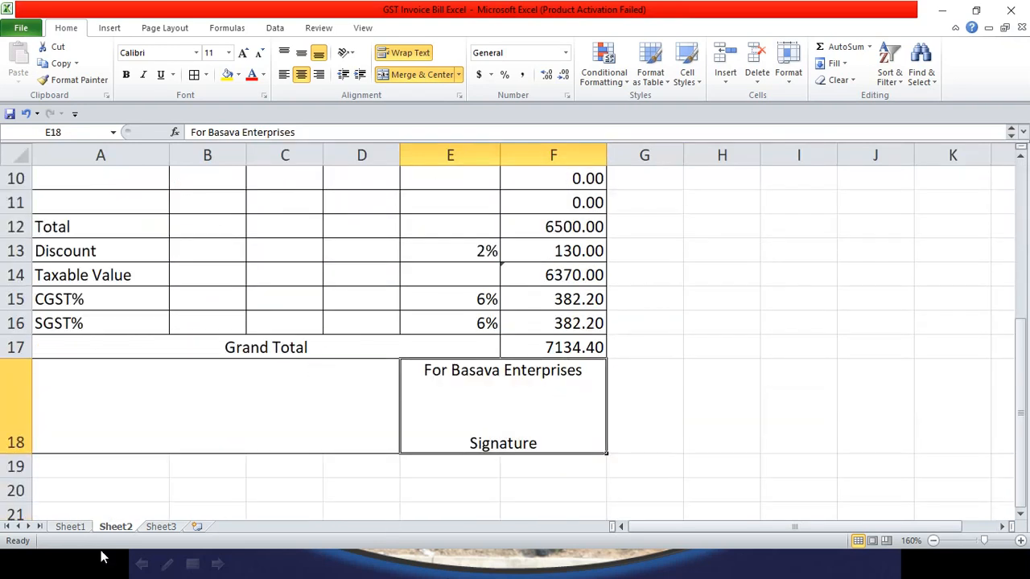
pyautogui.scroll(3, 292, 384)
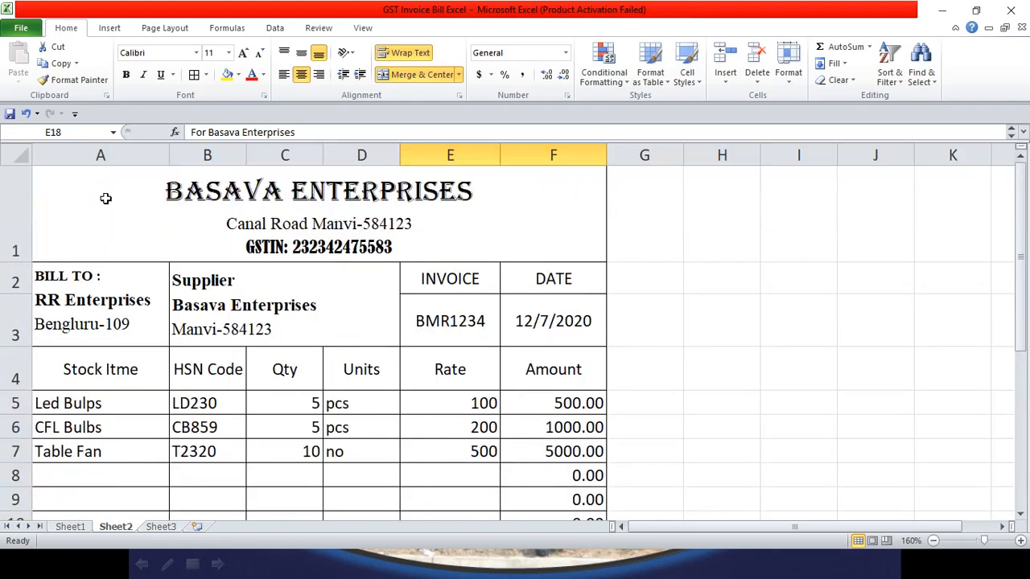
pyautogui.moveTo(105, 197); pyautogui.dragTo(122, 273)
pyautogui.scroll(-1, 173, 414)
pyautogui.click(189, 381)
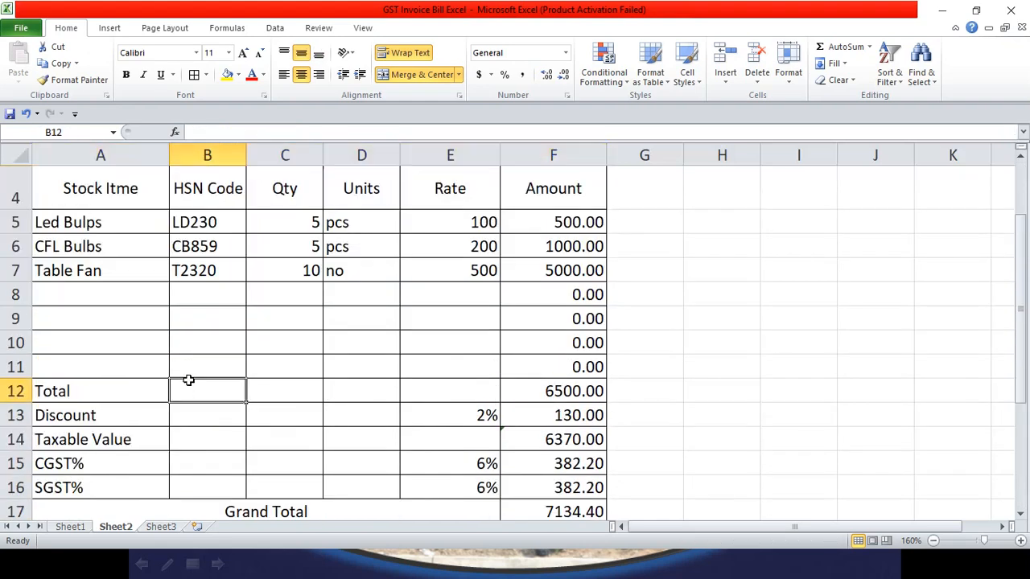
pyautogui.scroll(1, 188, 380)
pyautogui.scroll(-1, 111, 391)
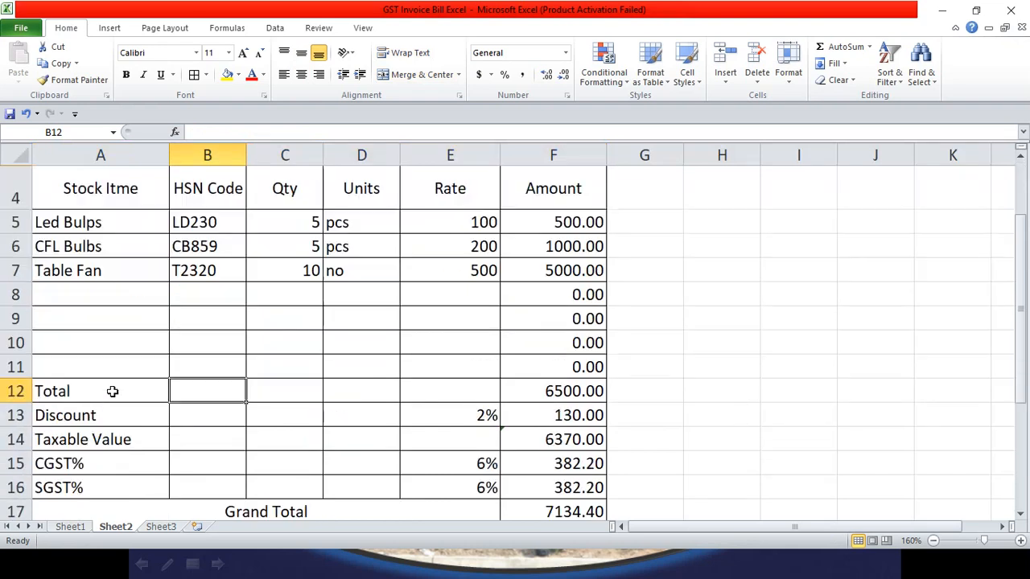
pyautogui.scroll(1, 110, 298)
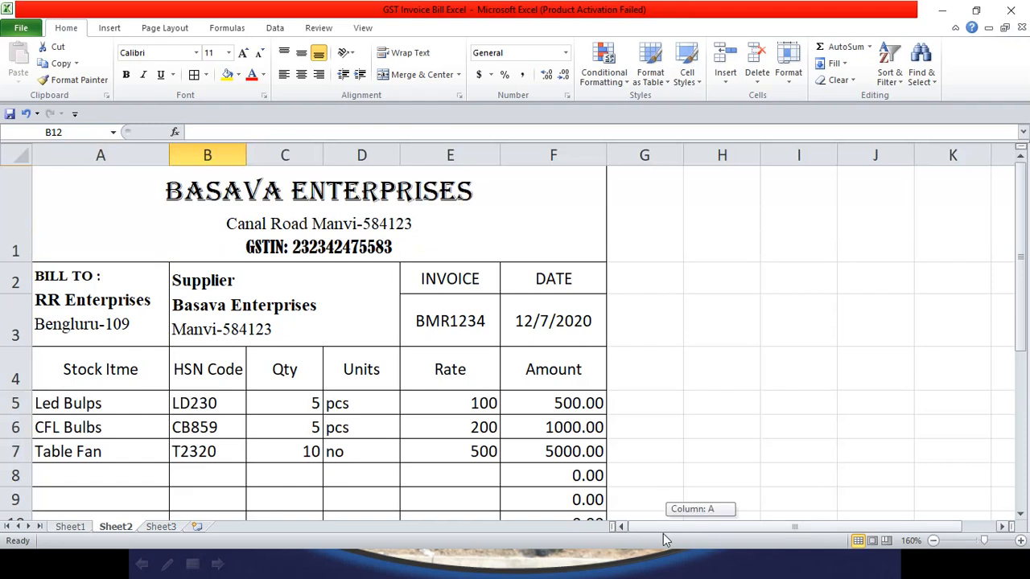
pyautogui.moveTo(128, 405); pyautogui.dragTo(588, 347)
pyautogui.scroll(1, 484, 362)
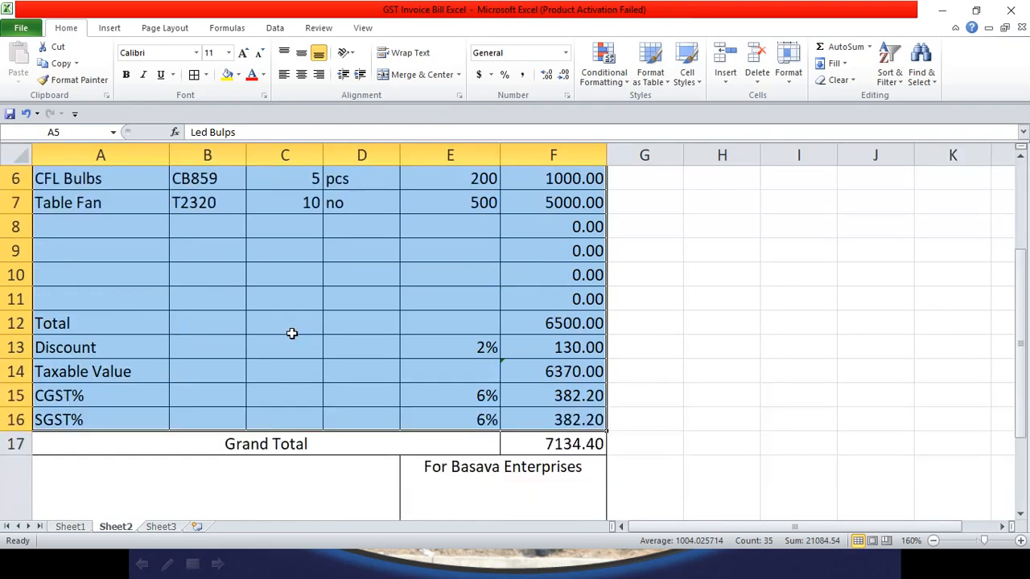
# Step: Remove all borders from the item and totals rows A5:F16
pyautogui.scroll(1, 353, 226)
pyautogui.click(206, 74)
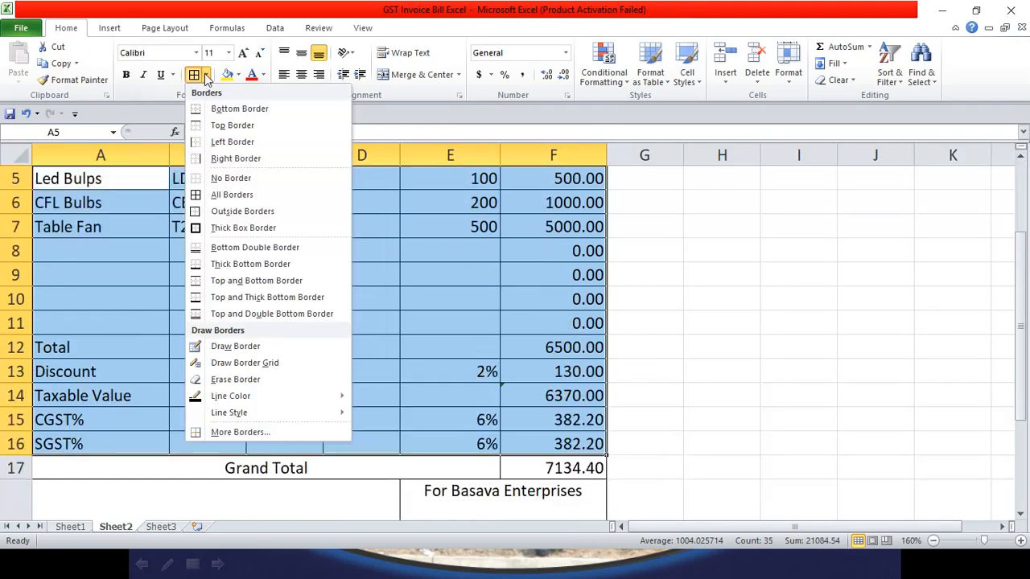
pyautogui.click(200, 181)
pyautogui.click(251, 395)
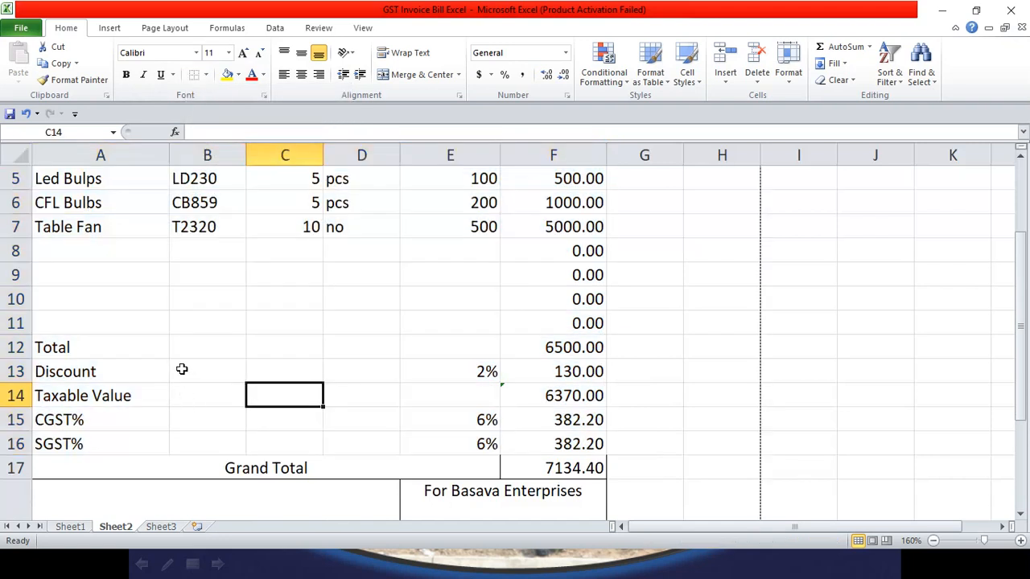
# Step: Draw an outside border around the Stock Itme column, A4:A16
pyautogui.scroll(1, 174, 369)
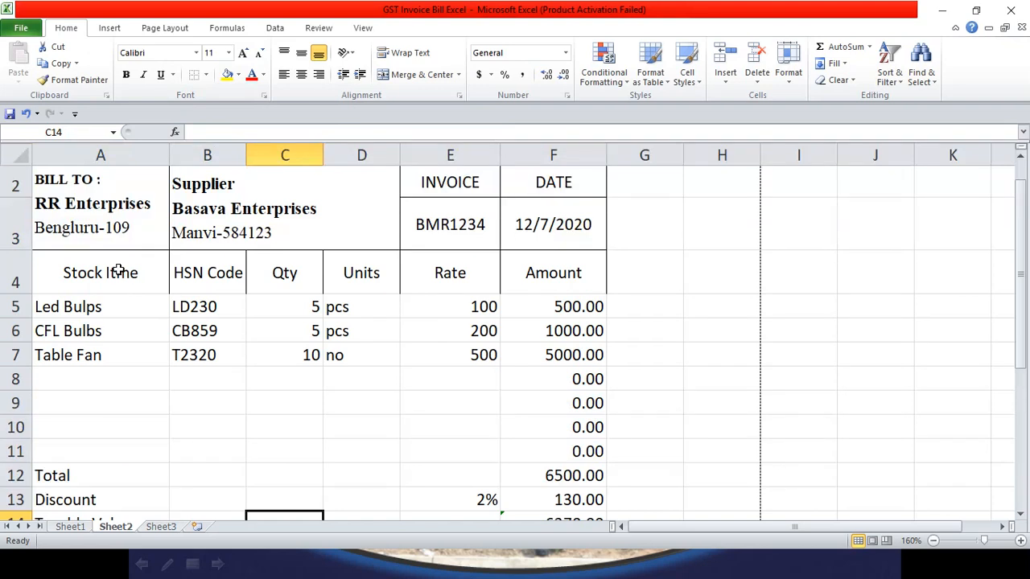
pyautogui.moveTo(119, 271); pyautogui.dragTo(104, 444)
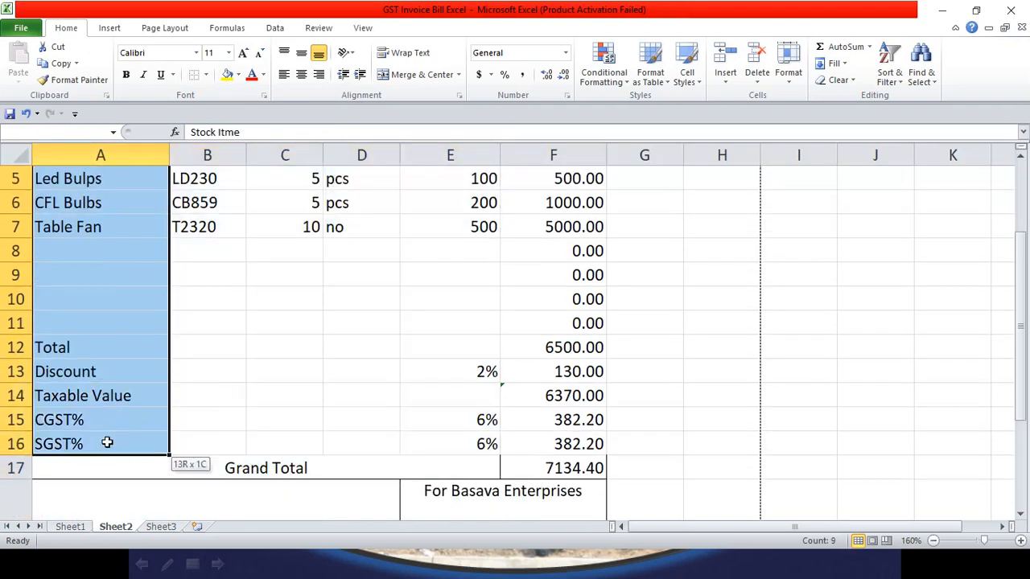
pyautogui.click(206, 75)
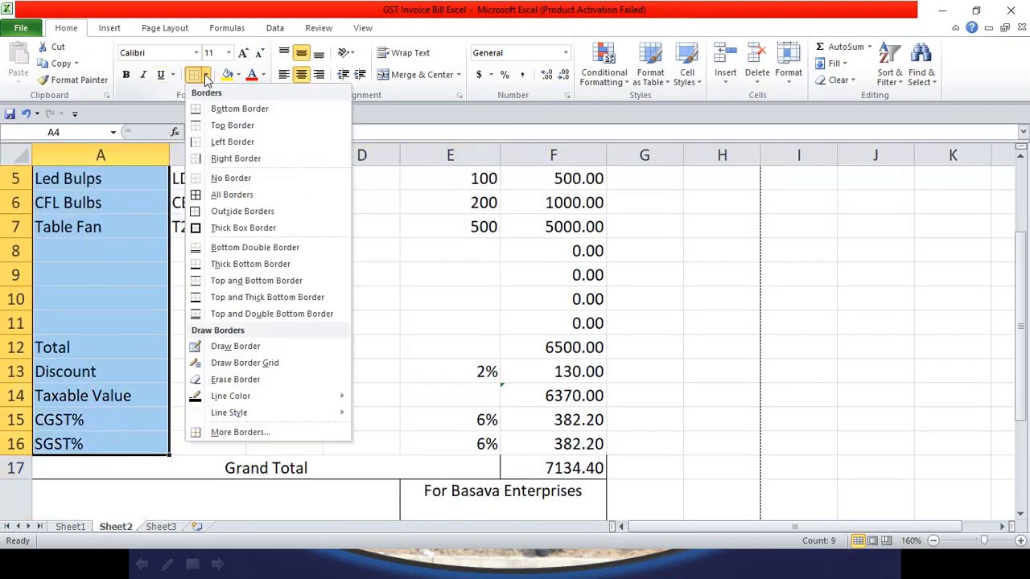
pyautogui.click(226, 211)
pyautogui.click(216, 286)
pyautogui.scroll(-1, 219, 280)
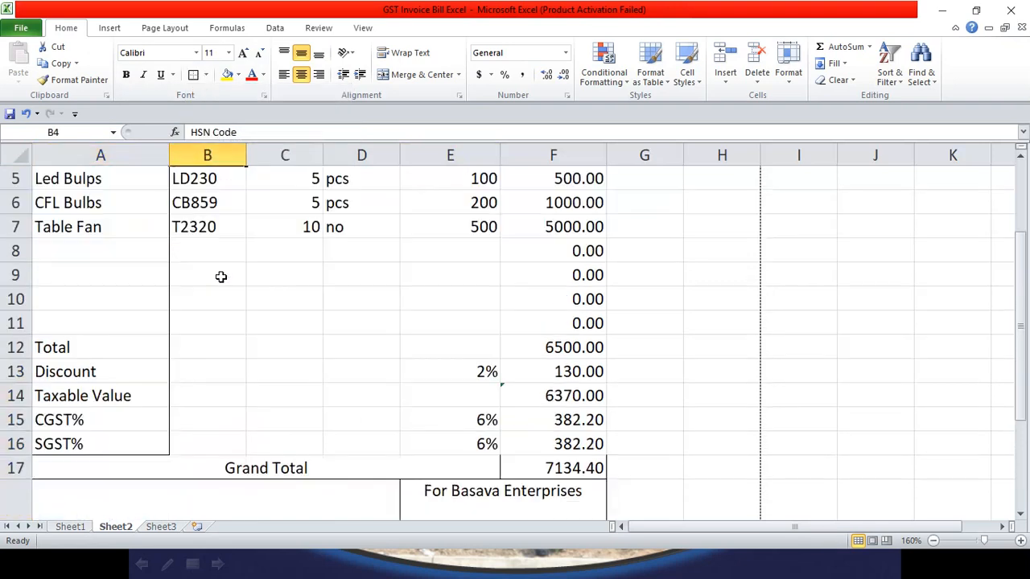
pyautogui.scroll(1, 216, 212)
# Step: Outline the remaining invoice columns through Rate E4:E16 and Amount F5:F16
pyautogui.moveTo(218, 274); pyautogui.dragTo(228, 449)
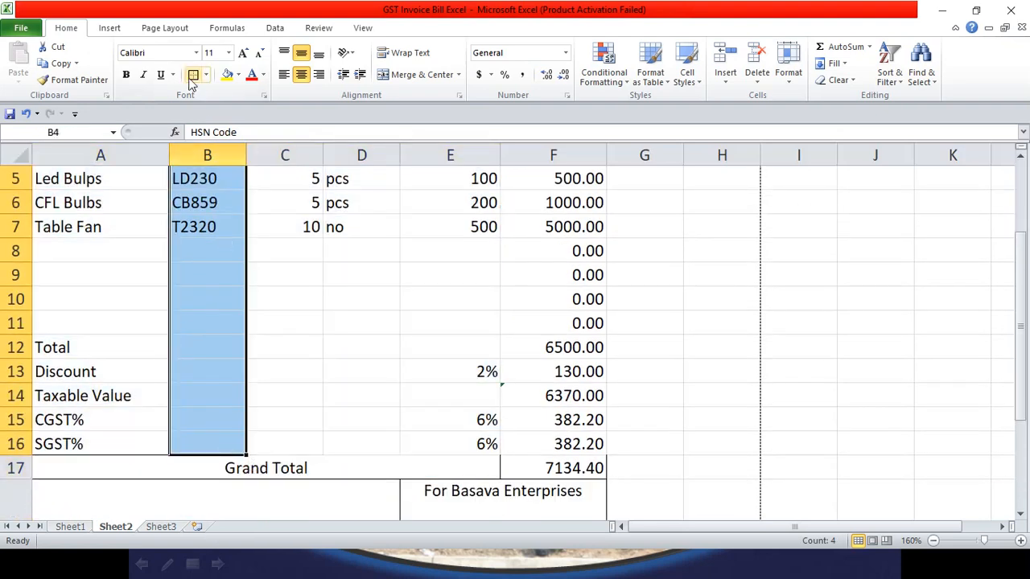
pyautogui.scroll(1, 241, 234)
pyautogui.moveTo(285, 266); pyautogui.dragTo(281, 451)
pyautogui.scroll(1, 322, 266)
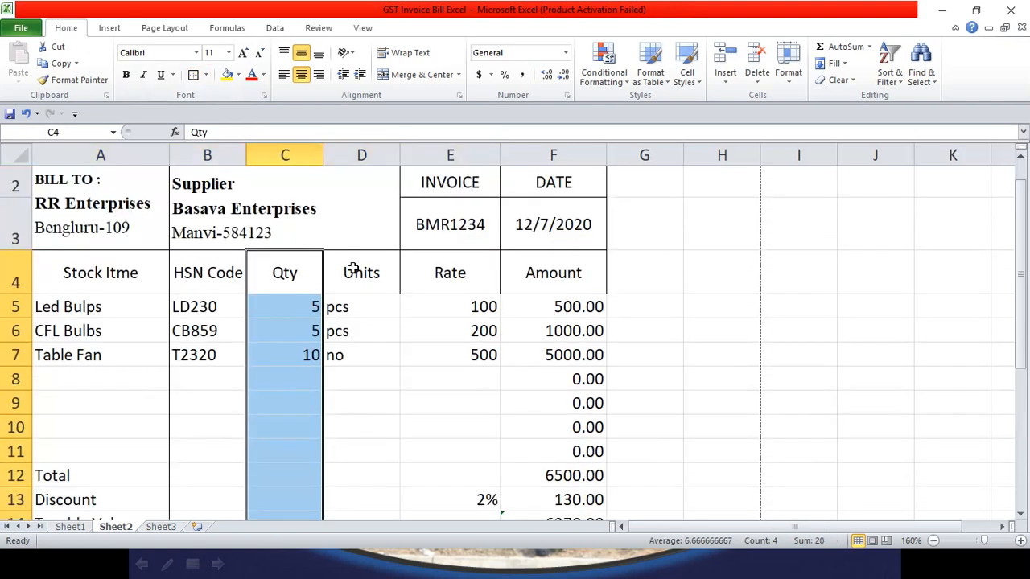
pyautogui.moveTo(354, 269); pyautogui.dragTo(345, 483)
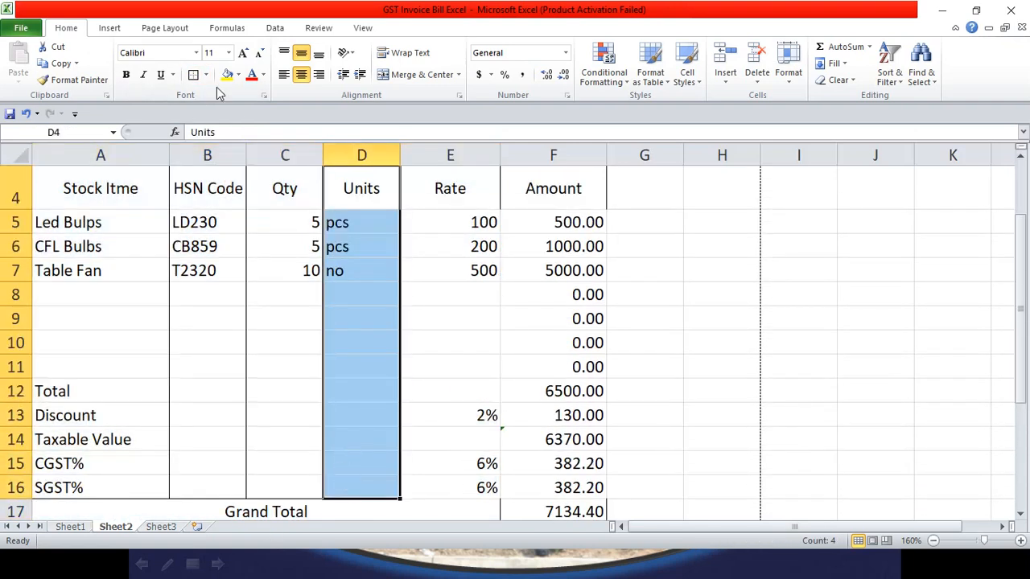
pyautogui.moveTo(457, 209); pyautogui.dragTo(469, 484)
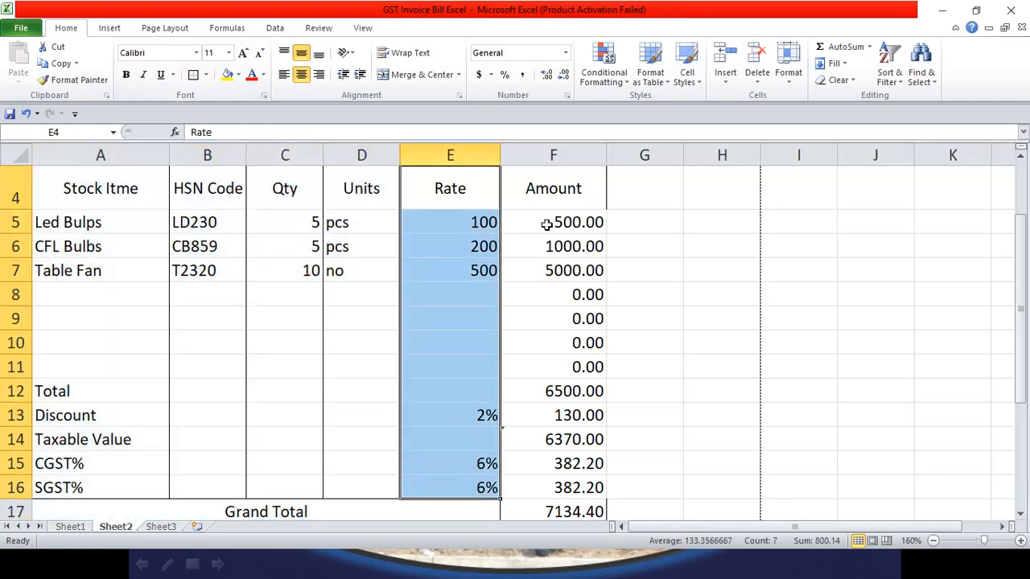
pyautogui.moveTo(544, 223); pyautogui.dragTo(544, 372)
pyautogui.click(194, 75)
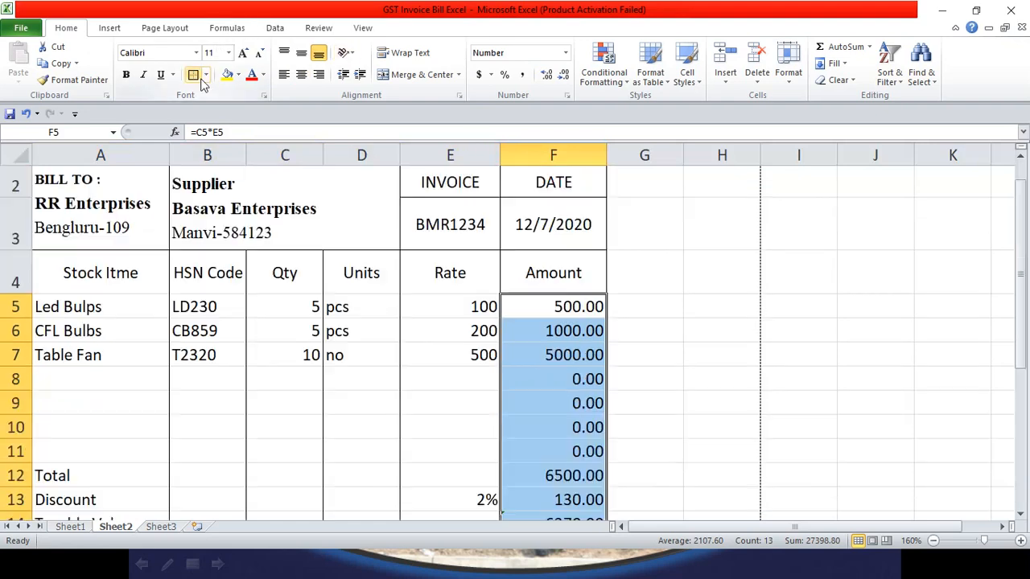
pyautogui.click(674, 354)
pyautogui.scroll(-2, 434, 375)
pyautogui.scroll(3, 435, 375)
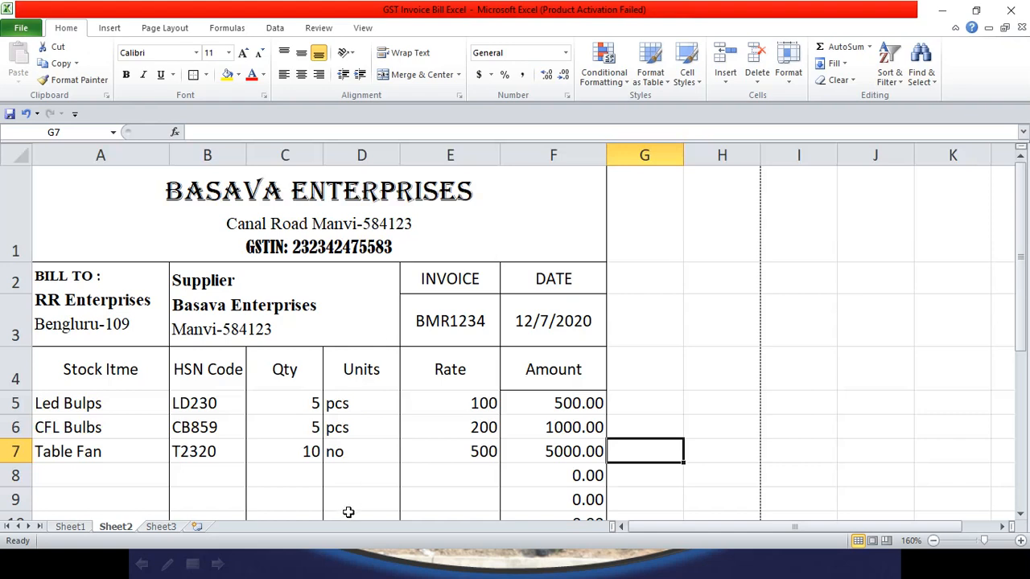
pyautogui.scroll(-1, 348, 512)
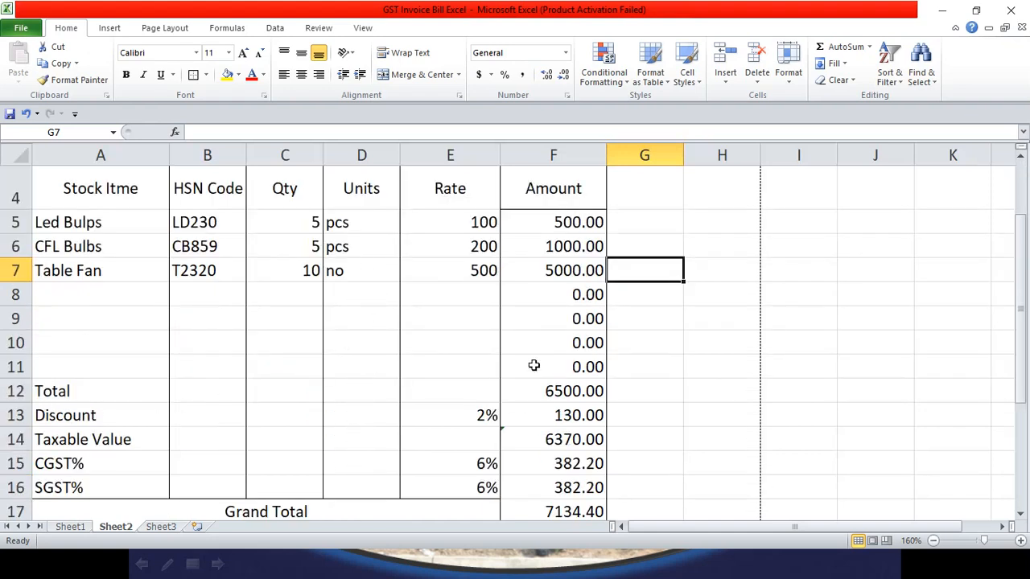
pyautogui.scroll(1, 483, 346)
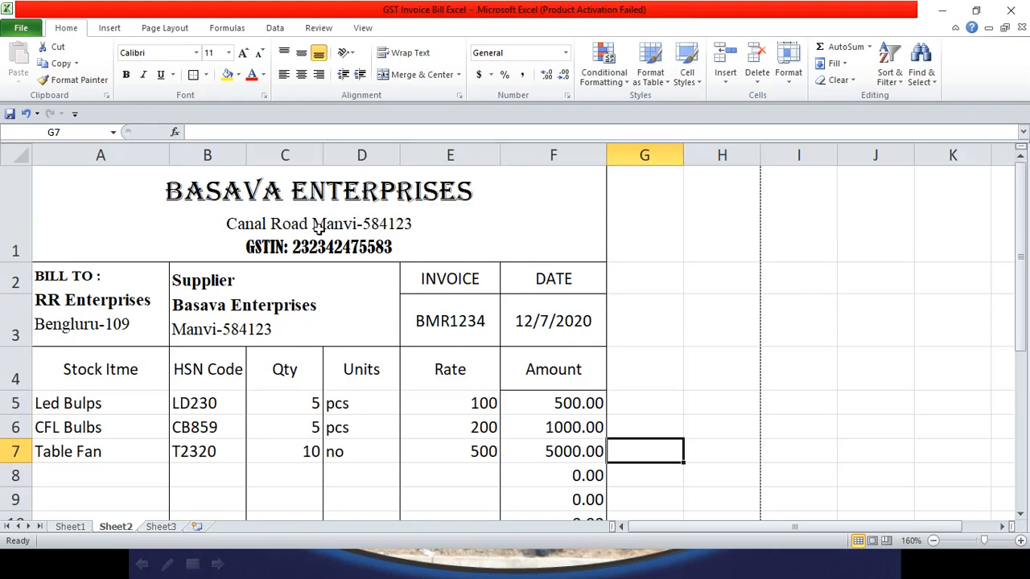
# Step: Give the range A1:F18 a Yellow fill and Black, Text 1 font colour
pyautogui.moveTo(198, 212); pyautogui.dragTo(403, 432)
pyautogui.click(238, 74)
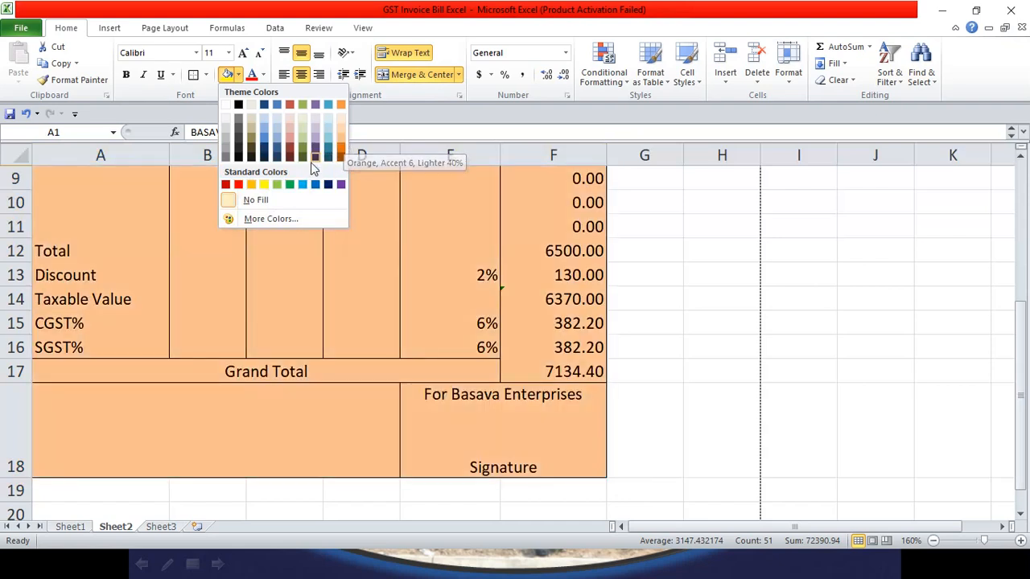
pyautogui.click(264, 184)
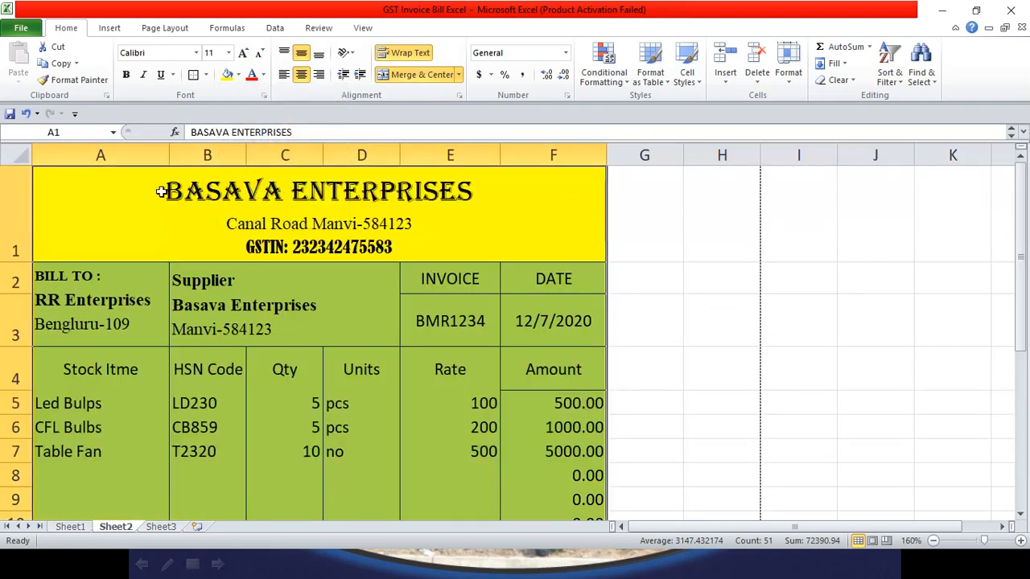
pyautogui.click(265, 75)
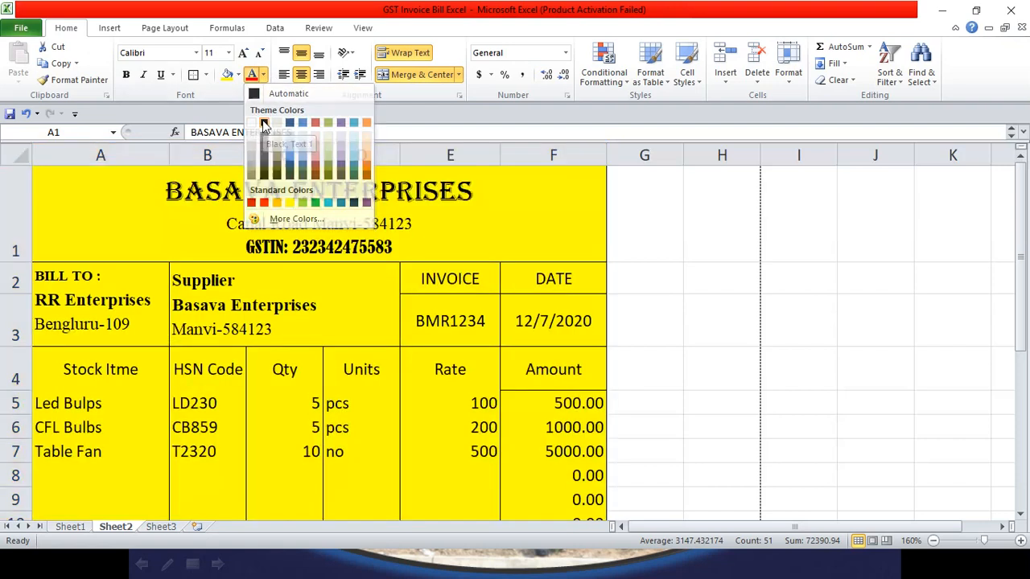
pyautogui.click(264, 124)
# Step: Deselect the invoice and check the fill on the Grand Total and signature block cells
pyautogui.scroll(-3, 559, 353)
pyautogui.scroll(1, 558, 353)
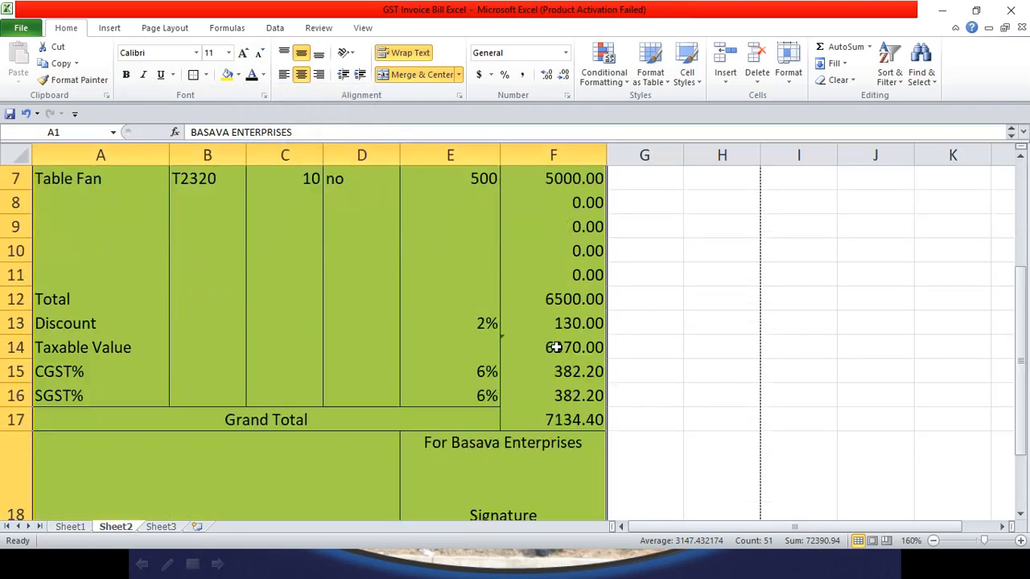
pyautogui.click(537, 420)
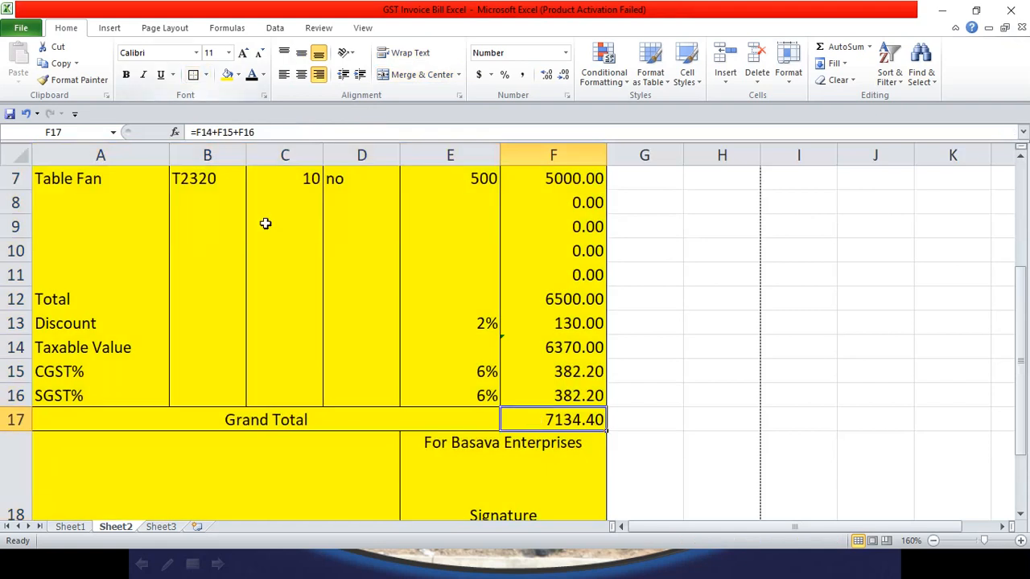
pyautogui.click(545, 448)
pyautogui.click(567, 420)
pyautogui.scroll(-1, 561, 403)
pyautogui.click(561, 405)
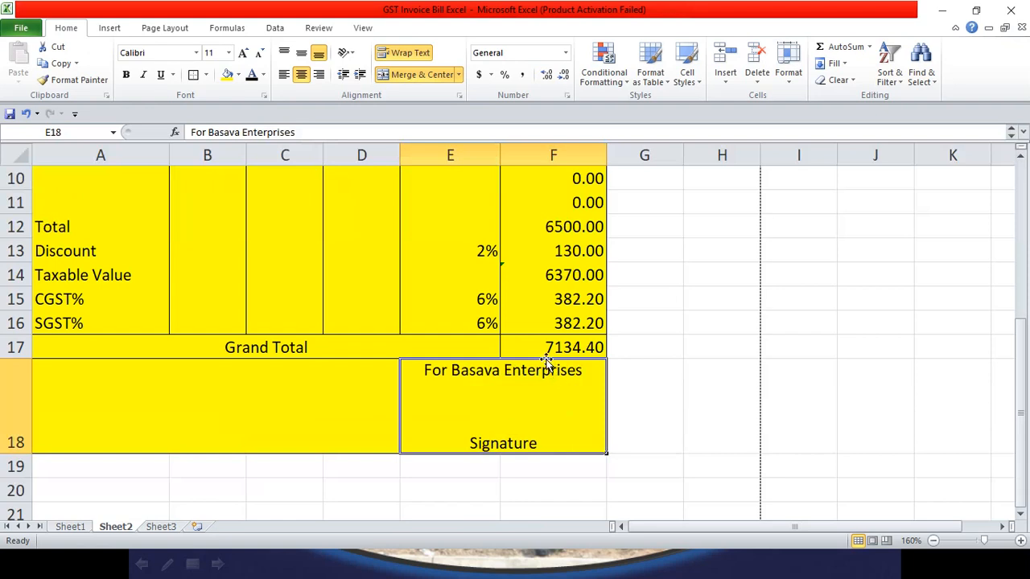
pyautogui.scroll(2, 535, 348)
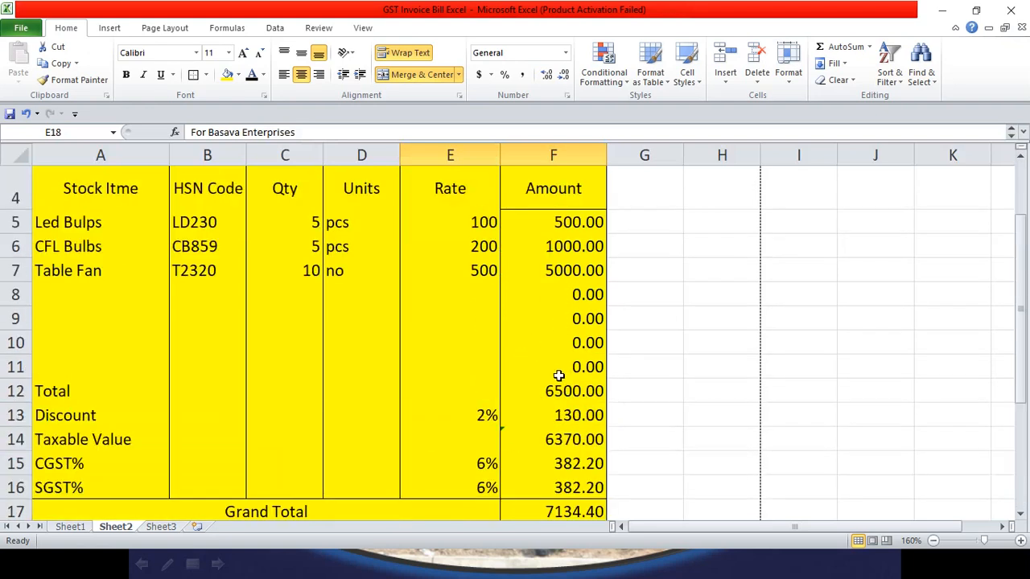